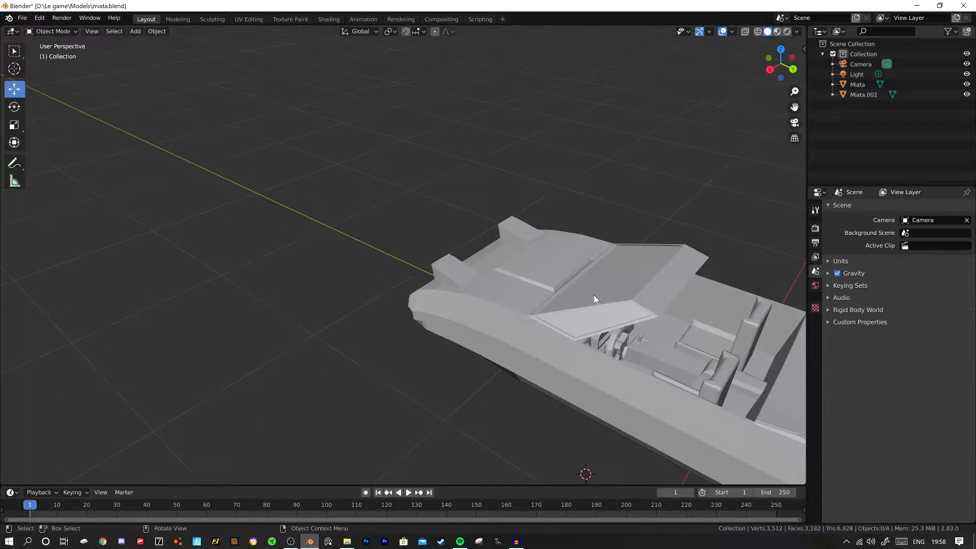
Show the whole car body in the right orthographic view.
key(KP_3)
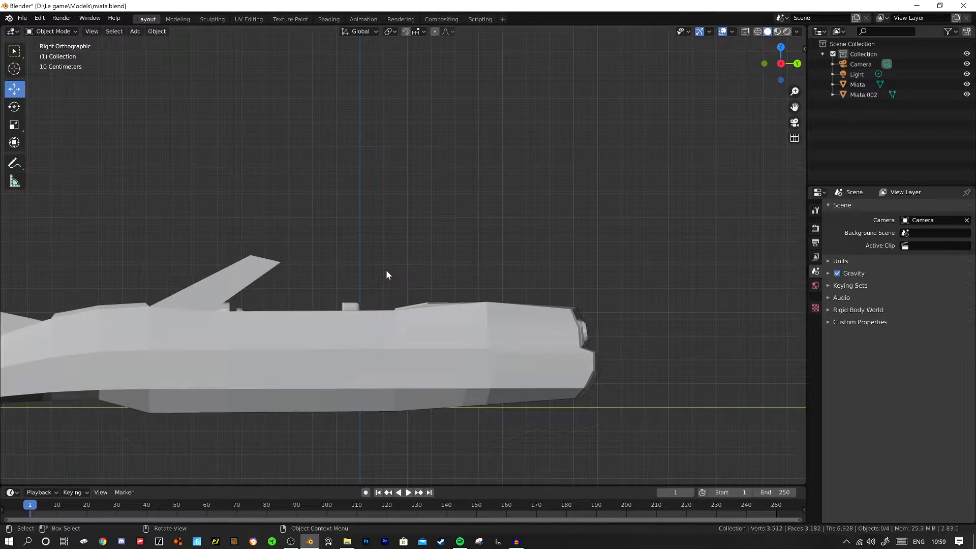
shift+middle_drag(338, 313, 551, 248)
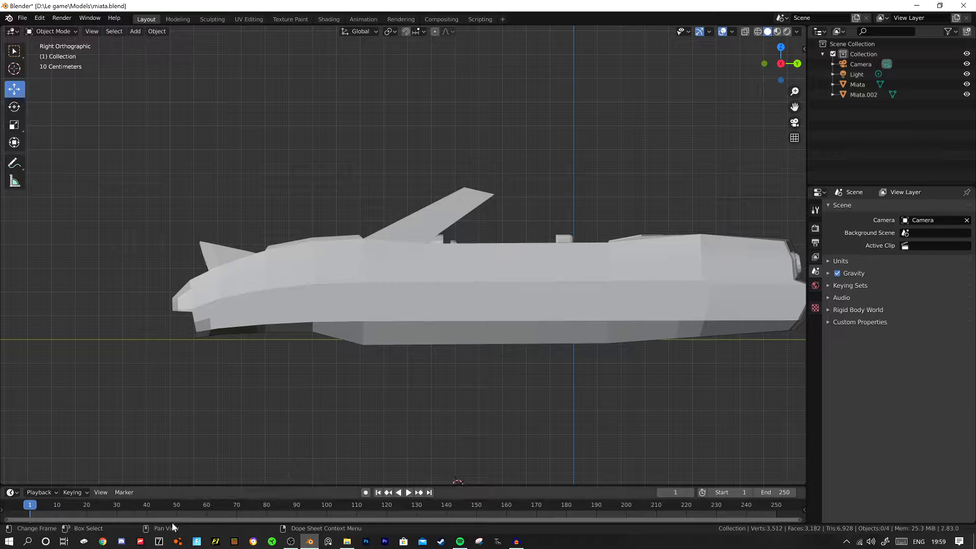
Switch to File Explorer and open the Car blueprints folder on the D: drive.
click(348, 542)
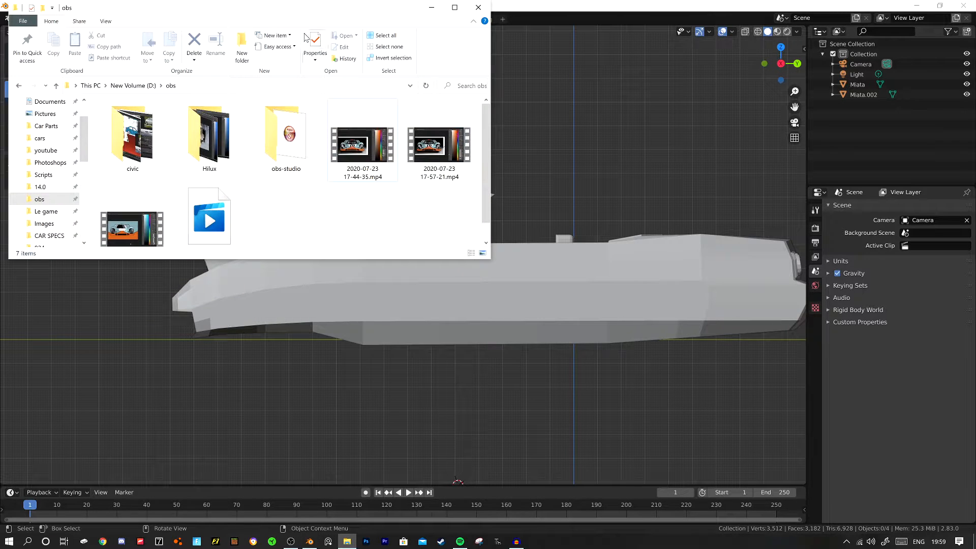
drag(305, 6, 624, 53)
scroll(378, 257, down, 5)
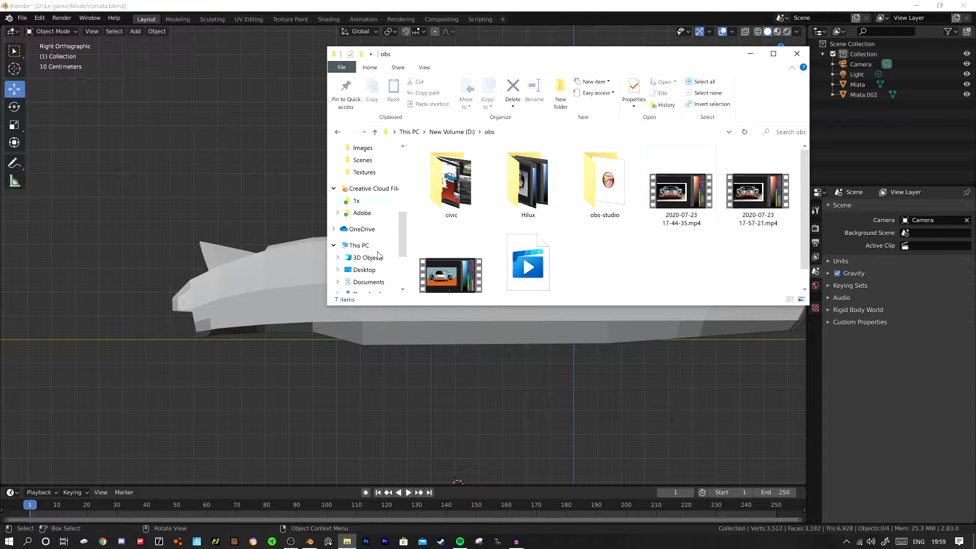
scroll(379, 257, down, 5)
click(372, 262)
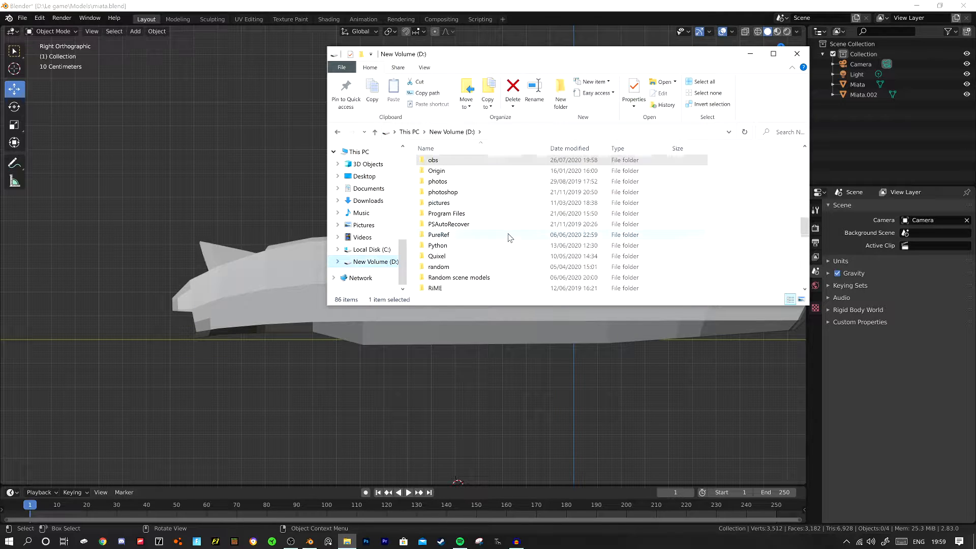
scroll(508, 239, up, 15)
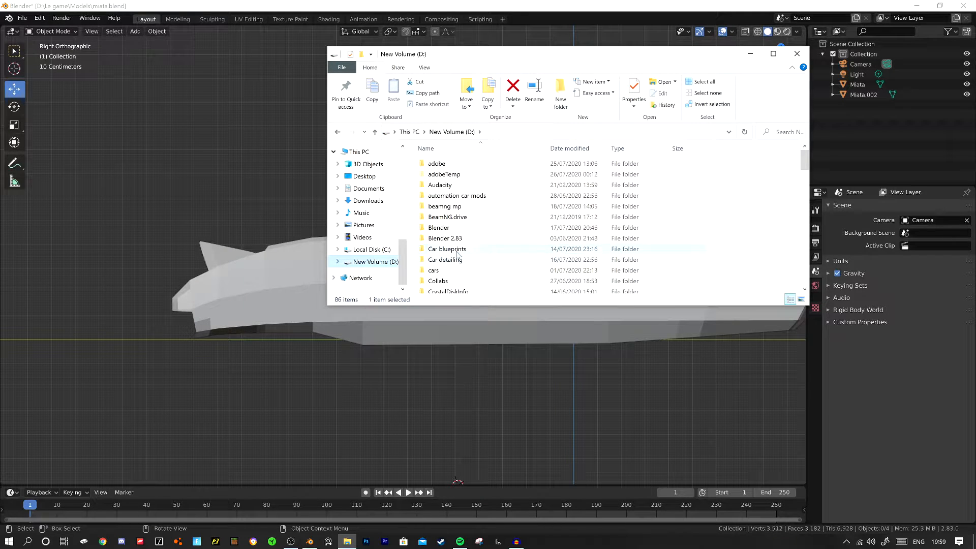
double_click(457, 250)
View the na miata.jpg blueprint, then close the image and folder windows to return to Blender.
scroll(493, 204, down, 5)
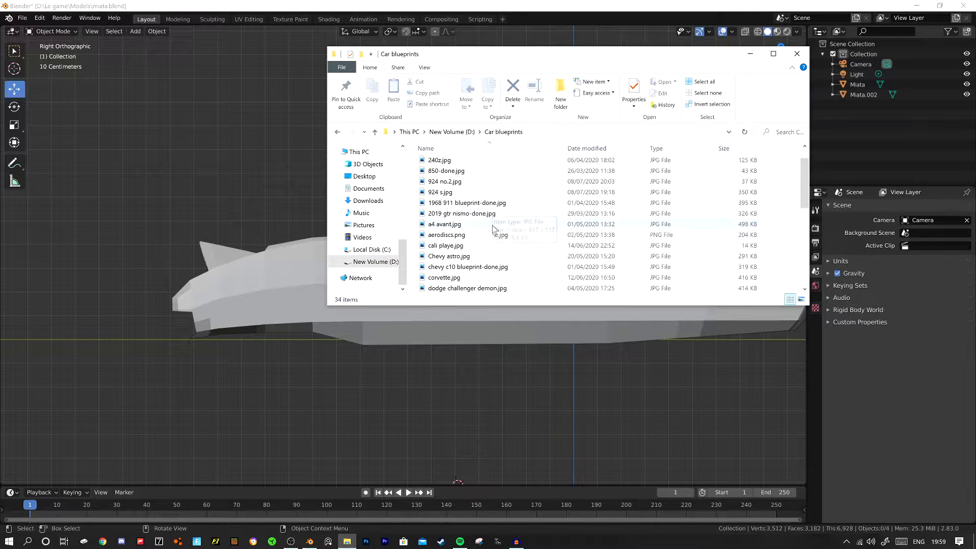
double_click(476, 245)
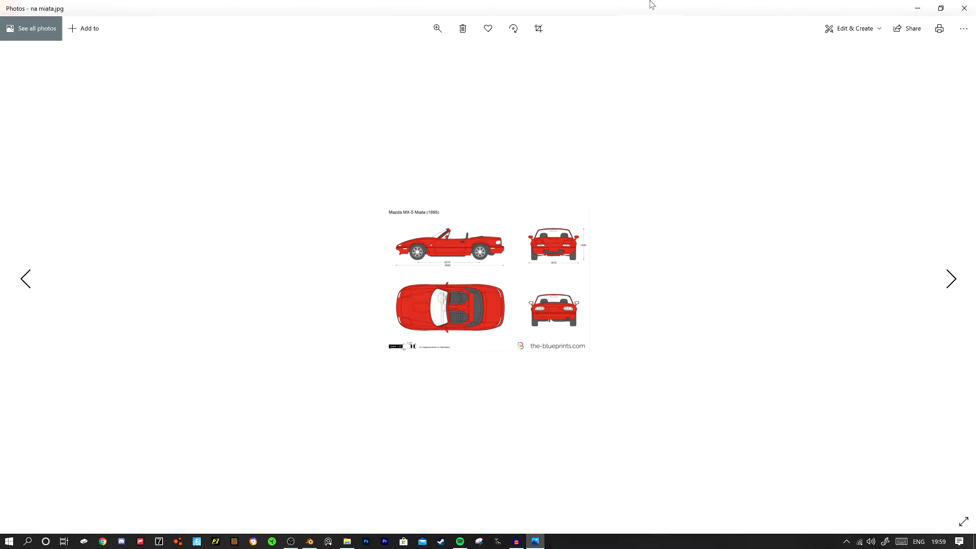
double_click(649, 3)
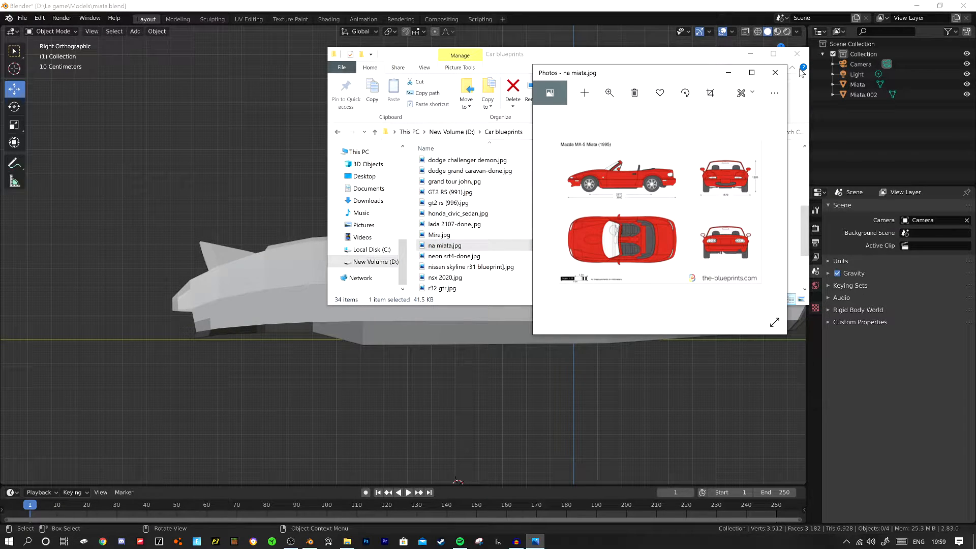
click(775, 73)
click(796, 54)
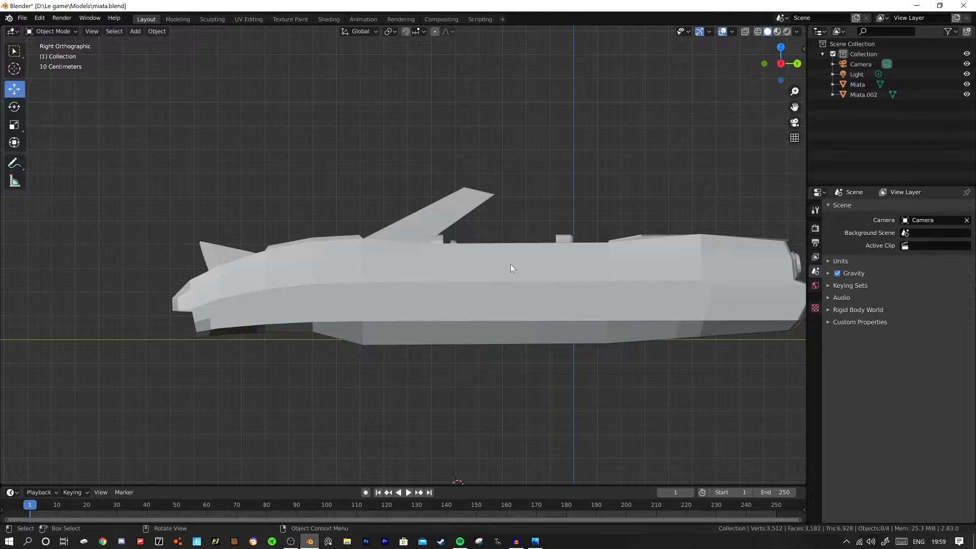
Load na miata.jpg from D:\Car blueprints as a reference image aligned to the right view.
scroll(511, 269, down, 3)
key(shift+a)
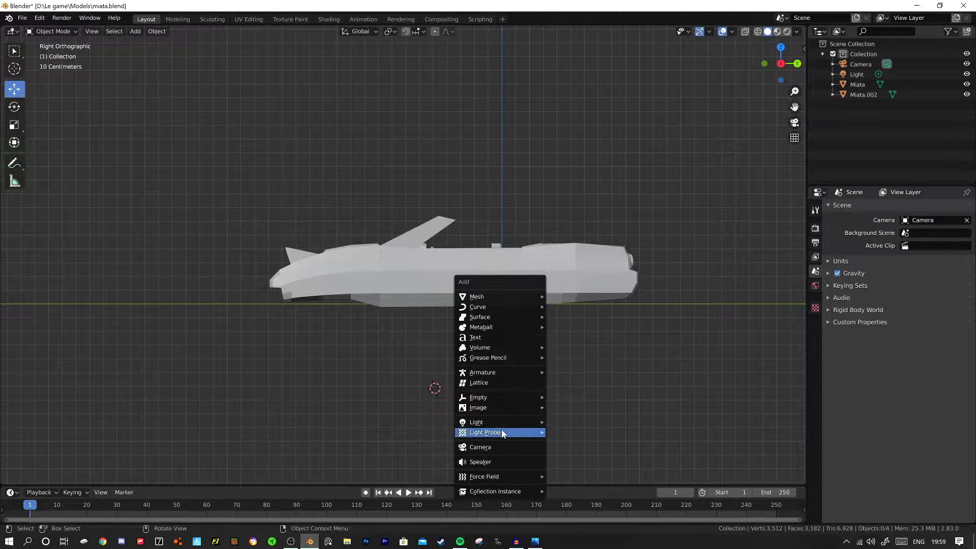
mouse_move(493, 407)
click(579, 403)
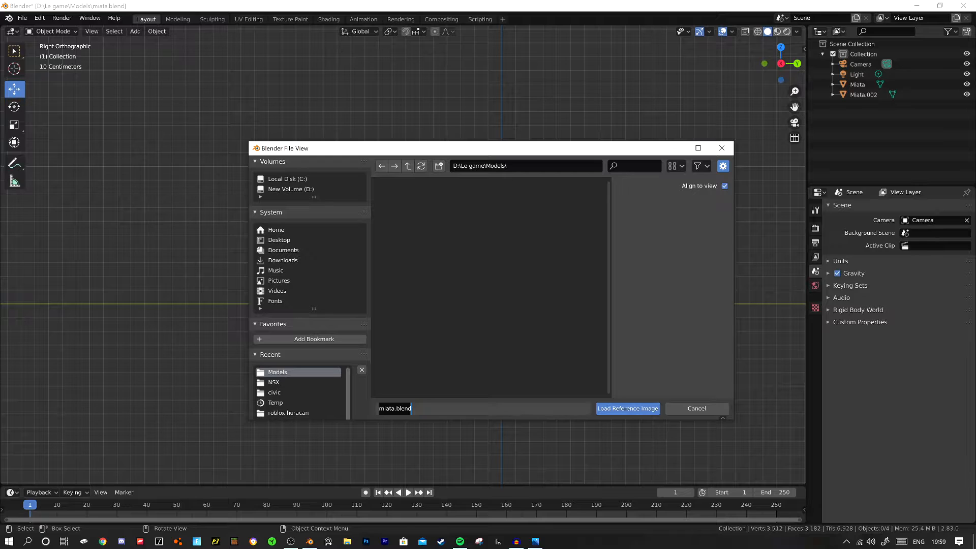
click(300, 188)
scroll(508, 305, down, 1)
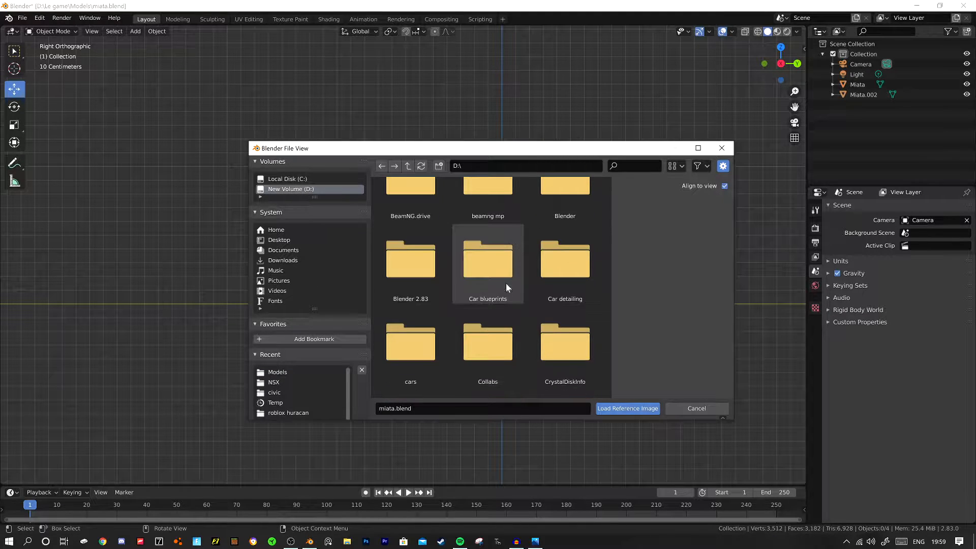
double_click(505, 282)
scroll(444, 248, down, 6)
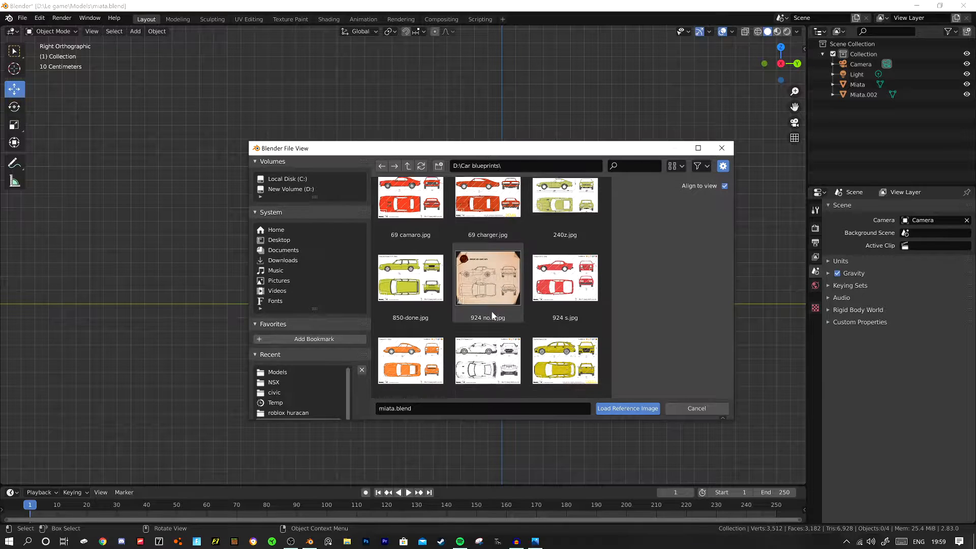
scroll(491, 315, down, 7)
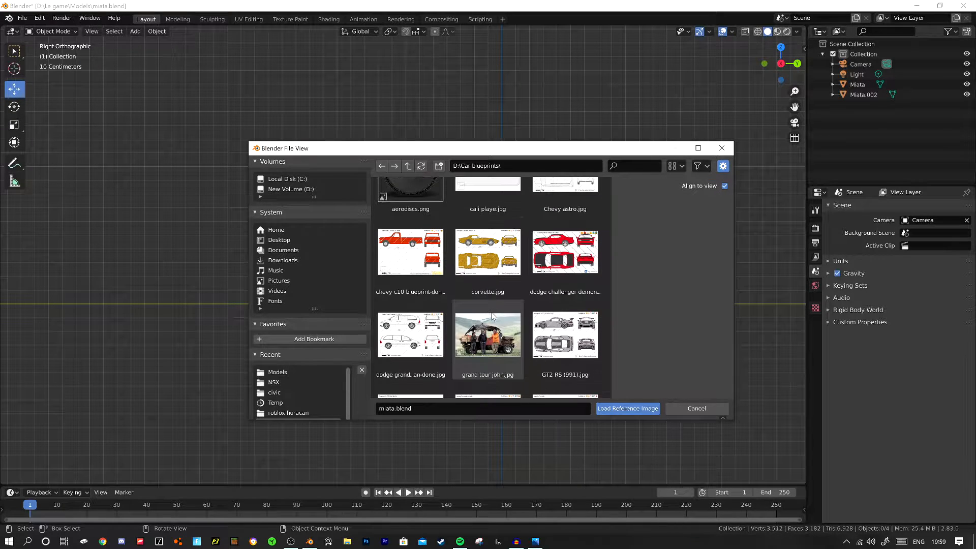
double_click(493, 317)
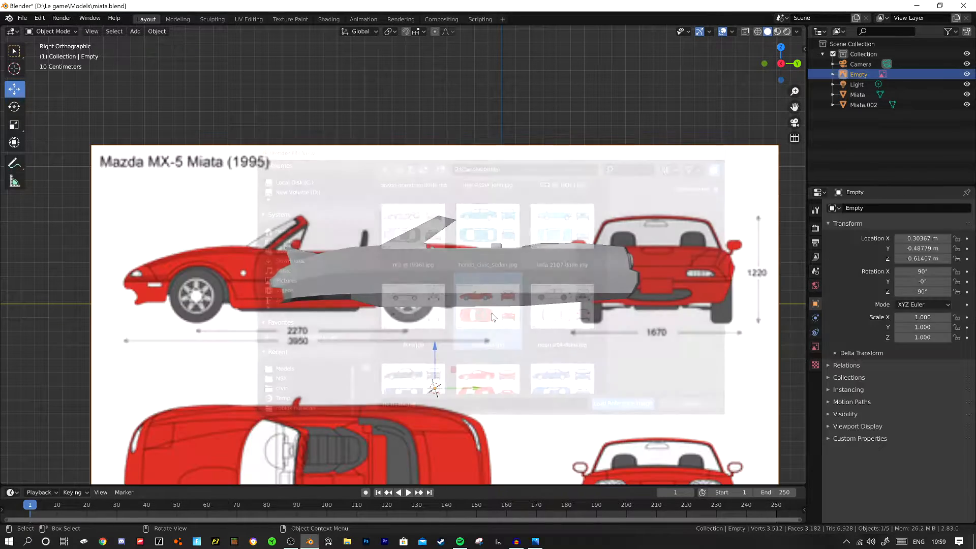
Move the reference image about 1.08 m along Y to line up its side view with the car body.
scroll(460, 331, down, 5)
scroll(459, 331, up, 4)
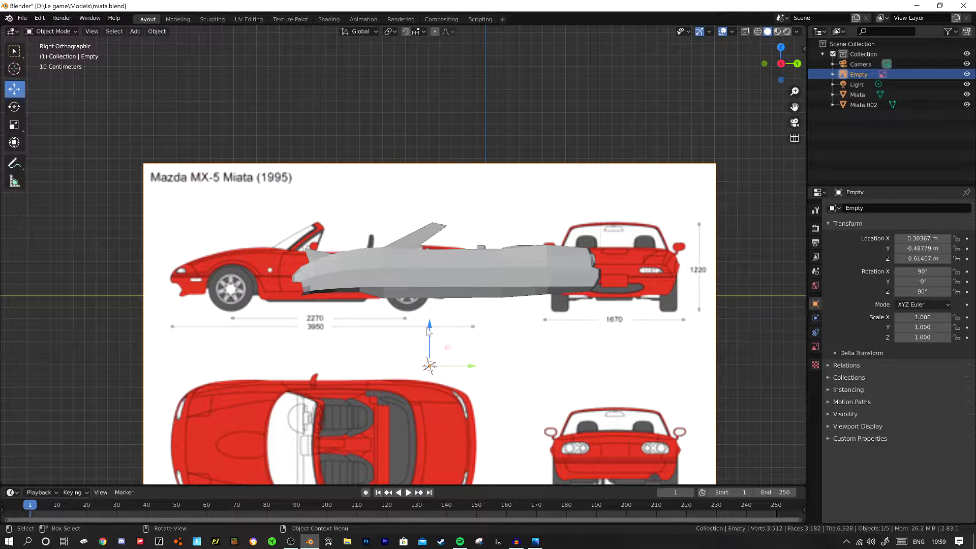
key(g)
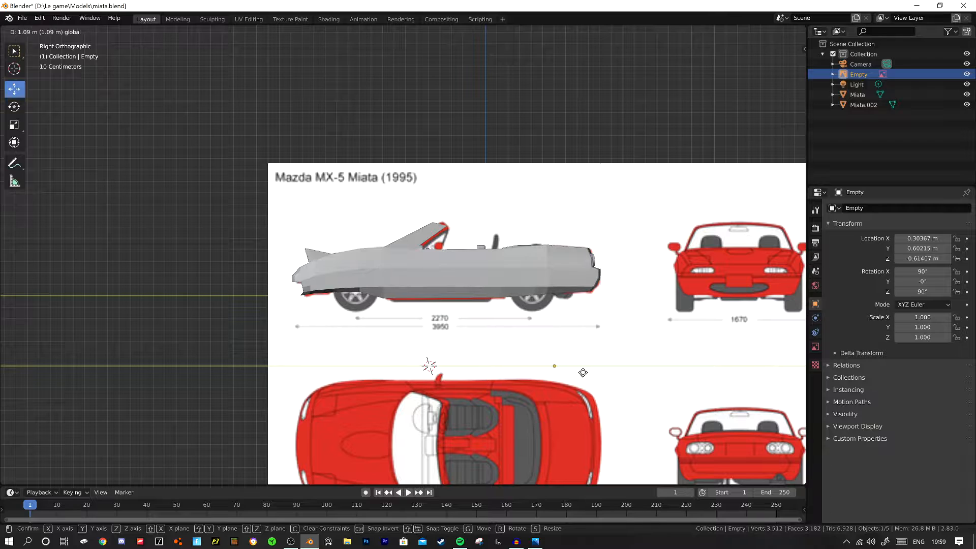
click(582, 372)
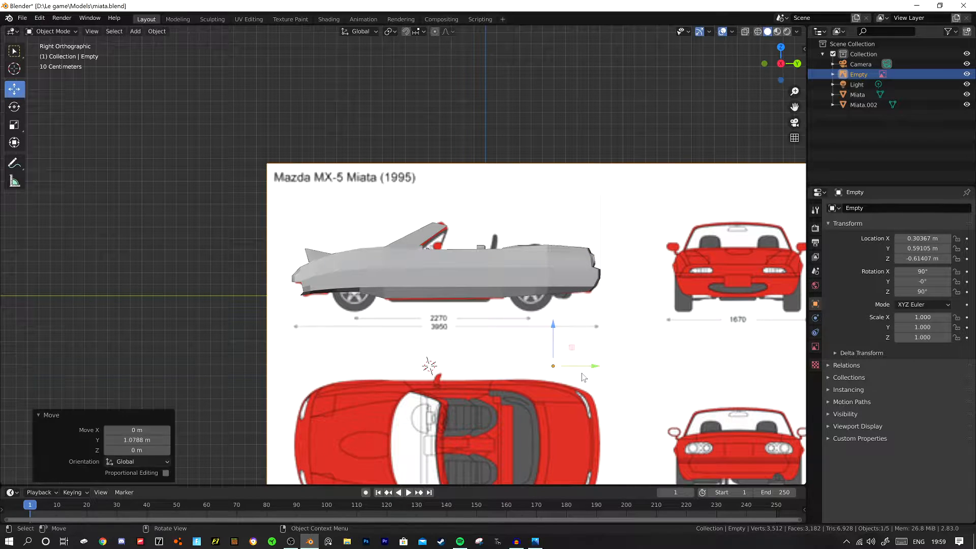
scroll(516, 364, up, 4)
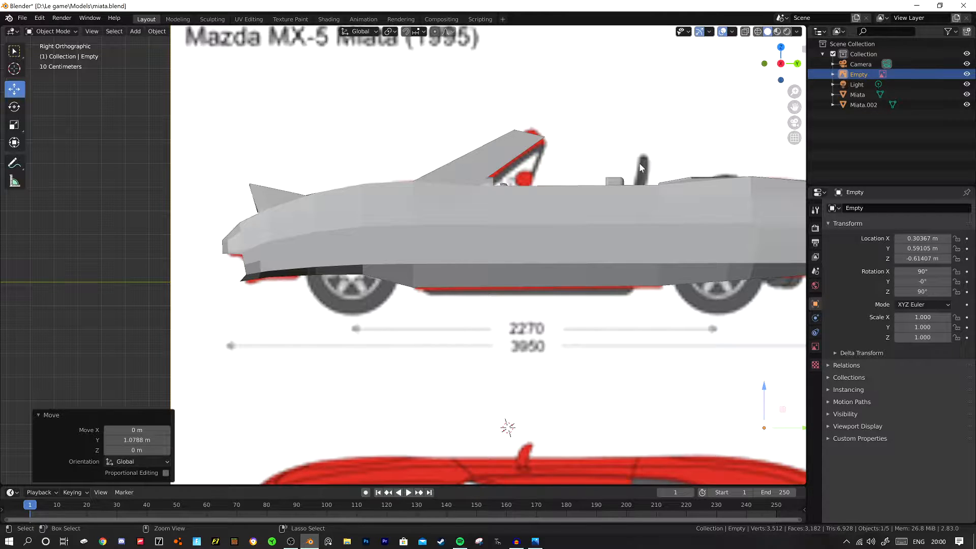
Switch the viewport to wireframe shading so the blueprint shows through the car body.
key(ctrl+z)
scroll(602, 197, down, 2)
key(ctrl+shift+z)
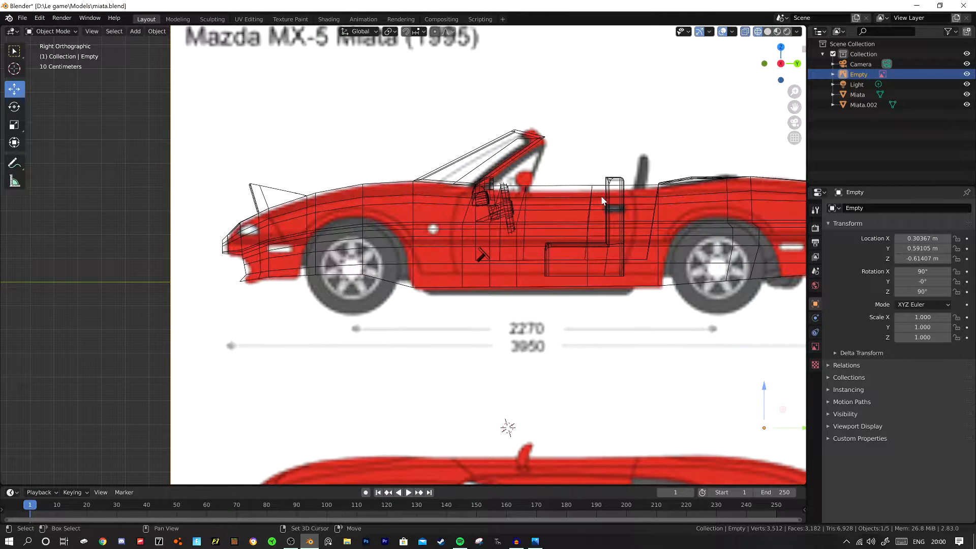
scroll(521, 300, down, 2)
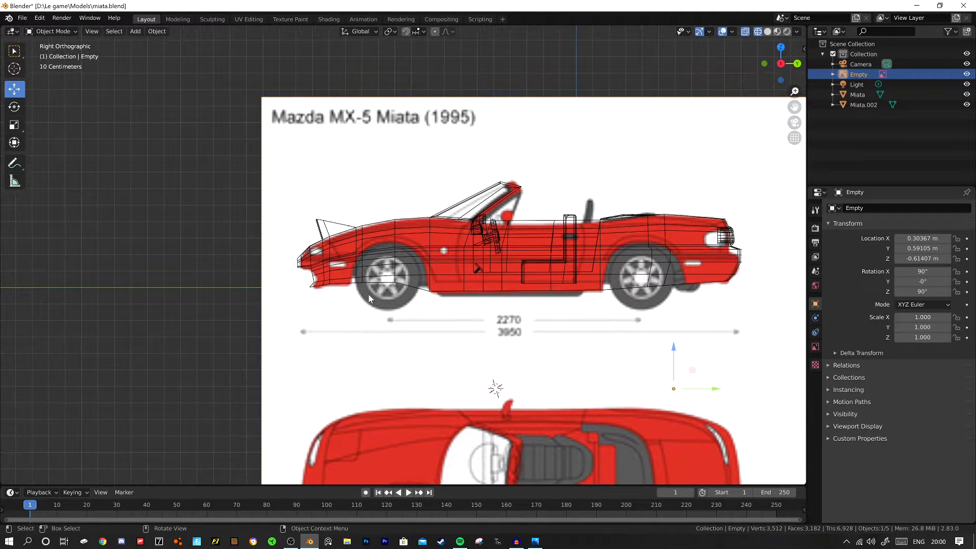
scroll(227, 208, up, 2)
Place the 3D cursor at the centre of the blueprint's front wheel and add a cylinder mesh there.
click(14, 68)
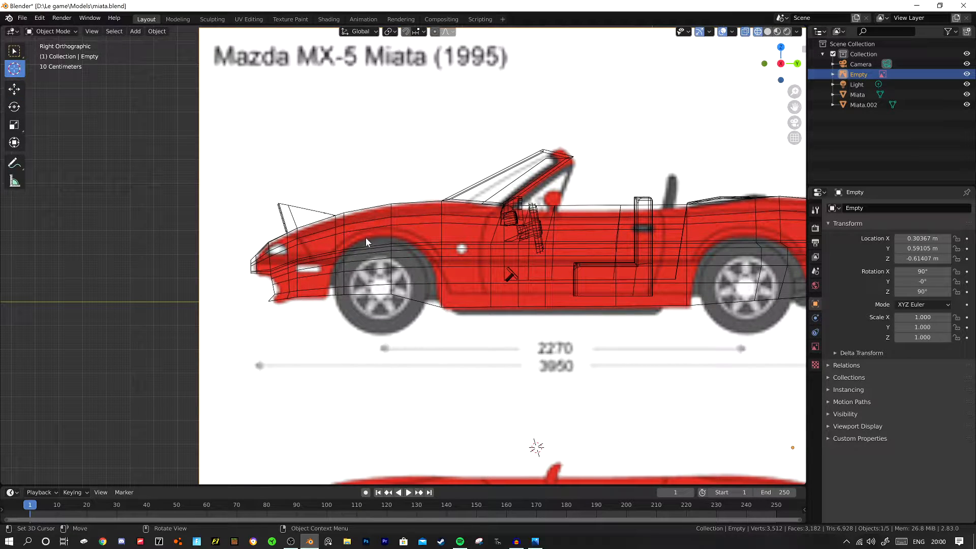
key(shift+a)
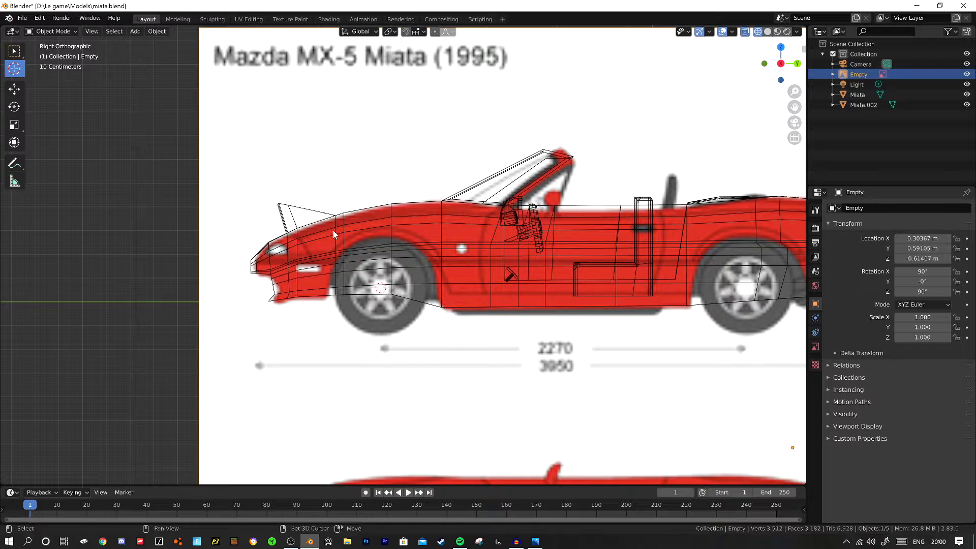
key(shift+a)
mouse_move(342, 124)
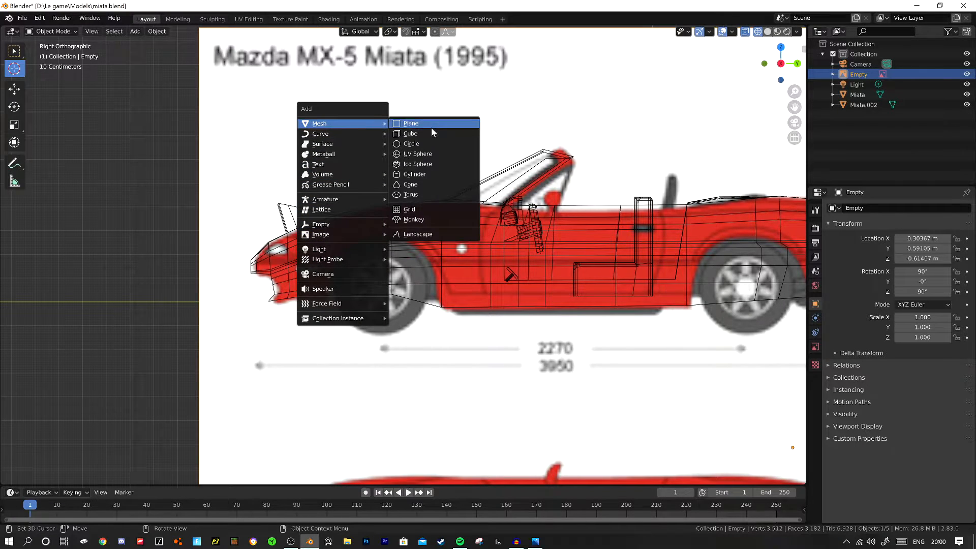
click(432, 174)
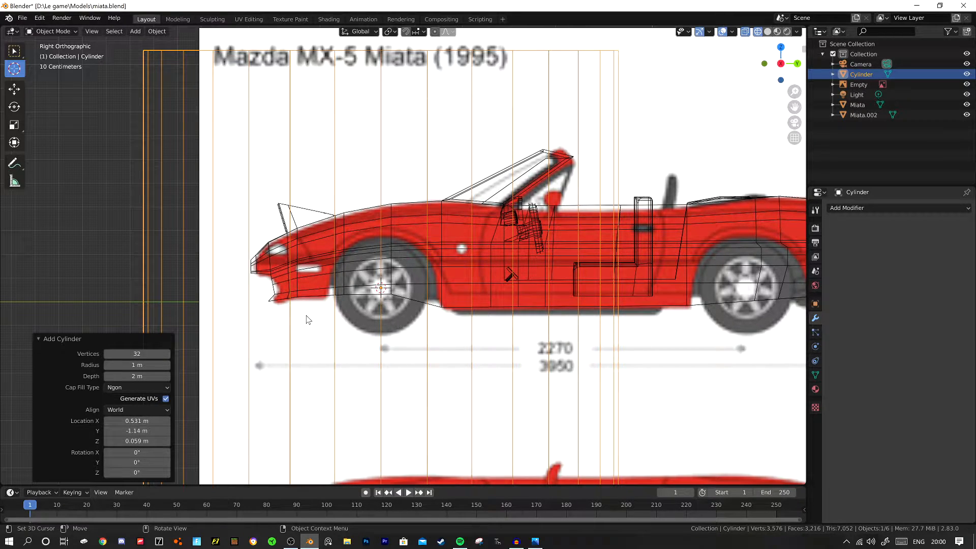
Rotate the cylinder 90° about the Y axis, then scale it by about 0.203 and 1.055 to match the front tyre.
text(rx90y)
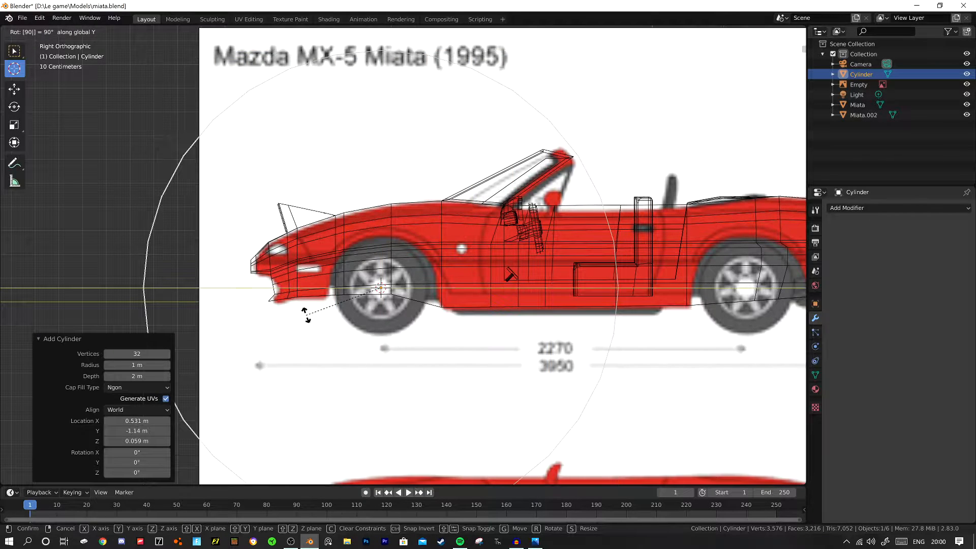
key(Return)
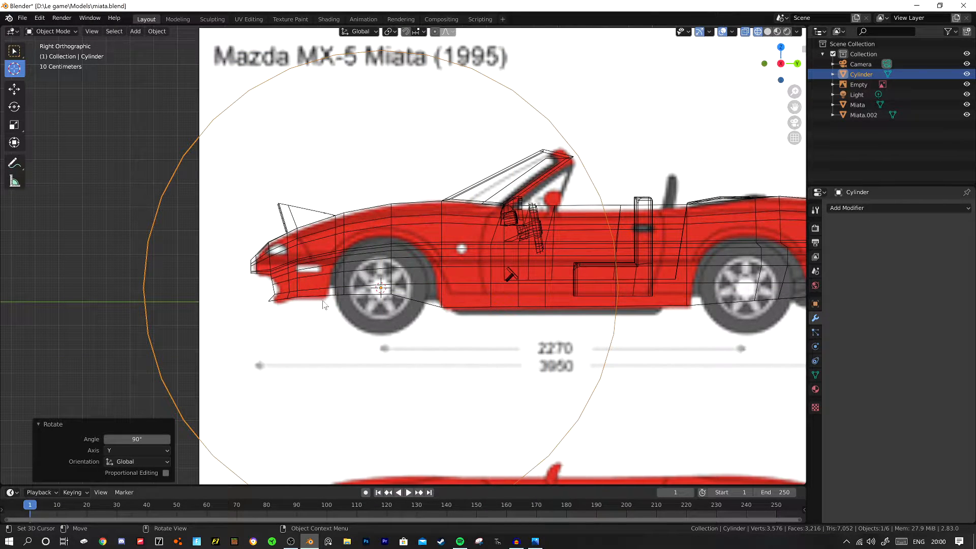
key(s)
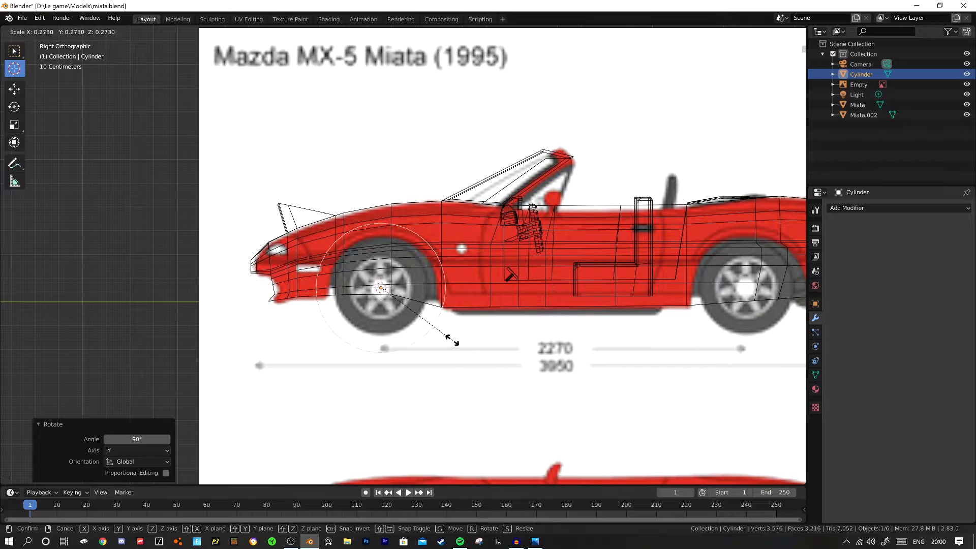
click(433, 329)
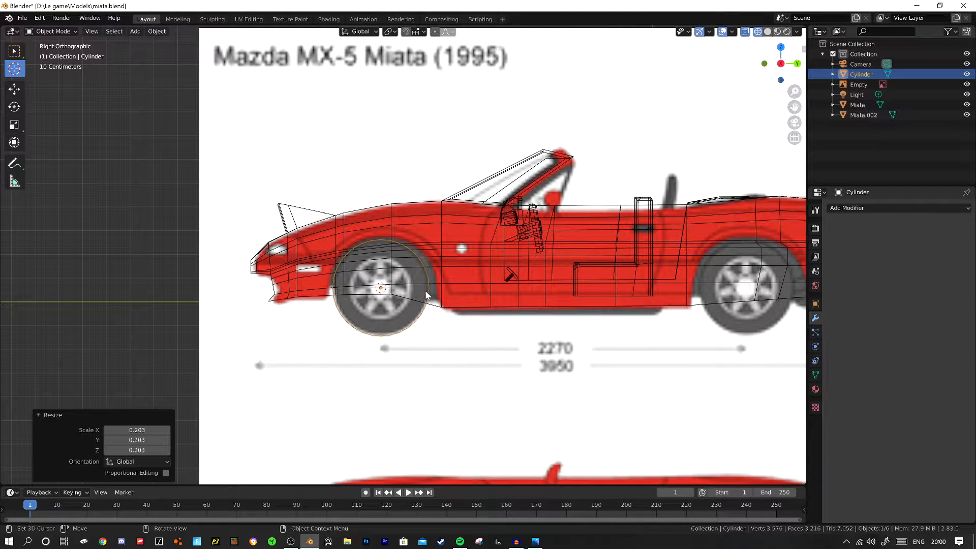
key(s)
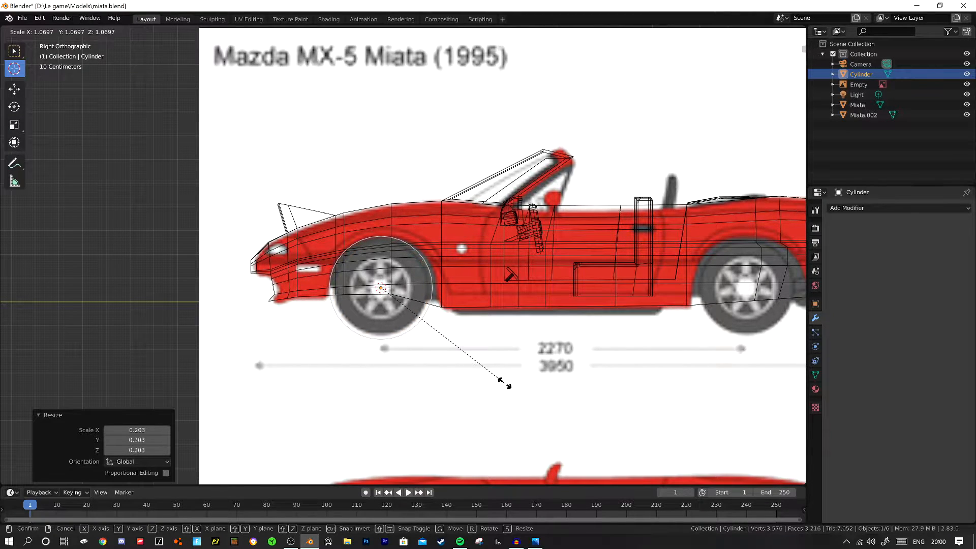
click(503, 387)
Enlarge the cylinder slightly beyond the front tyre and shift it slightly down, with its top edge following the wheel arch.
click(17, 91)
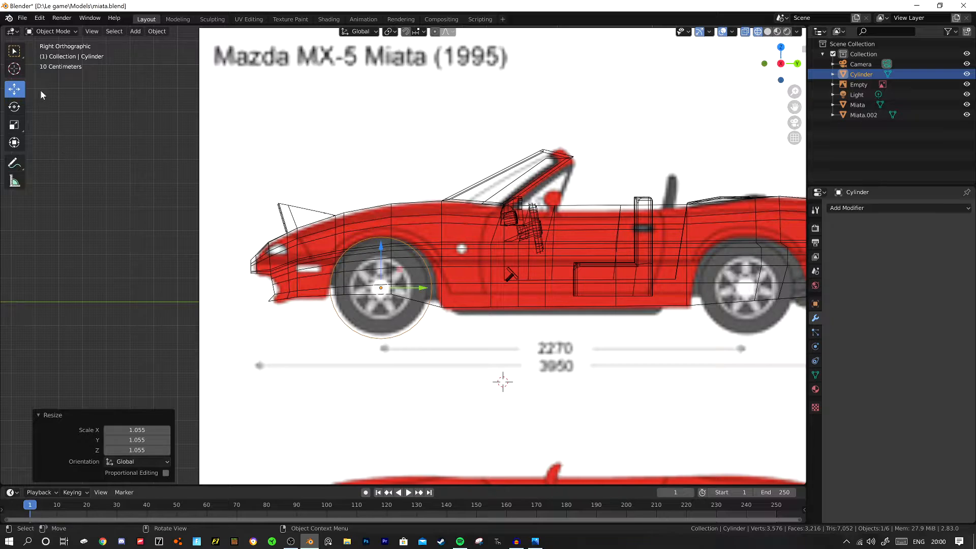
drag(414, 294, 422, 287)
right_click(422, 287)
key(s)
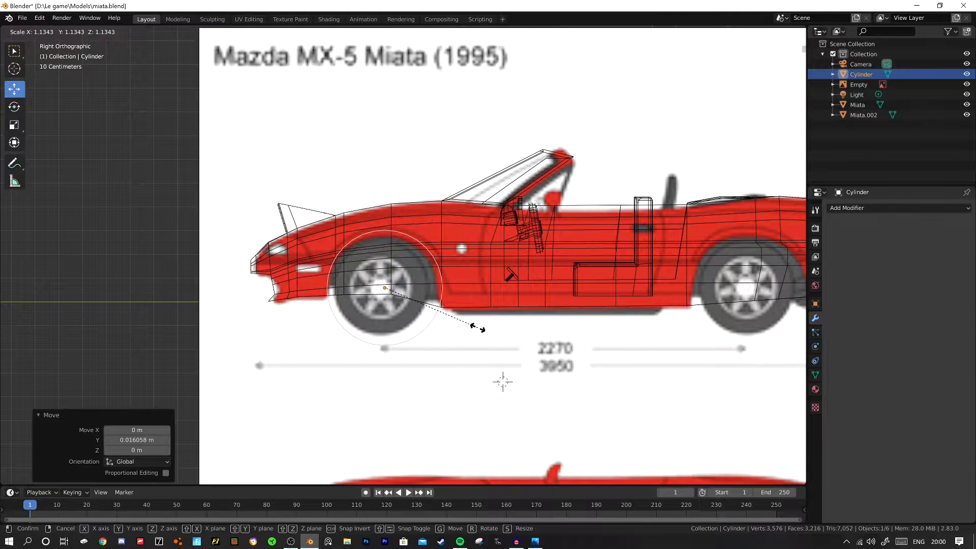
click(477, 332)
drag(388, 257, 431, 289)
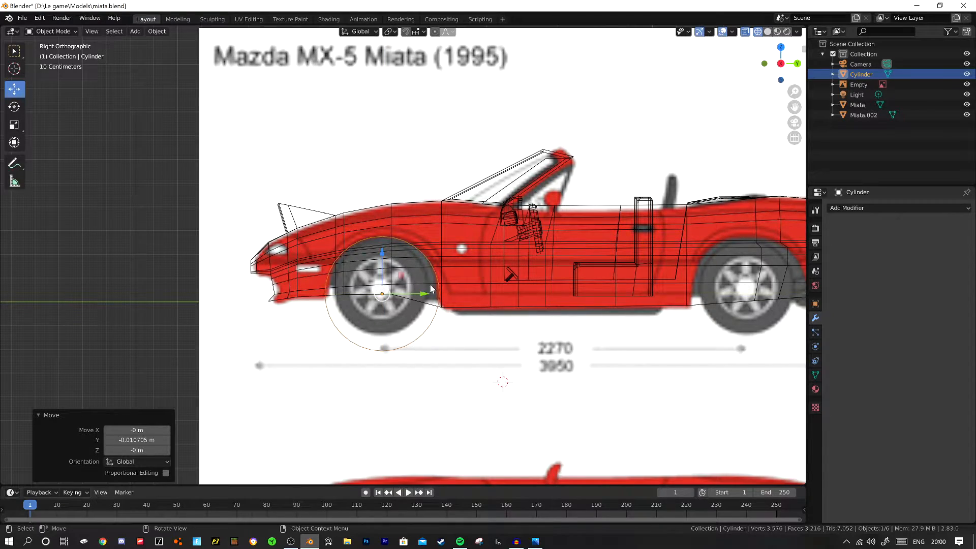
scroll(419, 320, down, 1)
shift+middle_drag(476, 308, 292, 298)
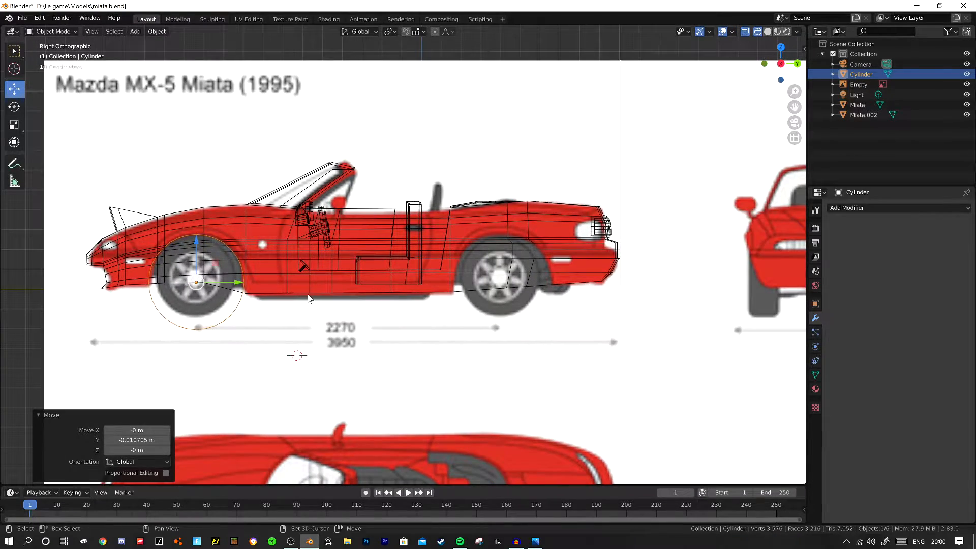
Switch to solid shading and, from the front, move the cylinder about 0.027 m along negative X, toward the car body.
middle_drag(249, 265, 359, 273)
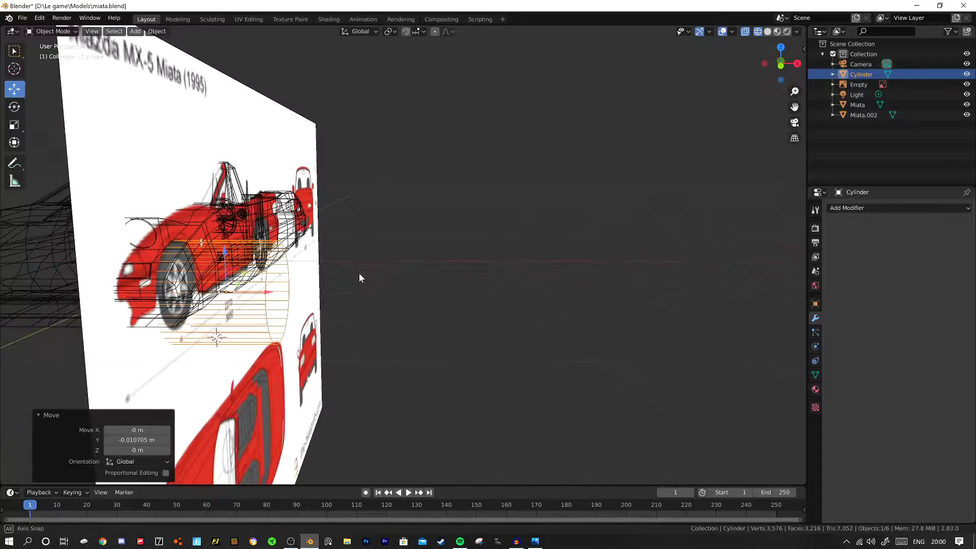
click(766, 32)
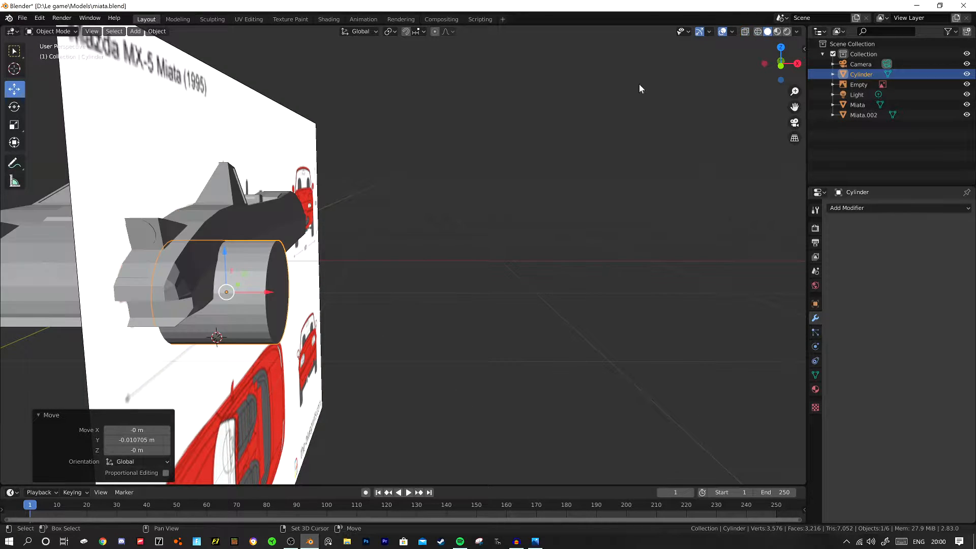
middle_drag(325, 200, 405, 180)
key(KP_1)
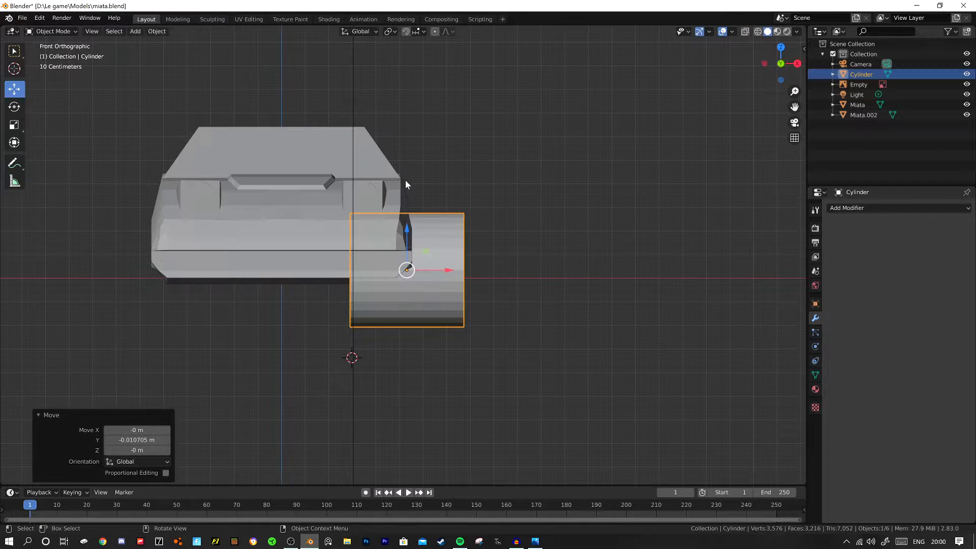
drag(440, 269, 434, 270)
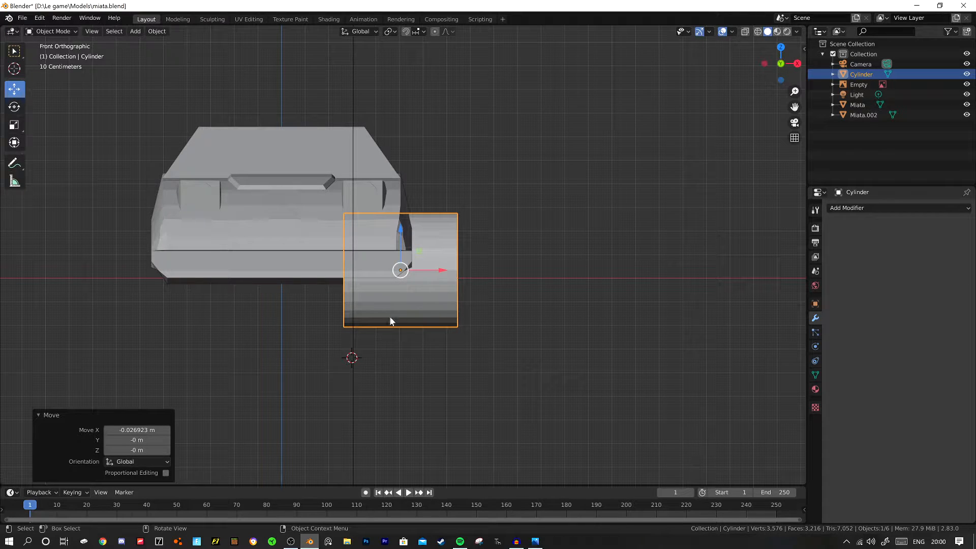
Snap the 3D cursor to the car body's origin.
click(311, 244)
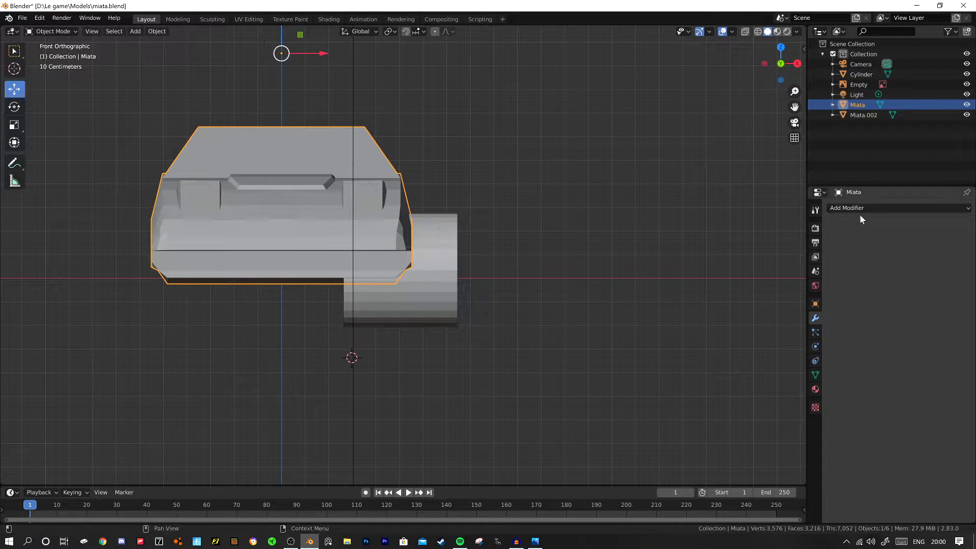
key(shift+s)
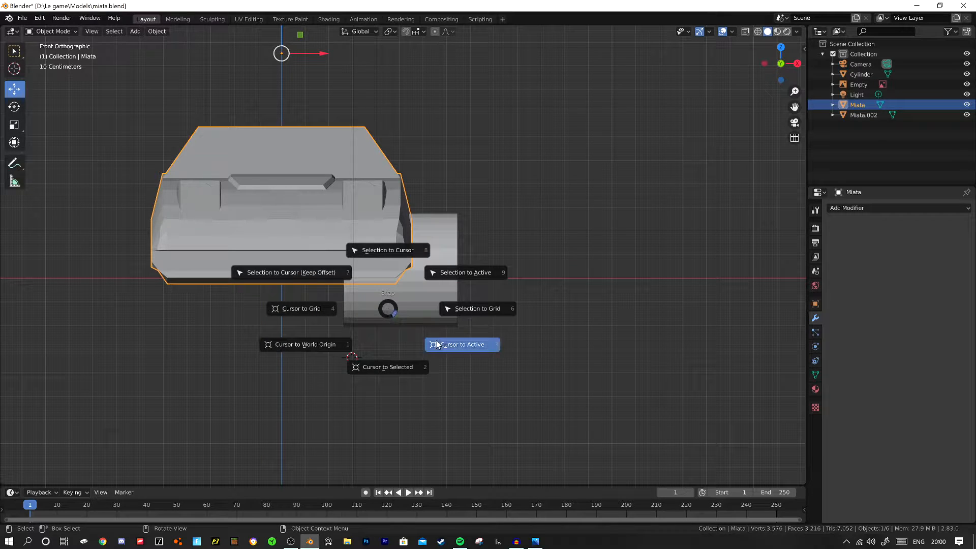
click(460, 344)
Set the wheel cylinder's origin to the 3D cursor.
click(414, 299)
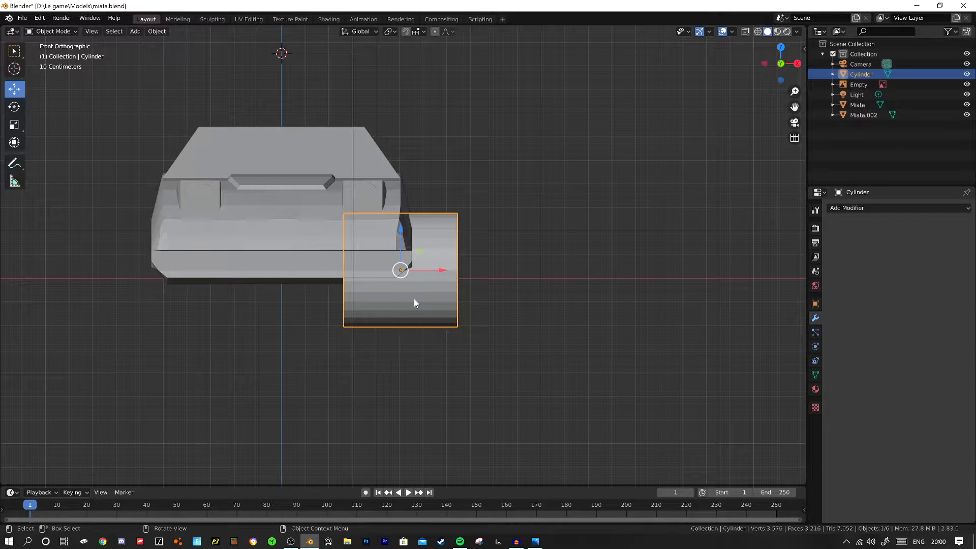
key(F3)
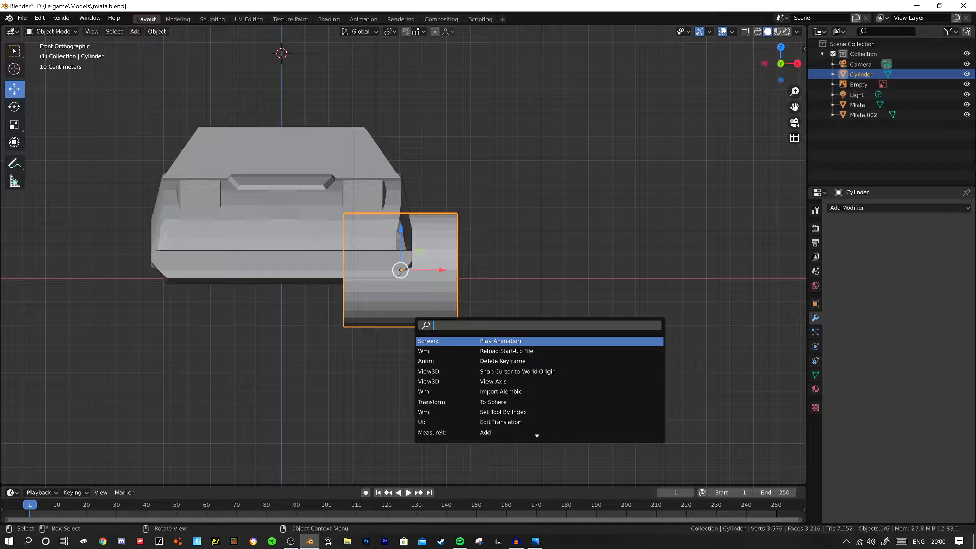
text(set ori)
key(Return)
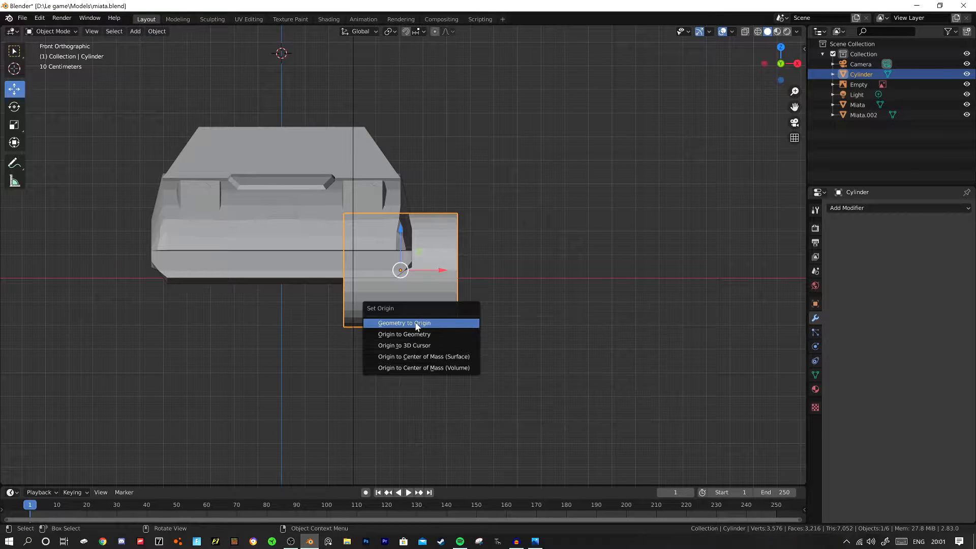
click(428, 344)
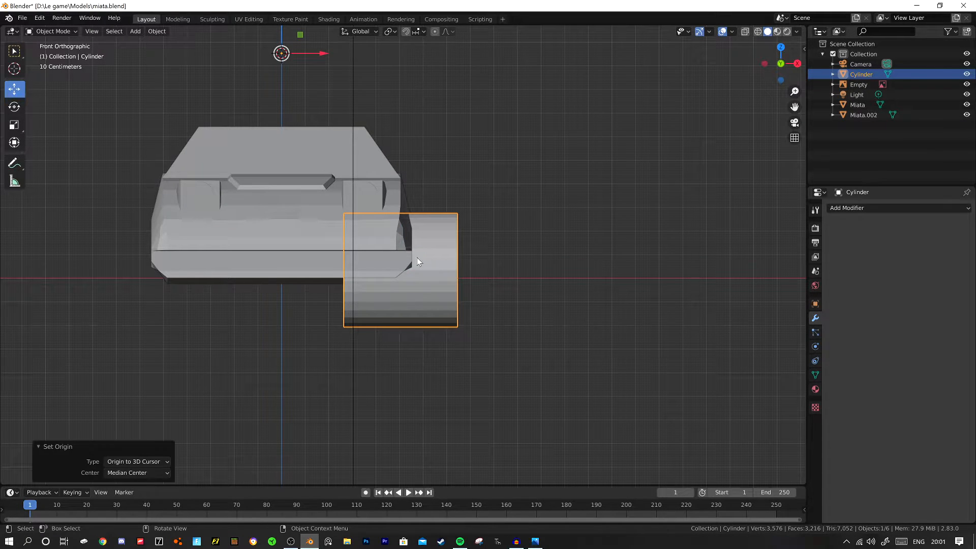
Add a Mirror modifier to the cylinder and mirror it on the Z axis only, duplicating it across the car.
click(857, 208)
click(770, 312)
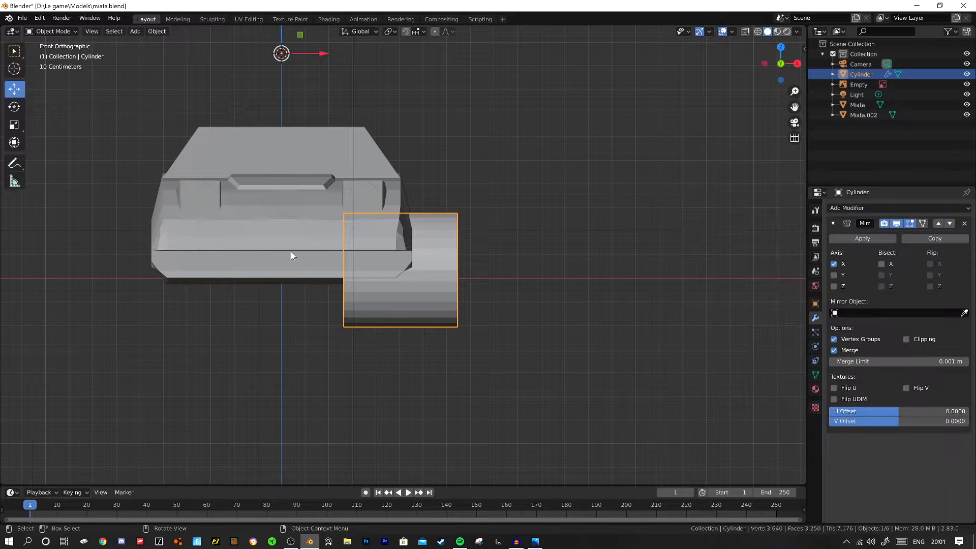
click(834, 275)
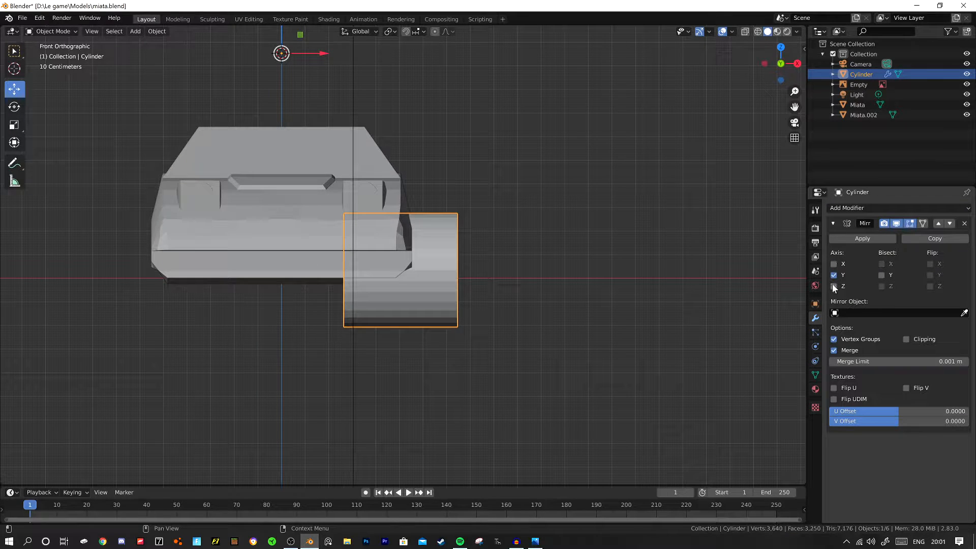
click(833, 286)
click(833, 275)
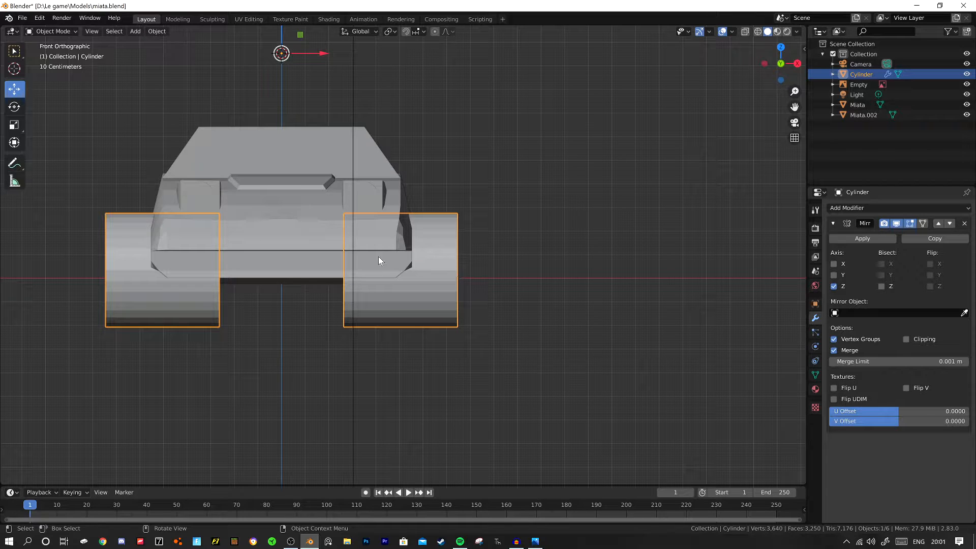
Add an Array modifier to the cylinder and set its relative X offset to 0.
middle_drag(379, 260, 113, 218)
key(KP_3)
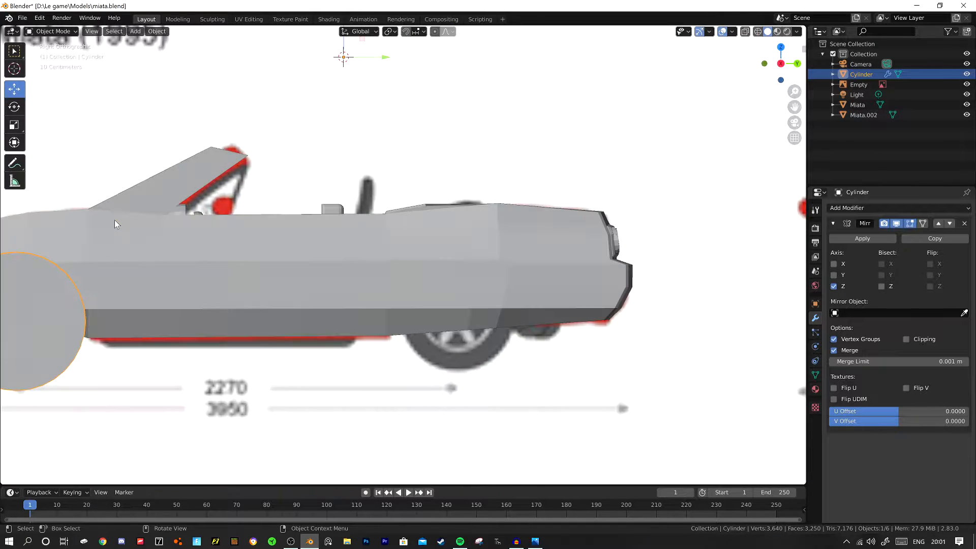
scroll(165, 235, down, 4)
shift+middle_drag(312, 258, 215, 263)
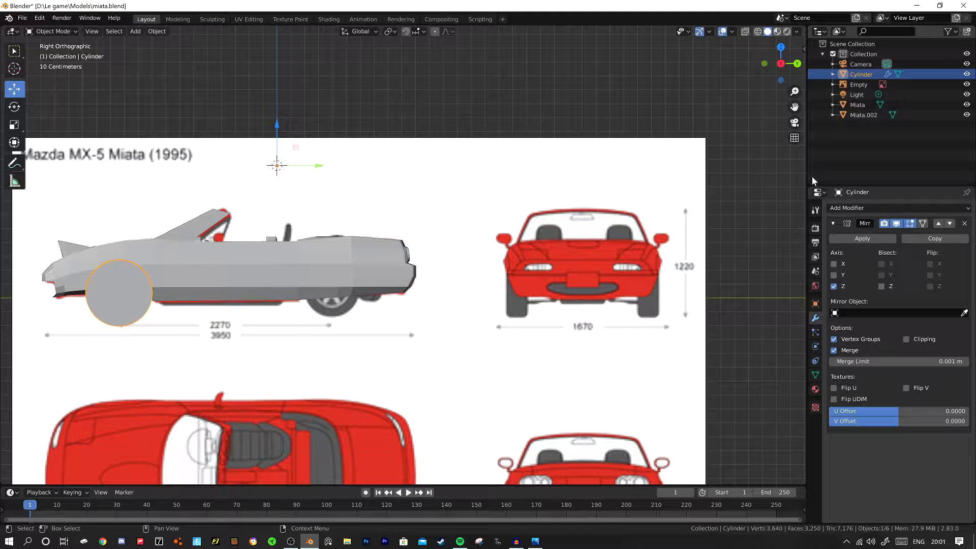
click(873, 207)
click(784, 233)
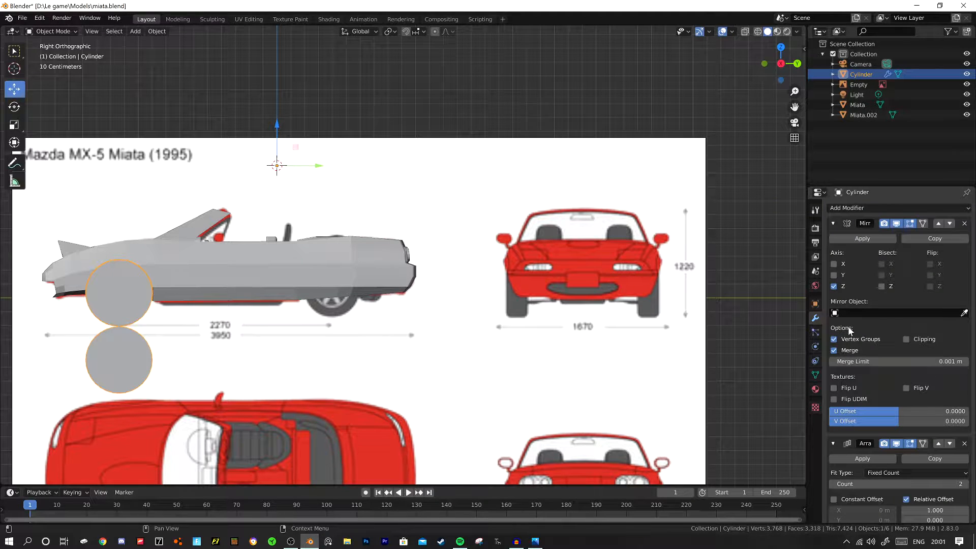
scroll(882, 420, down, 5)
click(943, 409)
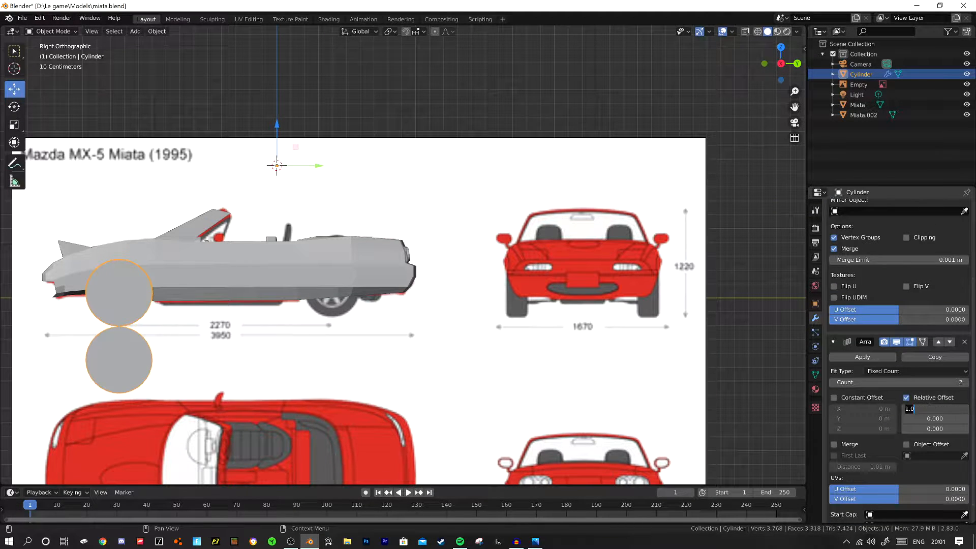
text(0)
key(Return)
Set the array's relative Y offset to 3.2, using wireframe shading to align the second cylinder with the rear wheel.
drag(934, 418, 971, 418)
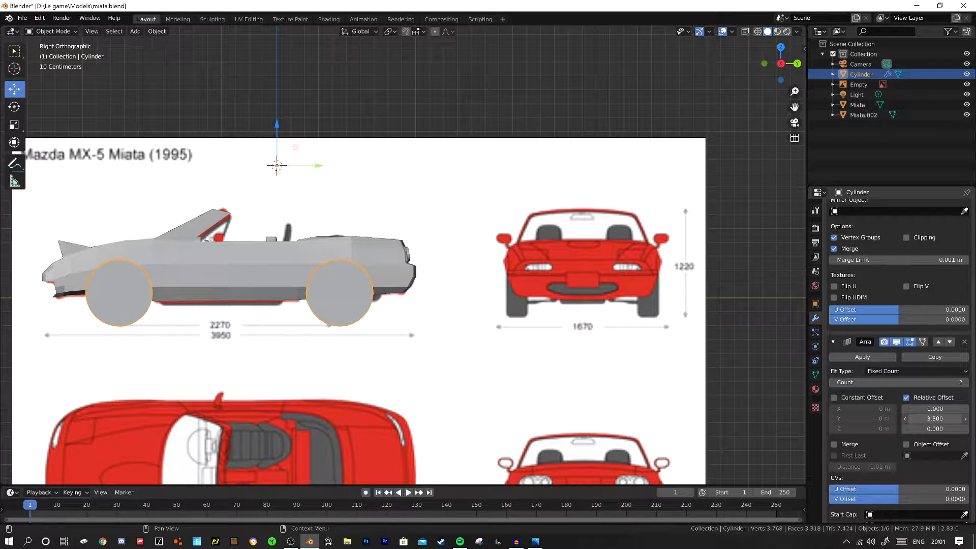
click(905, 418)
click(905, 418)
click(905, 419)
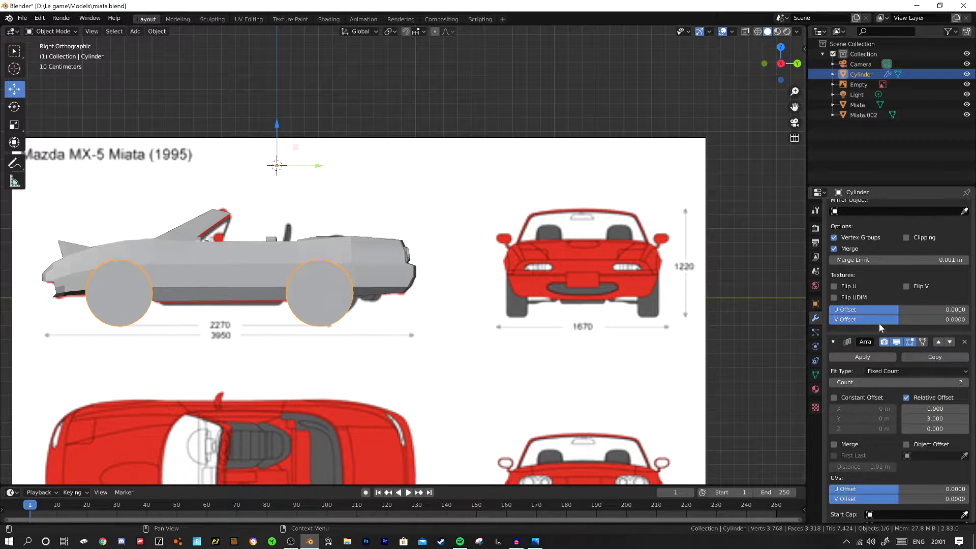
key(shift+z)
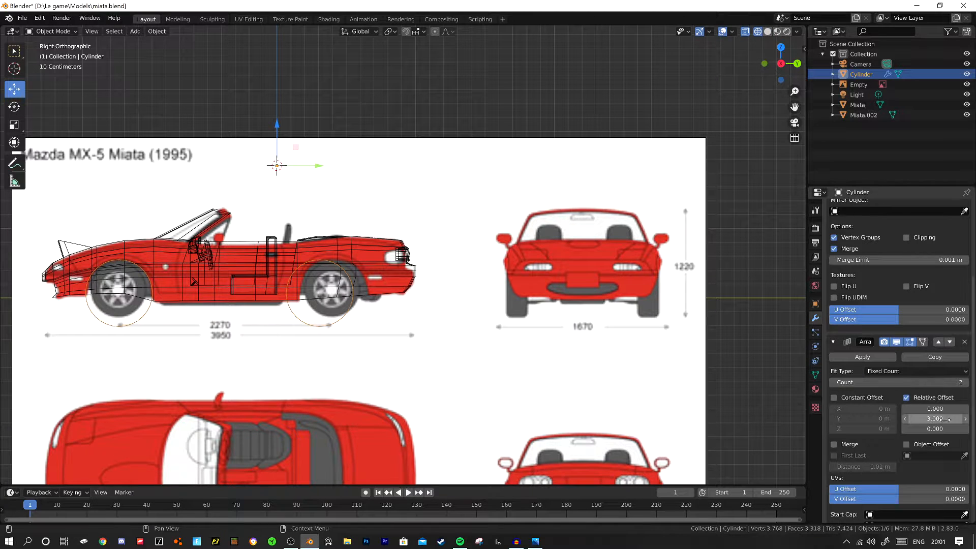
click(966, 418)
click(965, 418)
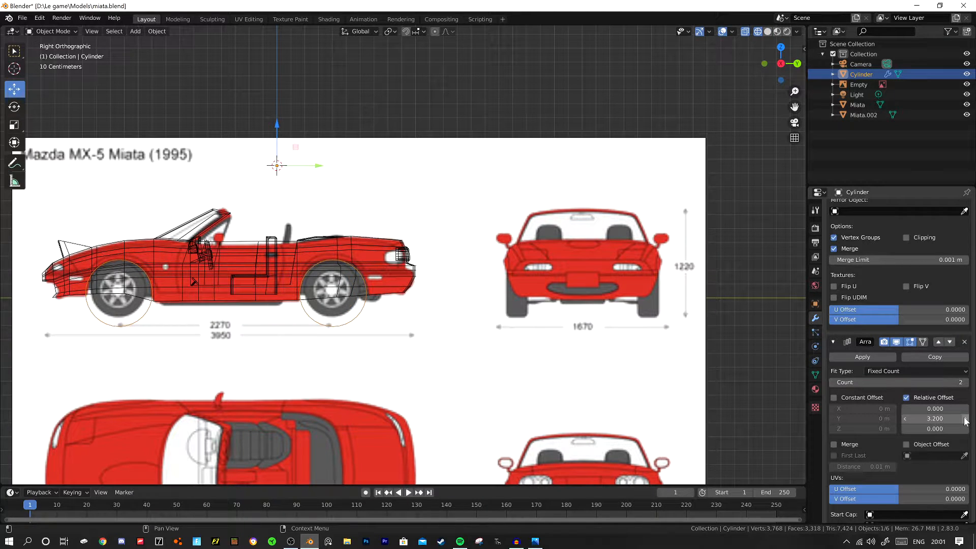
Apply the cylinder's Array and Mirror modifiers.
scroll(865, 284, up, 3)
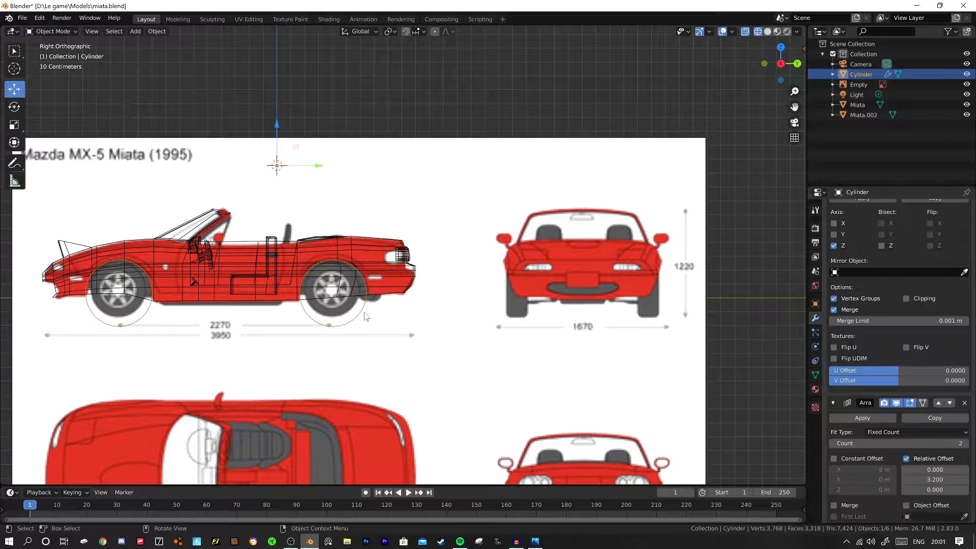
middle_drag(364, 317, 735, 297)
scroll(896, 381, down, 3)
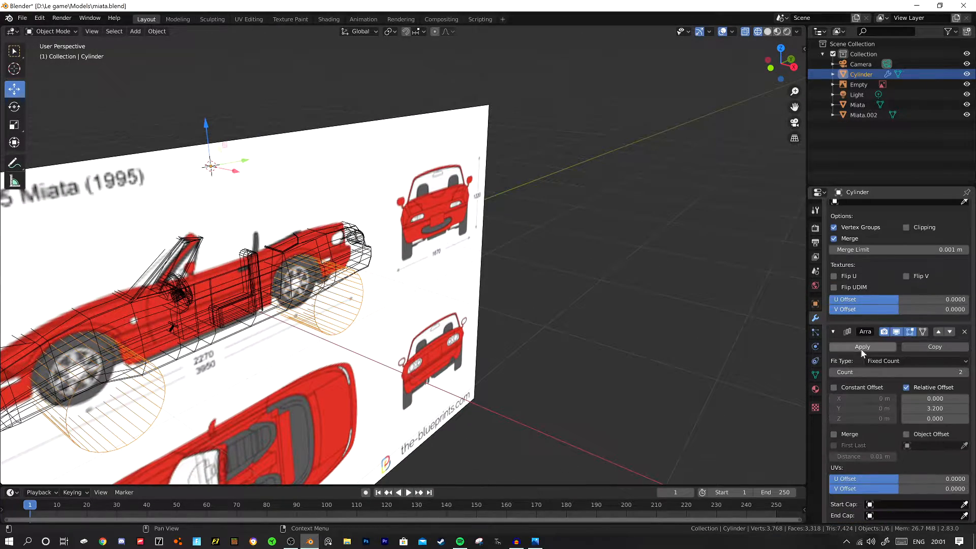
click(862, 348)
click(848, 240)
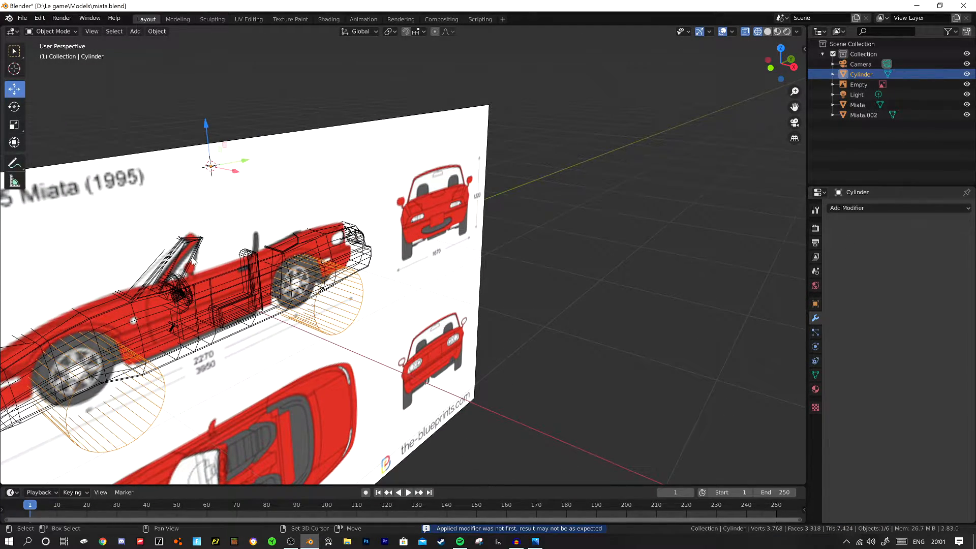
Switch the viewport back to solid shading and return the cylinder to Object Mode.
scroll(453, 214, down, 2)
shift+middle_drag(193, 262, 713, 92)
key(Tab)
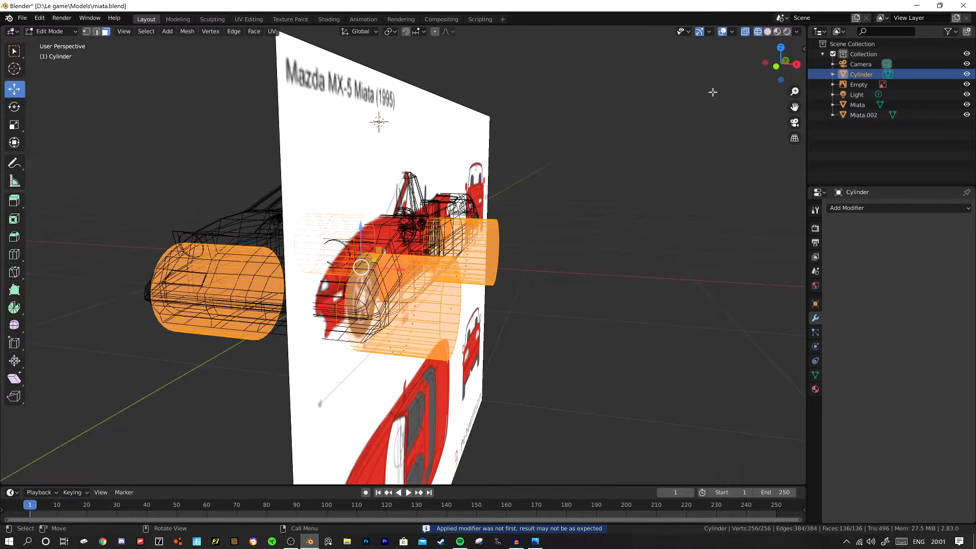
click(769, 32)
click(545, 231)
key(Tab)
Add a Boolean modifier to the car body, set to Difference with the cylinder as its object, and apply it.
click(429, 227)
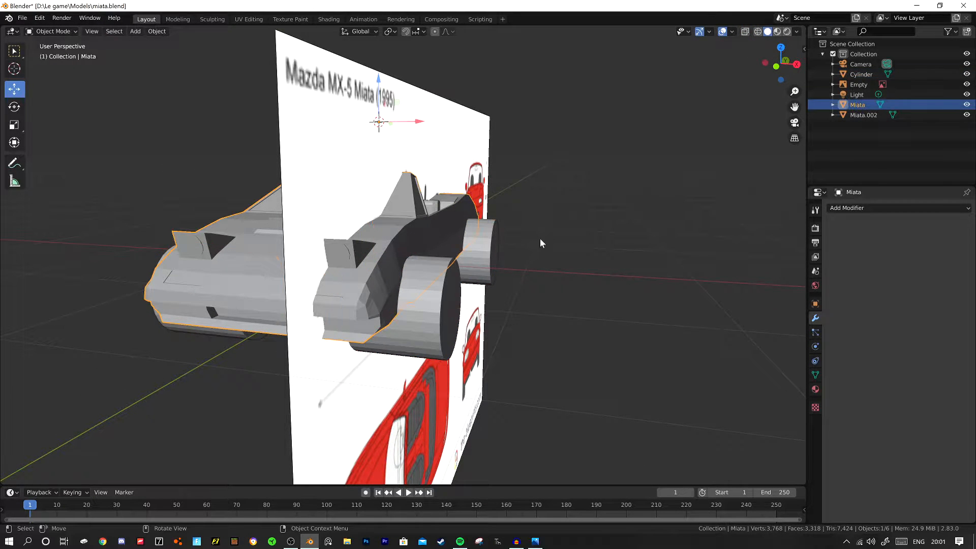
click(864, 208)
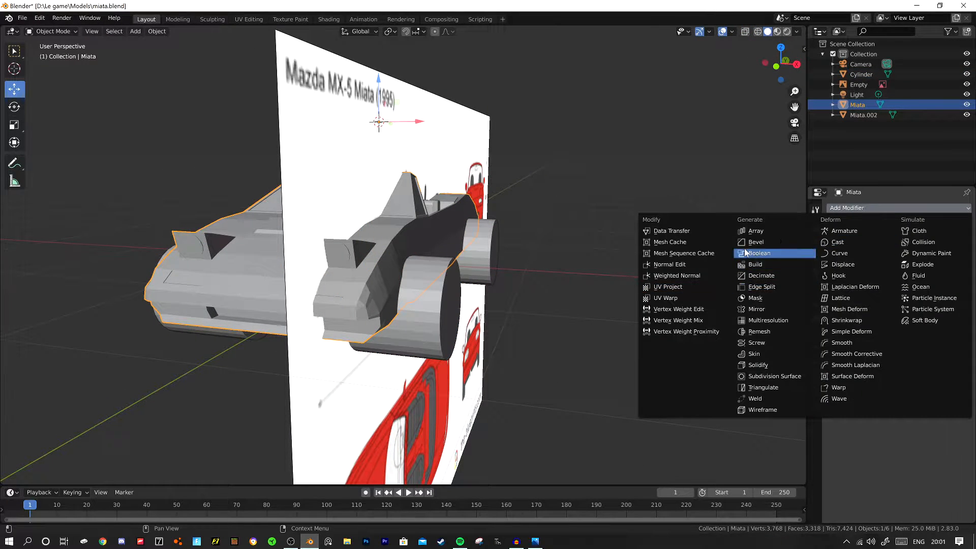
click(777, 253)
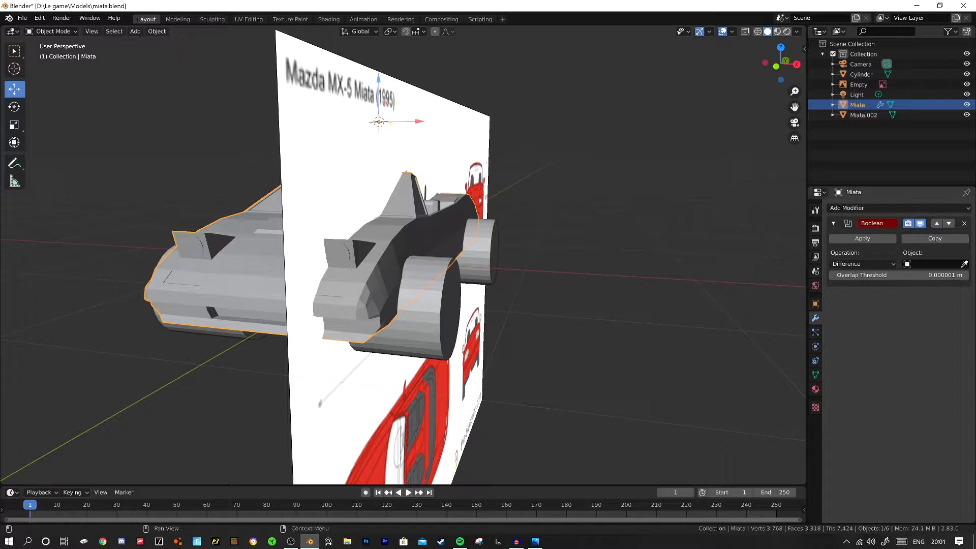
click(964, 264)
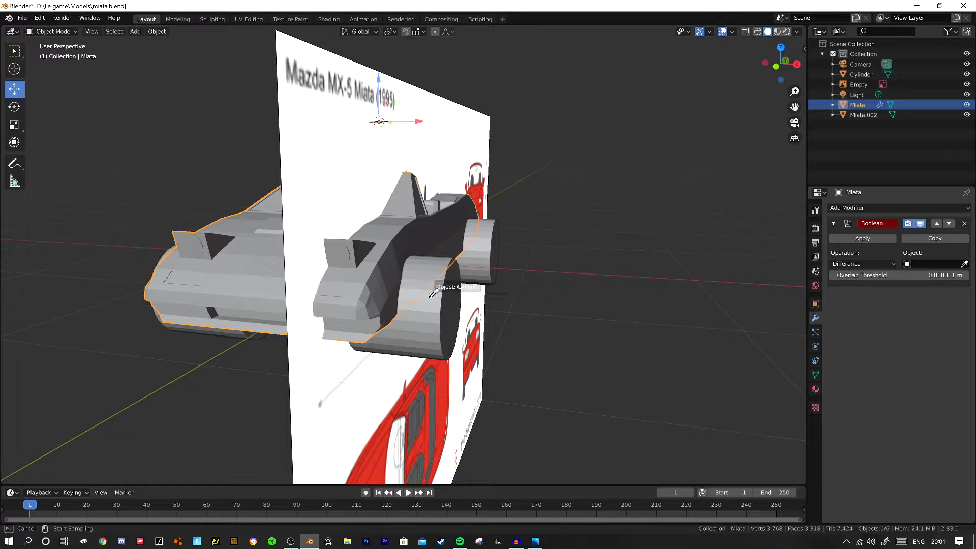
click(492, 249)
click(863, 239)
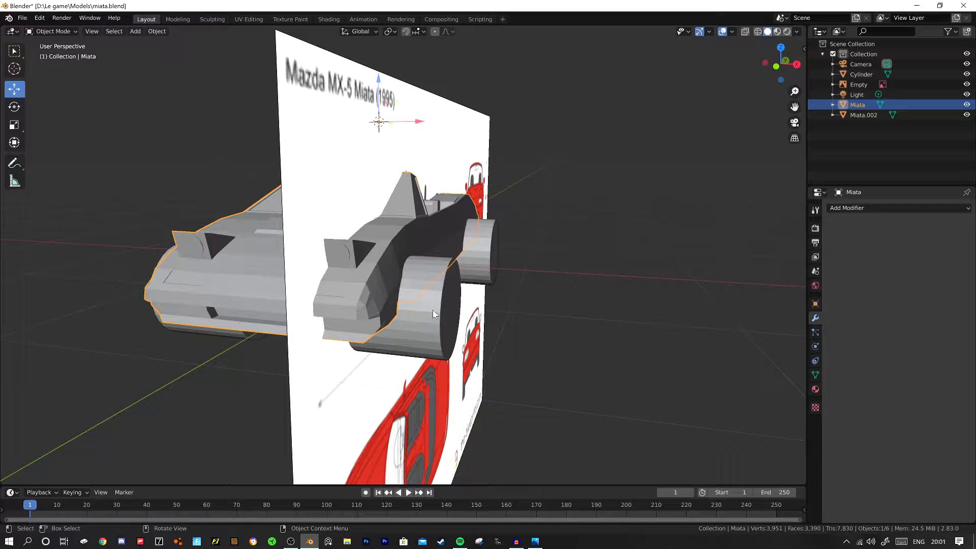
Delete the cylinders to inspect the wheel arch cuts in the car body, and undo the deletion.
click(432, 313)
key(Delete)
middle_drag(417, 236, 362, 243)
key(ctrl+z)
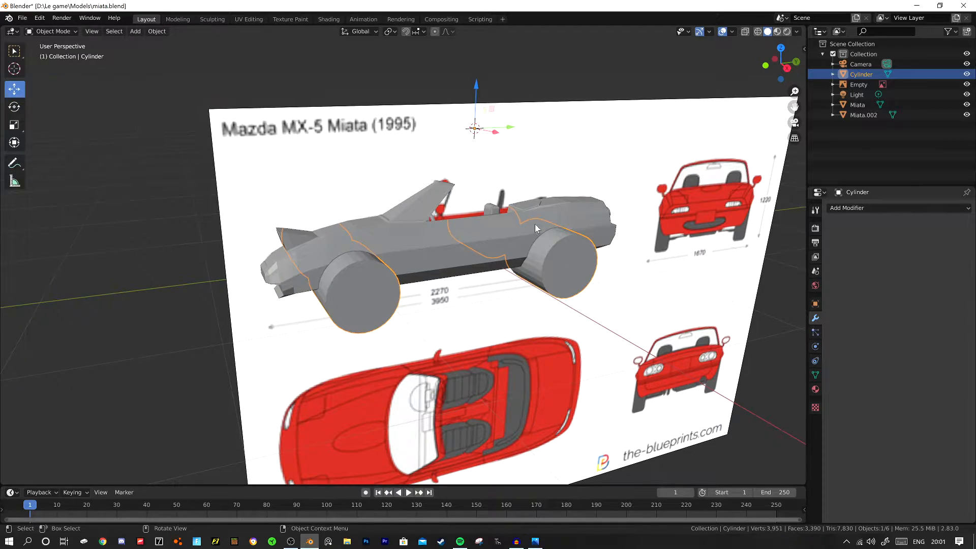
middle_drag(535, 224, 544, 263)
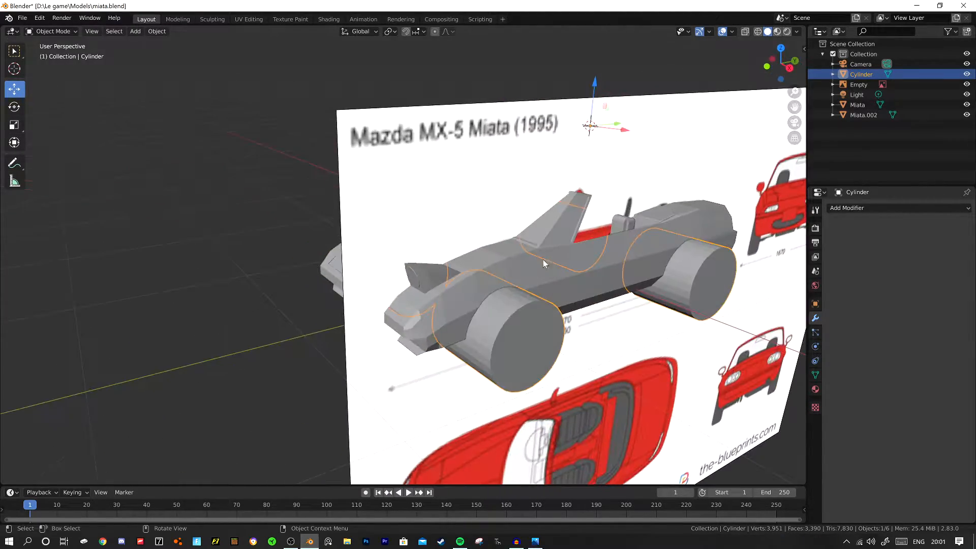
Try moving the car body up away from the cylinders, and undo the move.
click(582, 266)
click(895, 208)
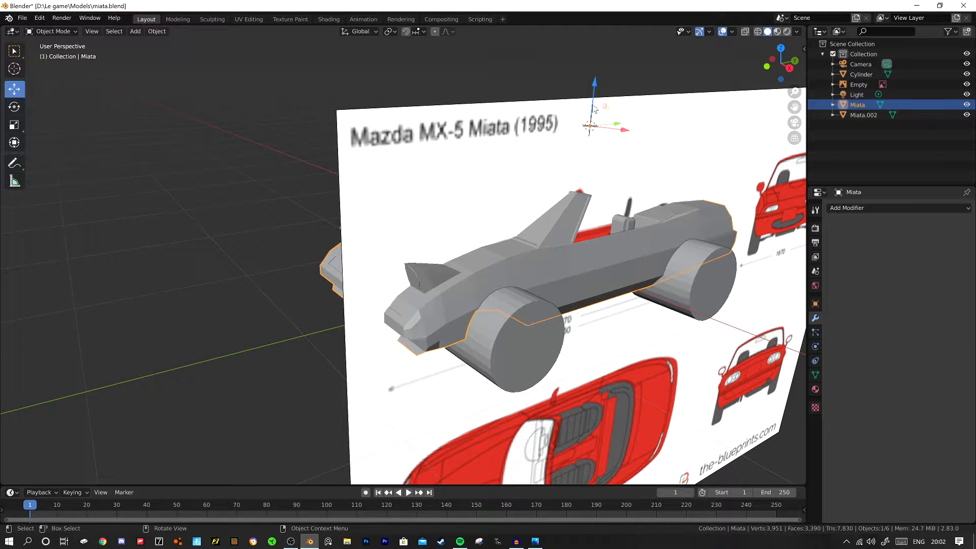
drag(594, 108, 585, 36)
key(ctrl+z)
key(ctrl+z)
key(ctrl+z)
key(ctrl+shift+z)
Add another Boolean modifier to the car body, set to Difference with the cylinder as its object.
click(681, 285)
middle_drag(664, 279, 648, 234)
click(649, 234)
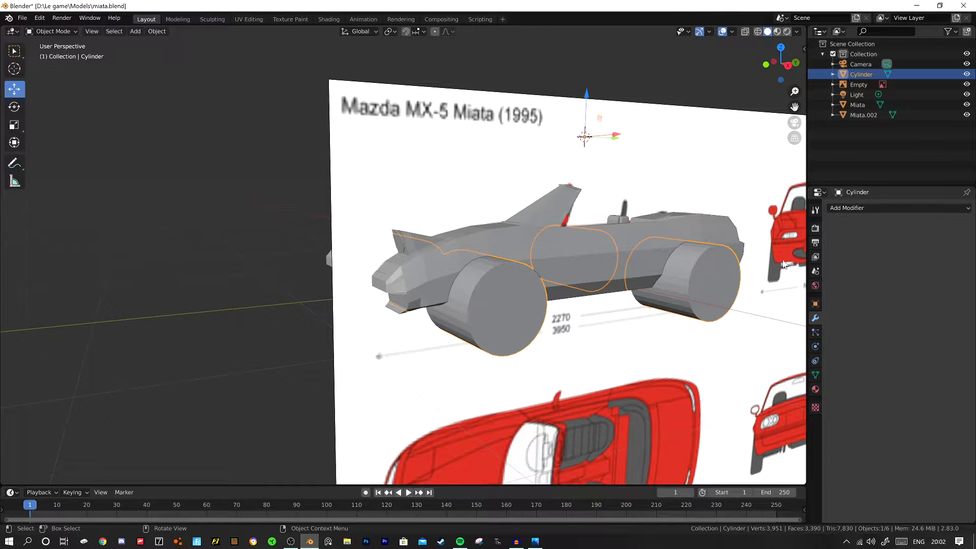
click(681, 242)
click(904, 209)
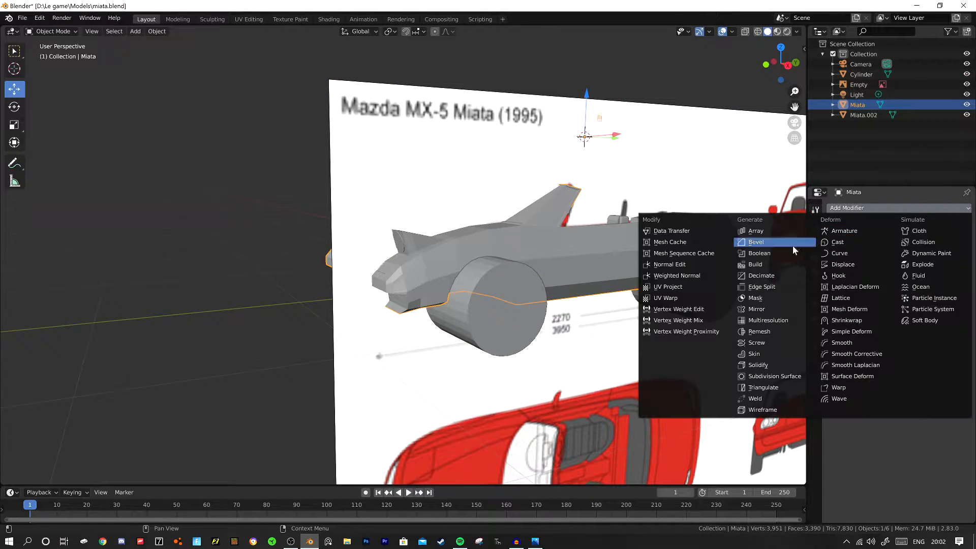
click(774, 257)
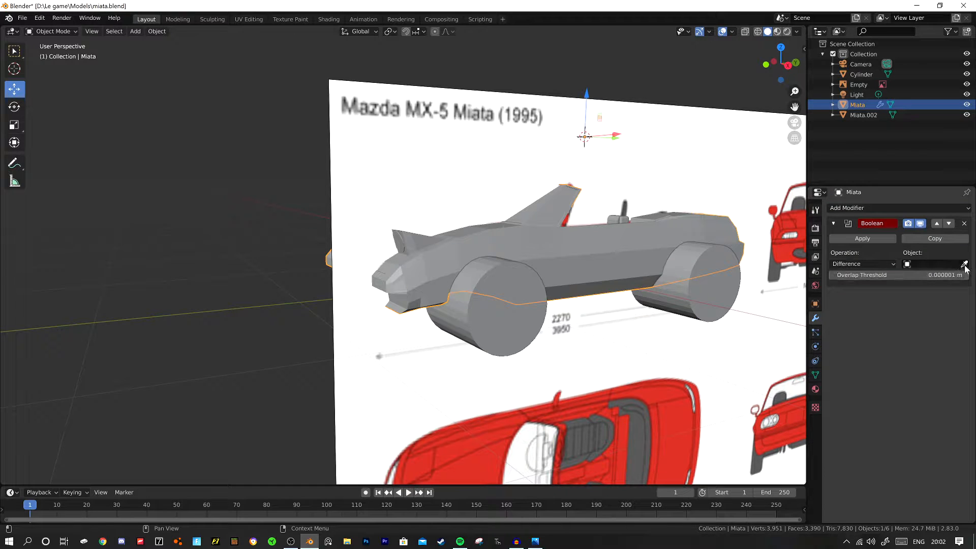
click(693, 264)
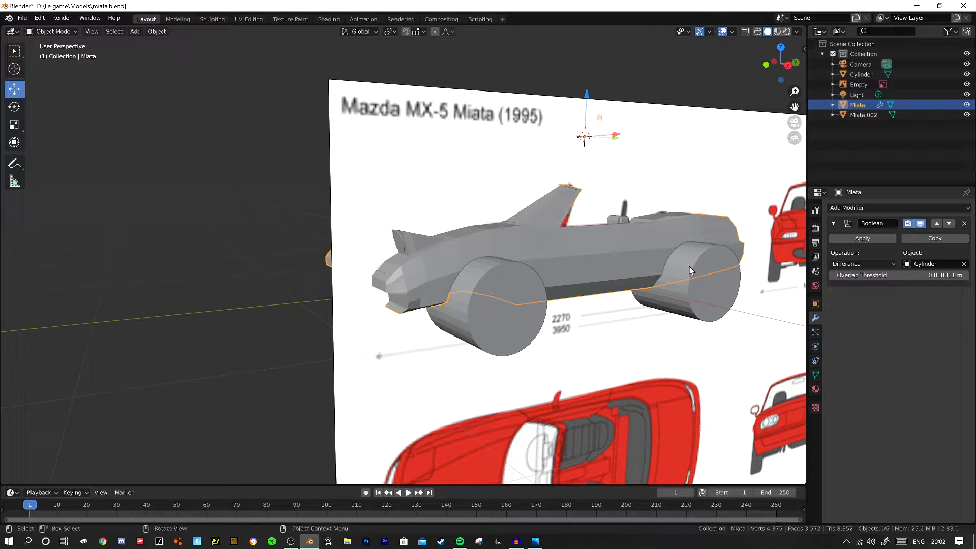
Try Boolean overlap thresholds of 0.000002 m, 0 m and 0.000001 m on the car body, and remove the modifier.
middle_drag(678, 267, 722, 239)
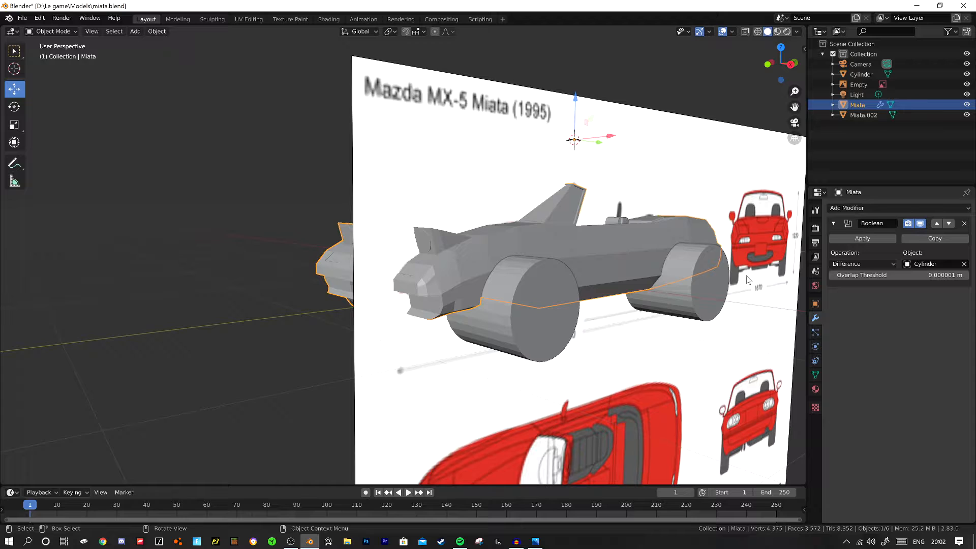
click(966, 275)
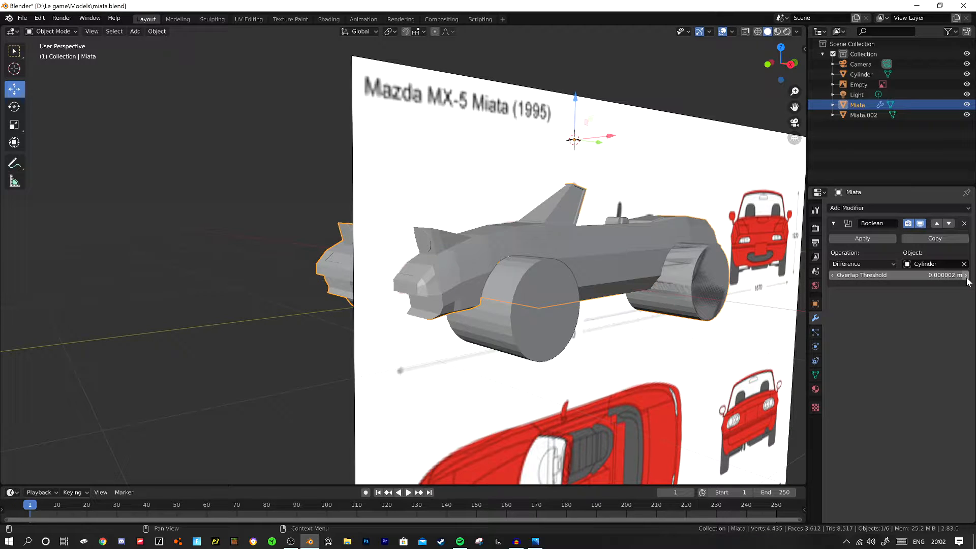
click(833, 275)
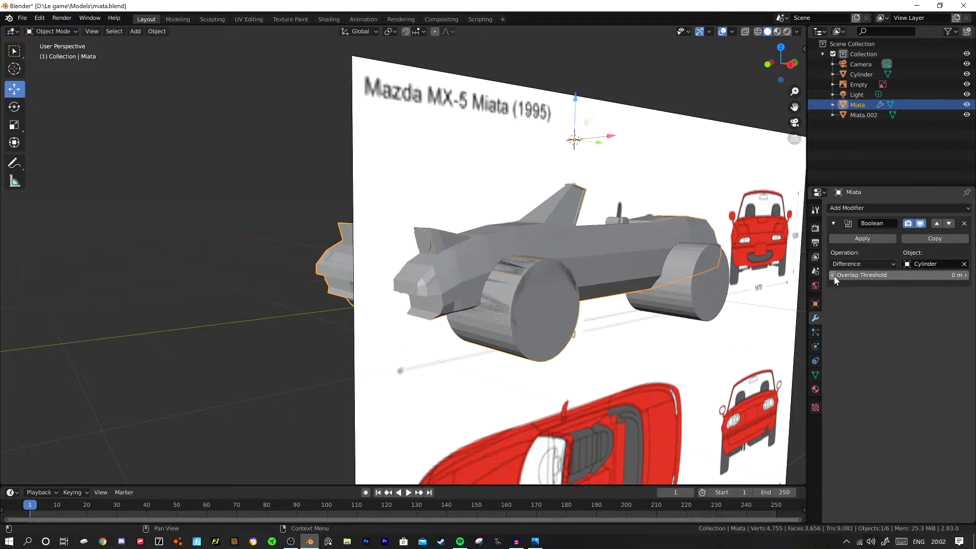
click(966, 275)
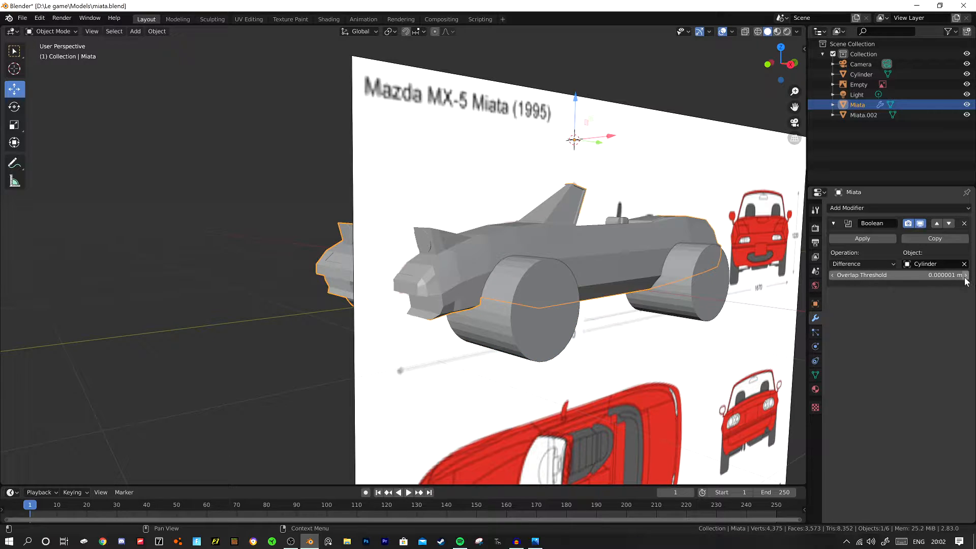
click(965, 223)
Recreate the car body's Boolean modifier as a Difference with the cylinder and apply it.
click(884, 208)
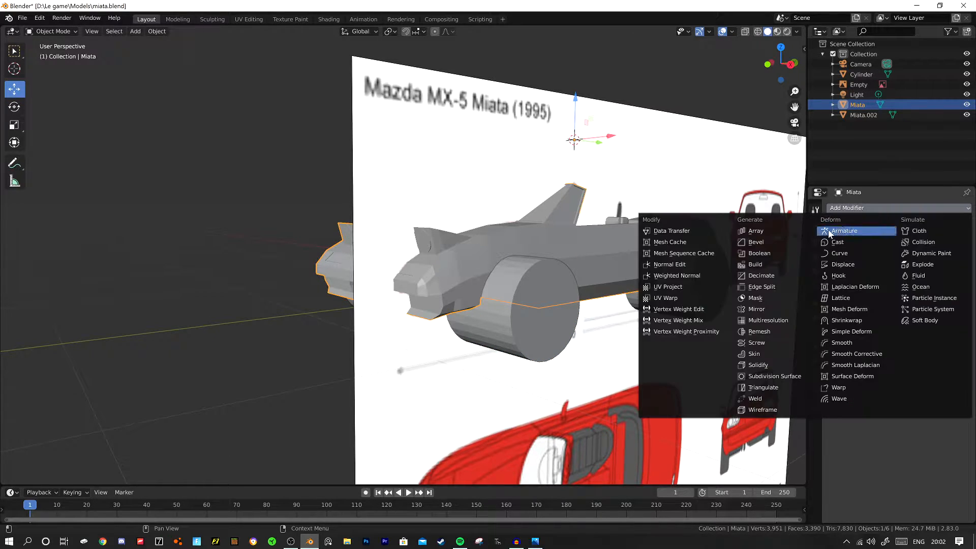
click(777, 254)
click(868, 238)
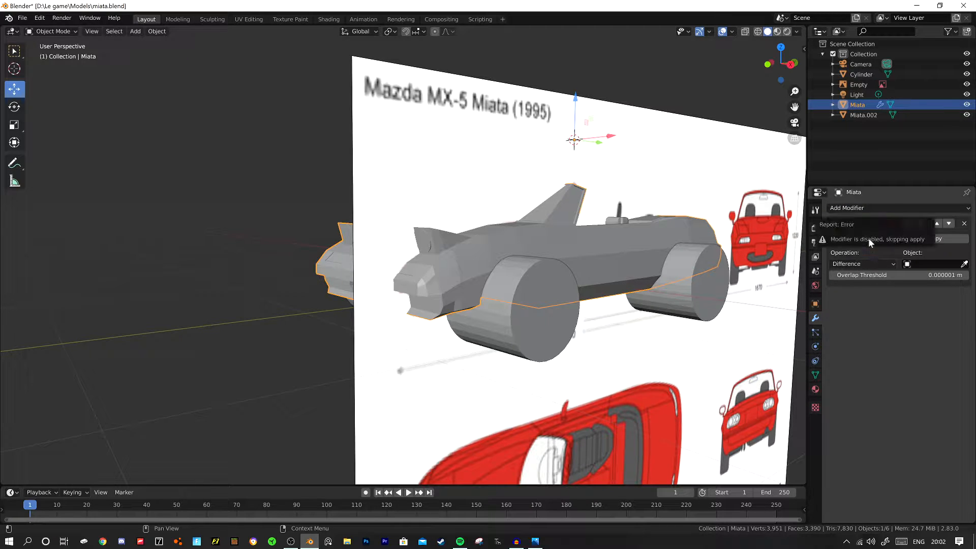
click(704, 284)
click(690, 239)
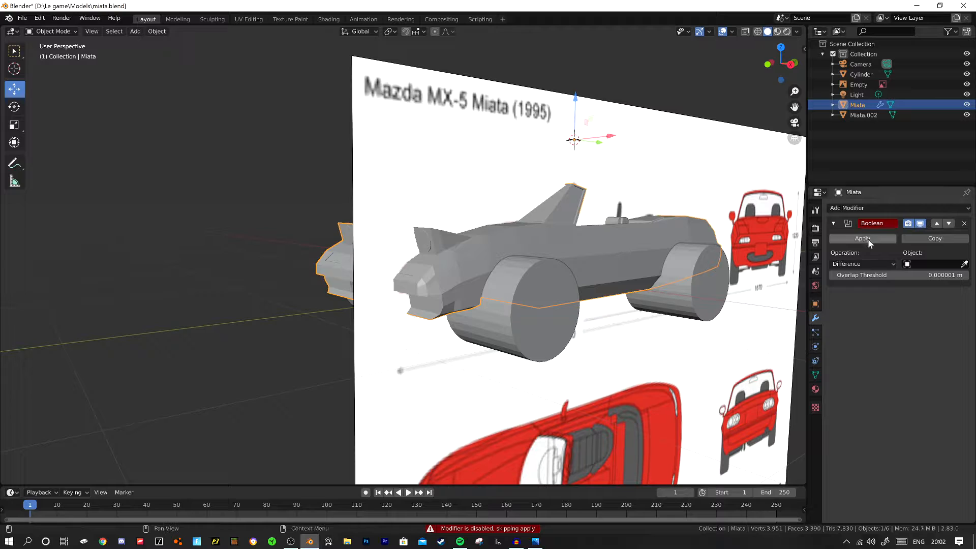
click(681, 290)
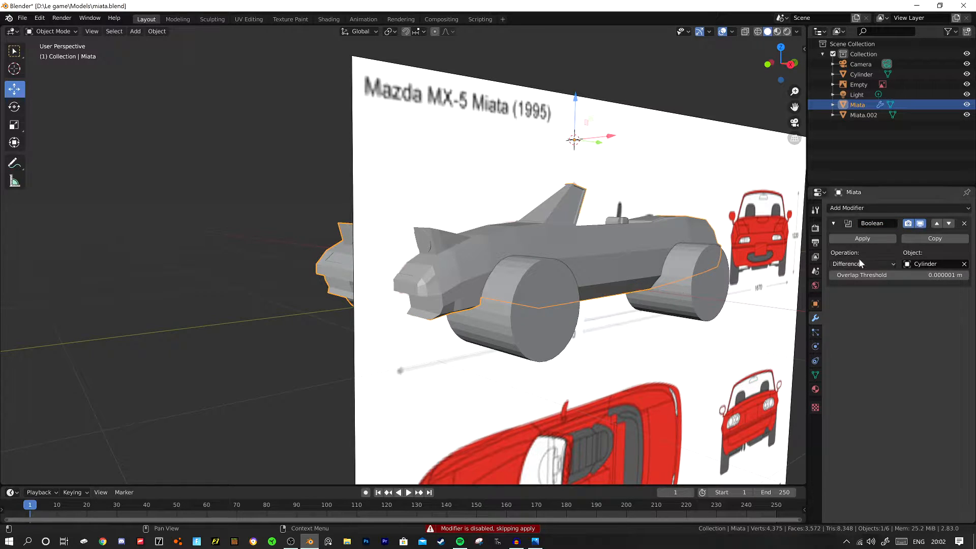
click(865, 239)
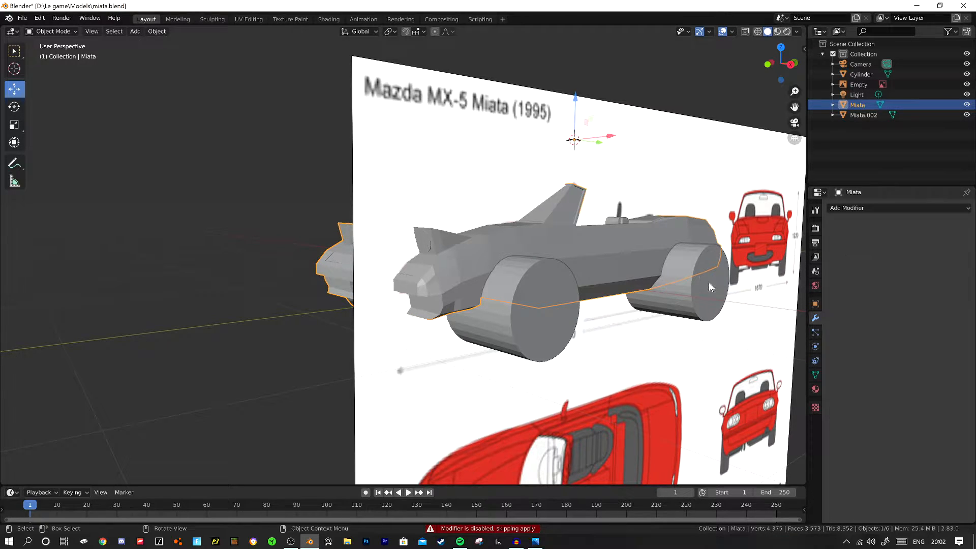
Move the cylinders down about 0.86 m to inspect the arch cuts, and undo back to the Boolean modifier without an object.
click(694, 289)
drag(578, 105, 579, 231)
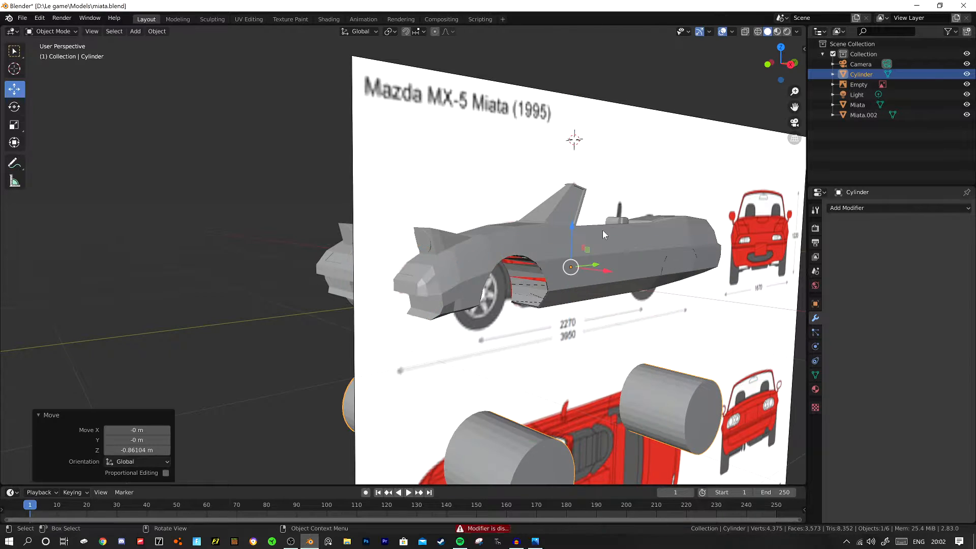
mouse_move(694, 224)
middle_down()
mouse_move(675, 217)
mouse_move(696, 207)
middle_up()
key(ctrl+z)
key(ctrl+z)
key(ctrl+z)
key(ctrl+z)
key(ctrl+z)
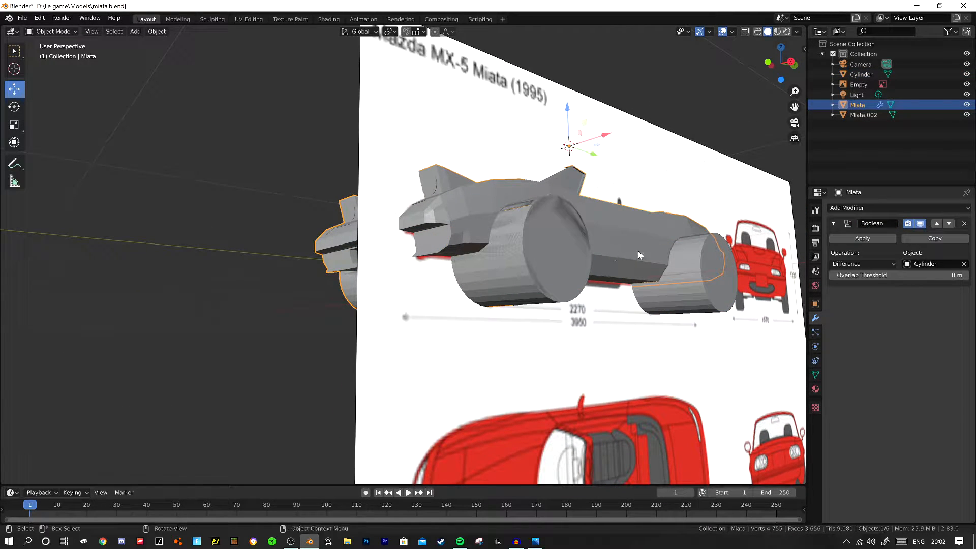
key(ctrl+z)
middle_drag(629, 247, 659, 254)
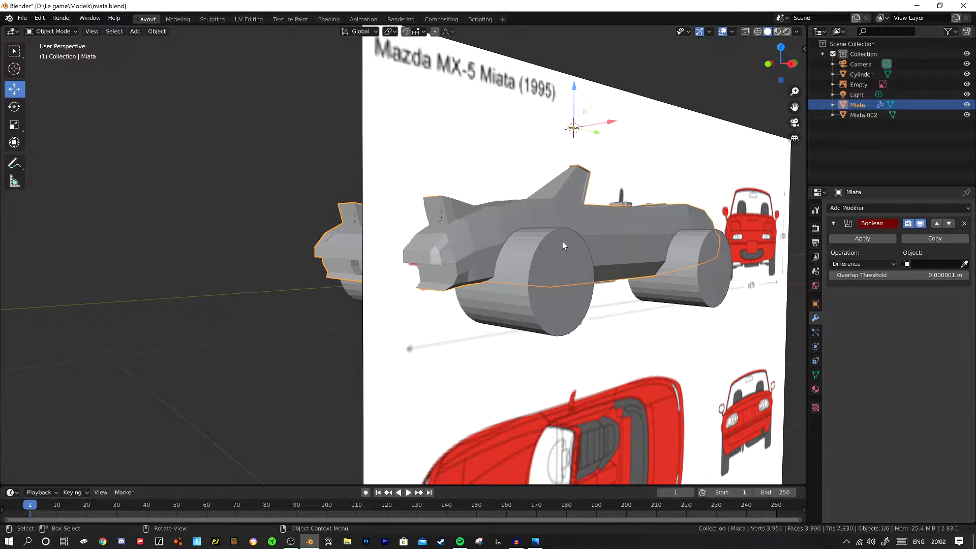
Lower the cylinders about 0.55 m to inspect the car body's underside, and undo the move.
middle_drag(562, 241, 557, 294)
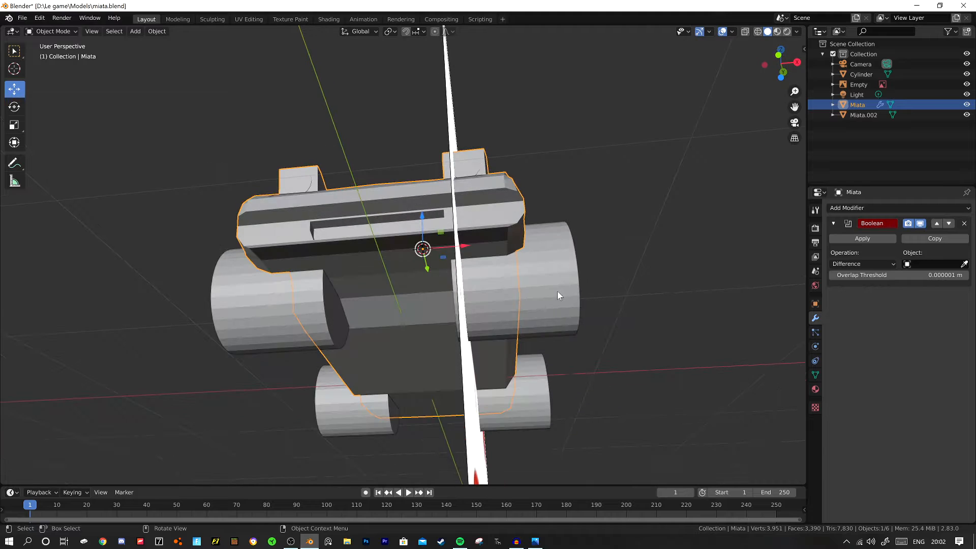
click(441, 254)
drag(422, 219, 424, 291)
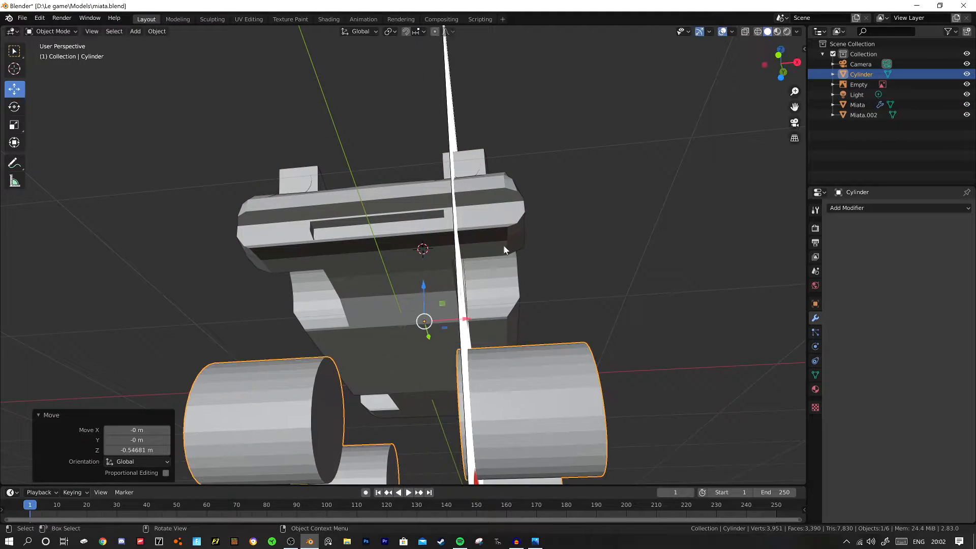
middle_drag(504, 248, 437, 290)
scroll(526, 258, down, 3)
shift+middle_drag(564, 285, 411, 311)
key(ctrl+z)
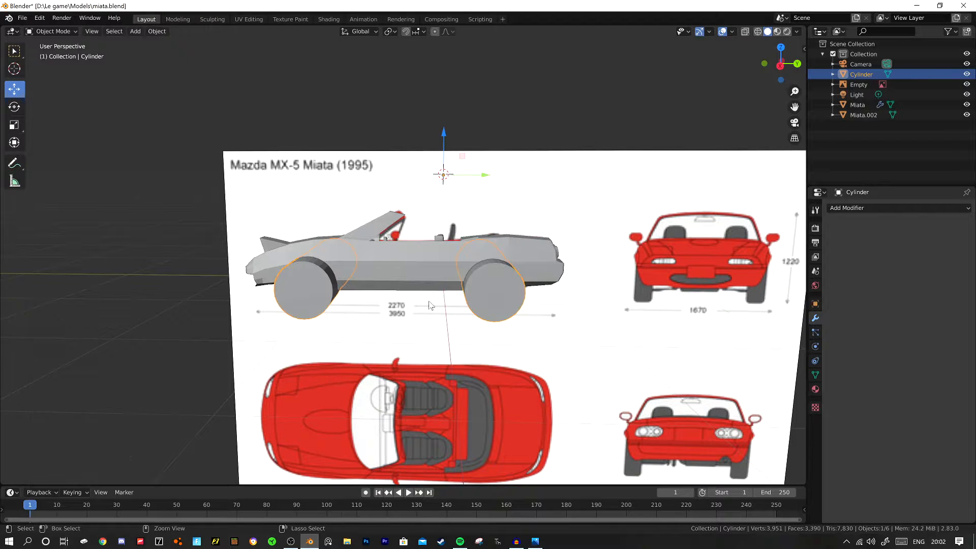
Delete both front wheel cylinders and one rear cylinder from the cylinder mesh in Edit Mode, keeping only the other rear cylinder.
middle_drag(435, 237, 445, 298)
key(Tab)
scroll(445, 298, up, 3)
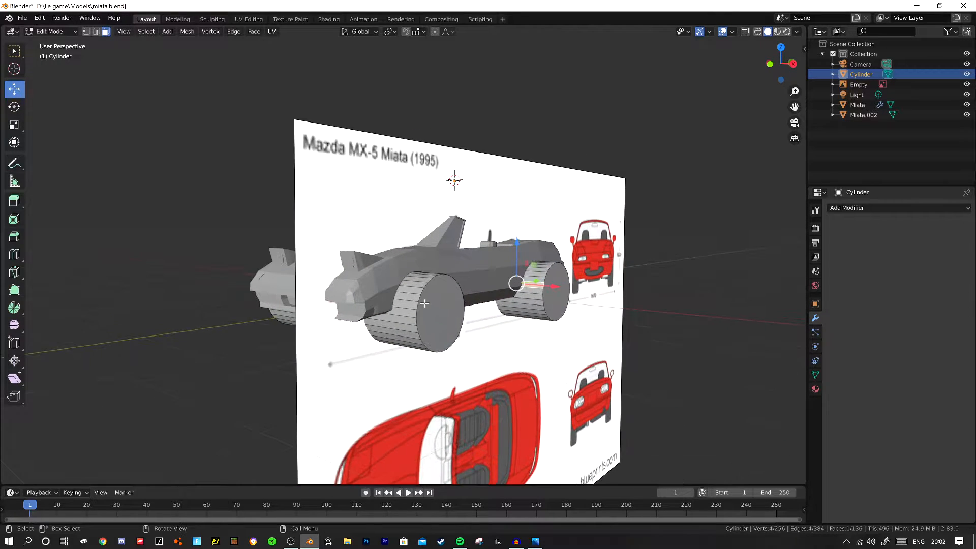
click(412, 304)
key(l)
middle_drag(211, 359, 272, 368)
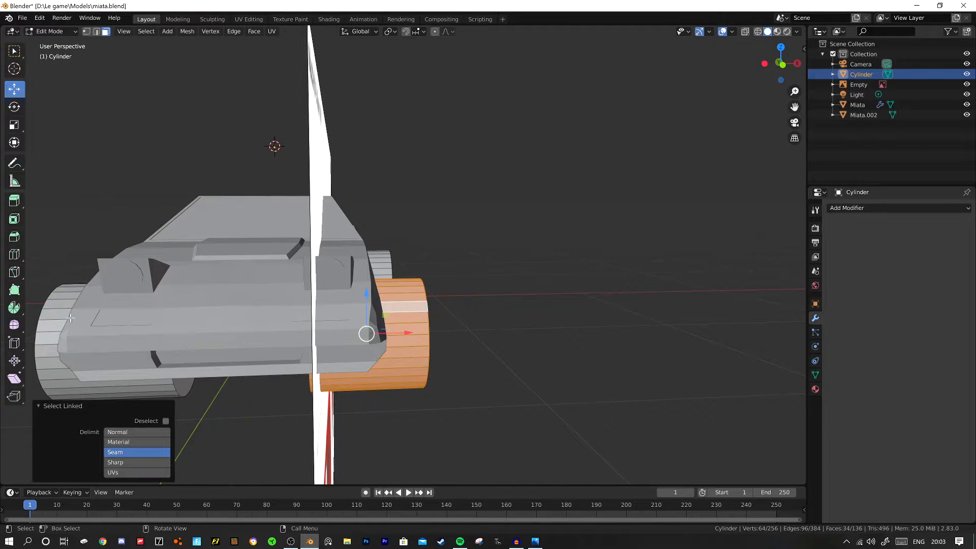
key(l)
scroll(61, 309, down, 4)
middle_drag(234, 292, 313, 294)
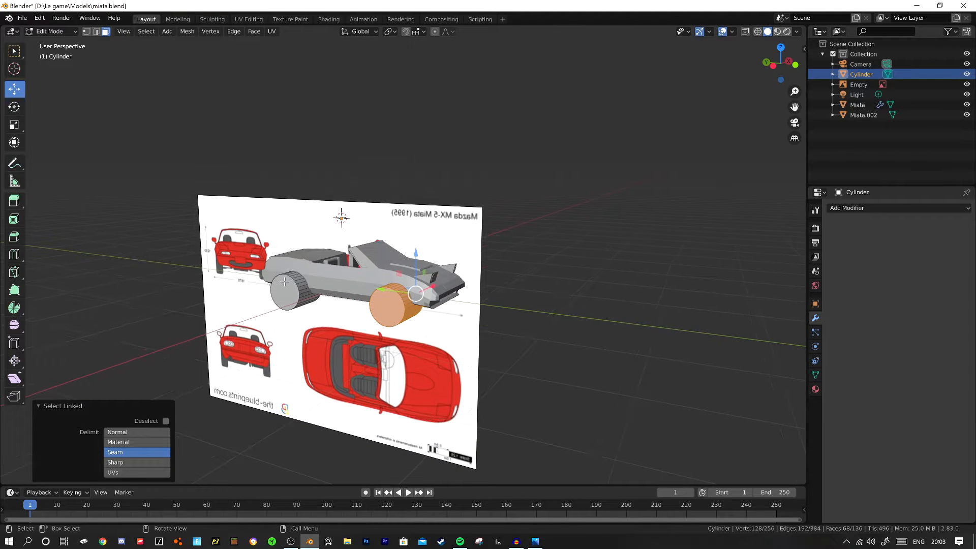
key(l)
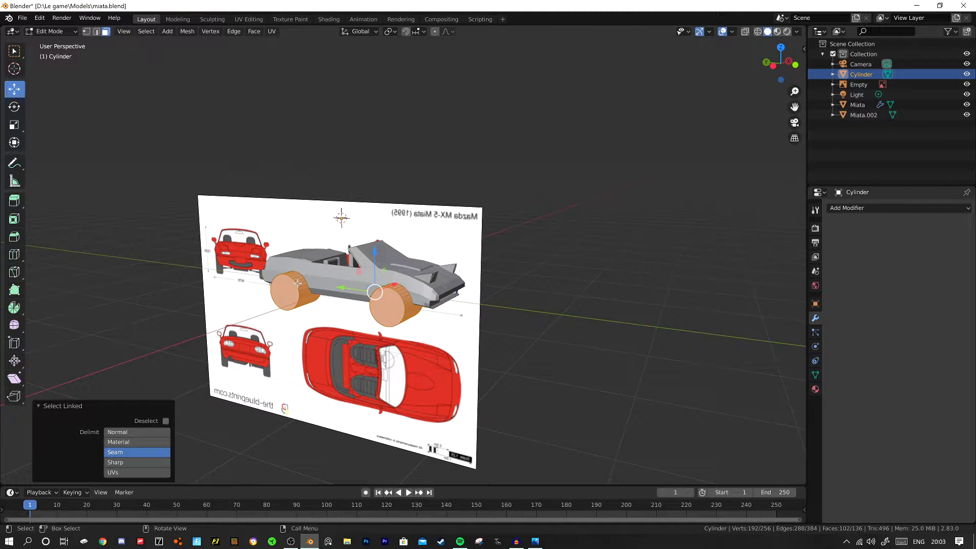
key(f)
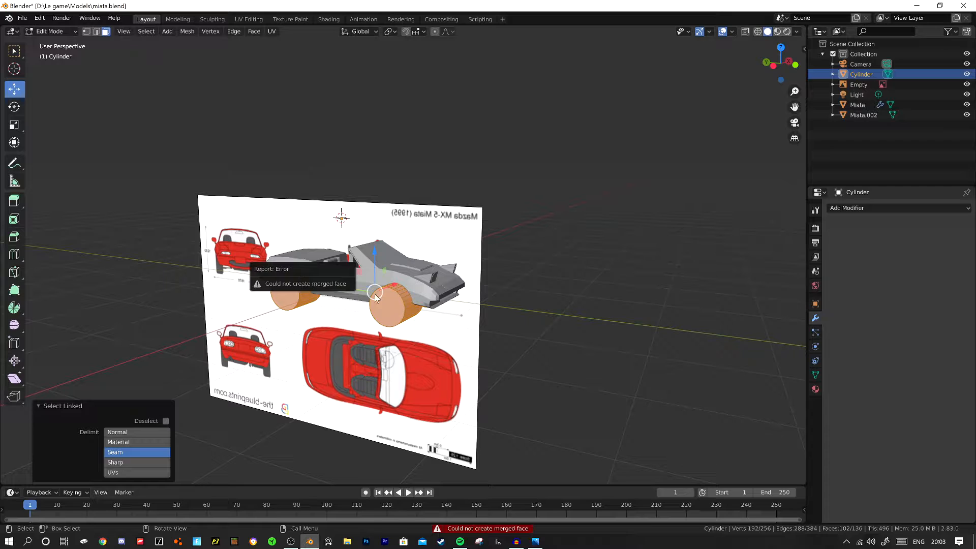
key(x)
click(459, 317)
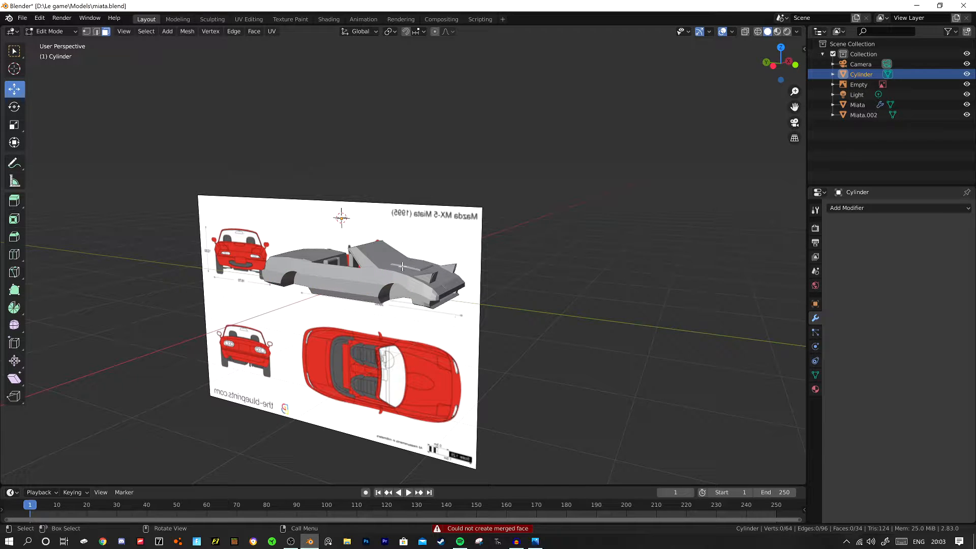
Return to Object Mode and move the remaining rear cylinder about 0.84 m straight down, clear of the car body.
middle_drag(360, 252, 231, 276)
key(Tab)
scroll(486, 313, up, 5)
shift+middle_drag(484, 300, 333, 121)
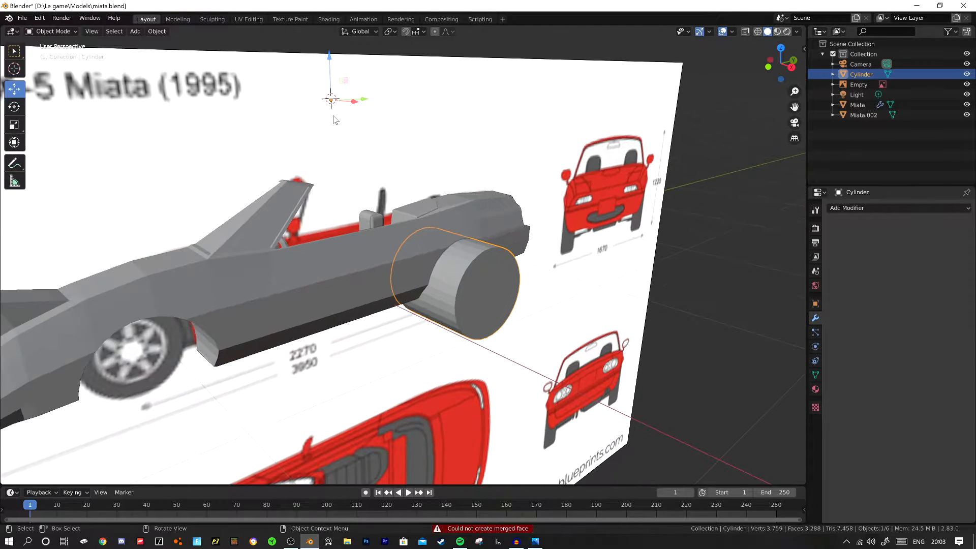
drag(329, 56, 330, 203)
scroll(422, 202, down, 2)
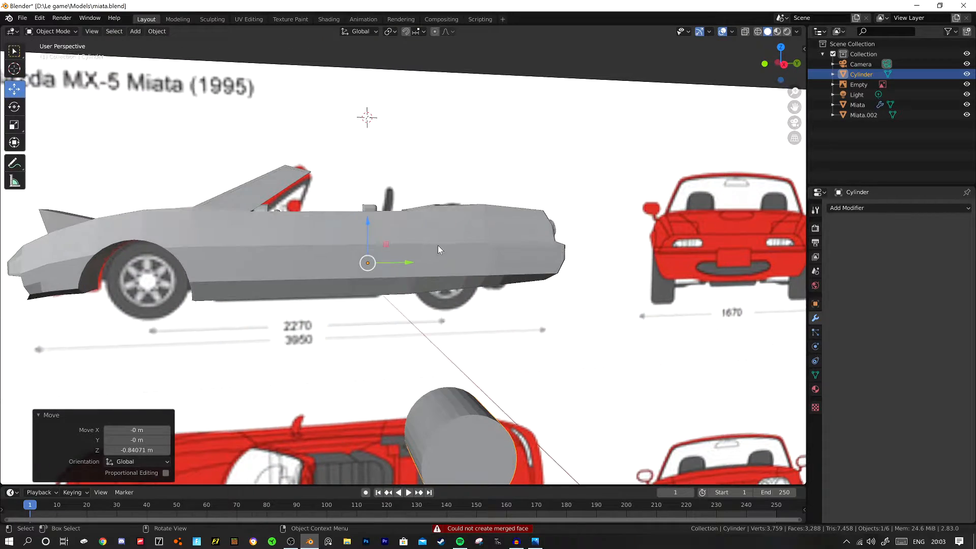
Select all car body side faces inside the circular rear wheel arch outline in Edit Mode.
scroll(463, 261, up, 4)
click(462, 265)
key(Tab)
middle_drag(436, 252, 489, 268)
scroll(488, 268, up, 5)
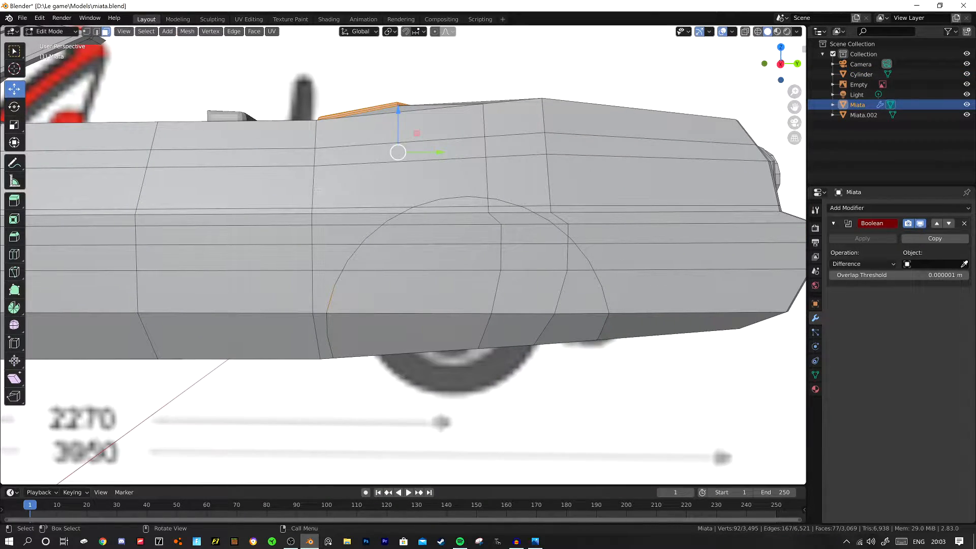
click(370, 322)
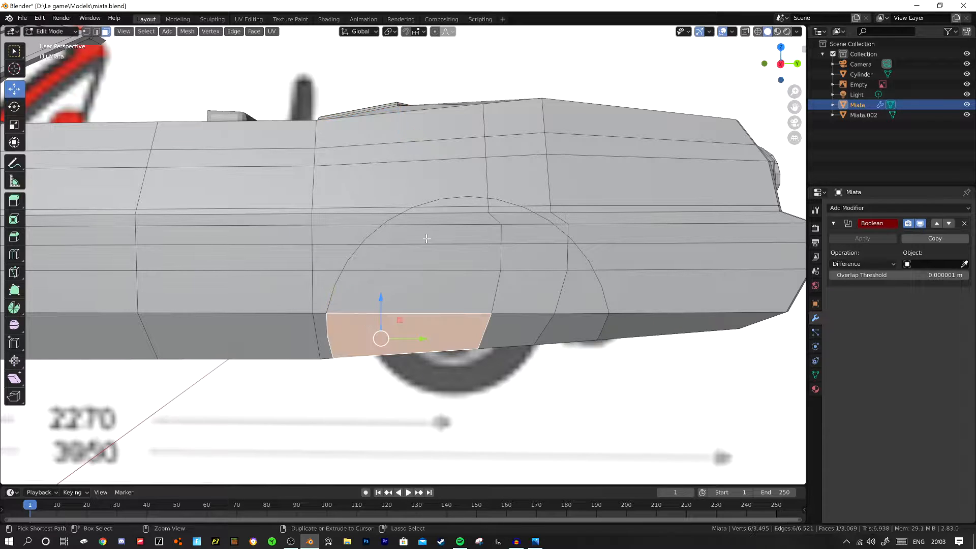
ctrl+click(465, 199)
ctrl+click(579, 331)
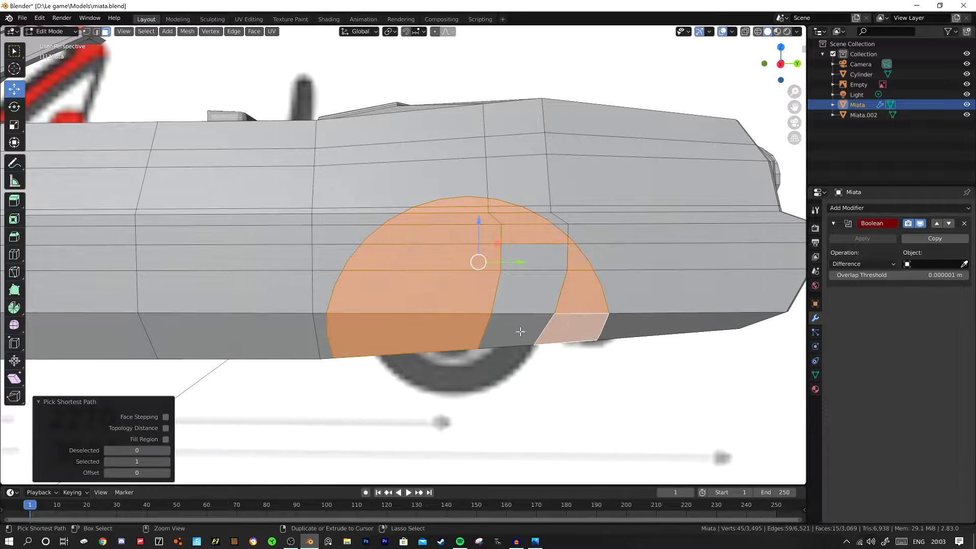
ctrl+click(519, 331)
ctrl+click(534, 257)
Remove the Boolean modifier from the car body and hide the remaining cylinder in the viewport.
middle_drag(483, 300, 590, 230)
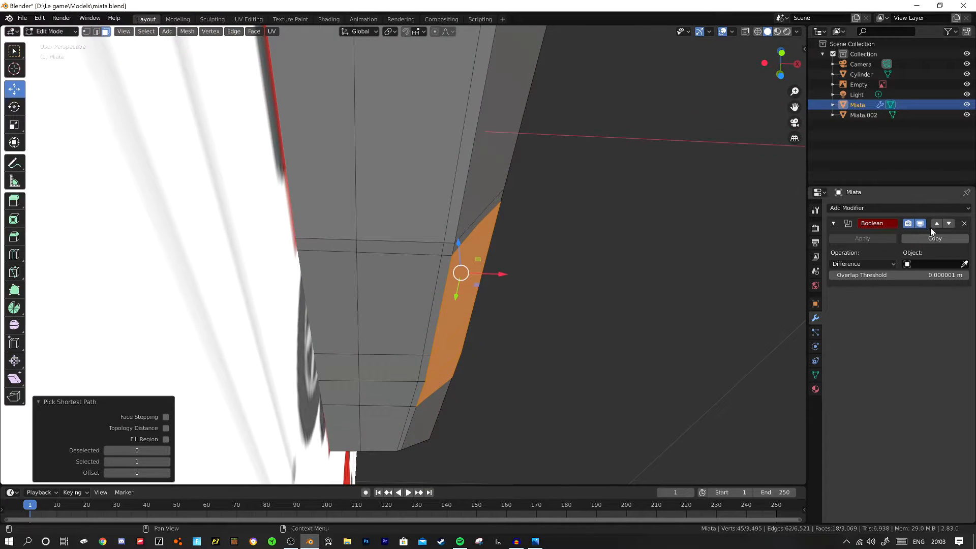
click(965, 224)
key(ctrl+KP_7)
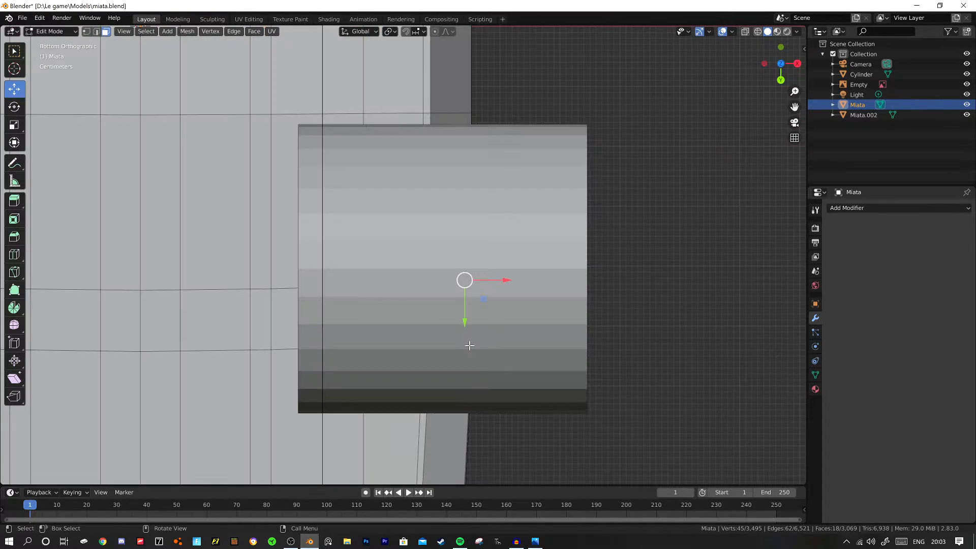
scroll(350, 304, down, 6)
scroll(351, 304, up, 4)
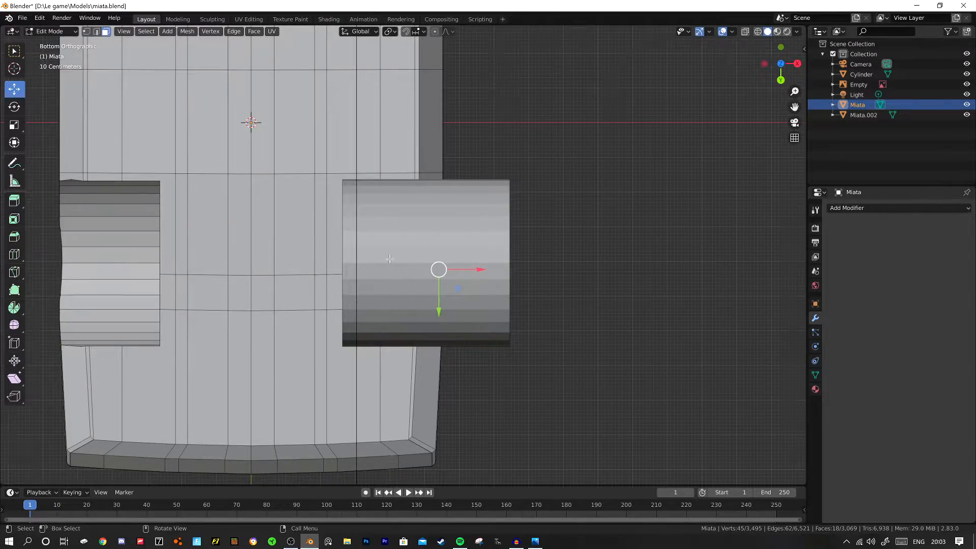
middle_drag(390, 259, 370, 381)
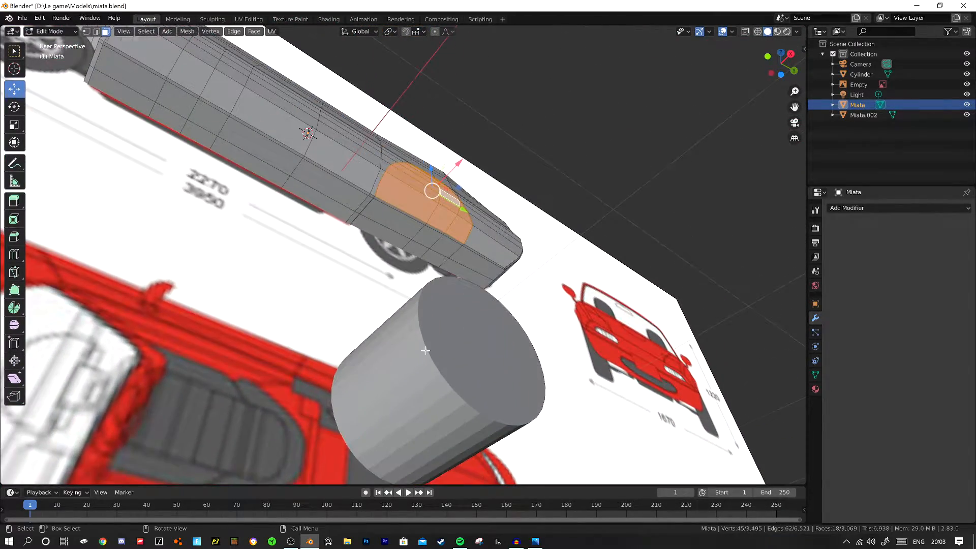
middle_drag(425, 350, 407, 341)
click(967, 75)
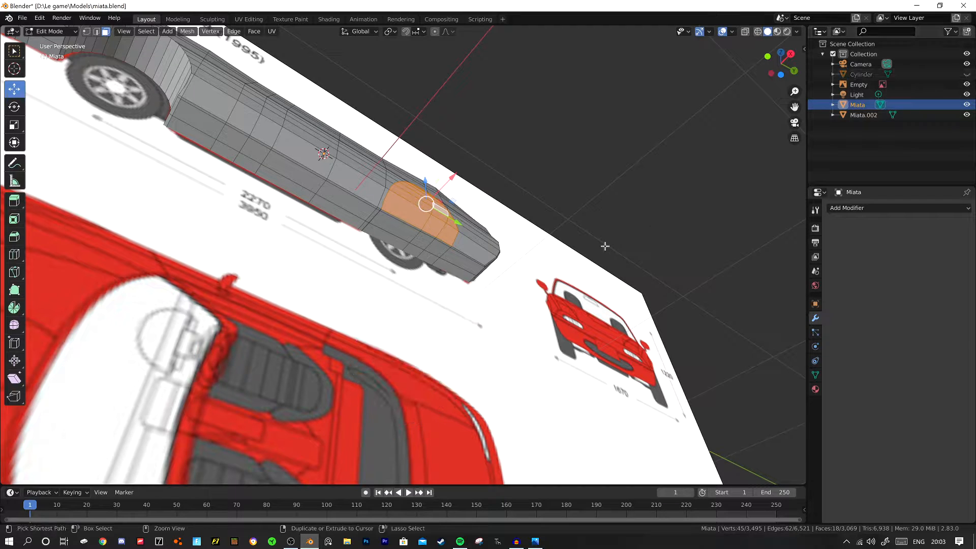
Extend the face selection to the underside faces of the car body across the rear wheel arch opening.
key(ctrl+KP_1)
scroll(387, 319, up, 2)
shift+middle_drag(269, 343, 497, 213)
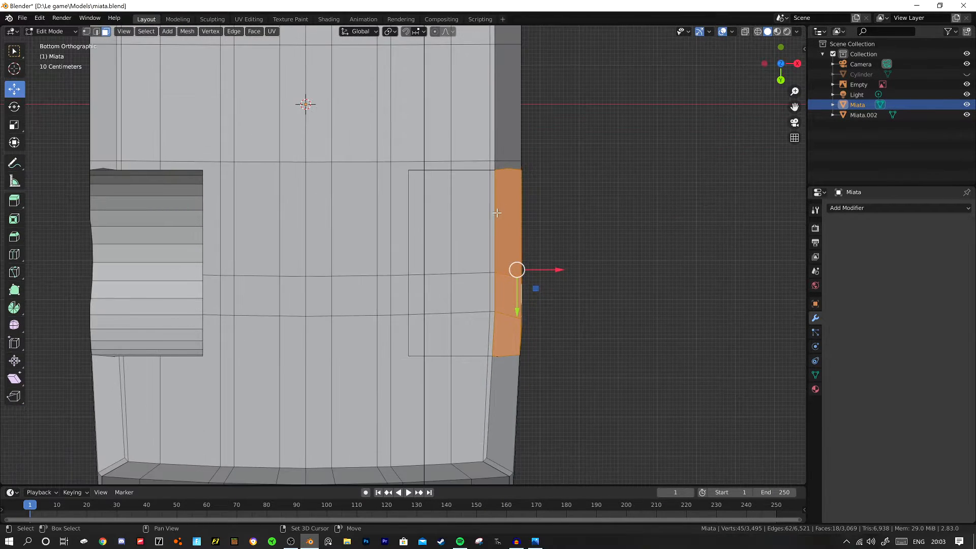
ctrl+click(429, 224)
ctrl+click(430, 334)
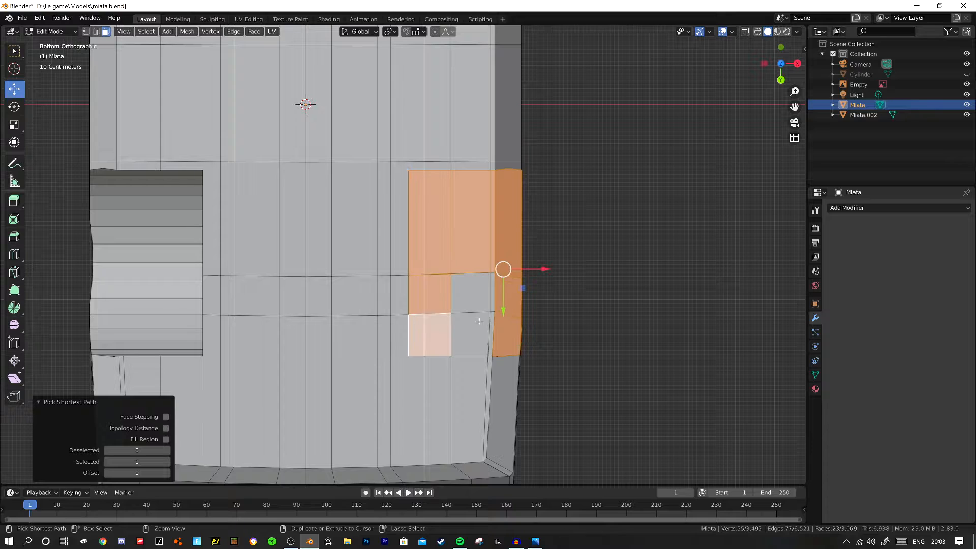
ctrl+click(482, 311)
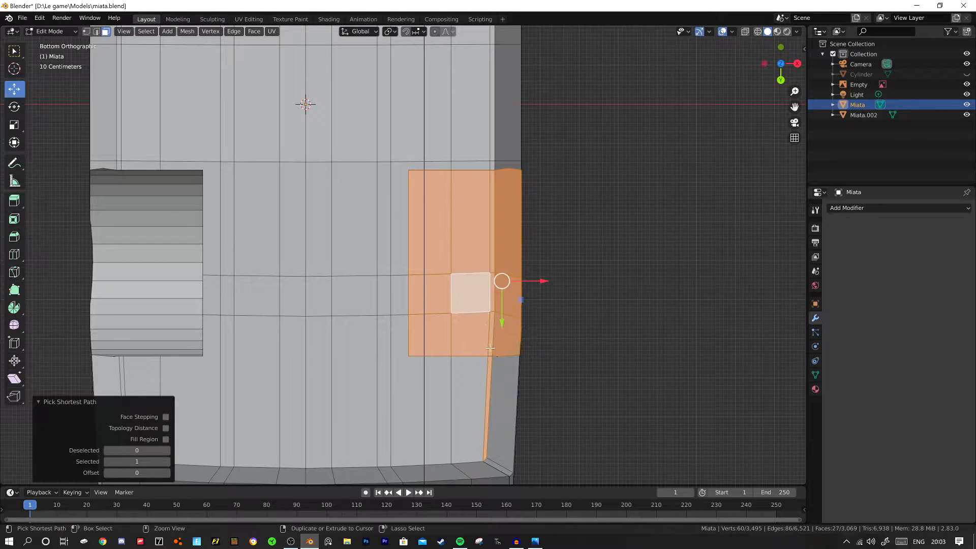
key(ctrl+z)
middle_drag(489, 365, 464, 282)
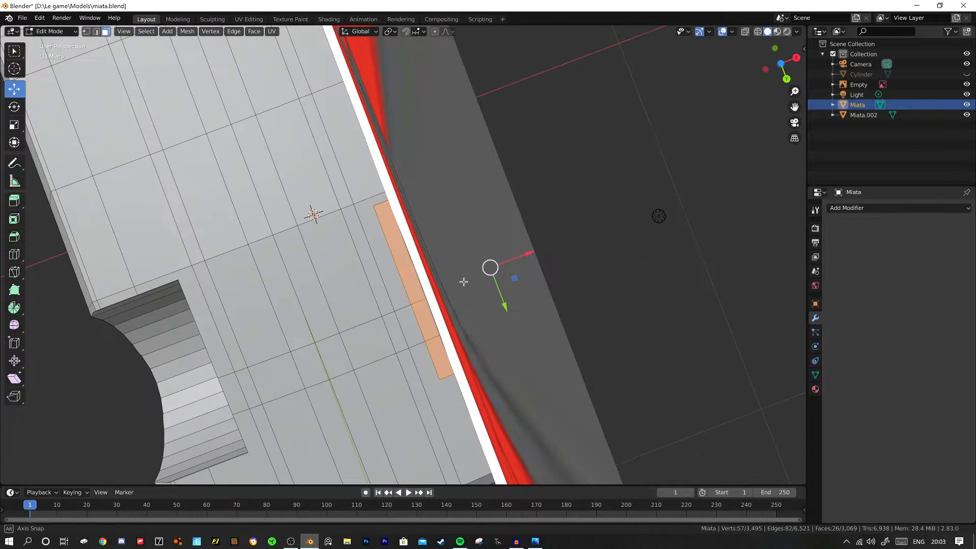
Add the narrow underside strip beside the rear wheel arch to the selection and delete all selected faces.
key(ctrl+KP_7)
scroll(483, 305, up, 3)
shift+middle_drag(503, 338, 330, 94)
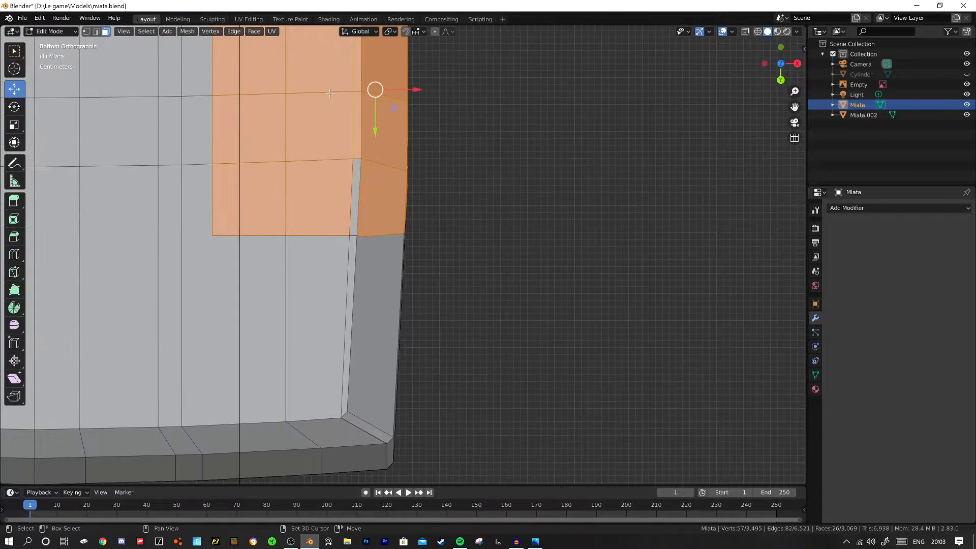
shift+click(353, 221)
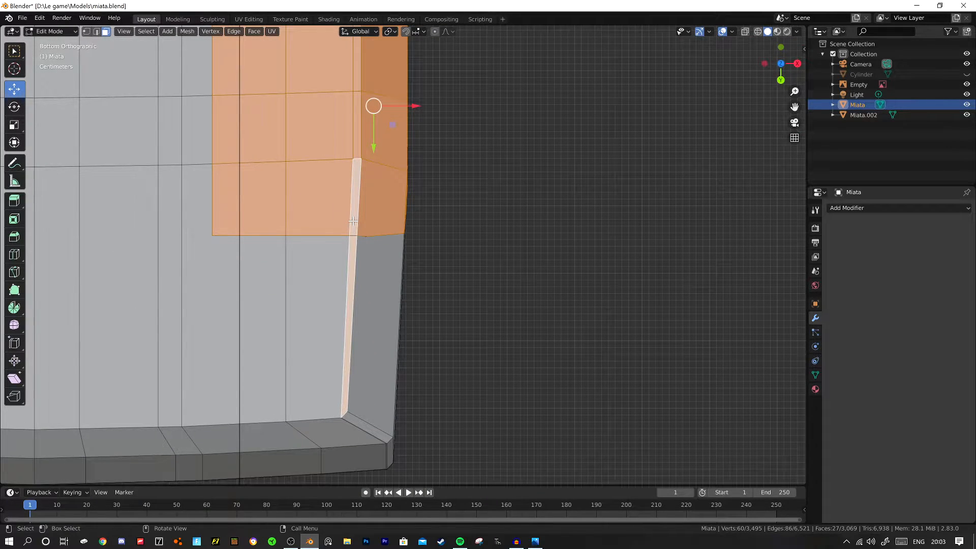
key(x)
click(349, 224)
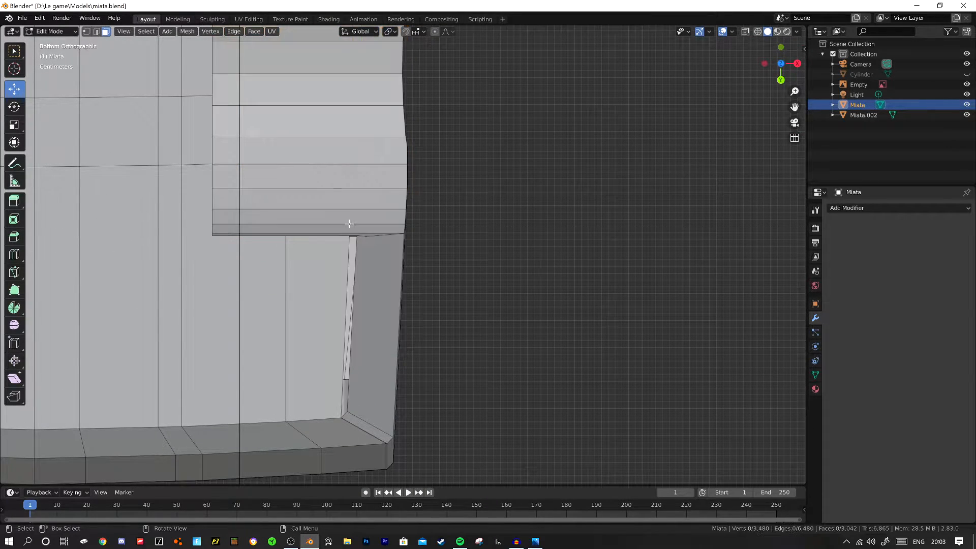
Select the edges bordering the narrow gap behind the rear wheel arch in edge mode, and return to Object Mode.
middle_drag(374, 302, 355, 401)
click(96, 31)
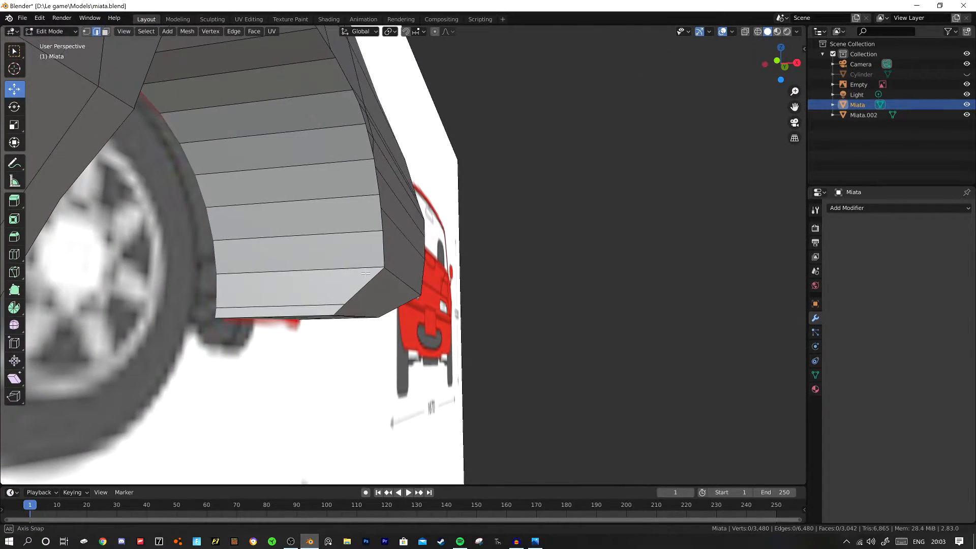
middle_drag(229, 133, 304, 205)
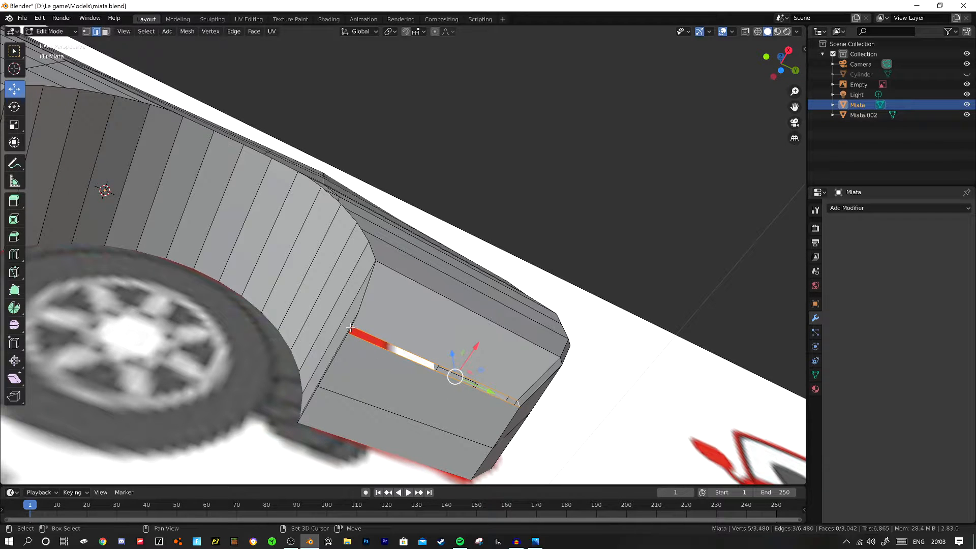
middle_drag(390, 319, 366, 365)
key(Tab)
scroll(422, 237, down, 11)
middle_drag(422, 237, 415, 274)
Add a 32-vertex cylinder with 1 m radius and 2 m depth, and rotate it 90° about the Y axis.
click(378, 197)
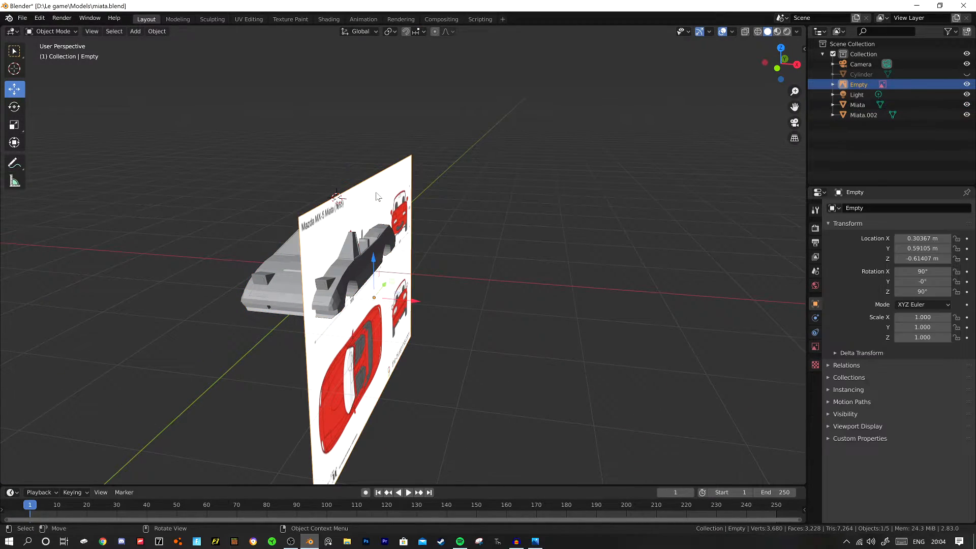
key(KP_3)
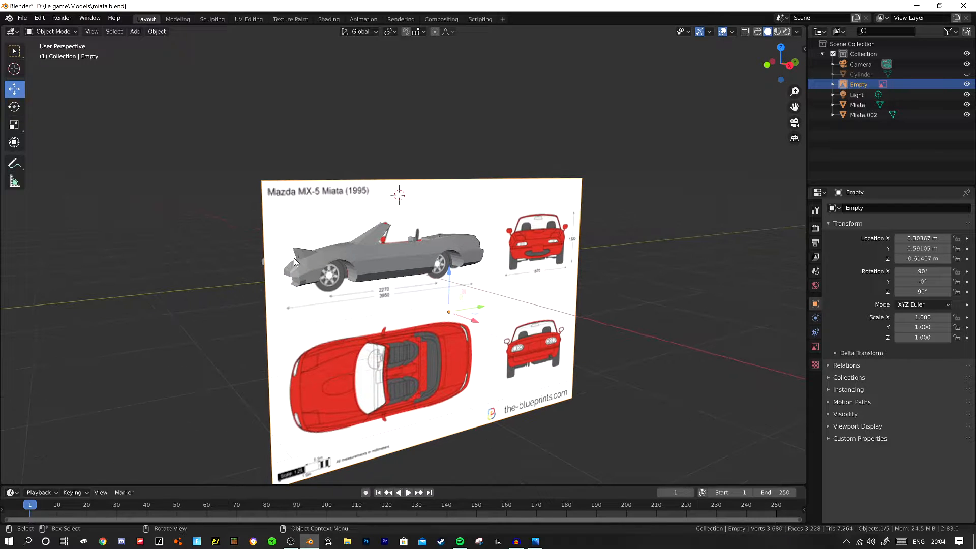
scroll(294, 261, up, 6)
key(shift+a)
mouse_move(370, 201)
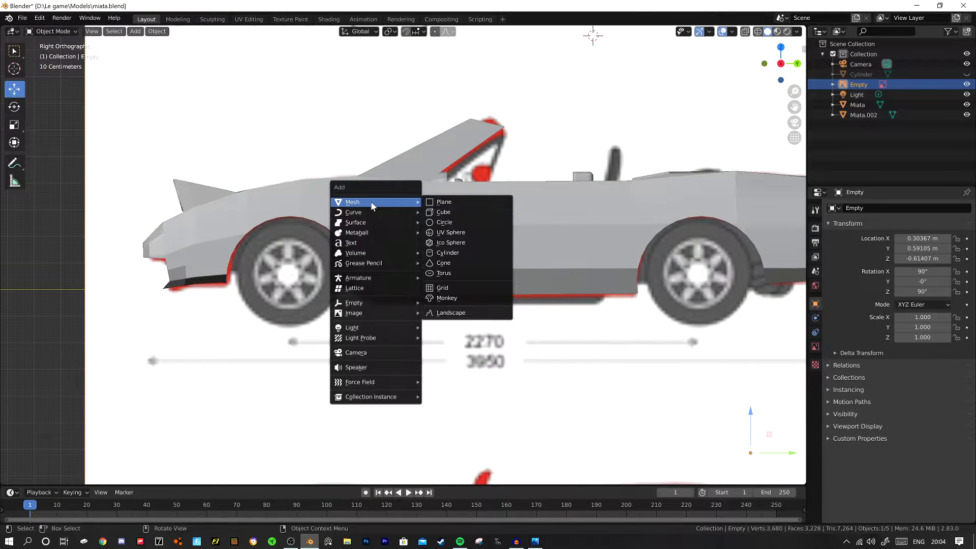
click(450, 253)
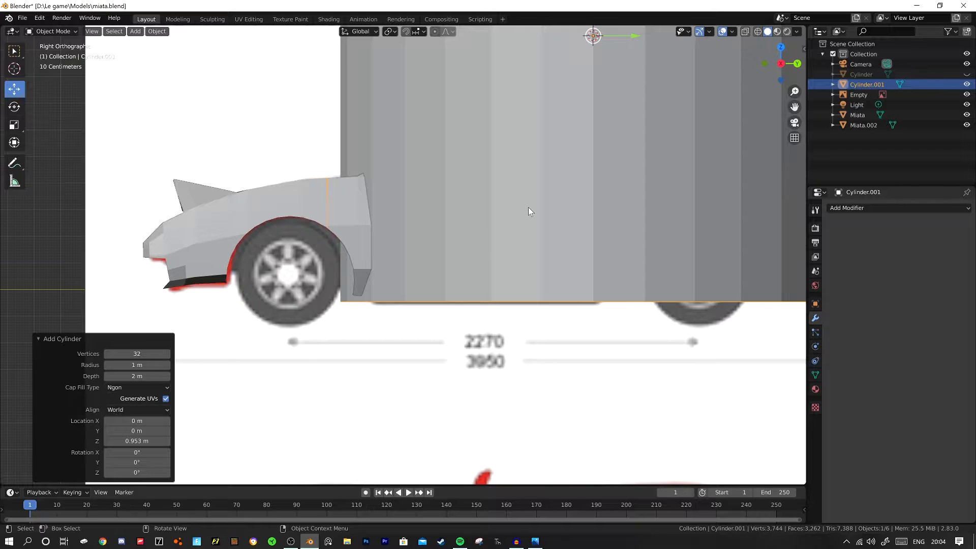
scroll(529, 207, down, 3)
text(ry90)
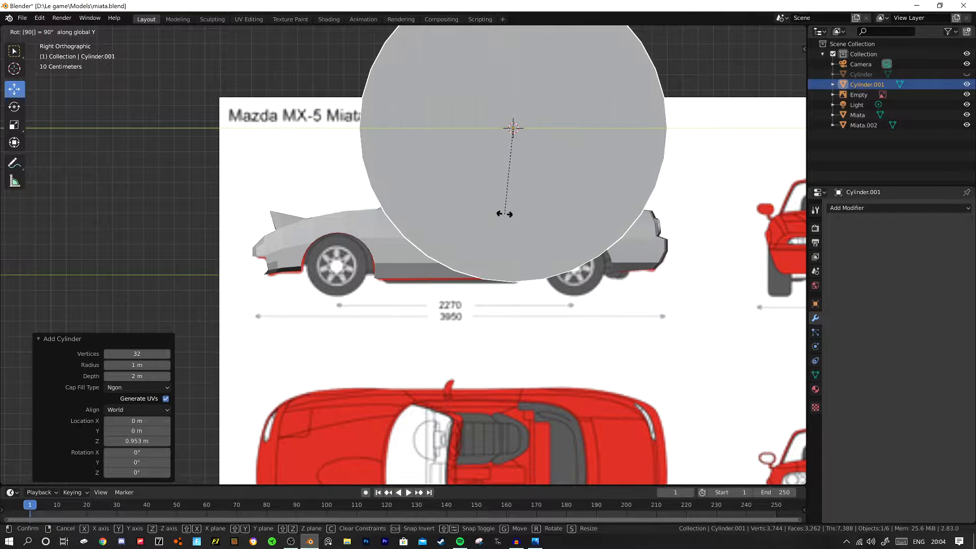
key(Return)
Scale the new cylinder down to slightly larger than a blueprint wheel and apply its scale.
key(s)
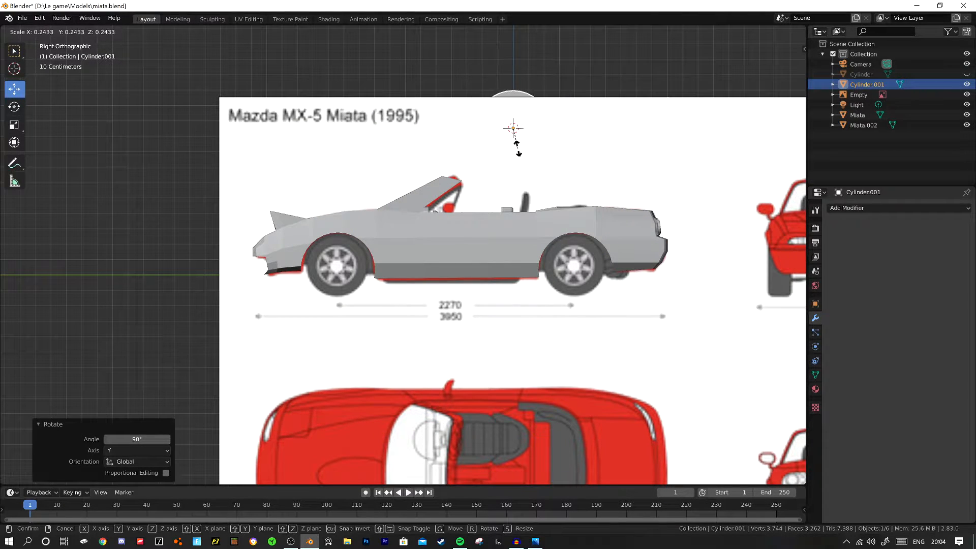
click(516, 152)
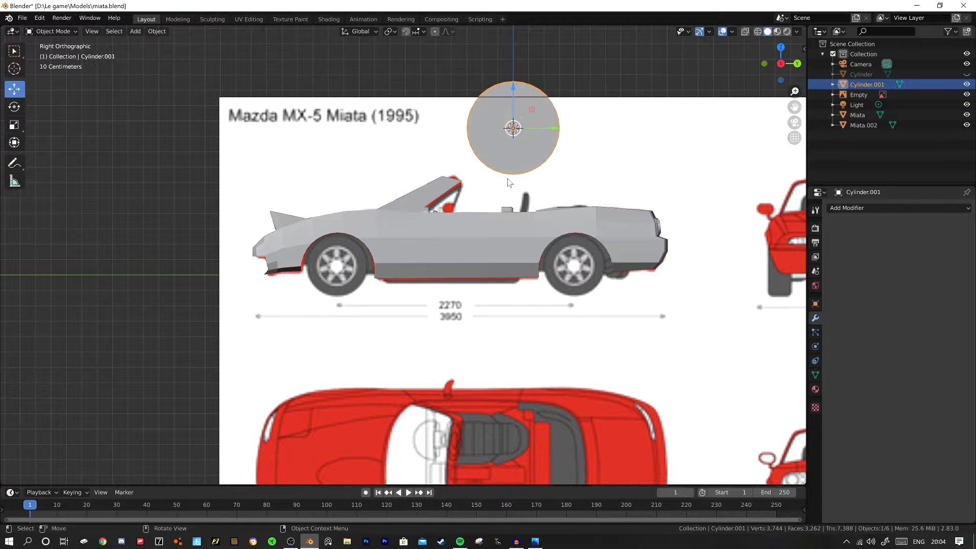
key(ctrl+a)
click(499, 191)
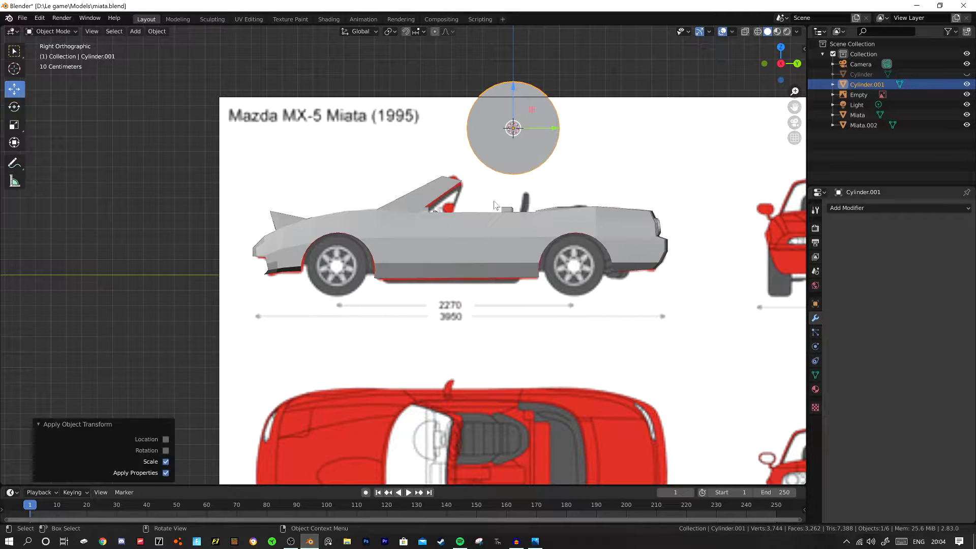
In Edit Mode, move the cylinder about 1.06 m down, 1.14 m forward and 0.14 m up onto the front wheel.
key(Tab)
key(g)
key(z)
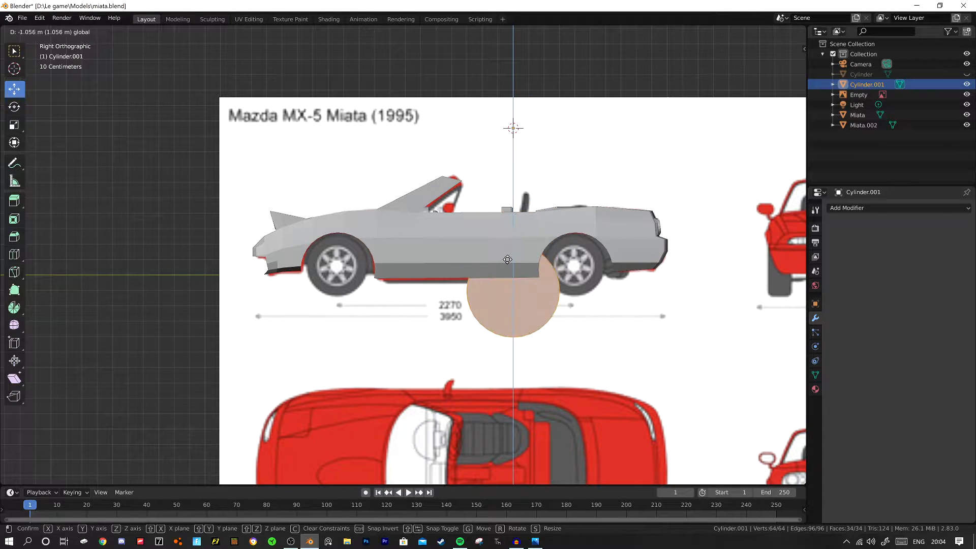
click(549, 292)
key(g)
key(y)
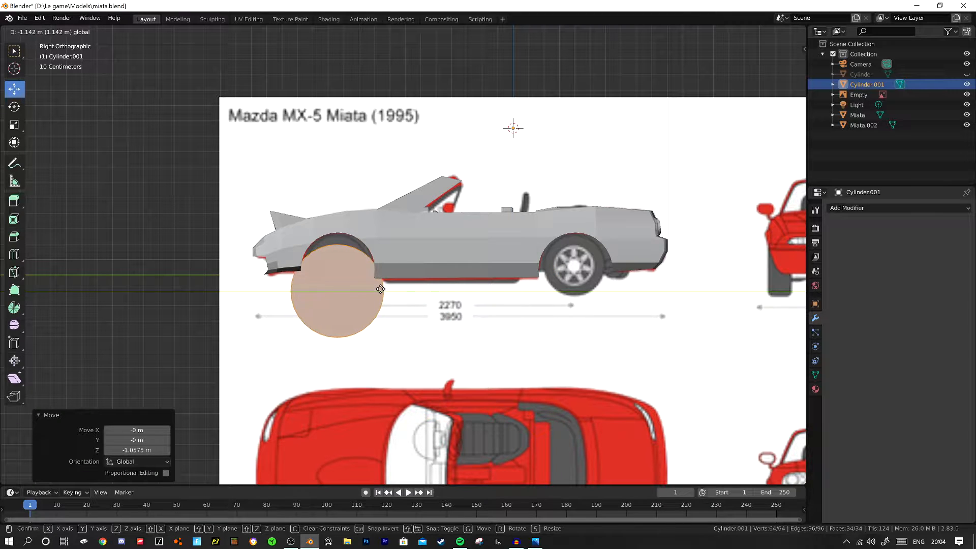
click(381, 290)
key(g)
key(z)
click(451, 296)
Scale the cylinder by 0.643 and move it about 0.45 m along X out to the front wheel arch.
key(s)
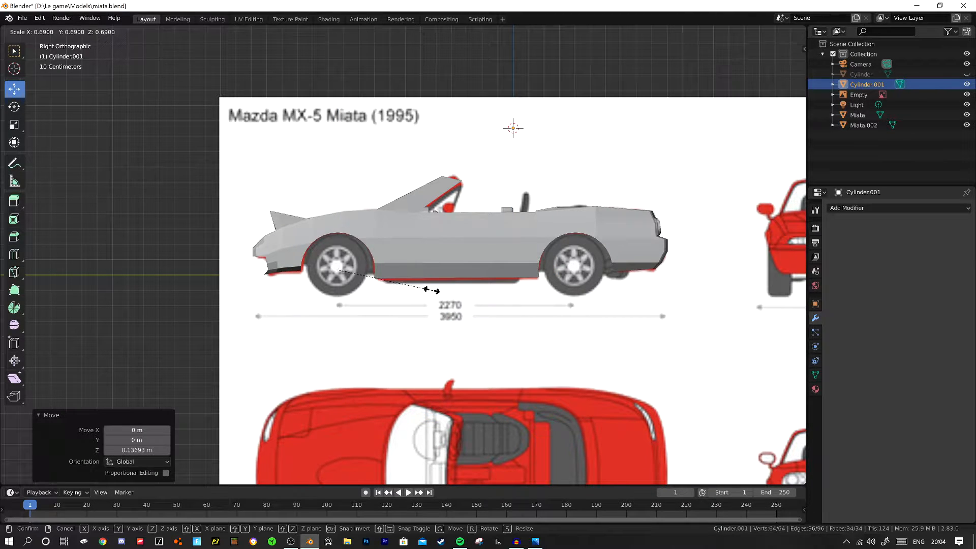
click(430, 293)
middle_drag(376, 289, 395, 297)
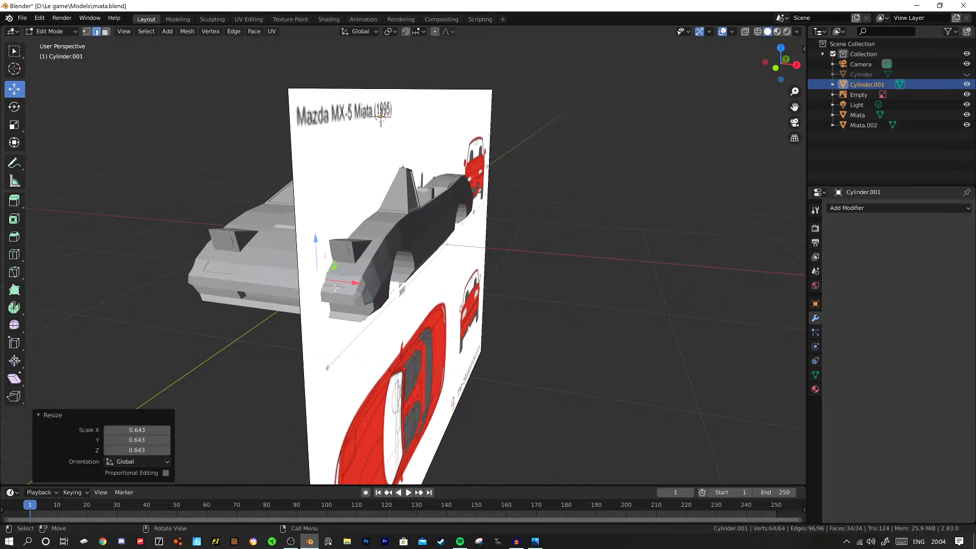
key(g)
click(409, 304)
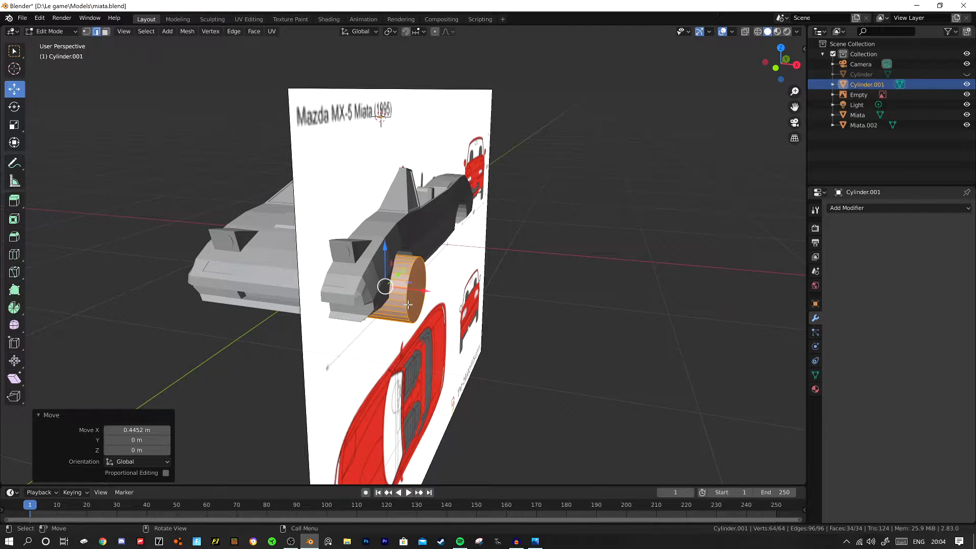
Scale the cylinder by about 1.1 in side view to fit the front wheel arch.
key(KP_3)
scroll(364, 302, up, 3)
key(s)
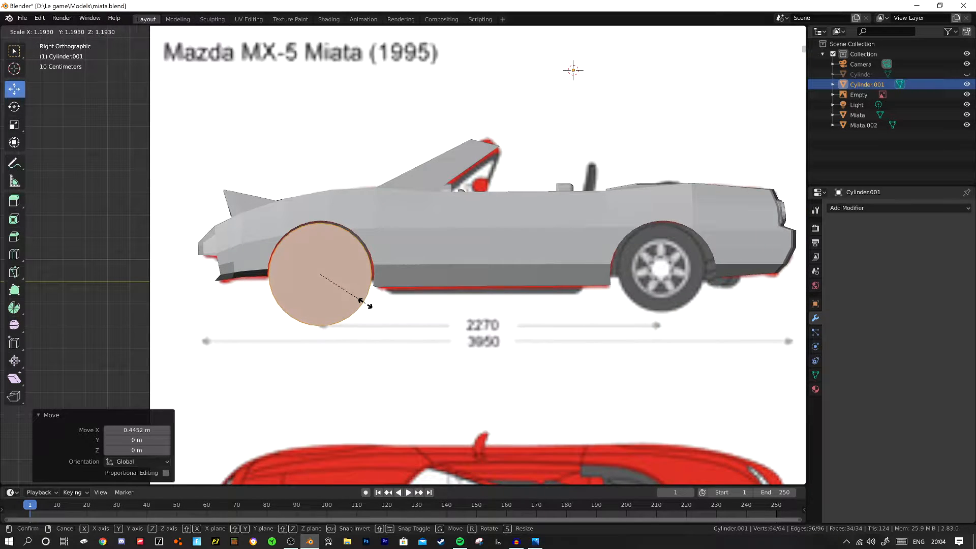
click(362, 299)
Select the cylinder's inner cap face and move it about 0.06 m outward along X.
middle_drag(327, 249, 363, 218)
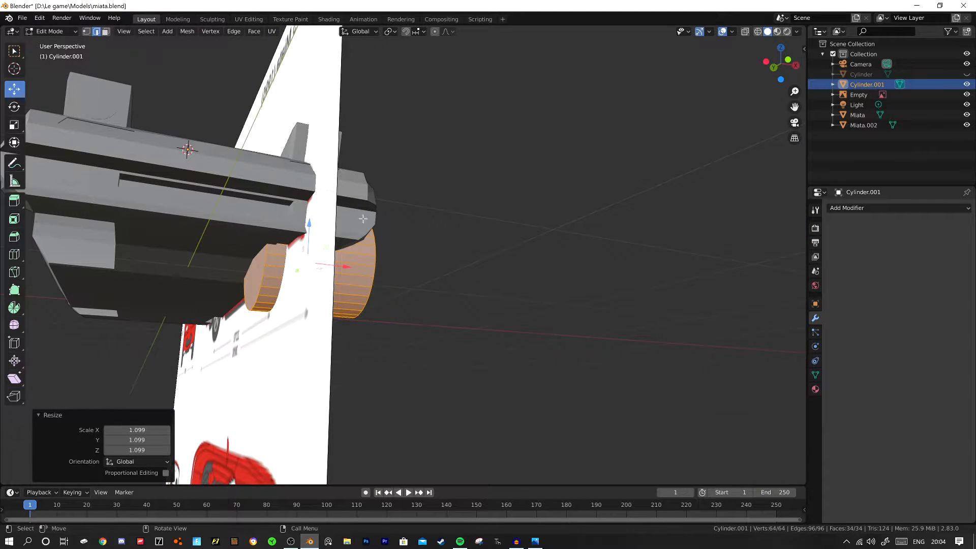
click(106, 31)
click(270, 263)
key(g)
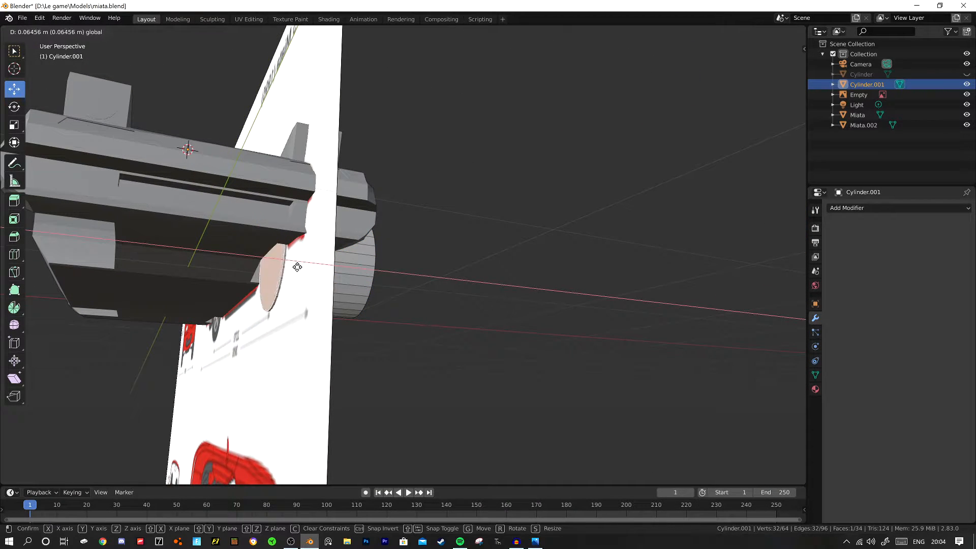
click(296, 267)
middle_drag(296, 266, 246, 283)
Select the cylinder's outer cap face and move it about 0.14 m inward along X, inside the body's side.
click(507, 213)
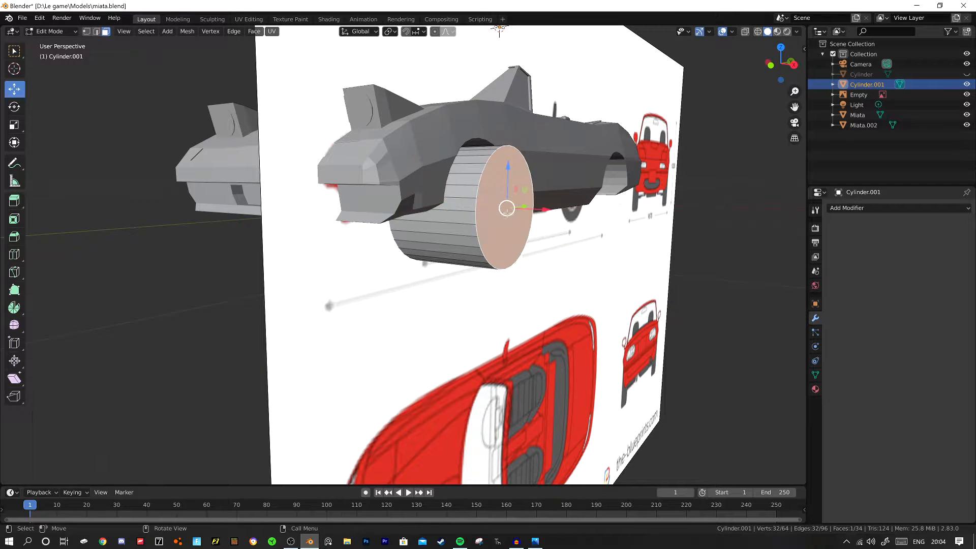
scroll(549, 226, down, 8)
middle_drag(661, 219, 567, 213)
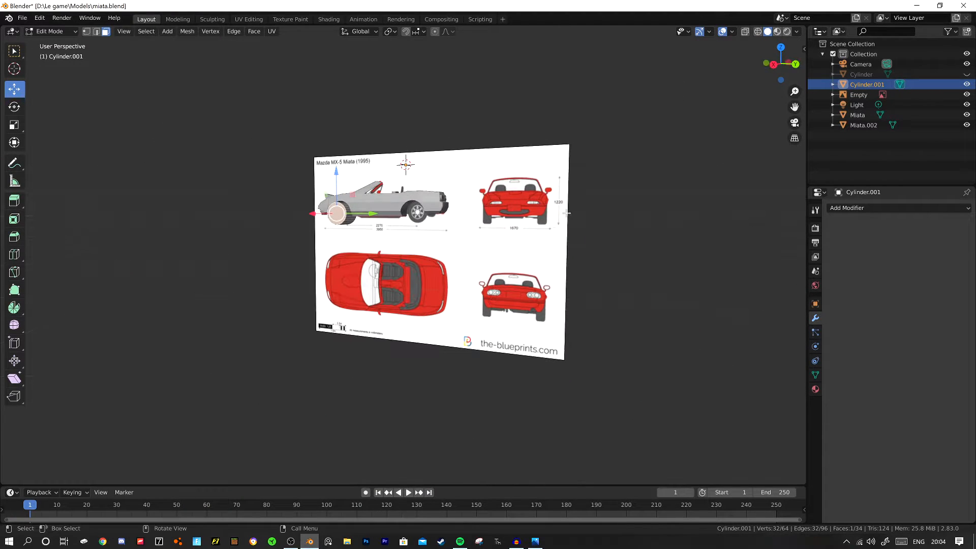
key(KP_1)
scroll(516, 218, up, 5)
shift+middle_drag(327, 188, 502, 256)
scroll(501, 279, up, 4)
key(g)
key(x)
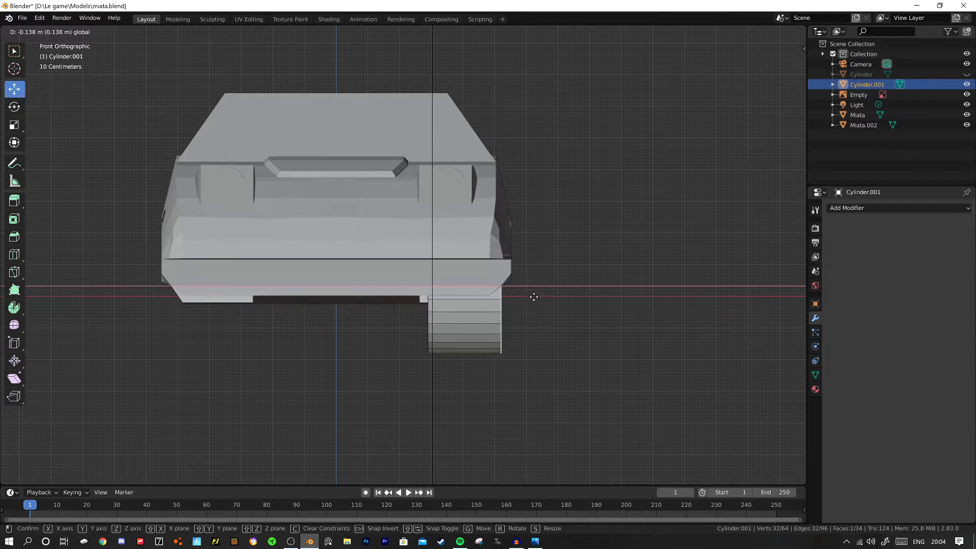
click(531, 299)
Move the whole cylinder about 0.008 m inward along X and return to Object Mode.
key(a)
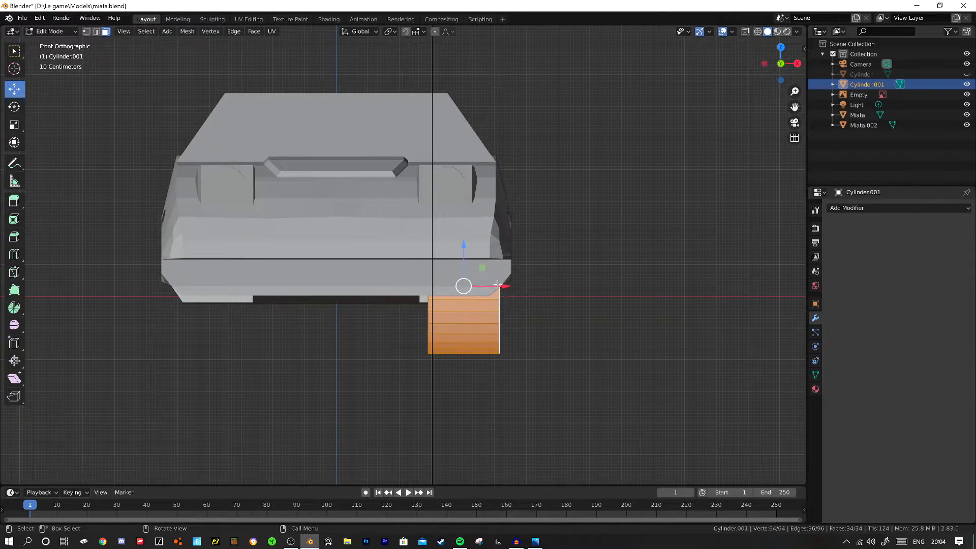
key(g)
key(x)
click(500, 288)
middle_drag(500, 288, 545, 299)
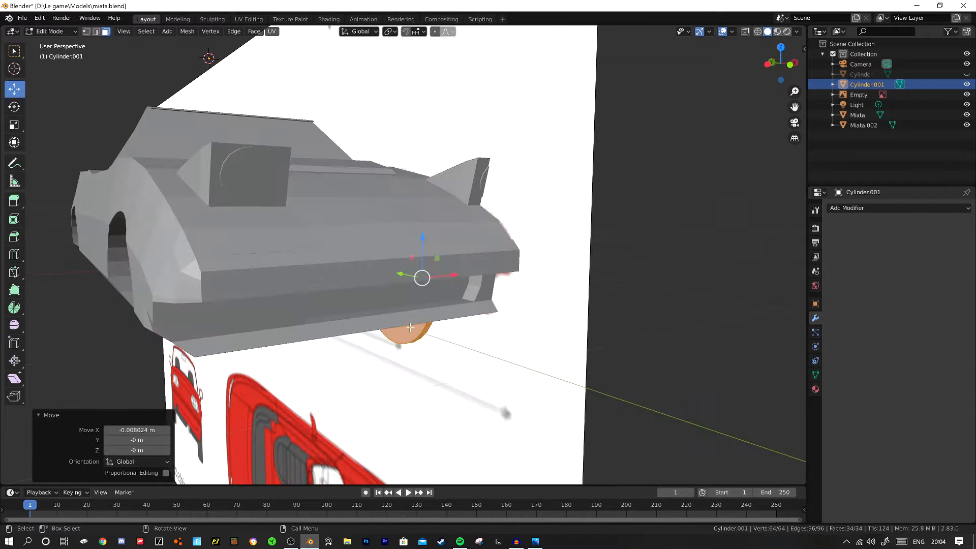
click(408, 335)
key(KP_1)
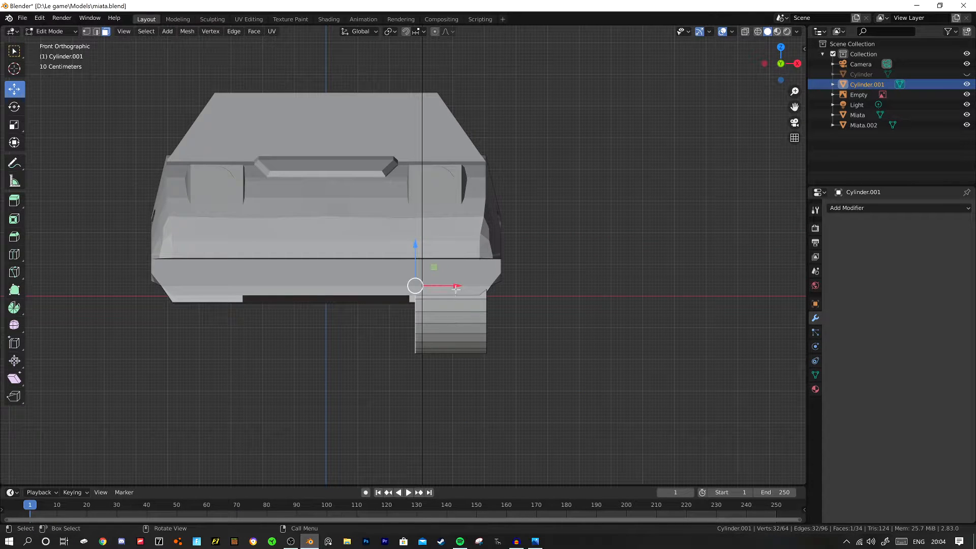
key(Tab)
Add a Mirror modifier to the cylinder with only the Z axis enabled.
middle_drag(456, 290, 488, 203)
click(844, 209)
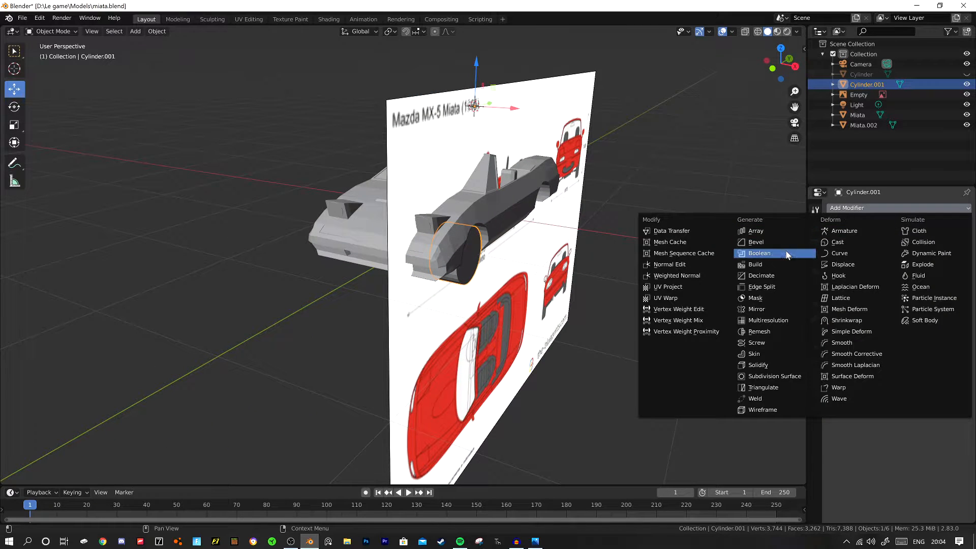
click(758, 309)
middle_drag(509, 226, 478, 189)
click(833, 286)
click(835, 265)
Add an Array modifier to the wheel cylinder with a relative offset of X 0 and Y 3.
click(847, 208)
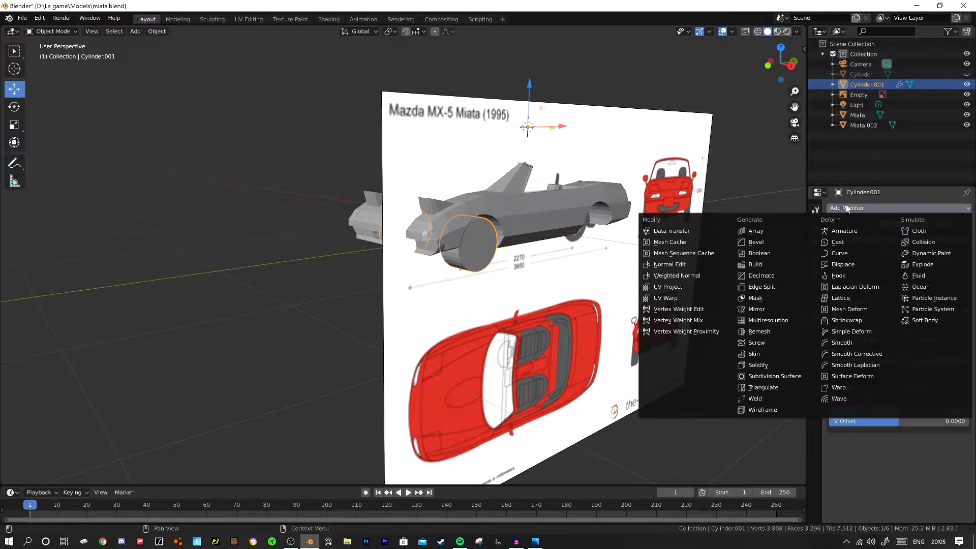
click(776, 233)
middle_drag(585, 239, 549, 244)
scroll(876, 466, down, 8)
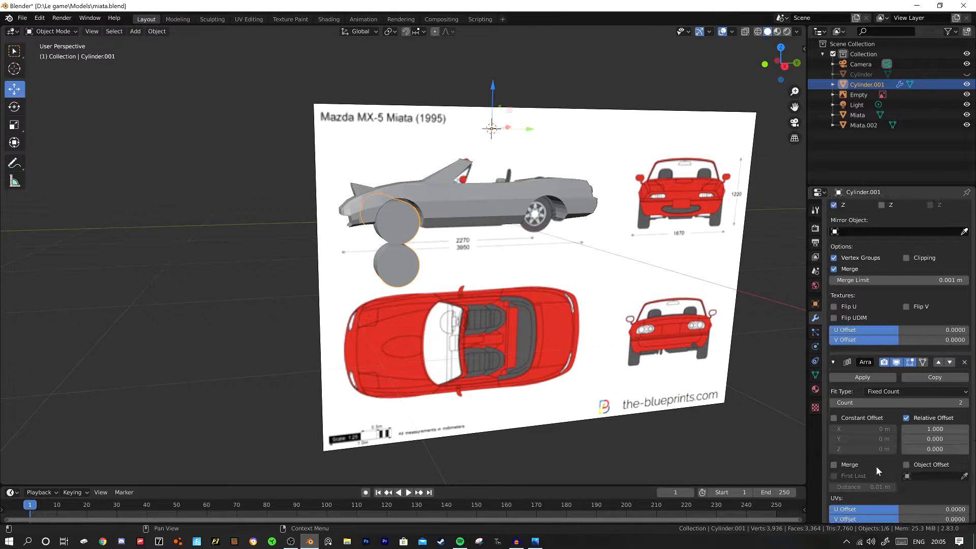
click(934, 409)
text(0.03)
key(Return)
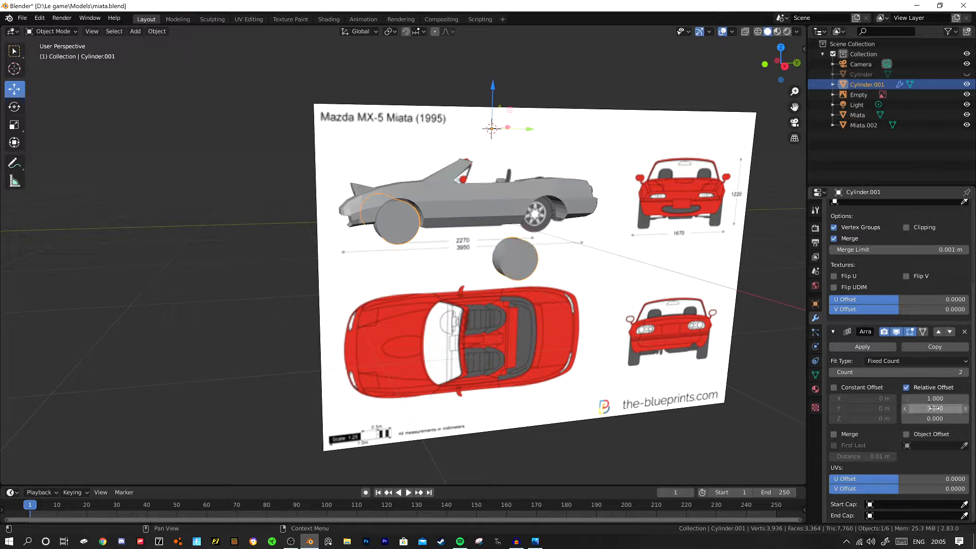
text(0)
key(Return)
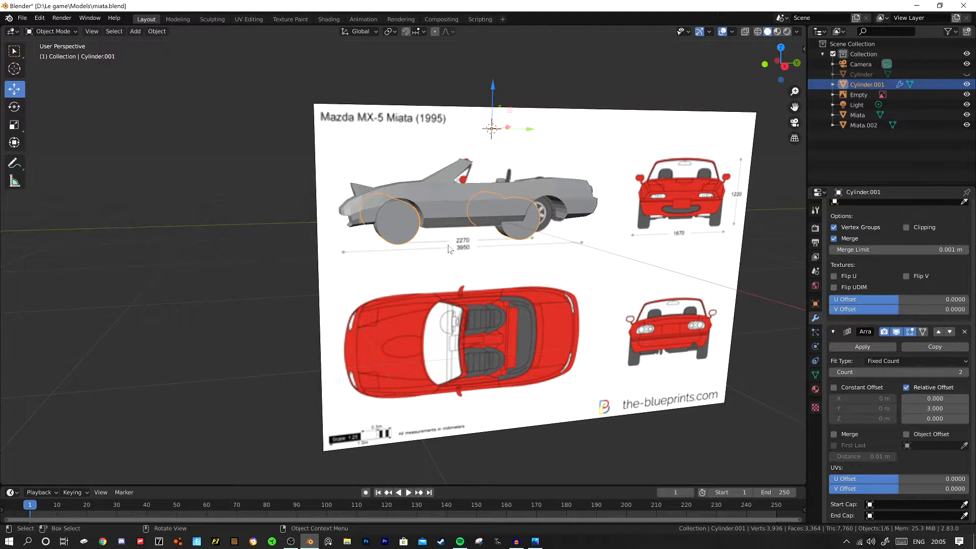
Set the array's relative Y offset to 3.6, aligning the second wheel with the rear arch in the right side view.
key(KP_3)
scroll(447, 214, up, 5)
shift+middle_drag(483, 233, 338, 197)
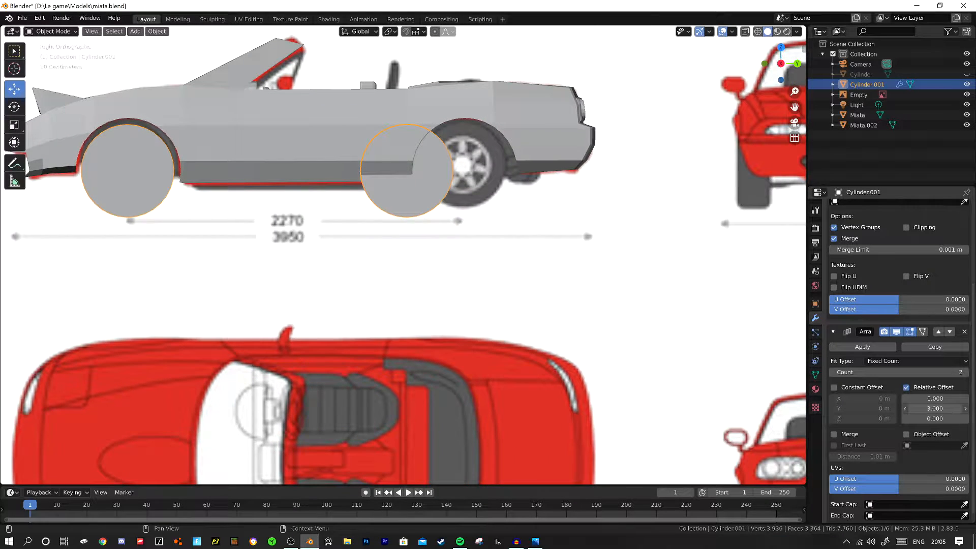
mouse_move(935, 409)
mouse_down()
mouse_move(955, 409)
mouse_move(942, 408)
mouse_up()
click(965, 411)
click(965, 411)
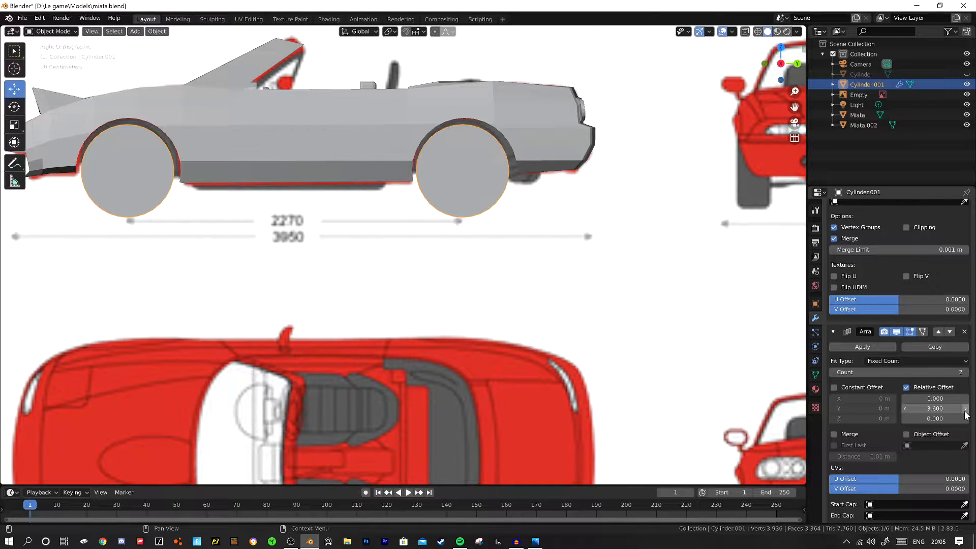
Select the wheel cylinder's entire mesh, move it slightly outward along X, and return to Object Mode.
mouse_move(414, 160)
middle_down()
mouse_move(422, 145)
mouse_move(493, 151)
mouse_move(404, 153)
middle_up()
scroll(356, 178, up, 3)
key(Tab)
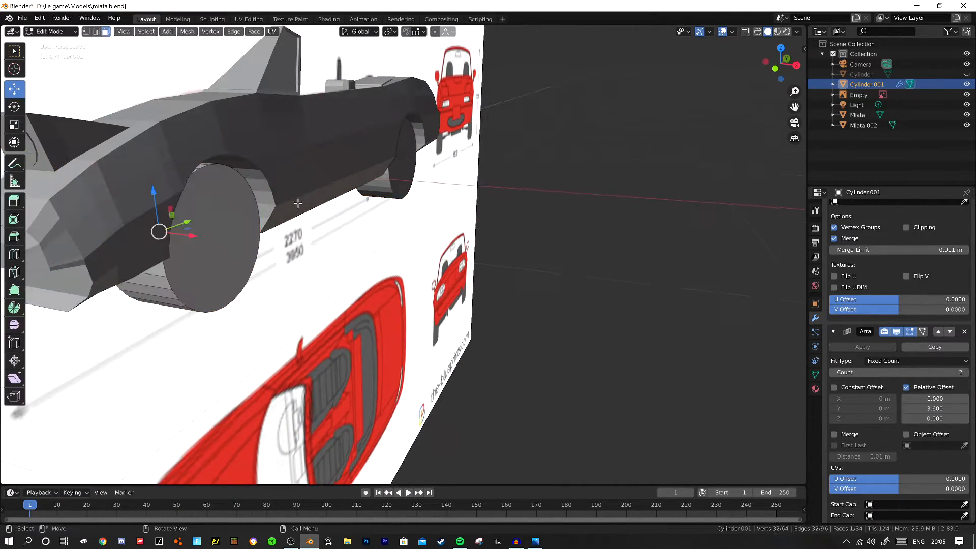
key(a)
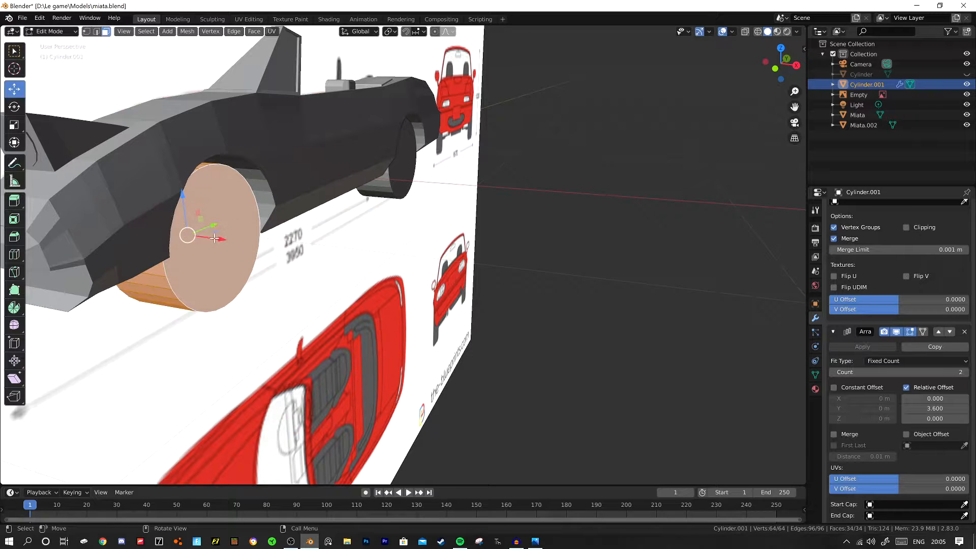
drag(214, 238, 221, 239)
middle_drag(221, 239, 254, 201)
key(Tab)
scroll(287, 218, up, 2)
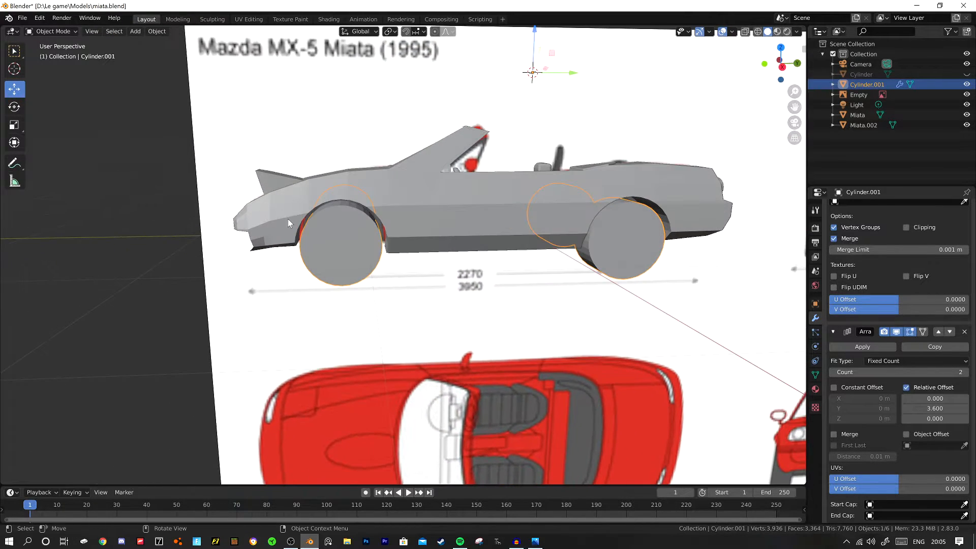
Enter Edit Mode on the wheel cylinder and hide the blueprint reference image.
key(KP_3)
scroll(291, 217, up, 2)
key(Tab)
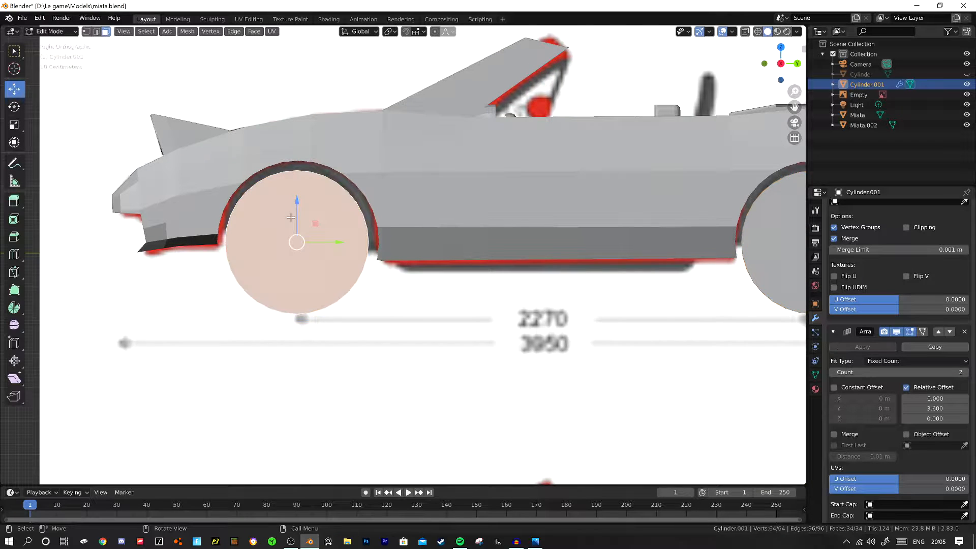
middle_drag(291, 217, 284, 254)
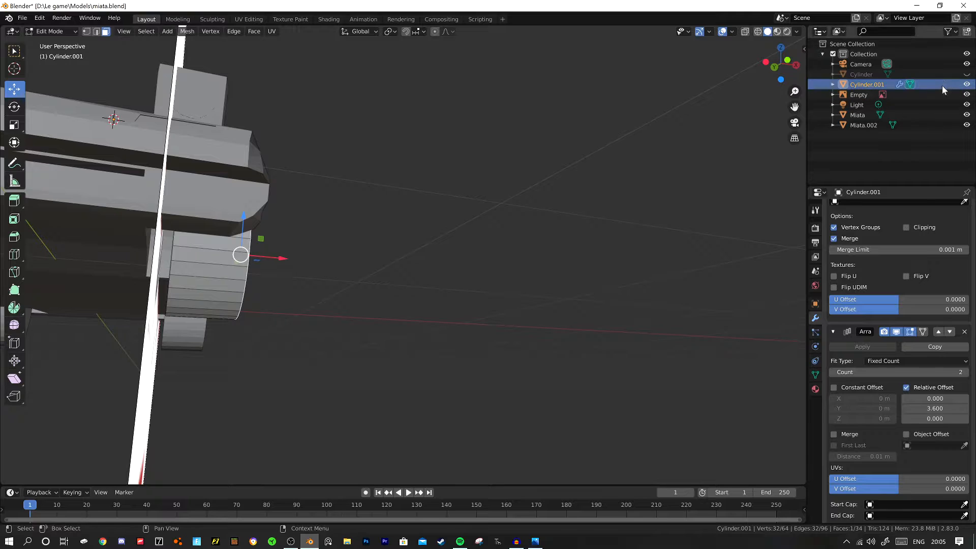
click(967, 64)
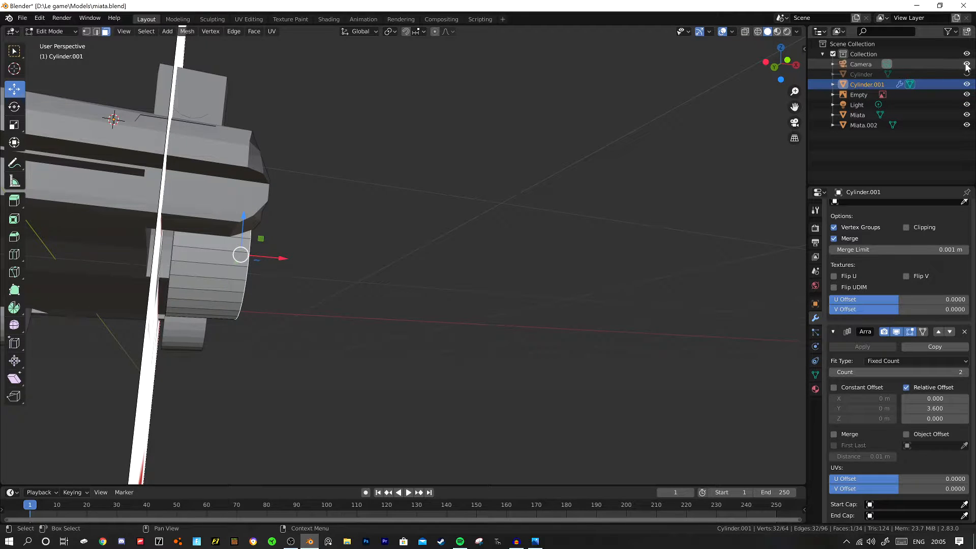
click(967, 94)
Bevel the rims of both wheel caps with 2 segments and a width of about 0.027 m, returning to Object Mode.
middle_drag(195, 197, 190, 232)
click(97, 246)
key(ctrl+b)
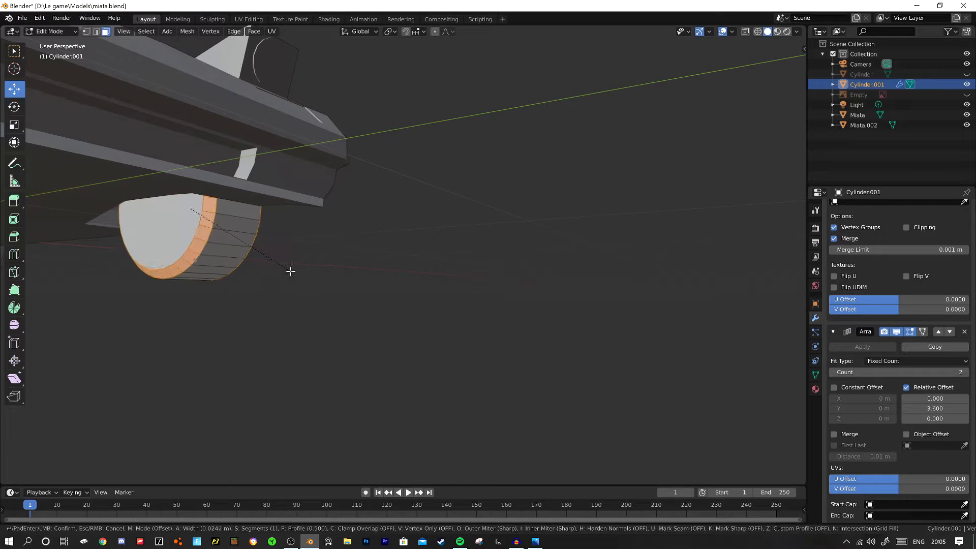
scroll(292, 270, up, 1)
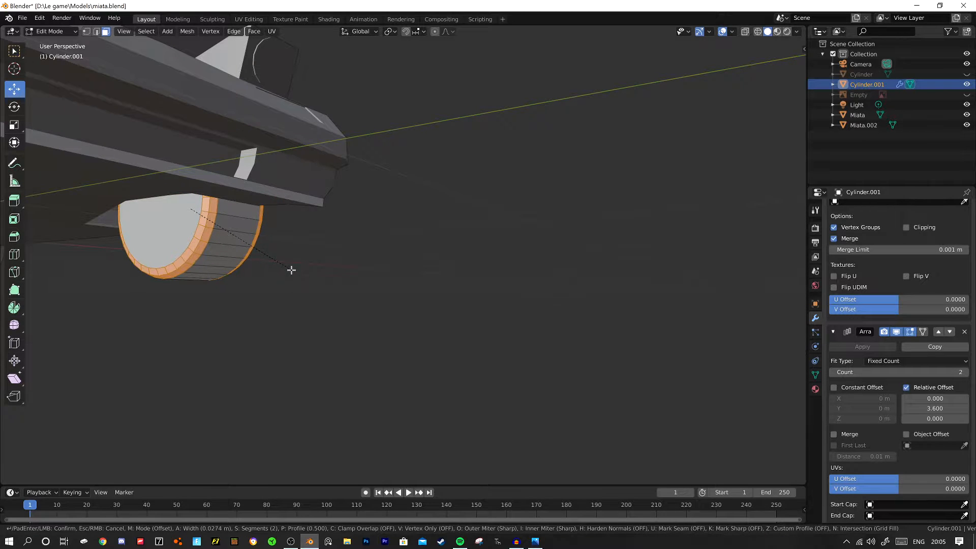
click(291, 270)
middle_drag(275, 257, 130, 238)
key(Tab)
Select the wheel's inner and outer cap faces in Edit Mode and inset them about 0.036 m.
middle_drag(303, 185, 504, 182)
scroll(315, 203, up, 5)
key(Tab)
click(344, 200)
shift+click(346, 187)
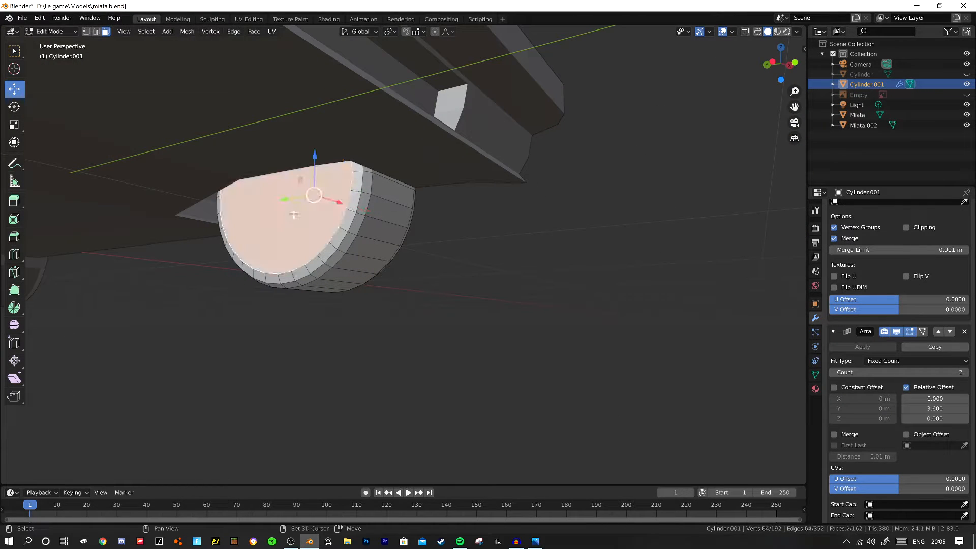
middle_drag(348, 187, 482, 259)
key(i)
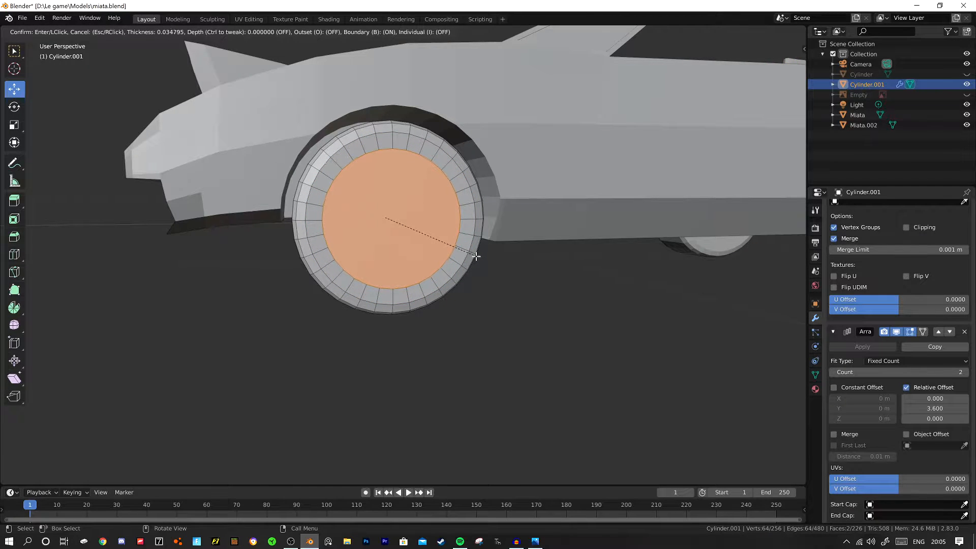
click(477, 257)
Delete the two inset cap faces to open the wheel's center.
middle_drag(478, 257, 461, 226)
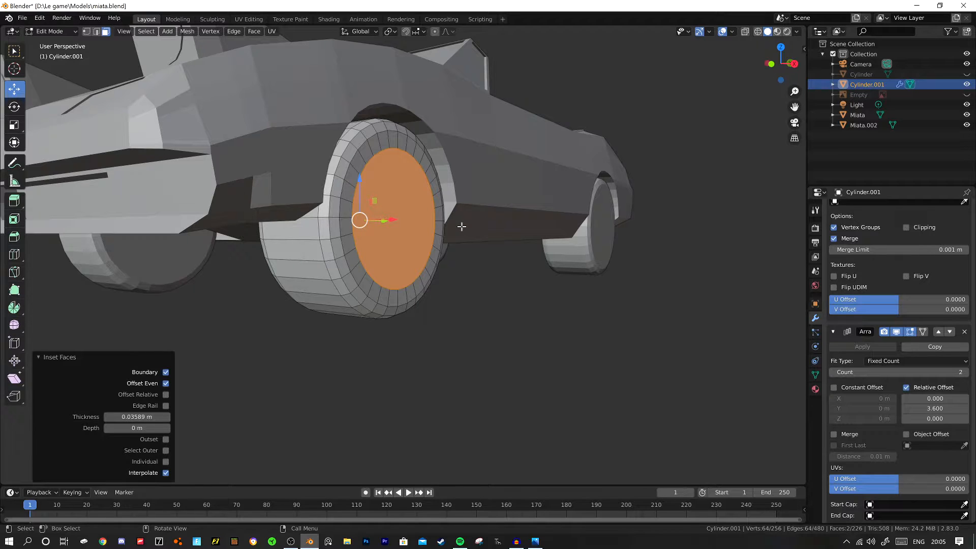
key(x)
click(461, 226)
Select both open edge loops of the wheel, join them with Bridge Edge Loops, and return to Object Mode.
middle_drag(440, 221, 153, 61)
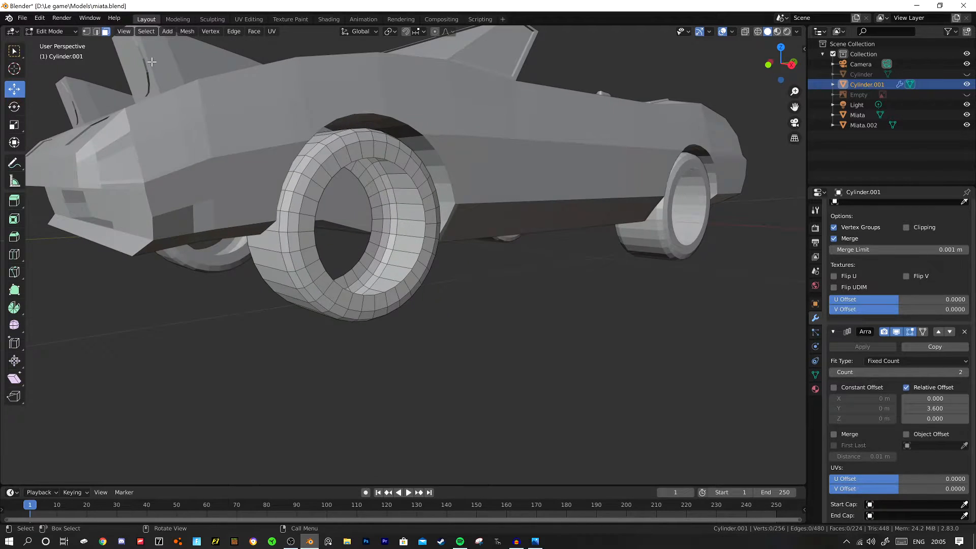
click(96, 32)
middle_drag(408, 164, 406, 139)
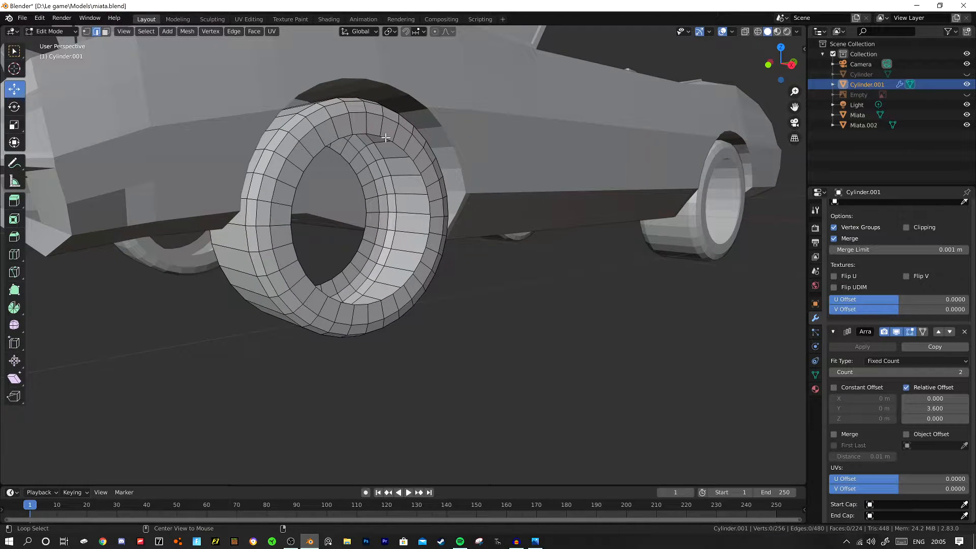
alt+click(386, 138)
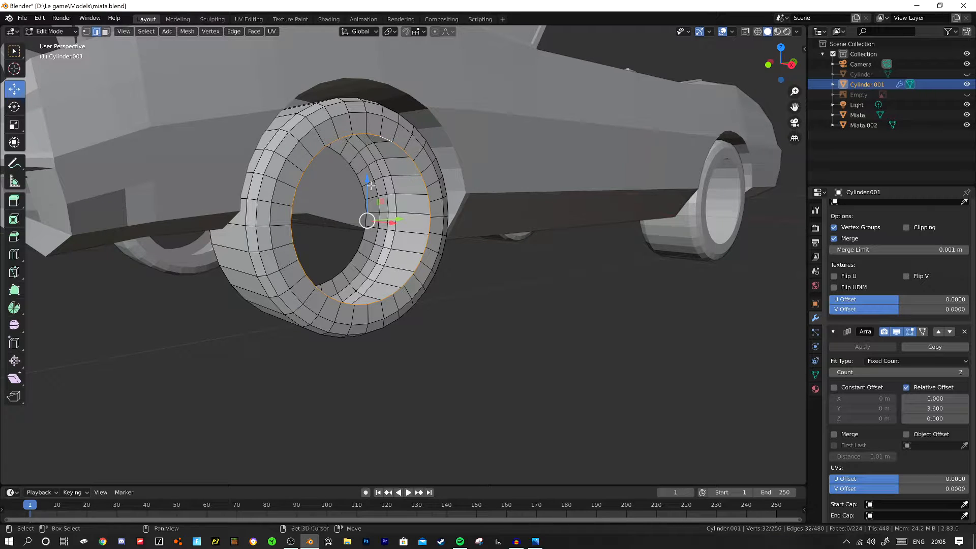
middle_drag(406, 209, 387, 213)
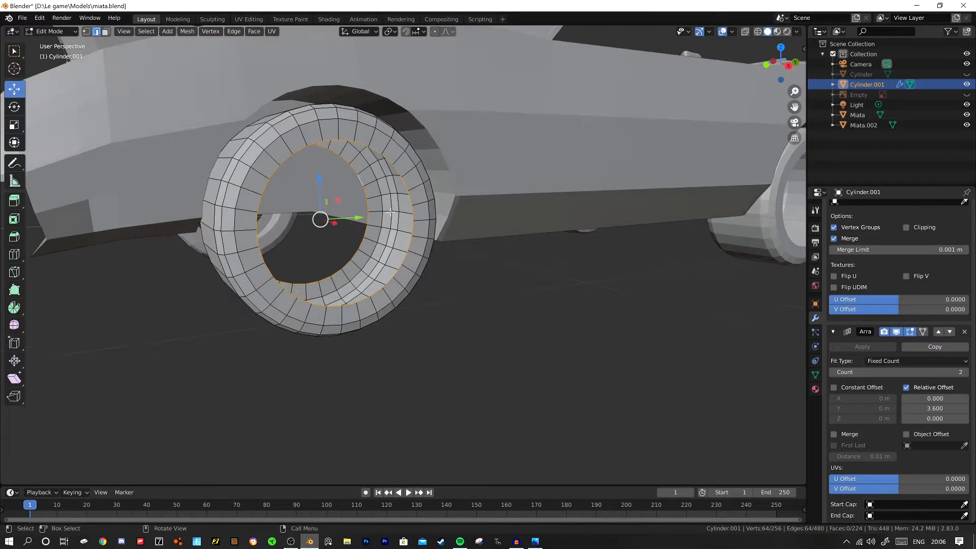
key(F3)
text(bri)
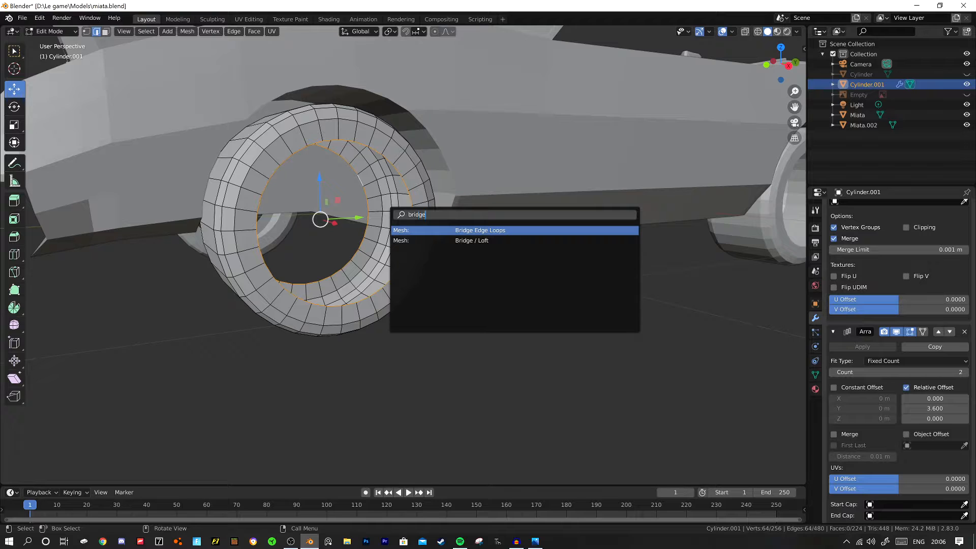
text(dge)
key(Return)
key(Tab)
scroll(383, 228, down, 8)
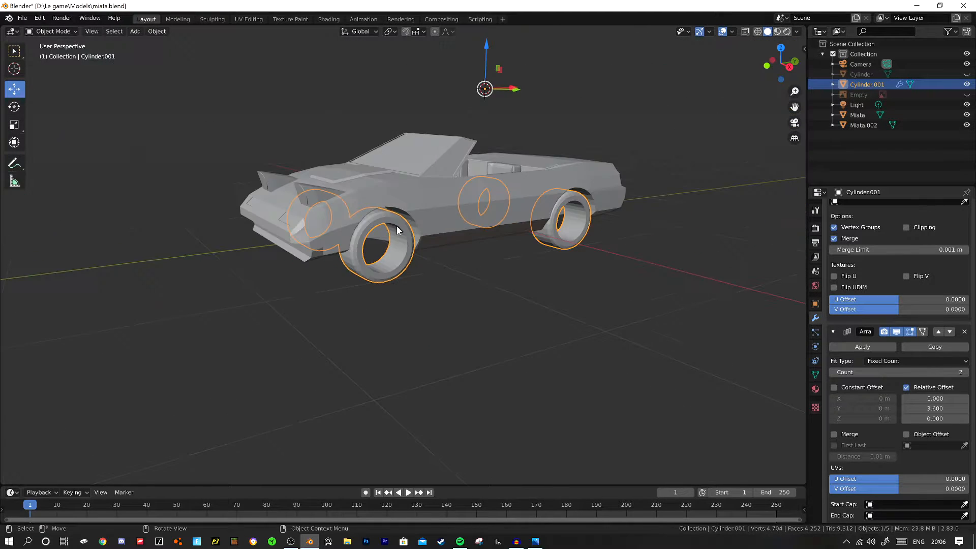
Add two evenly spaced loop cuts around the wheel's inner wall and switch to face selection.
middle_drag(397, 226, 374, 216)
scroll(363, 236, up, 8)
key(Tab)
middle_drag(406, 265, 155, 67)
key(ctrl+r)
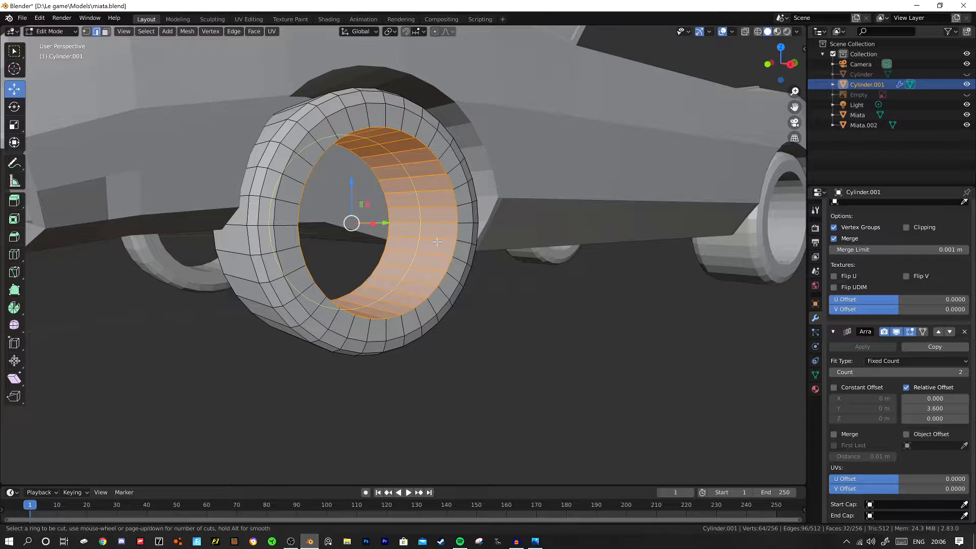
scroll(437, 241, up, 1)
click(438, 241)
right_click(437, 241)
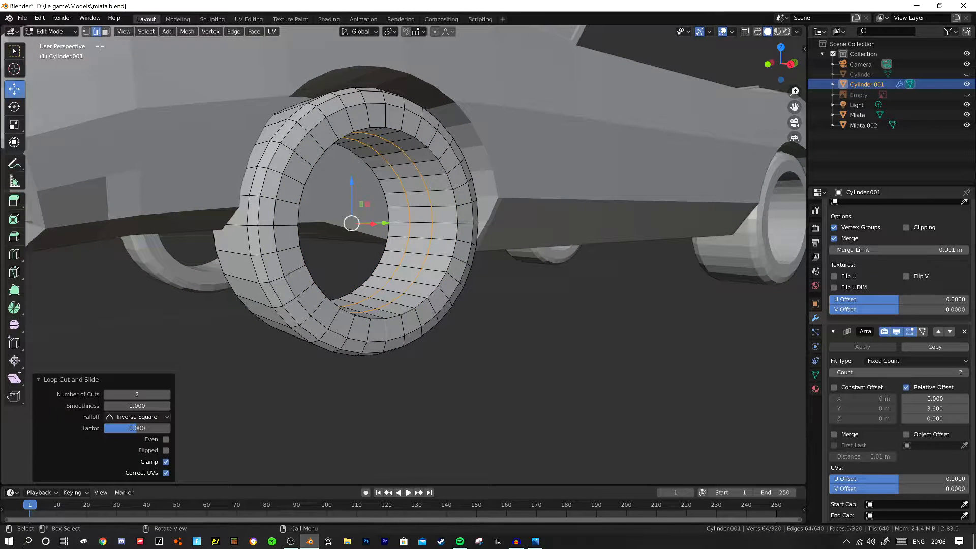
click(105, 32)
middle_drag(422, 238, 385, 239)
Return to Object Mode and set the wheel's origin to its Center of Mass (Surface).
key(Tab)
scroll(432, 251, down, 5)
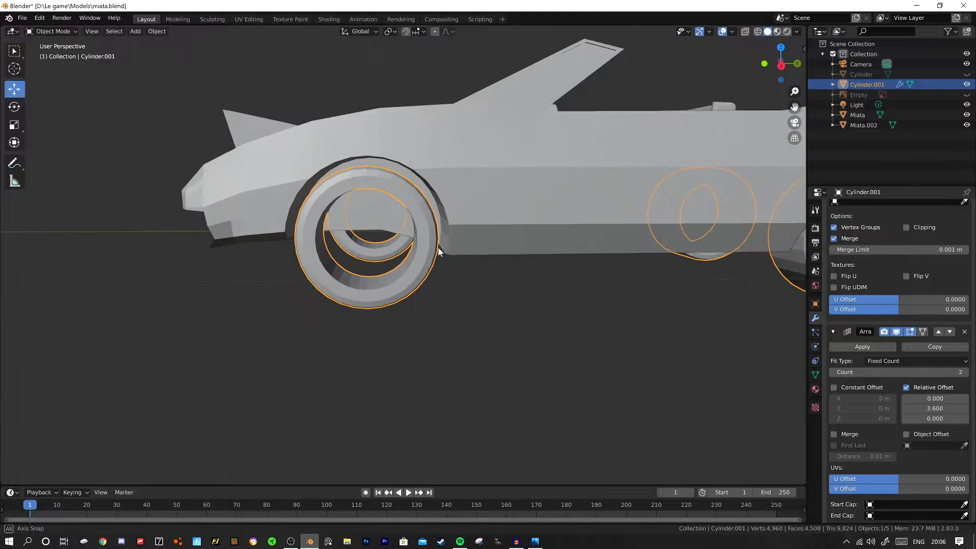
key(F3)
text(set o)
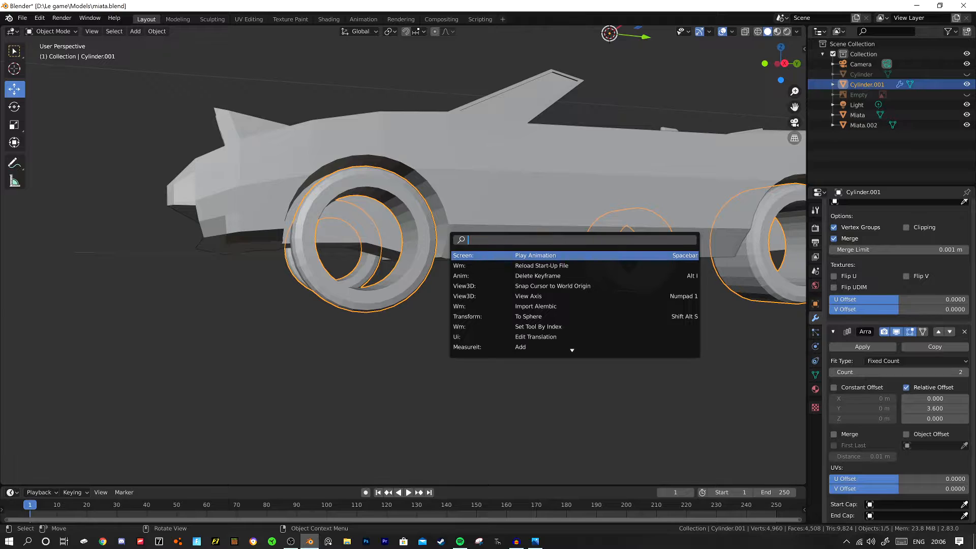
text(rig)
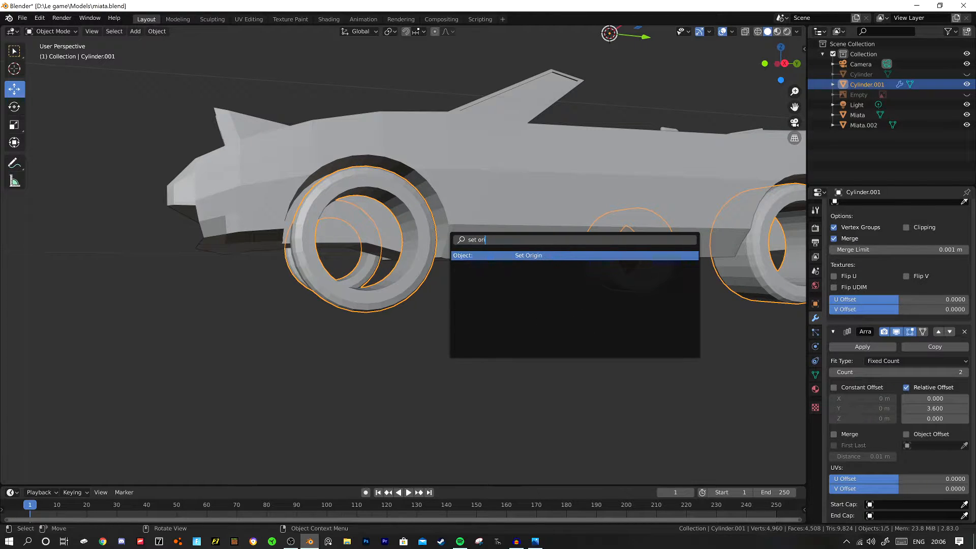
key(Return)
key(Down)
key(Return)
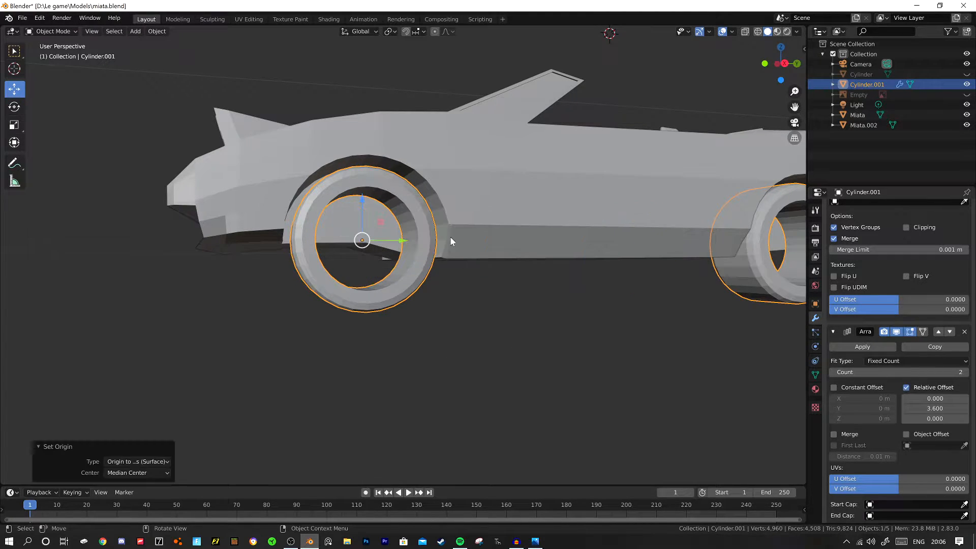
Select the middle face loop of the wheel's inner wall and apply Checker Deselect to keep every other face.
middle_drag(424, 242, 402, 287)
key(KP_3)
key(Tab)
scroll(374, 226, up, 5)
alt+click(429, 281)
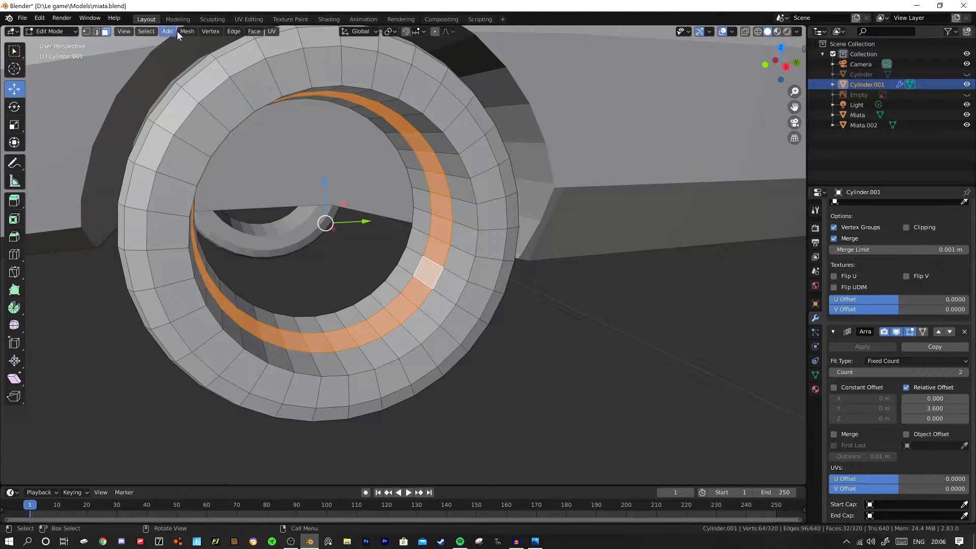
click(423, 281)
alt+click(424, 282)
click(152, 32)
click(202, 113)
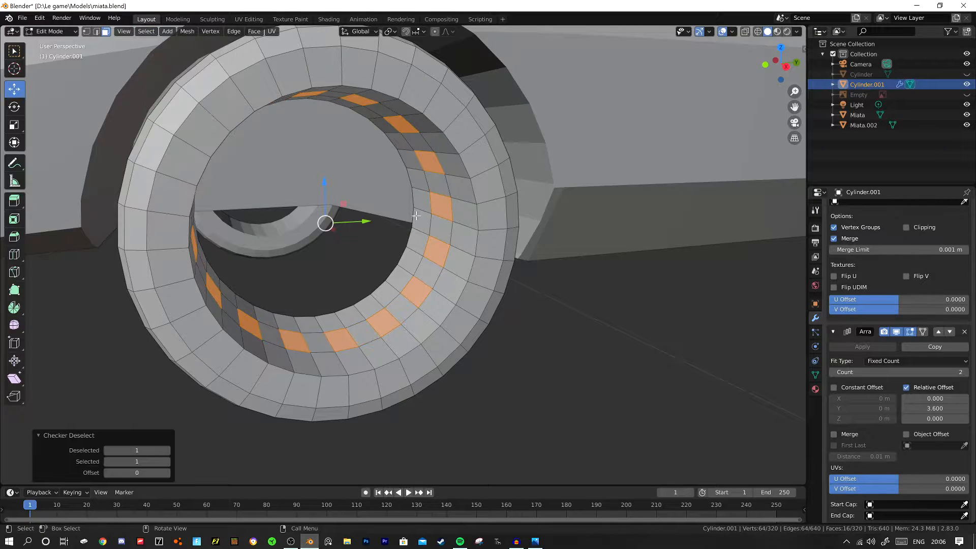
Try to scale the alternating inner-wall faces to 0.95.
mouse_move(387, 214)
middle_down()
mouse_move(422, 201)
mouse_move(369, 216)
middle_up()
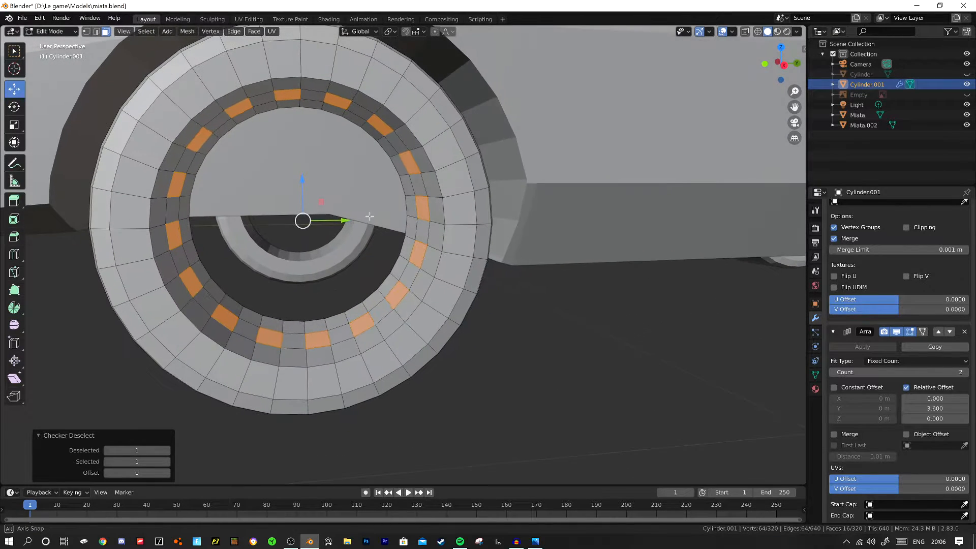
key(s)
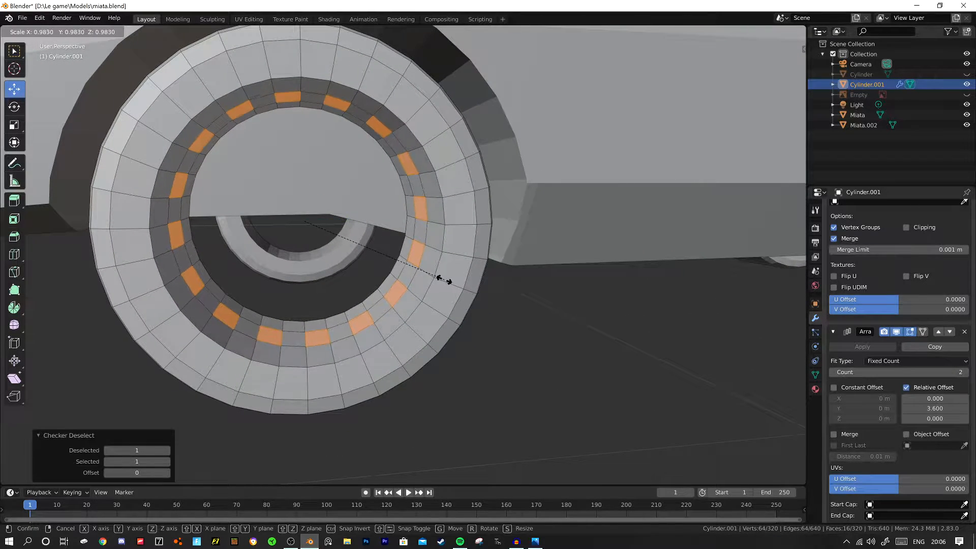
click(439, 279)
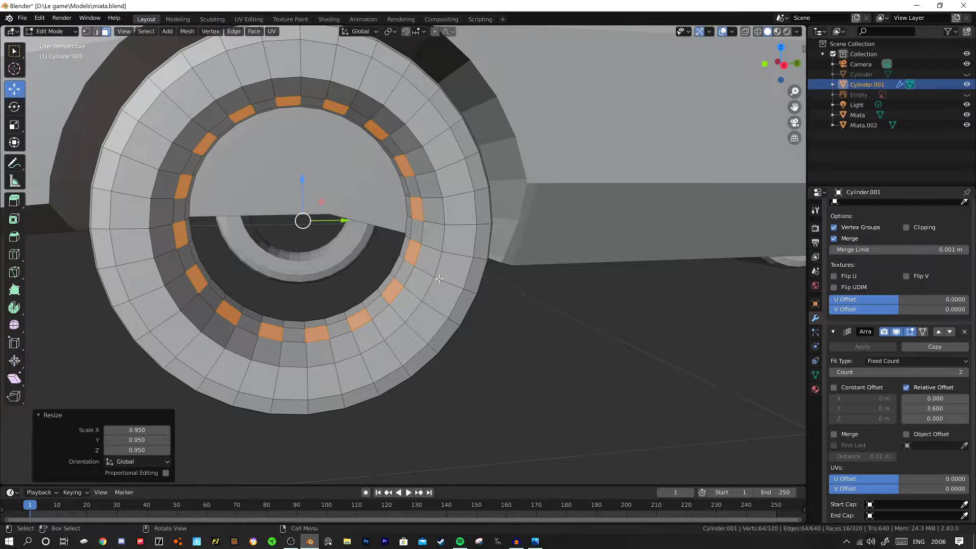
right_click(438, 278)
key(ctrl+z)
Extrude the alternating inner-wall faces and scale them to 0.296 towards the wheel's centre to form the spokes.
key(e)
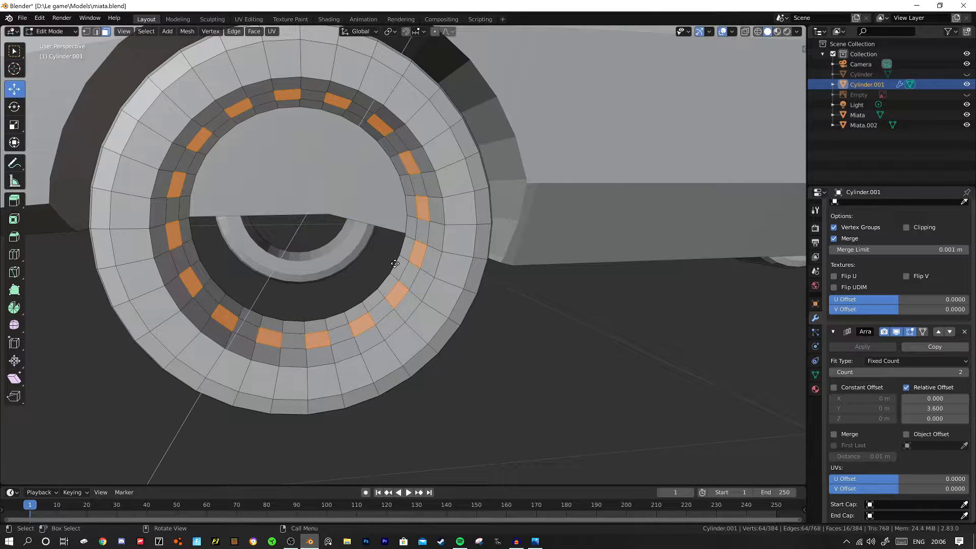
key(s)
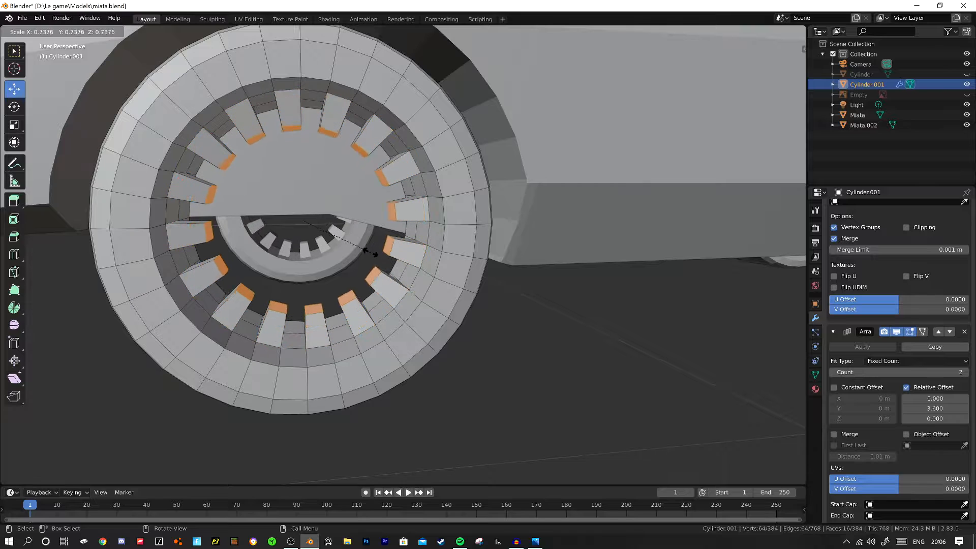
click(332, 227)
scroll(338, 229, down, 7)
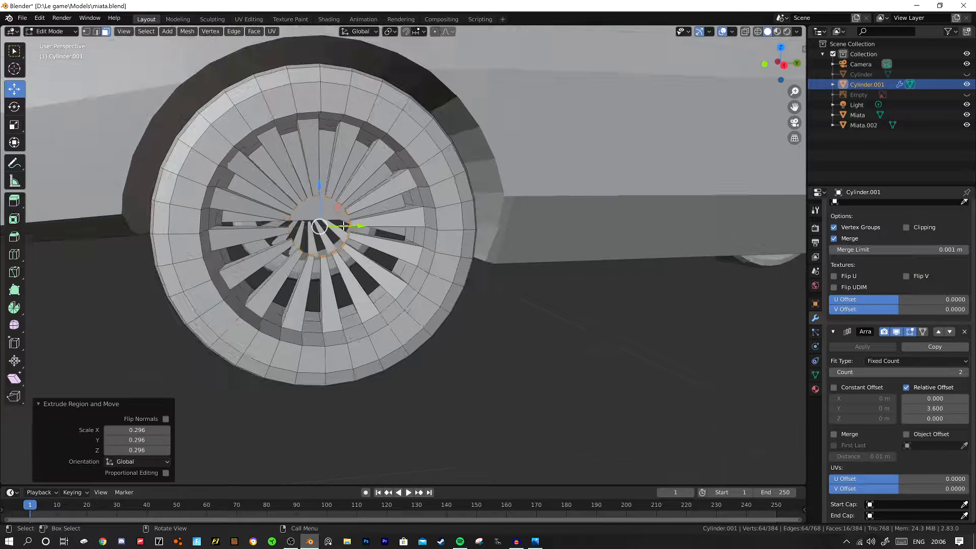
Move the spokes' inner end faces about -0.029 m along the X axis.
middle_drag(377, 247, 436, 257)
scroll(420, 262, up, 9)
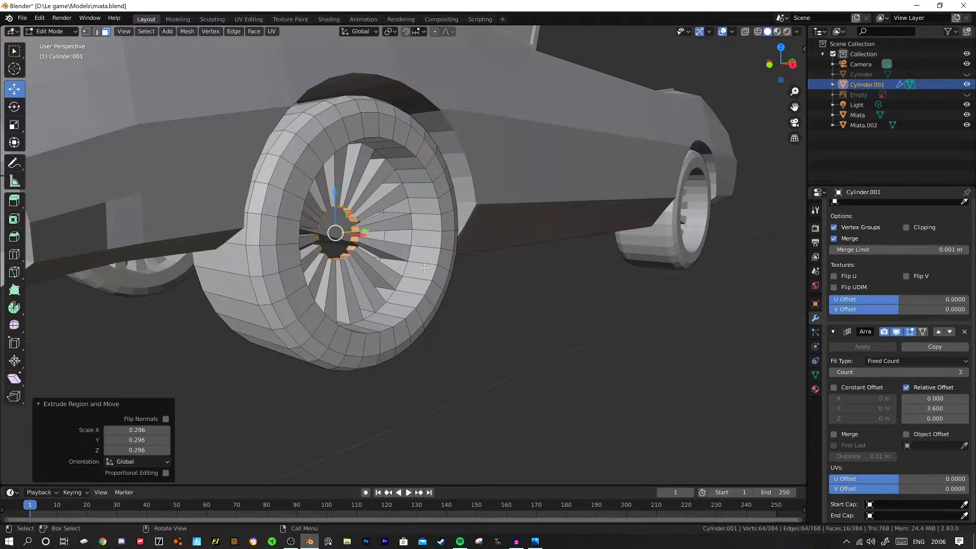
middle_drag(371, 239, 356, 236)
key(g)
key(x)
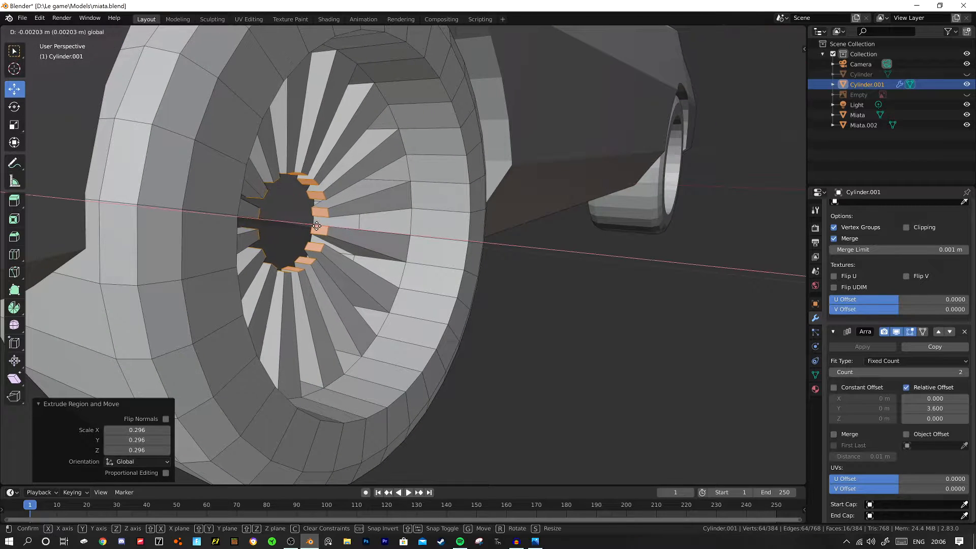
click(294, 219)
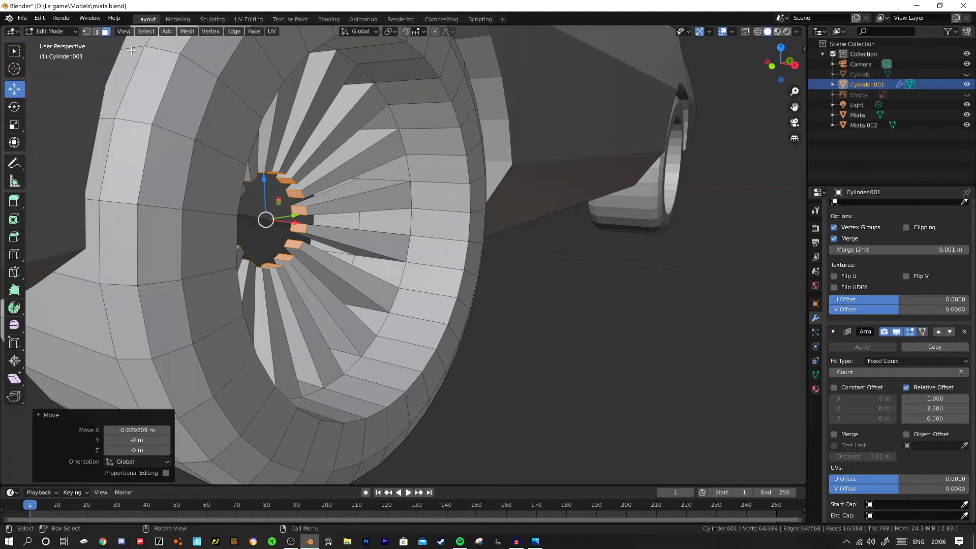
Select the complete edge loop around the outer ends of the spokes, move it about 0.029 m along X, and return to Object Mode.
click(96, 32)
click(410, 168)
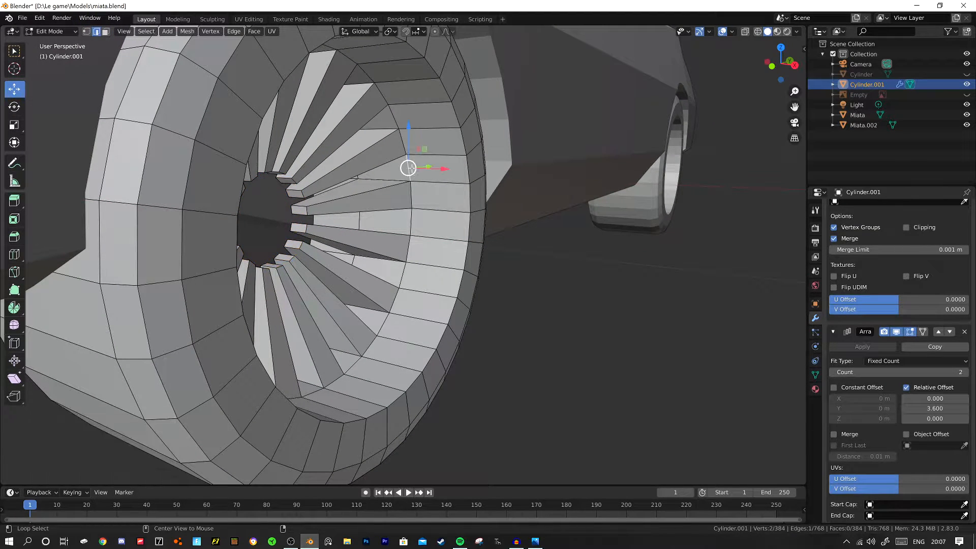
middle_drag(412, 172, 362, 164)
ctrl+click(308, 53)
shift+middle_drag(329, 77, 411, 120)
middle_drag(411, 120, 262, 138)
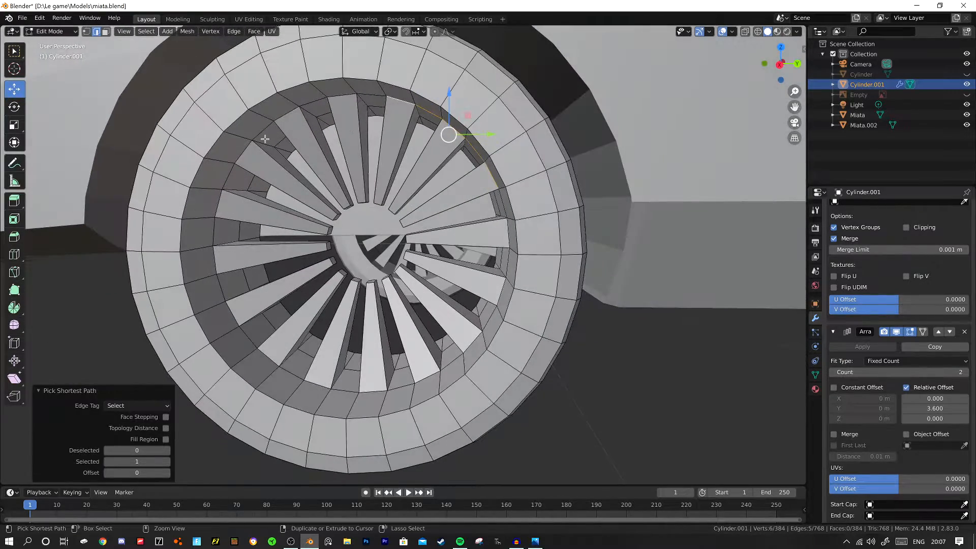
ctrl+click(258, 148)
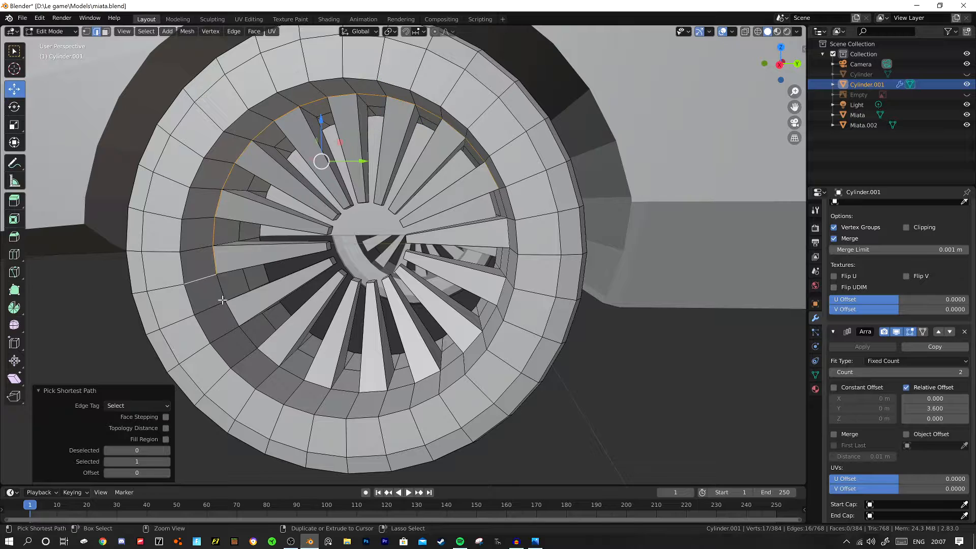
shift+click(204, 273)
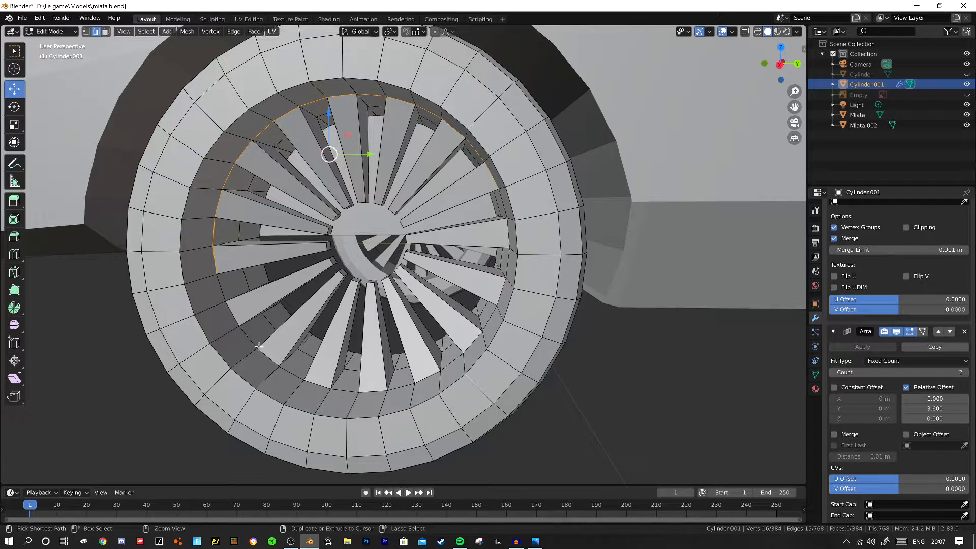
ctrl+click(335, 391)
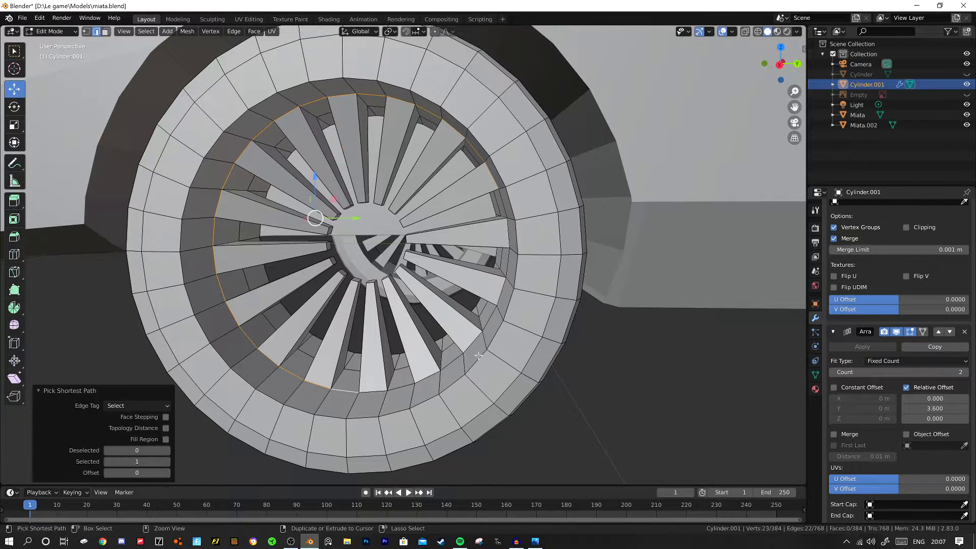
ctrl+click(507, 273)
middle_drag(507, 273, 548, 222)
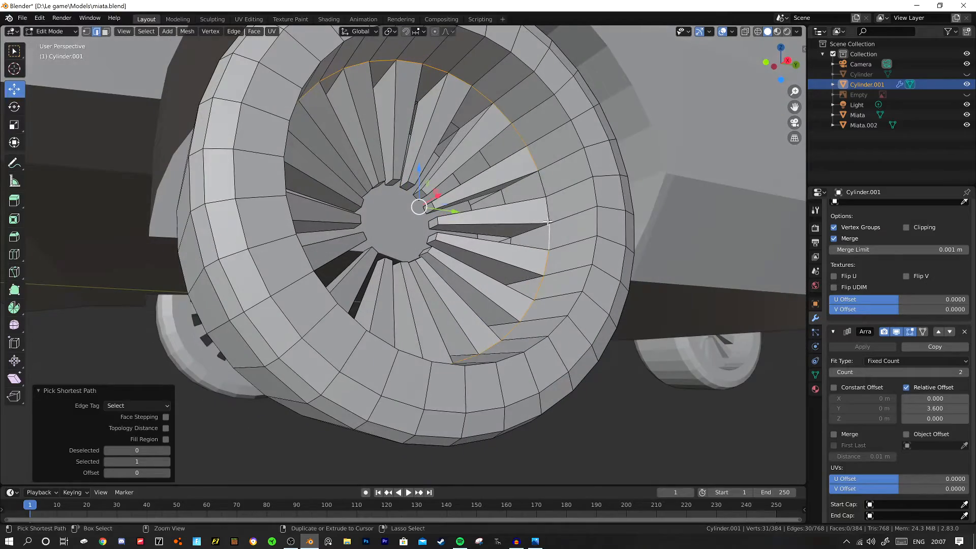
ctrl+click(543, 176)
middle_drag(543, 176, 595, 216)
drag(495, 257, 518, 263)
scroll(515, 250, down, 8)
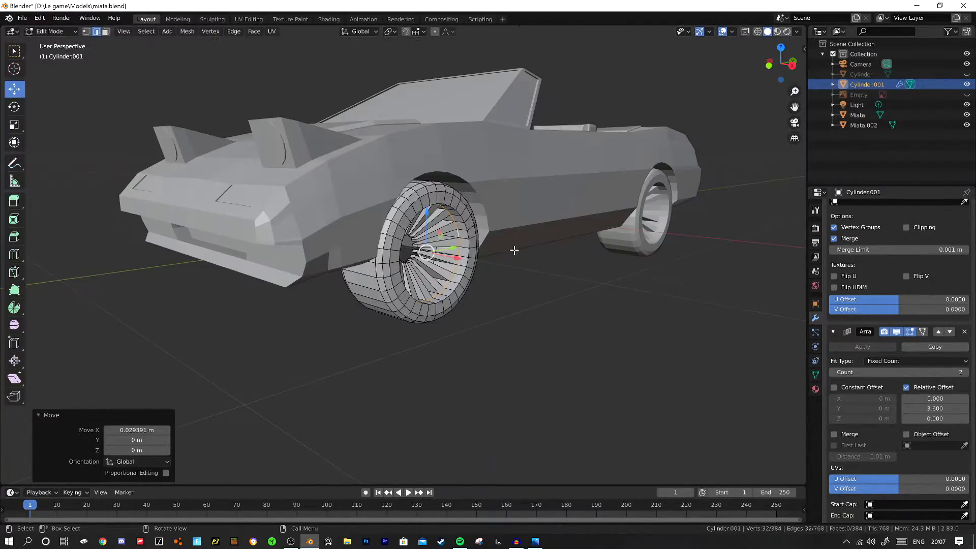
key(Tab)
Examine the spokes and the open centre of the front wheel at an angle and in the right orthographic view.
mouse_move(478, 249)
middle_down()
mouse_move(487, 261)
mouse_move(481, 253)
middle_up()
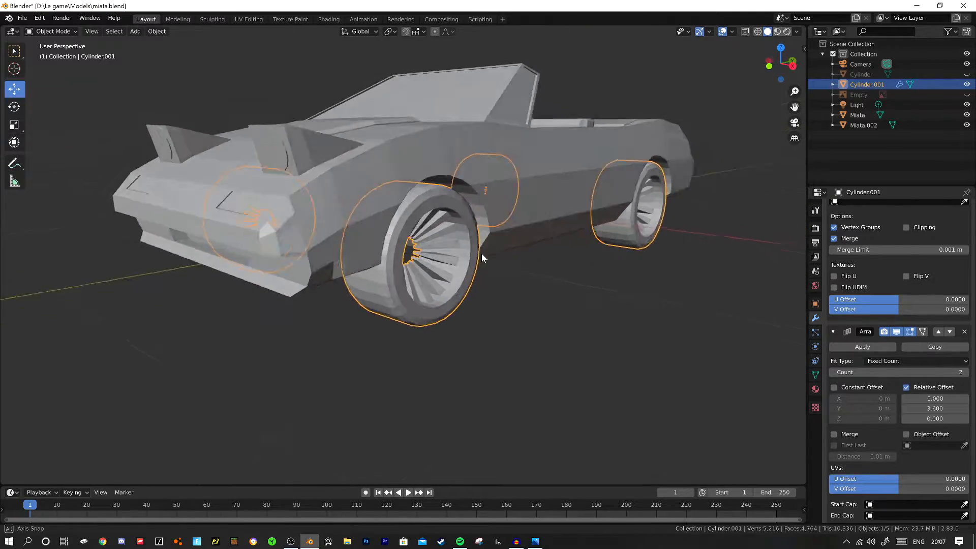
scroll(481, 253, up, 10)
key(Tab)
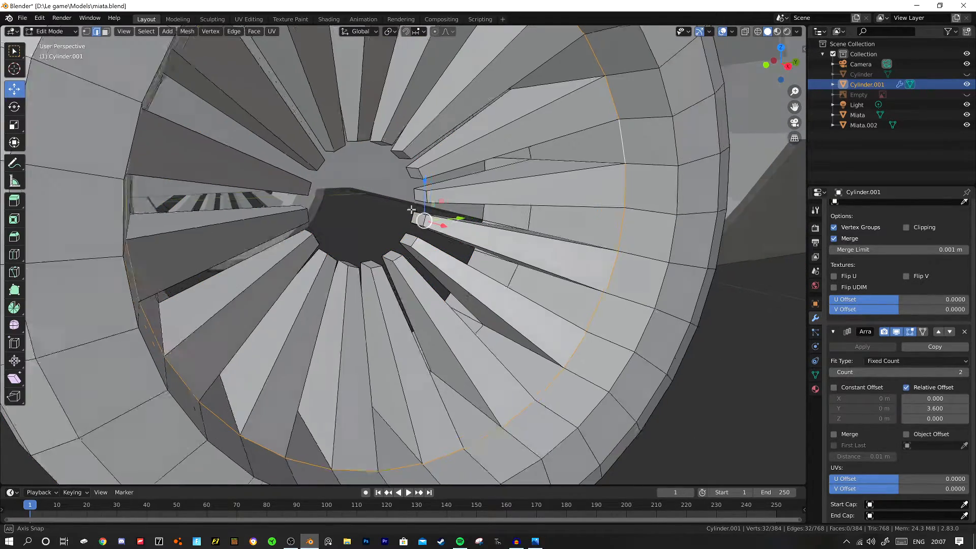
middle_drag(411, 209, 399, 209)
key(KP_3)
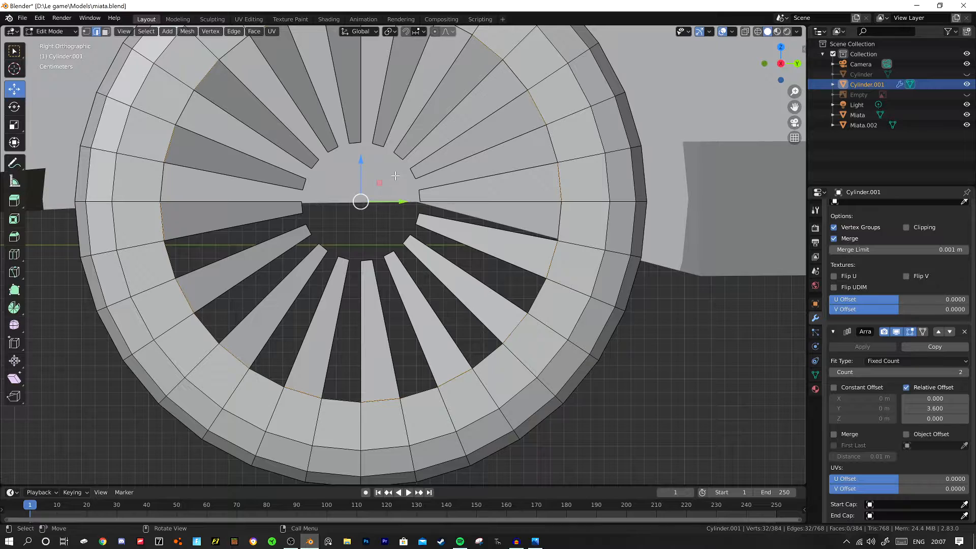
key(Tab)
middle_drag(395, 175, 434, 206)
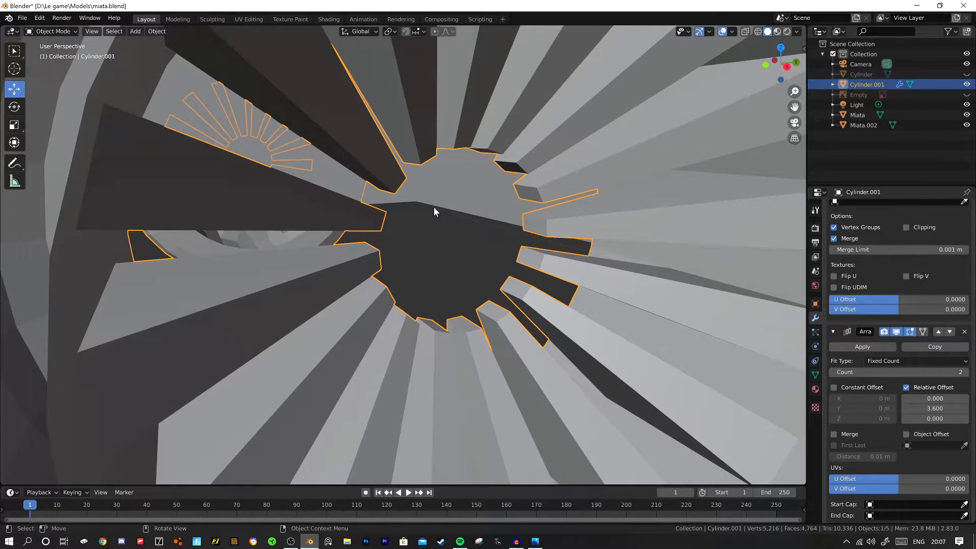
key(Tab)
key(KP_3)
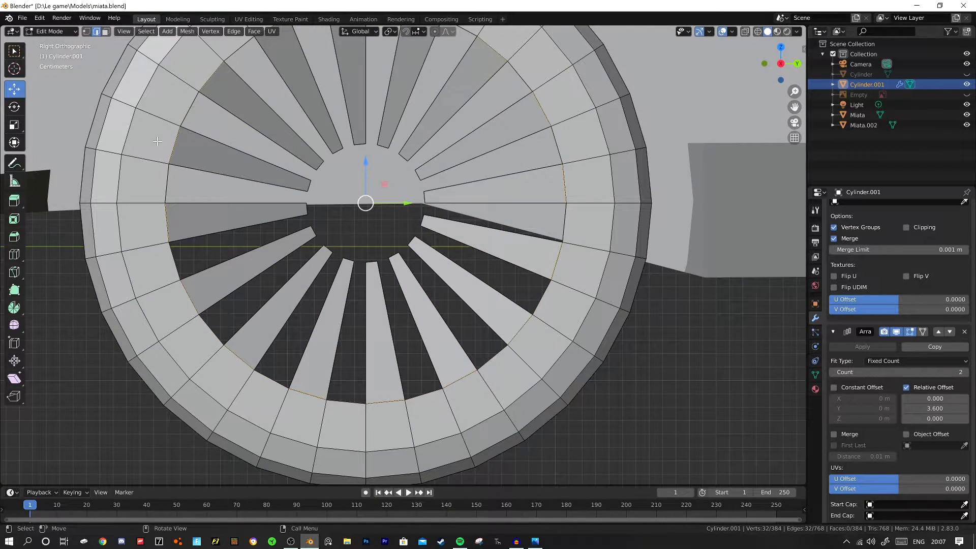
Try to add a cylinder inside the wheel mesh, rotate it 90° about Y and move it towards the front wheel.
key(shift+a)
click(359, 233)
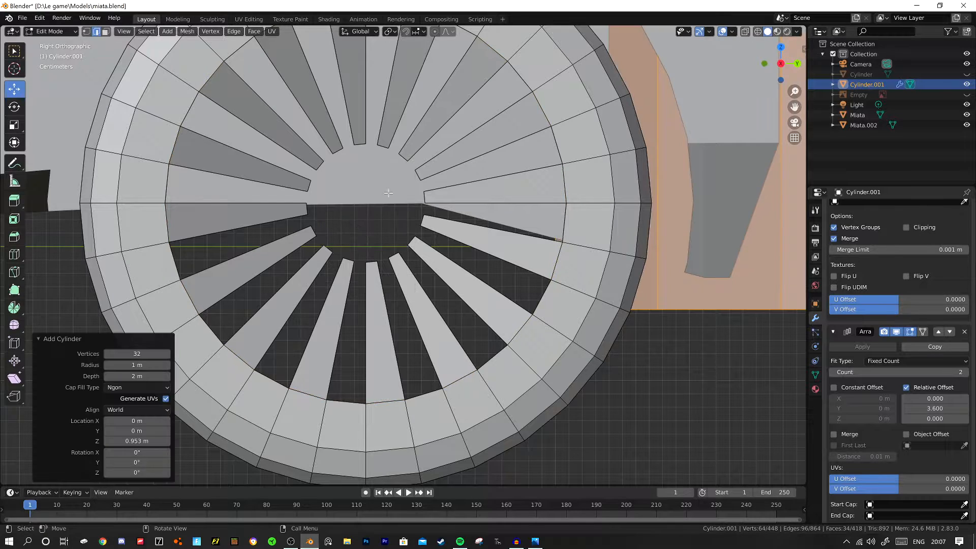
scroll(388, 192, down, 12)
text(ry90)
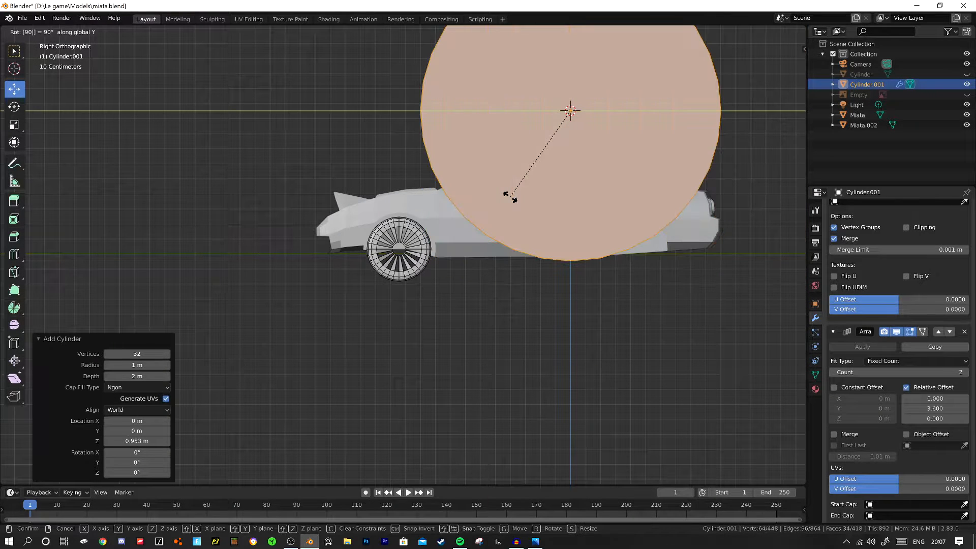
key(Return)
drag(570, 88, 400, 224)
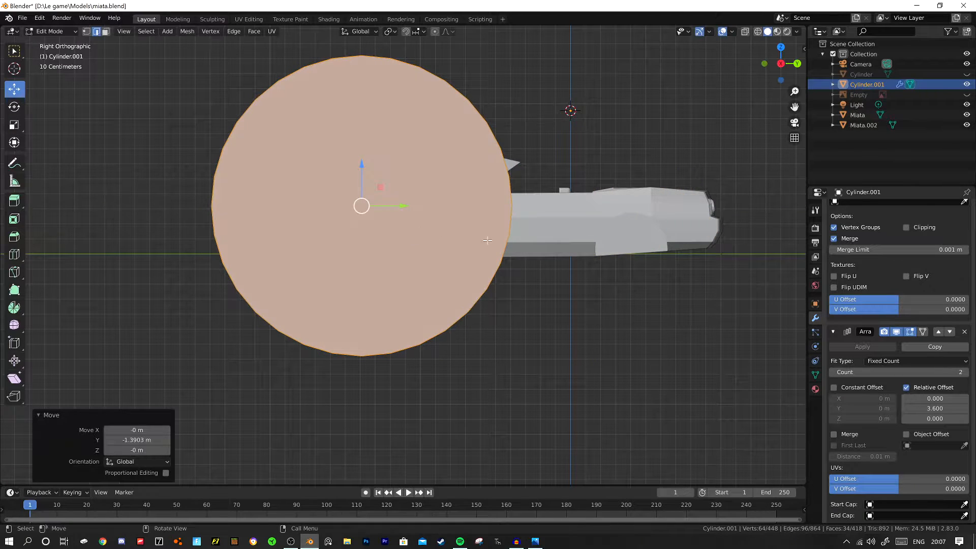
Undo the cylinder placed inside the wheel mesh and return to Object Mode.
middle_drag(488, 240, 560, 246)
key(ctrl+z)
key(ctrl+z)
key(Tab)
Add a cylinder as a separate object and rotate it 90° about the Y axis.
scroll(399, 241, up, 5)
key(KP_3)
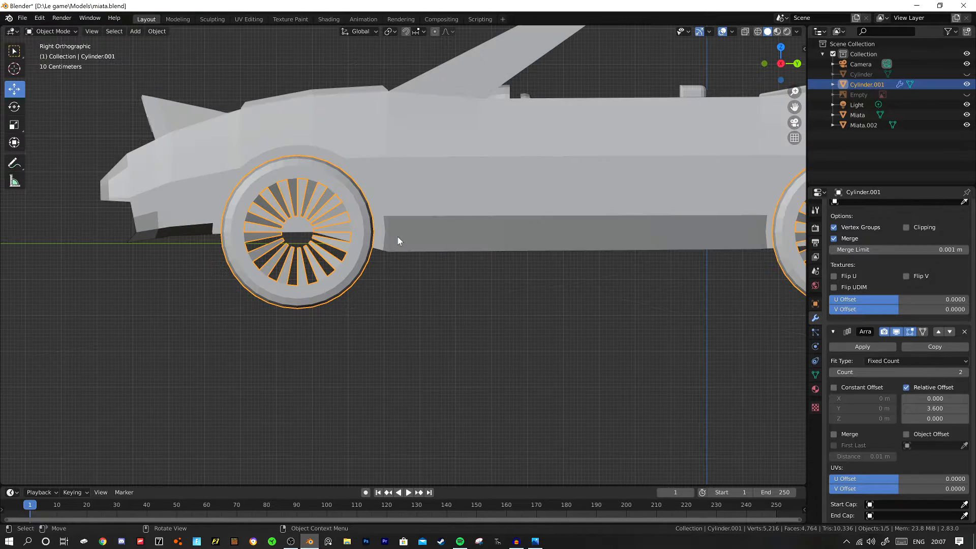
key(shift+a)
mouse_move(396, 224)
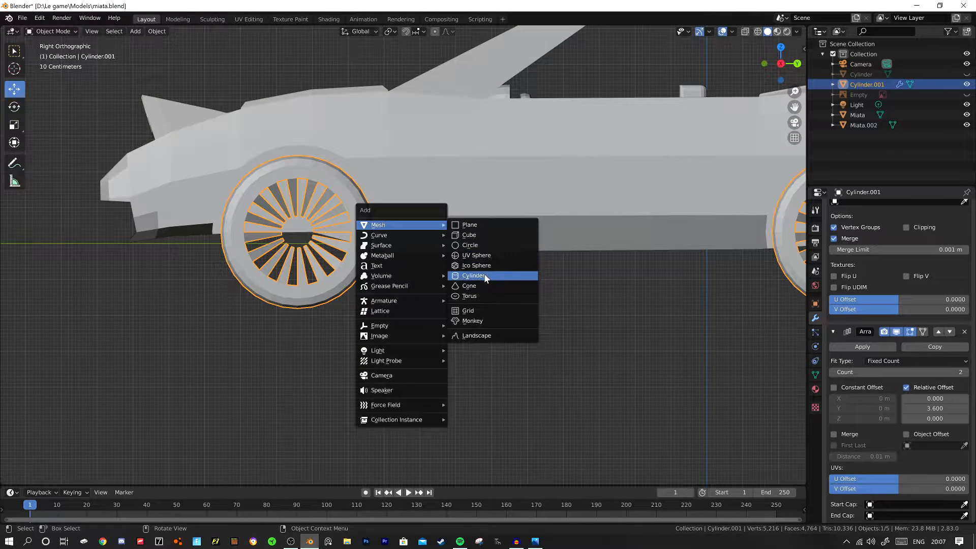
click(484, 276)
scroll(496, 262, down, 3)
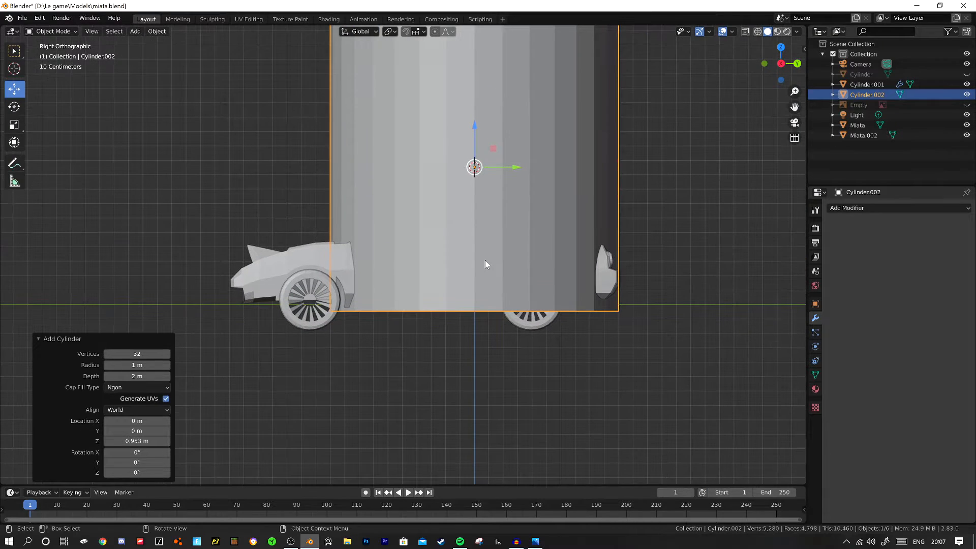
text(ry90)
key(Return)
Scale the new cylinder down to roughly the wheel's diameter and centre it on the front wheel in the side view.
key(s)
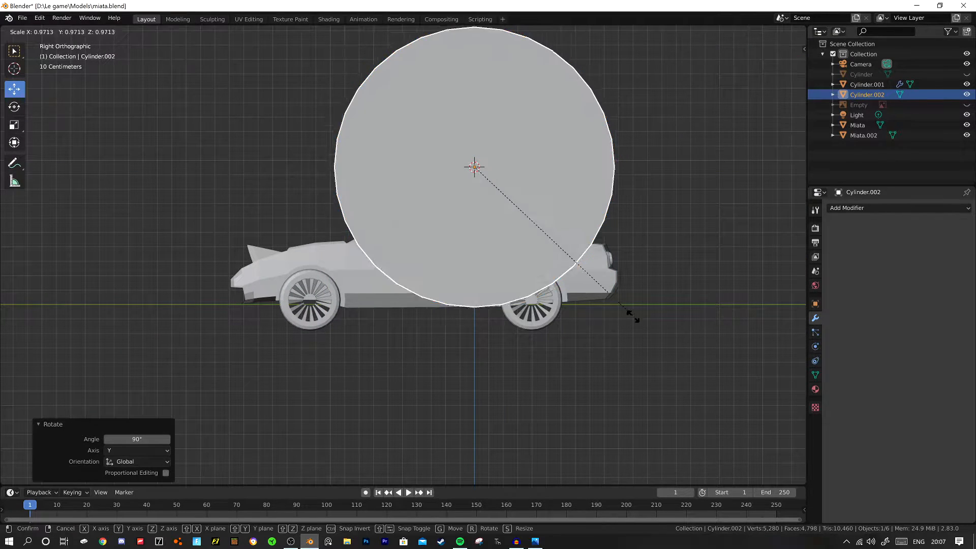
click(496, 211)
drag(474, 127, 474, 260)
drag(515, 299, 313, 273)
scroll(301, 308, up, 4)
shift+middle_drag(256, 355, 324, 255)
scroll(569, 253, up, 5)
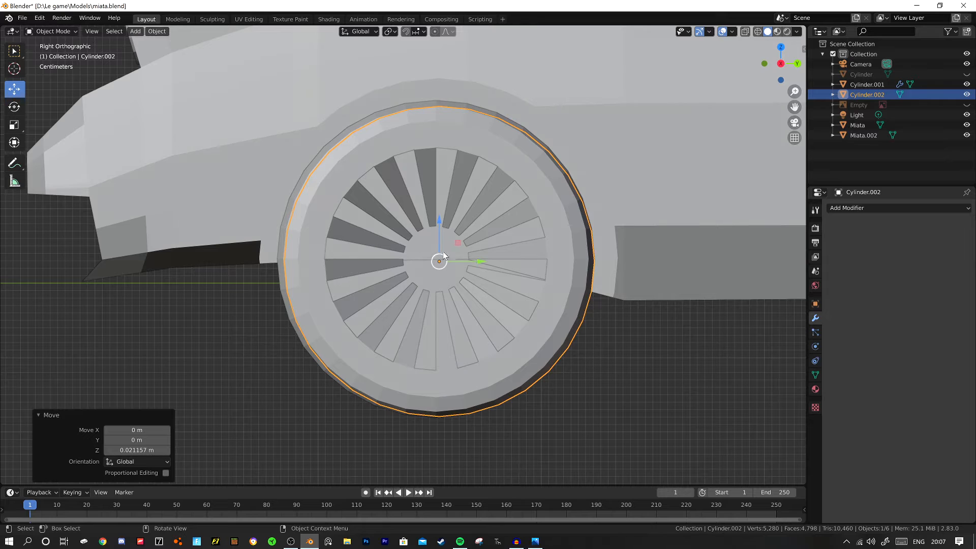
drag(469, 261, 435, 230)
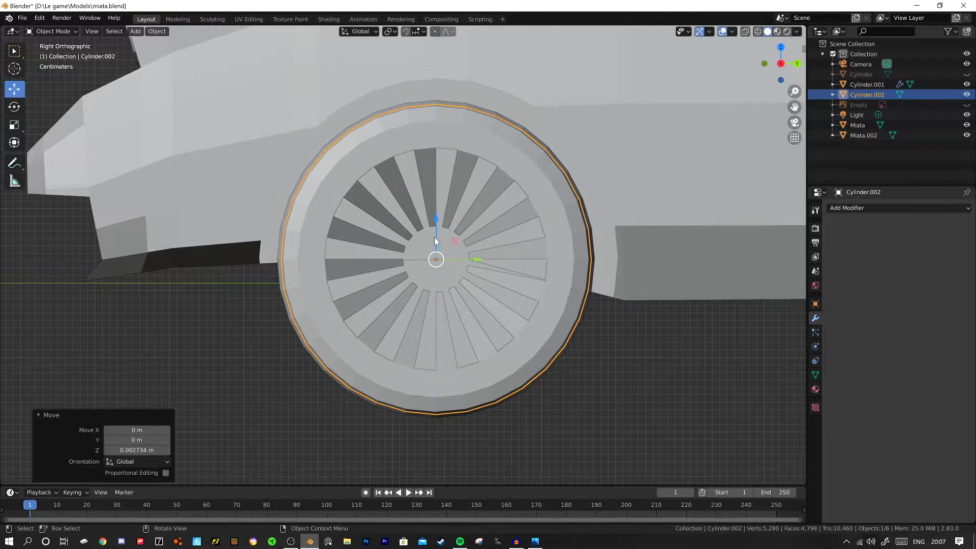
Scale the new cylinder's mesh to 0.226 in Edit Mode and move it about 0.426 m along X into the rim's centre.
key(Tab)
key(s)
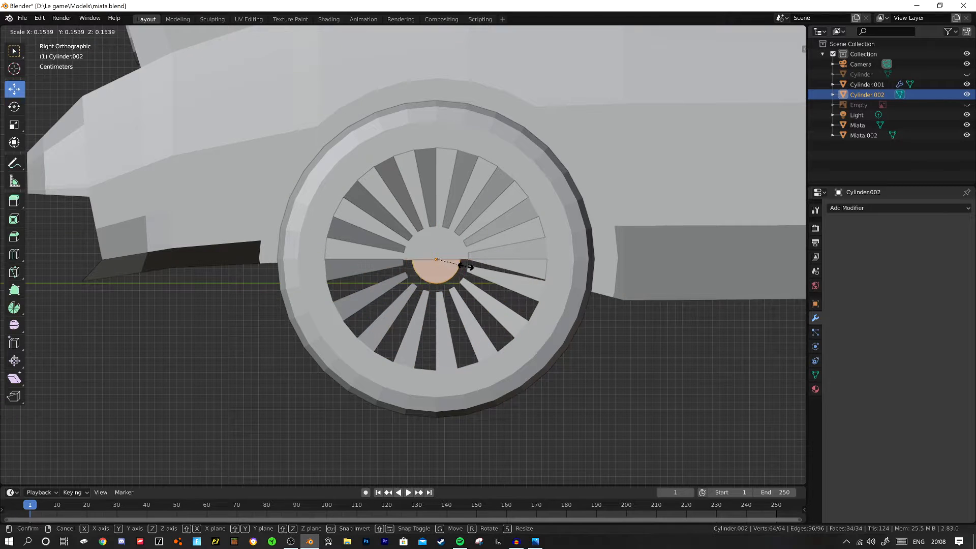
click(472, 274)
middle_drag(472, 274, 467, 282)
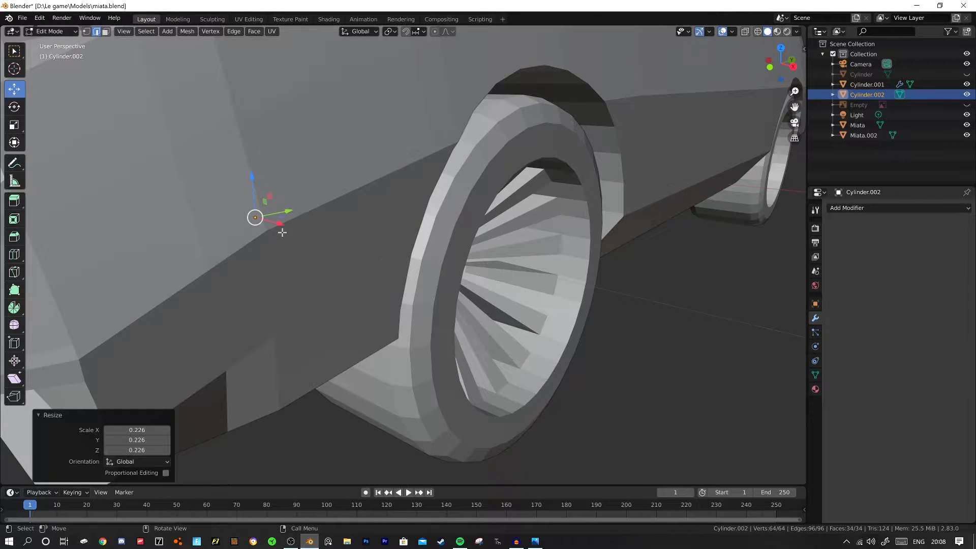
drag(277, 224, 465, 299)
Switch to face selection, select the hub cylinder's inner cap face, and return to Object Mode.
middle_drag(465, 298, 338, 222)
click(105, 32)
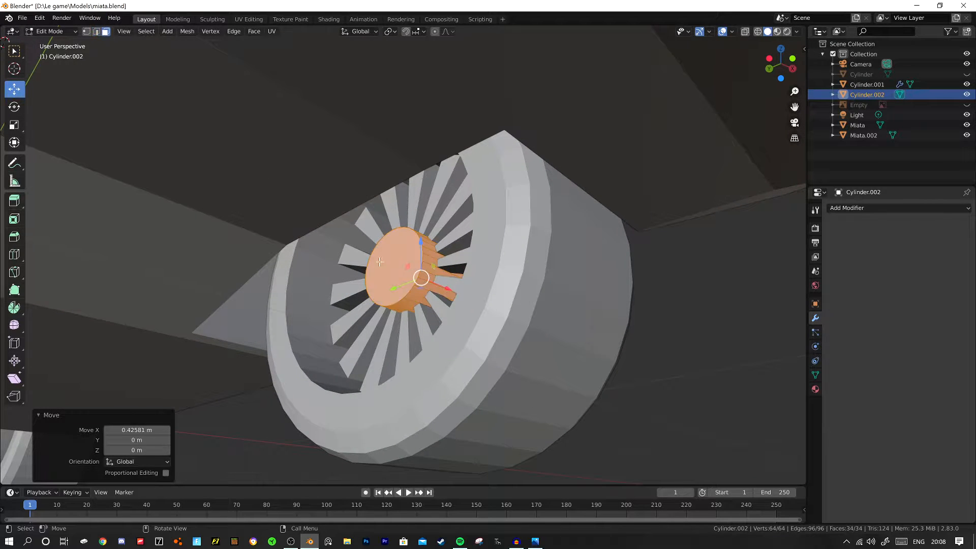
click(397, 267)
middle_drag(397, 267, 473, 249)
key(Tab)
Add a Mirror modifier to the hub cylinder, using the Z axis instead of X.
click(860, 209)
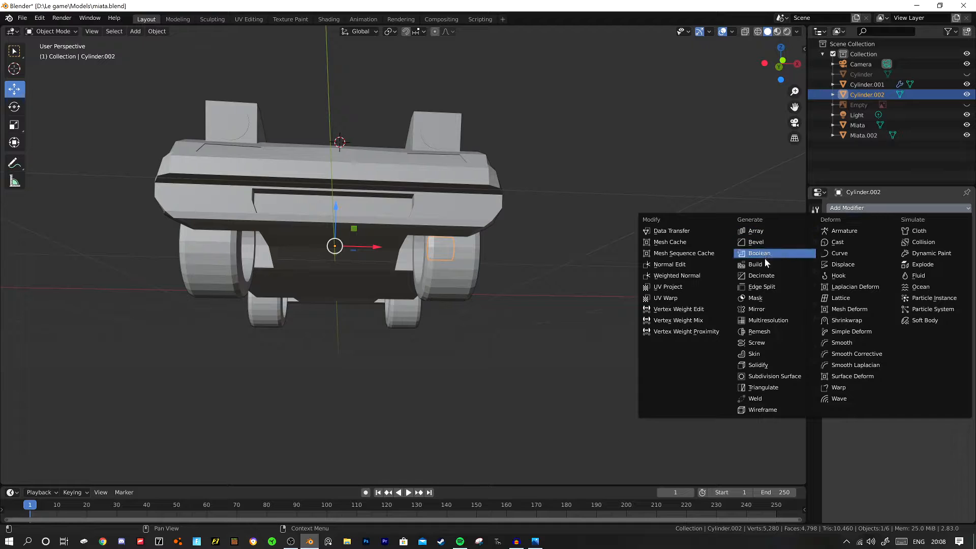
click(756, 309)
middle_drag(448, 254, 488, 251)
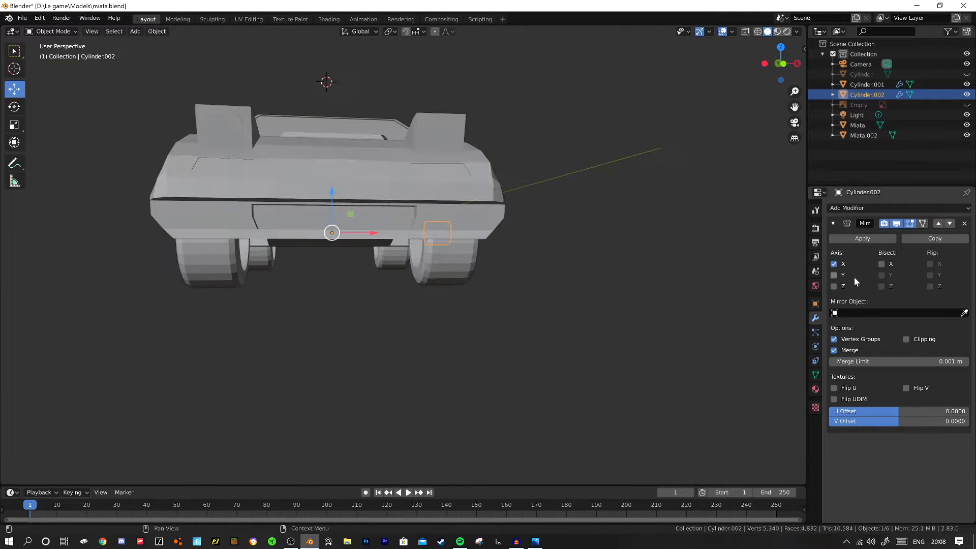
Add an Array modifier to the hub cylinder with relative offset X 0 and Y 16.300, placing the copies in the rear wheels.
click(897, 208)
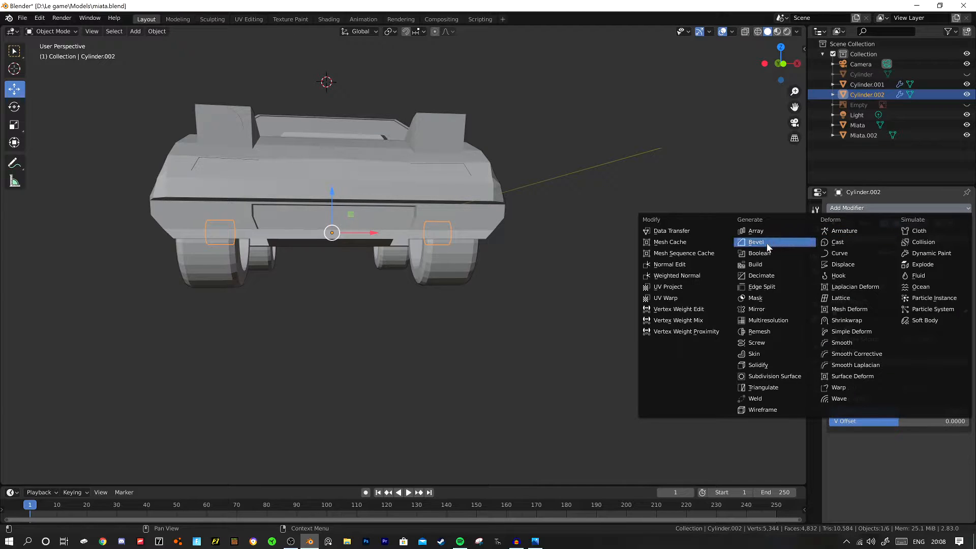
click(756, 231)
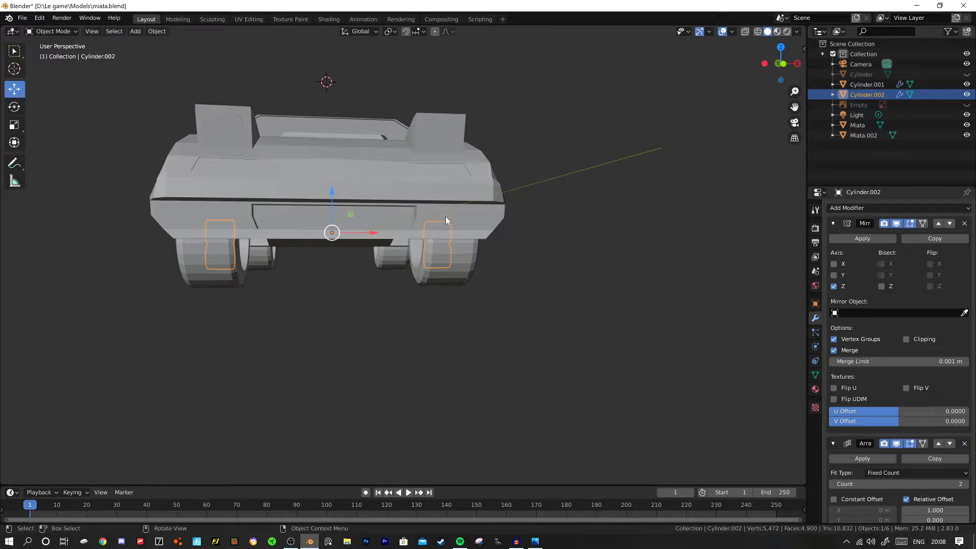
key(KP_3)
shift+middle_drag(444, 215, 266, 229)
scroll(936, 457, down, 6)
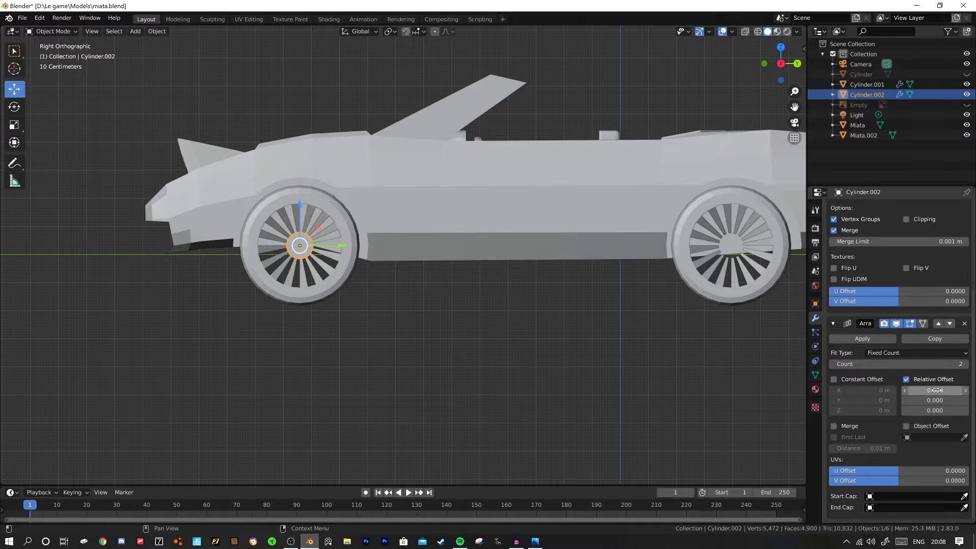
drag(914, 400, 936, 400)
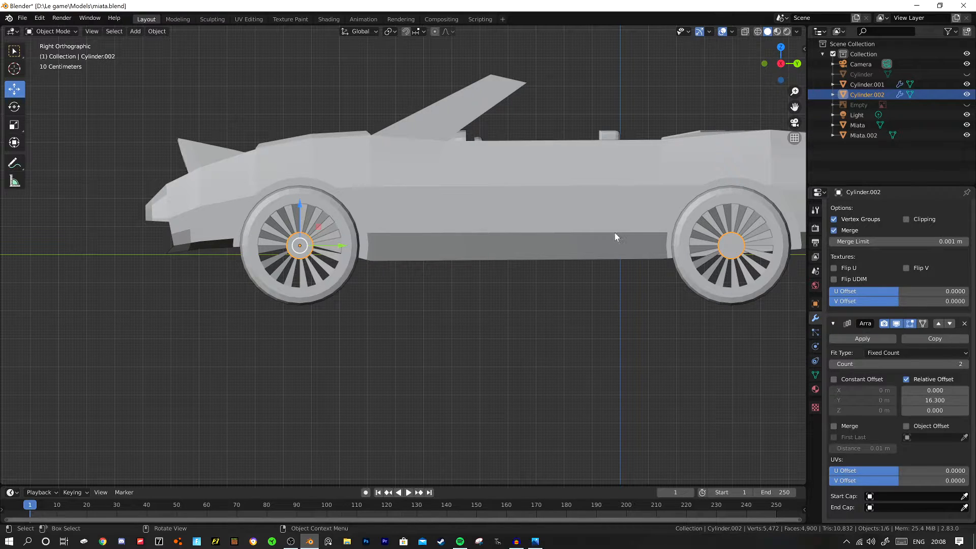
Move the hub cylinder's inner cap face about -0.338 m along X in Edit Mode and enable Clipping in its Mirror modifier.
middle_drag(615, 232, 773, 231)
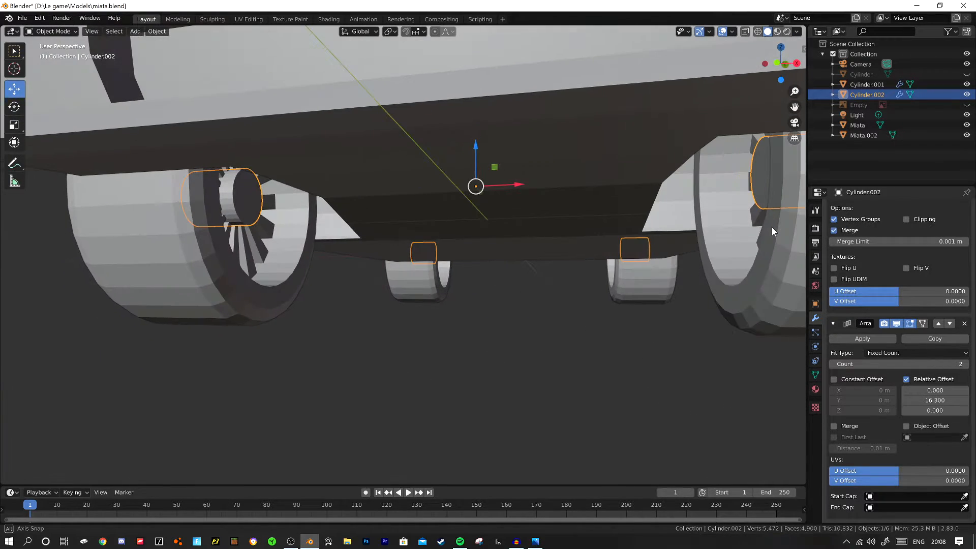
shift+middle_drag(598, 189, 392, 182)
middle_drag(534, 195, 215, 85)
key(Tab)
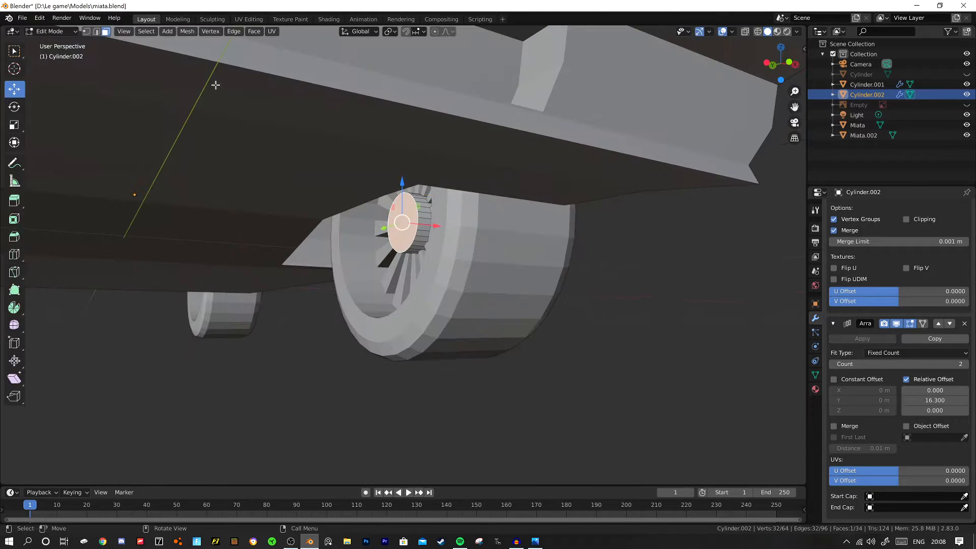
middle_drag(369, 236, 330, 233)
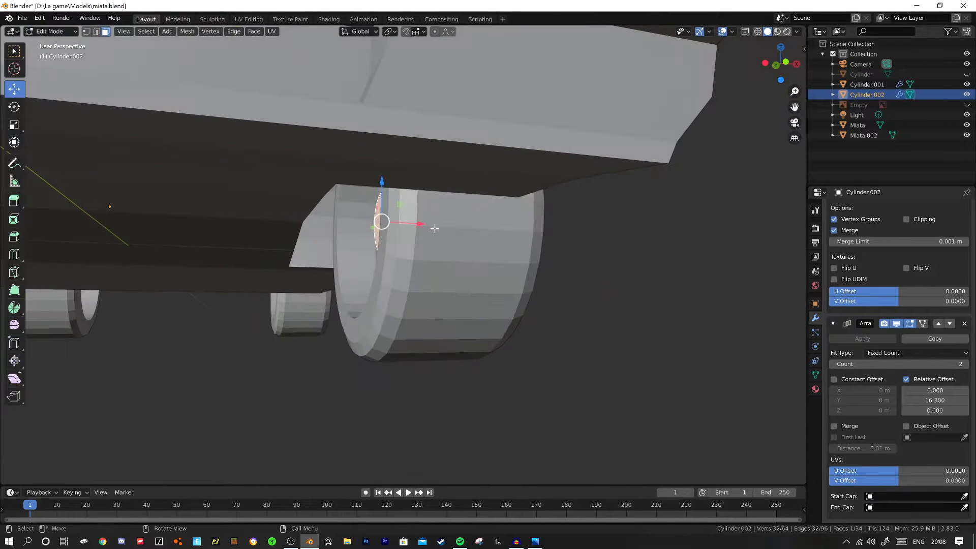
drag(434, 227, 195, 207)
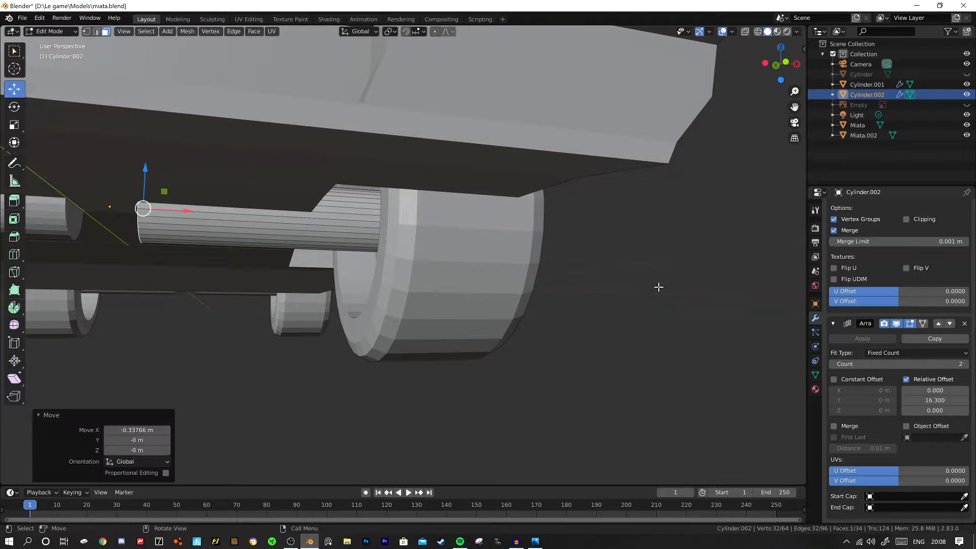
scroll(927, 268, up, 3)
click(907, 270)
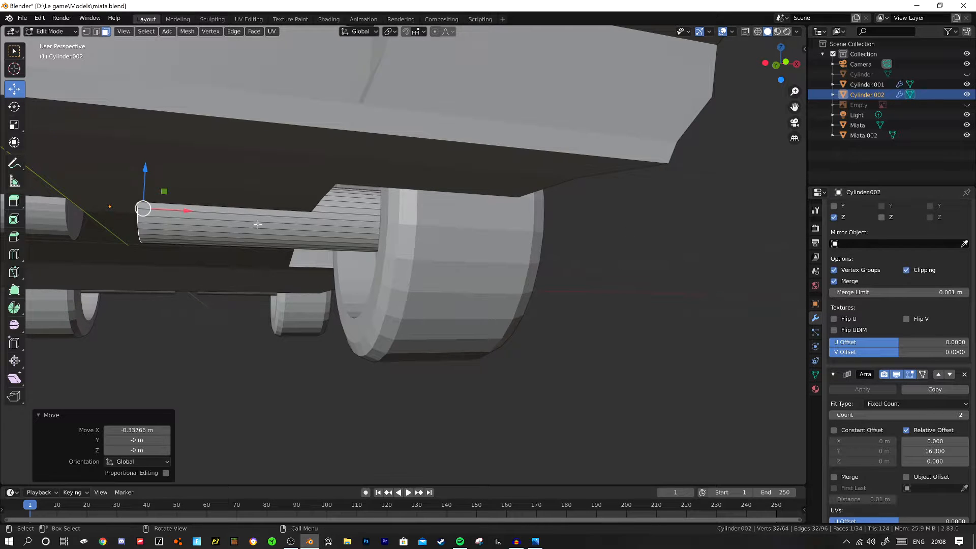
key(Tab)
Deselect the hub cylinder and examine the axles, the rims and the whole car from the side and front.
middle_drag(273, 185, 193, 209)
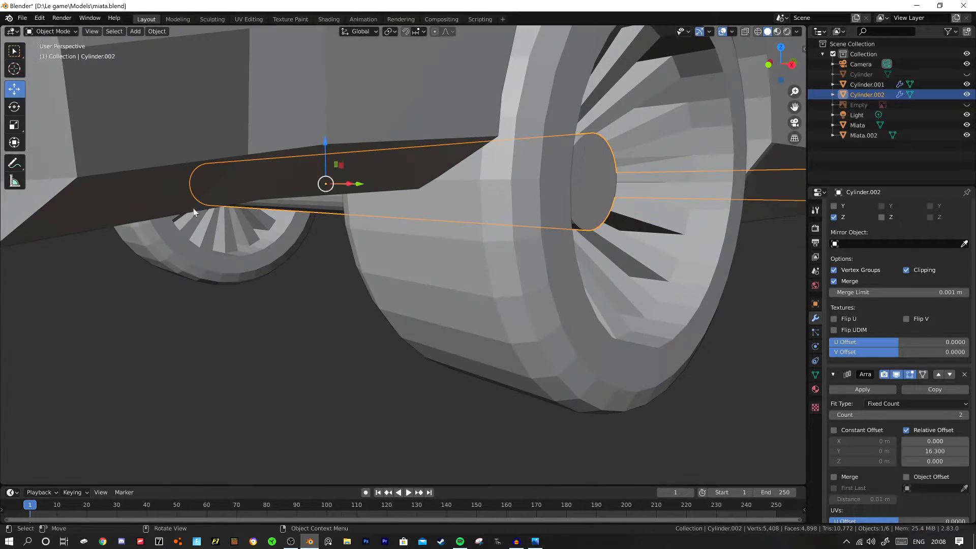
scroll(313, 349, down, 3)
click(313, 351)
middle_drag(424, 187, 506, 194)
scroll(505, 194, down, 6)
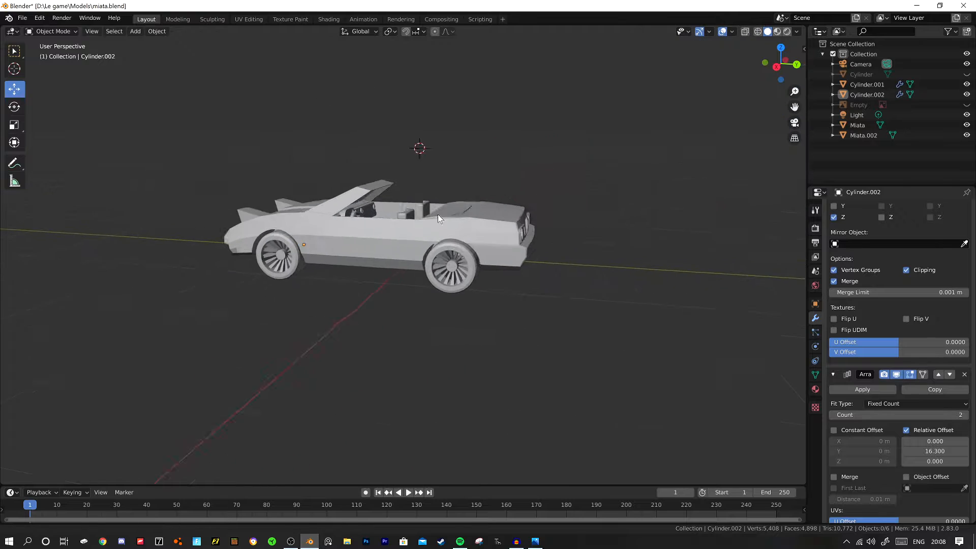
middle_drag(438, 214, 500, 238)
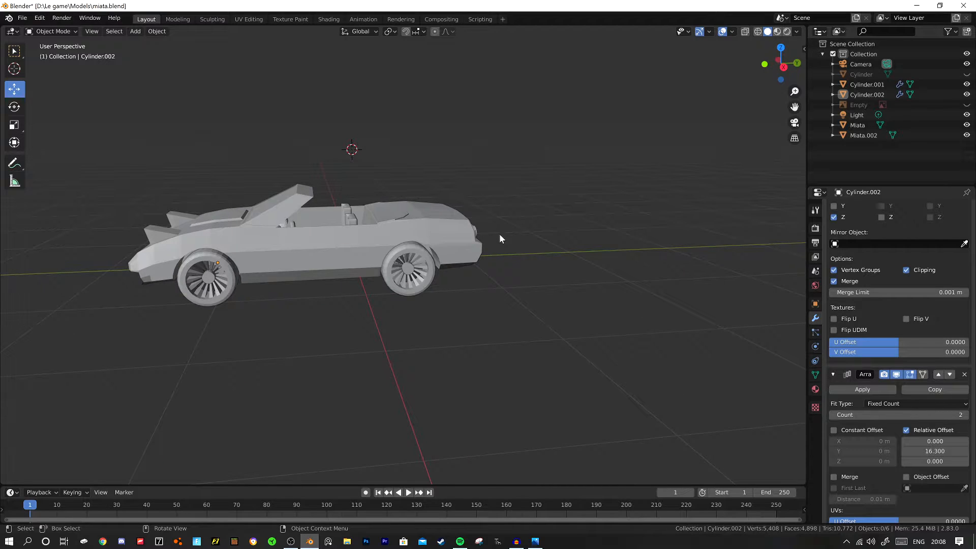
middle_drag(413, 250, 480, 246)
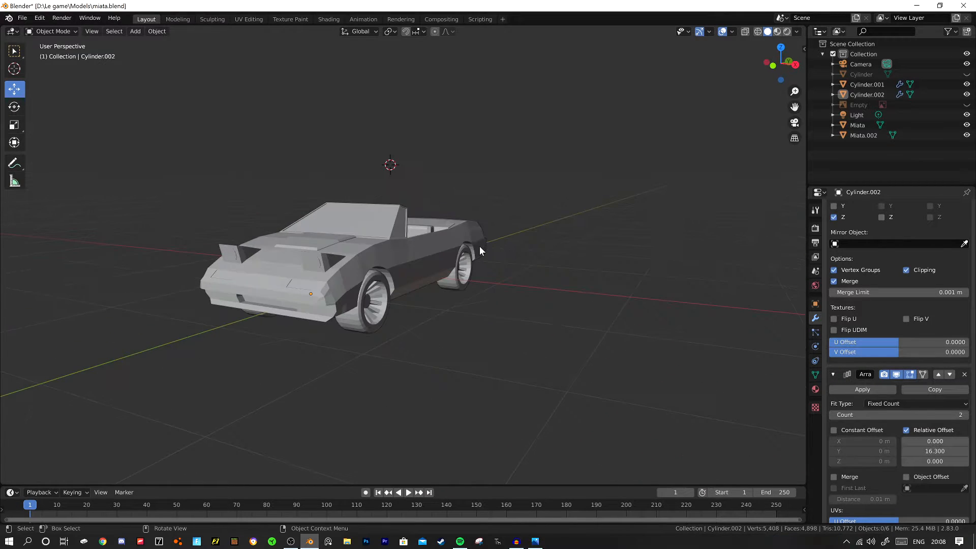
middle_drag(405, 259, 366, 280)
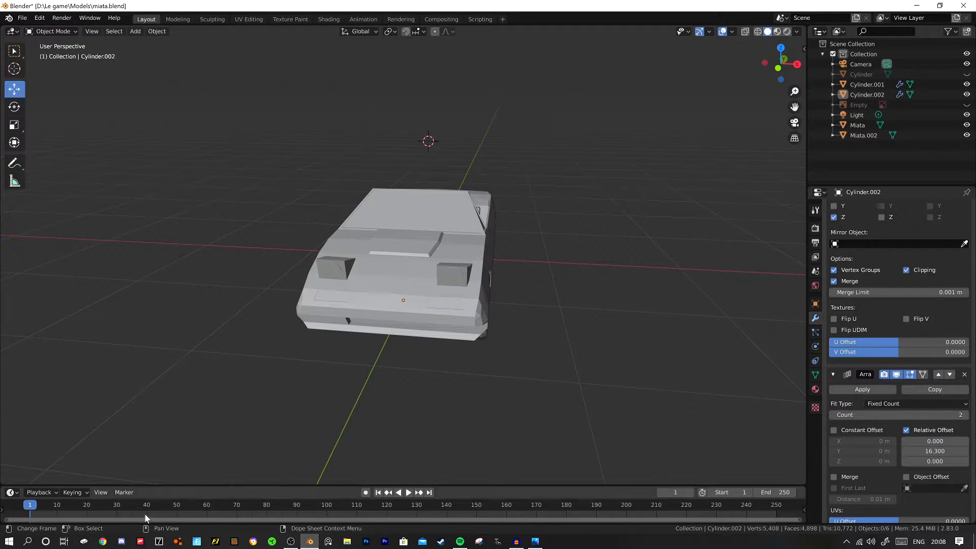
Switch to Chrome, search Google Images for "na miata" and open the photo of the red first-gen Mazda Miata.
click(103, 541)
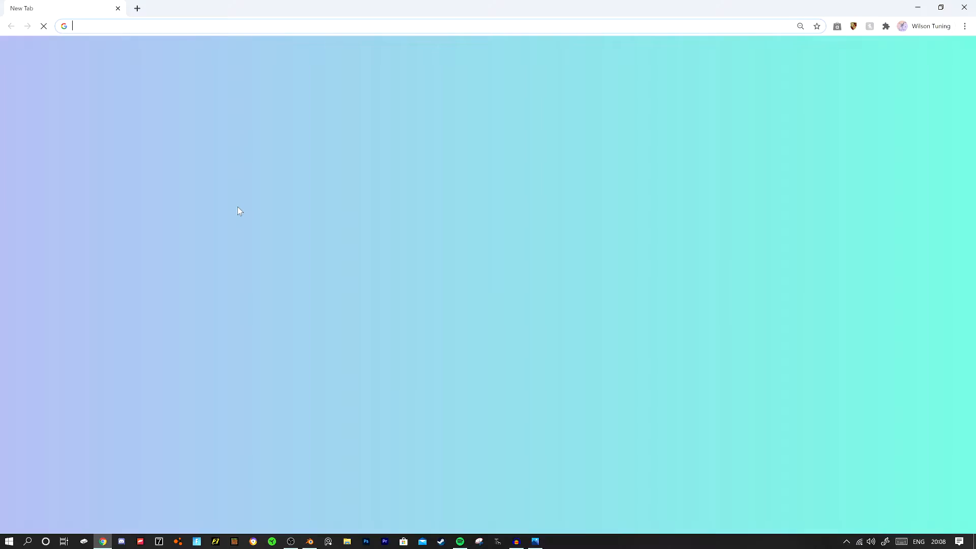
text(na miata)
key(Return)
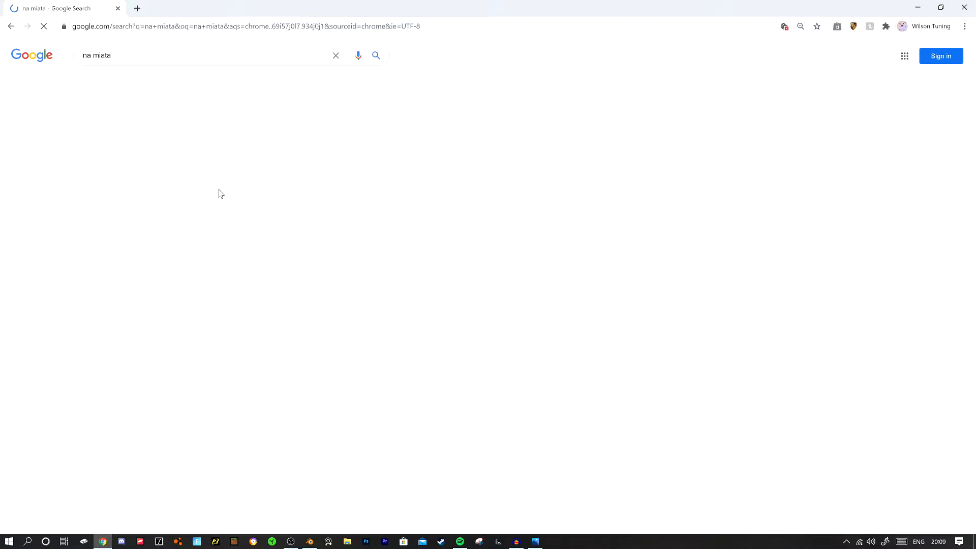
click(124, 80)
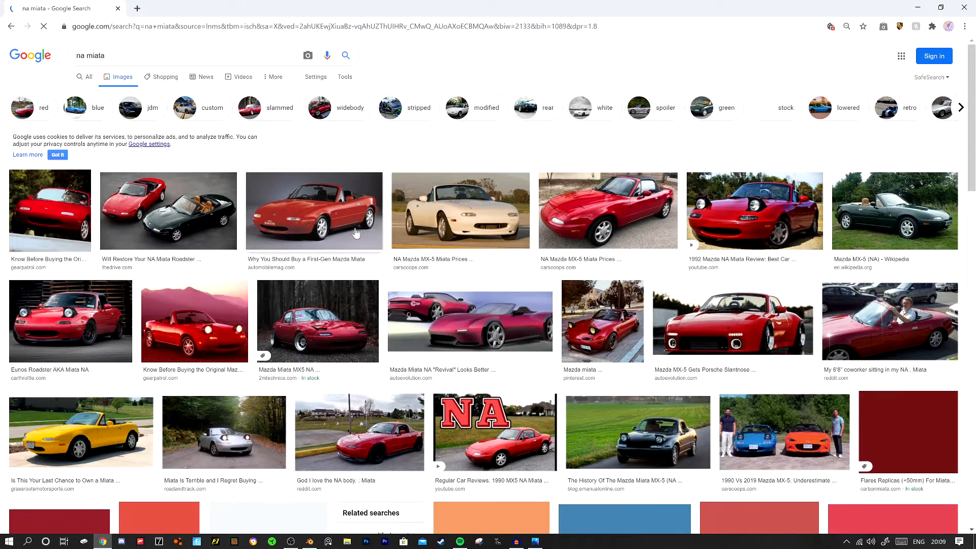
scroll(336, 211, down, 1)
click(338, 196)
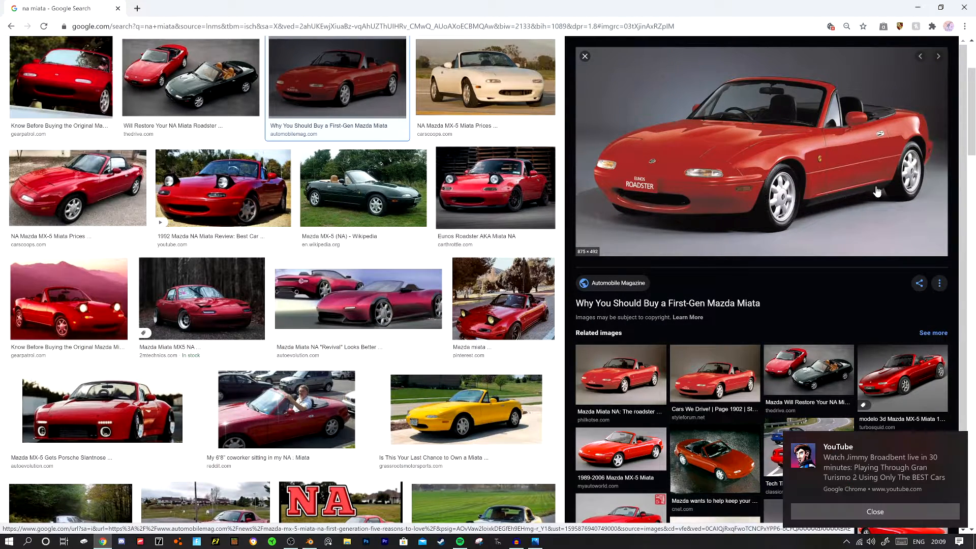
click(959, 542)
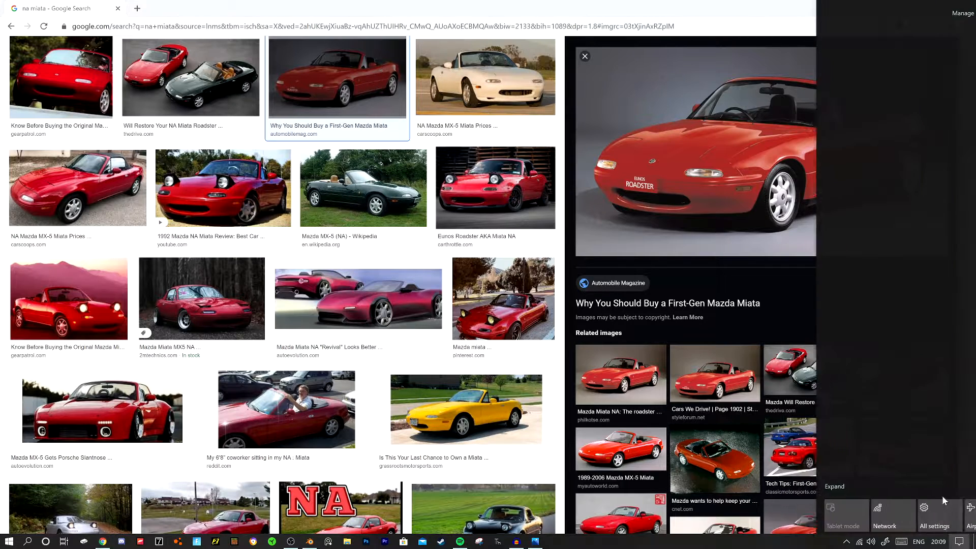
click(958, 35)
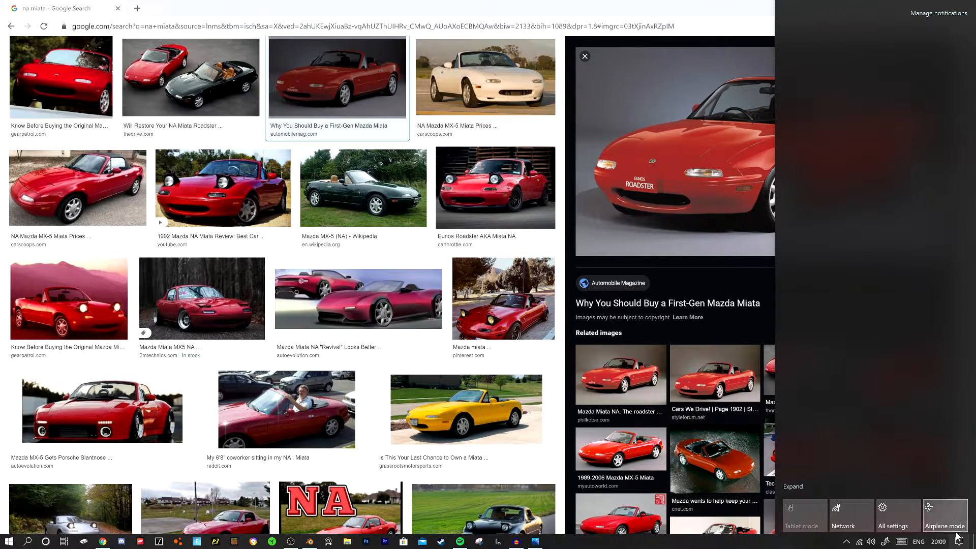
click(959, 542)
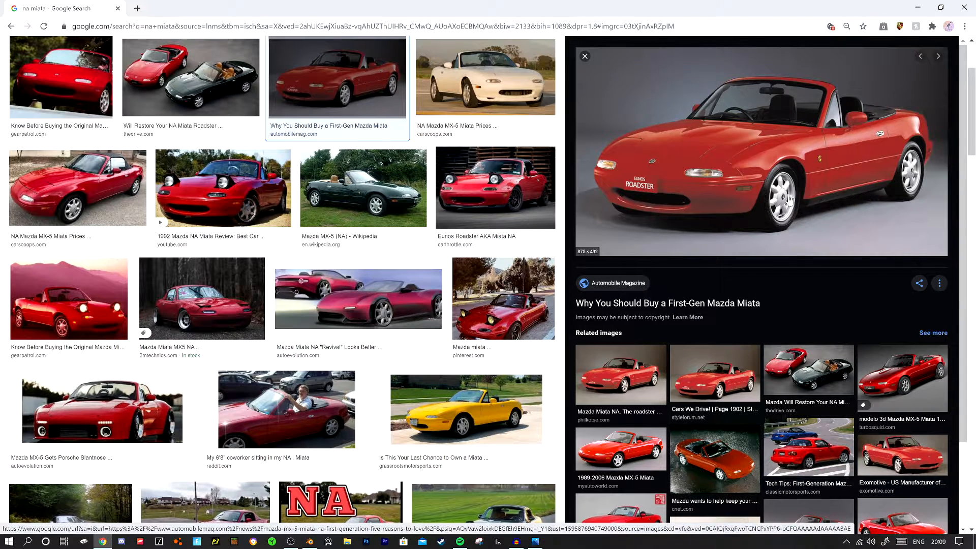
Switch back to Blender, select the Miata body and enter Edit Mode in edge selection at the car's rear end.
click(309, 541)
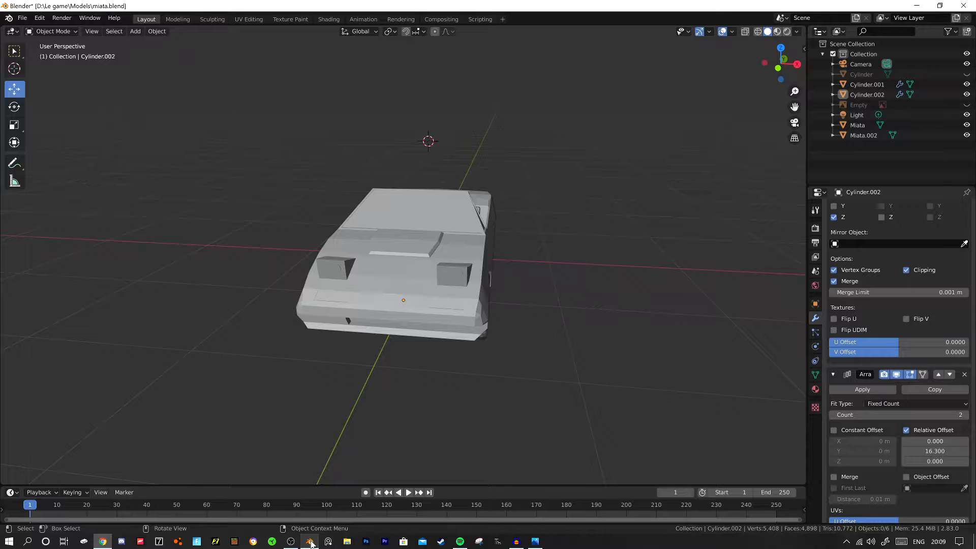
scroll(447, 272, up, 3)
click(606, 339)
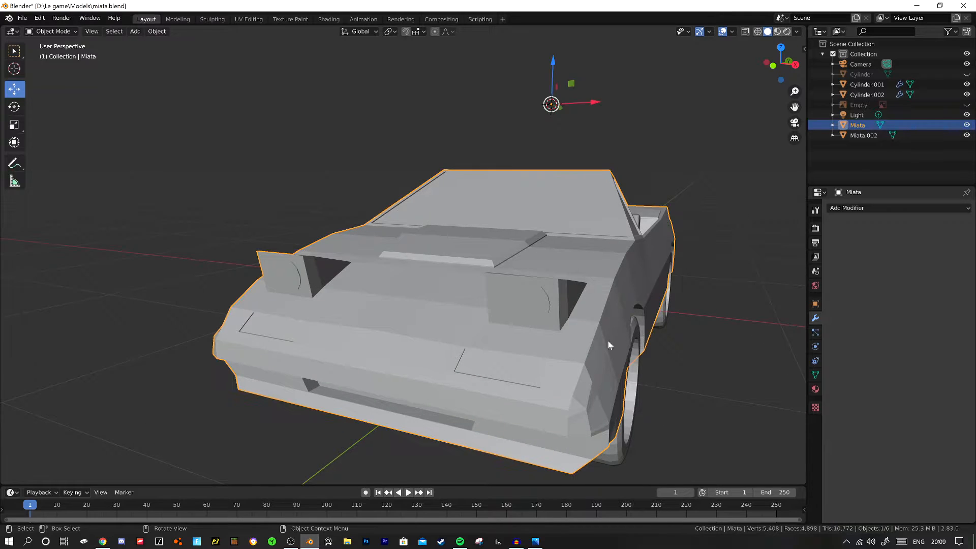
key(Tab)
shift+middle_drag(593, 291, 444, 283)
middle_drag(582, 262, 431, 314)
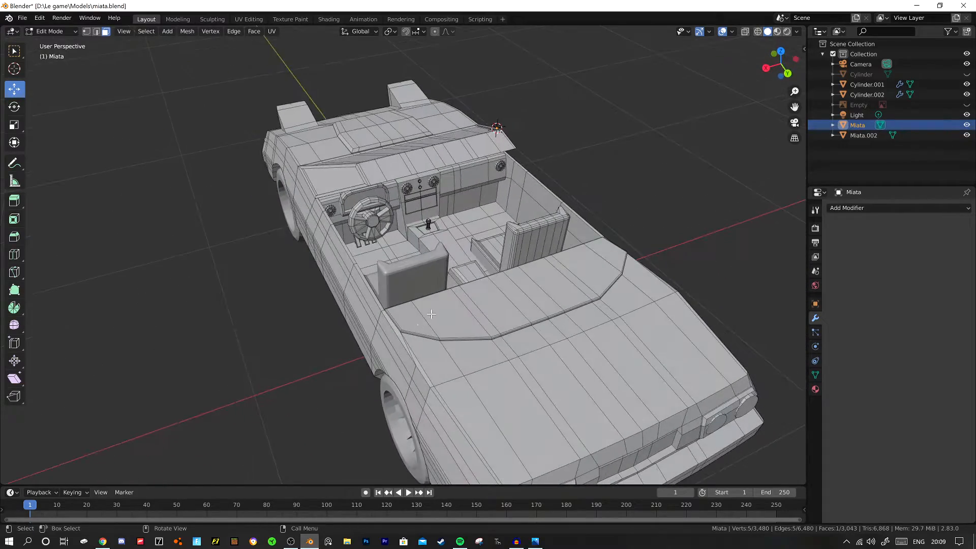
shift+middle_drag(478, 354, 430, 190)
scroll(483, 322, up, 3)
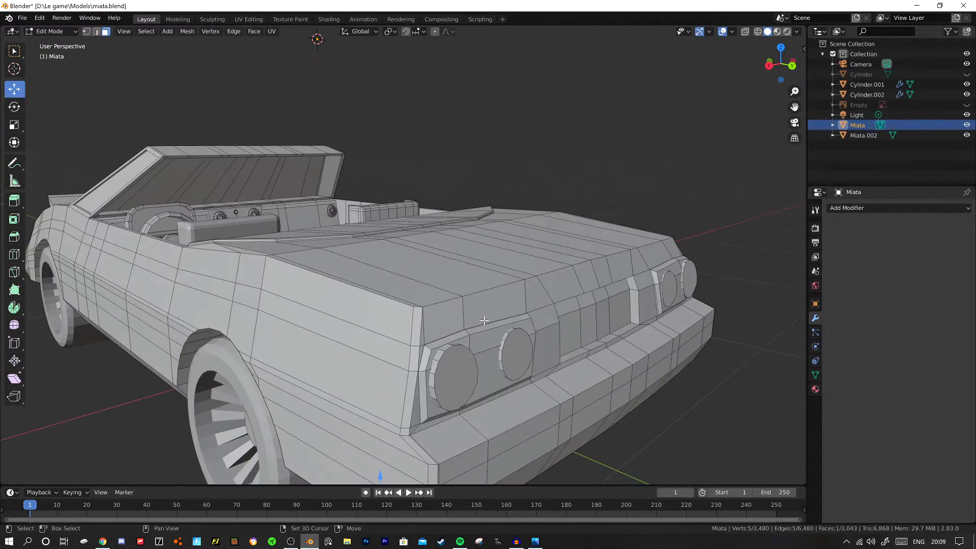
shift+middle_drag(483, 322, 444, 234)
key(2)
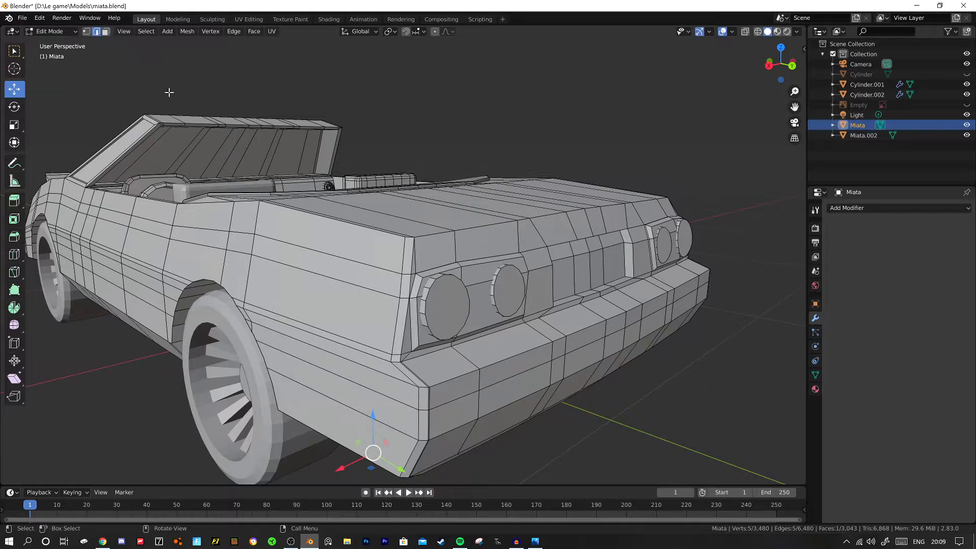
Select the outer edge loops around both rear light recesses.
alt+click(447, 262)
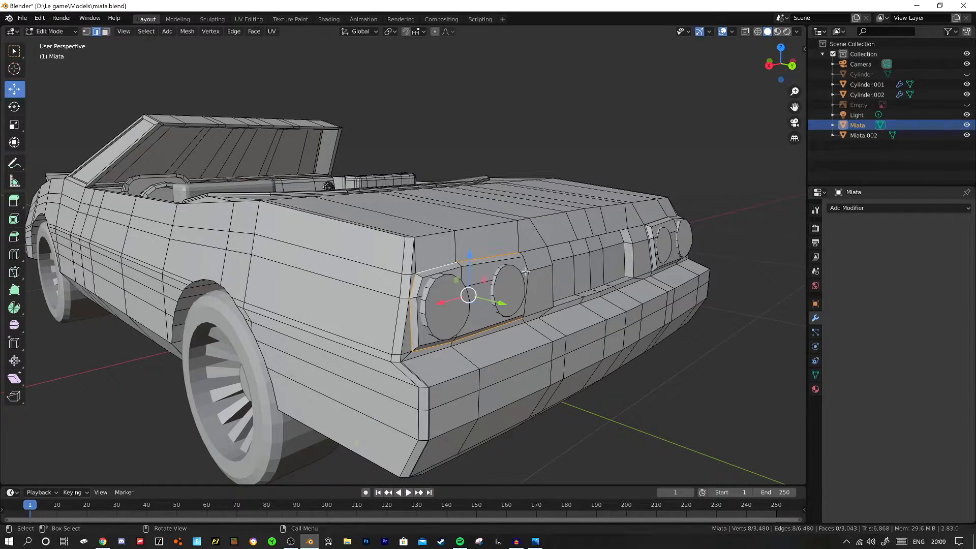
middle_drag(447, 262, 336, 273)
scroll(527, 280, up, 2)
scroll(337, 273, up, 4)
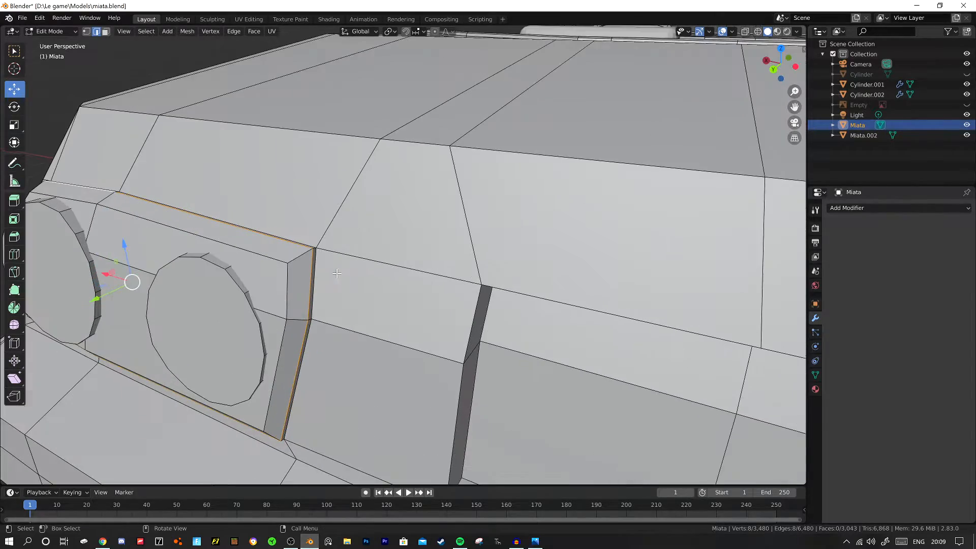
alt+click(318, 269)
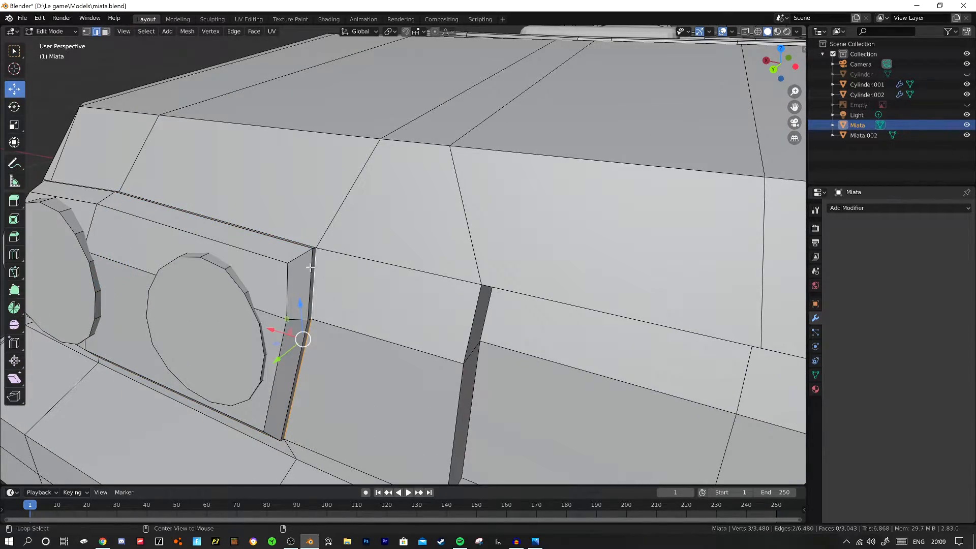
alt+shift+click(311, 267)
middle_drag(374, 298, 476, 283)
scroll(476, 285, up, 2)
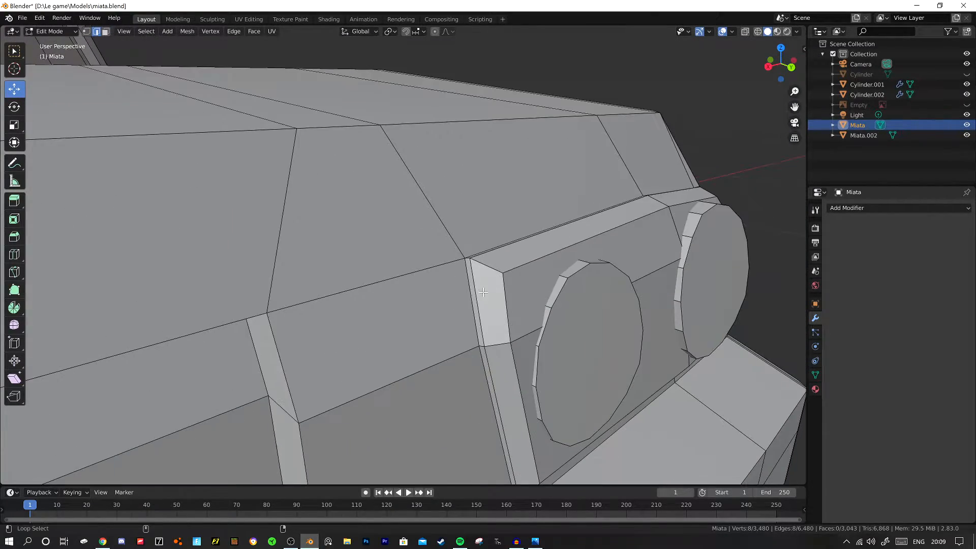
alt+shift+click(474, 298)
Extrude the selected rear light edge loops about 0.014 m along Y.
scroll(475, 299, down, 5)
middle_drag(398, 308, 364, 309)
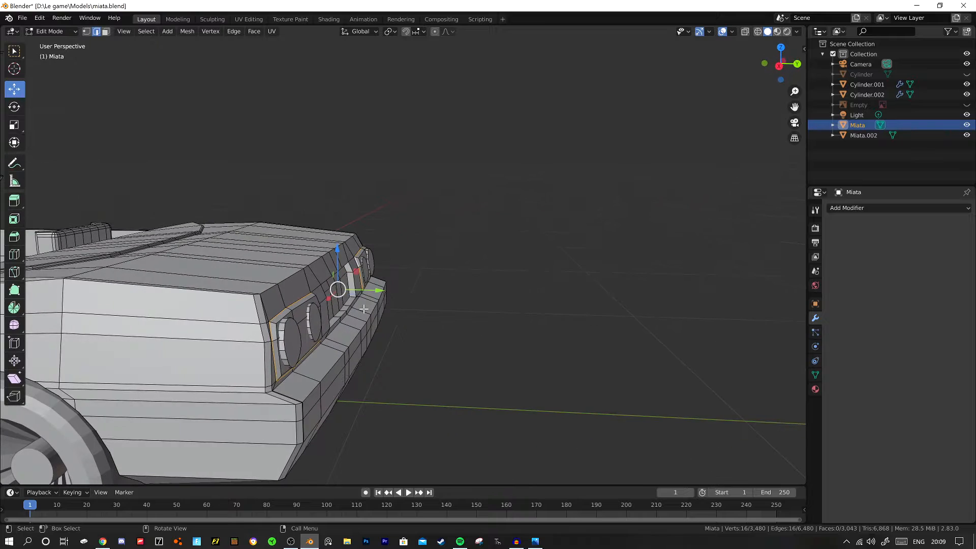
key(e)
key(y)
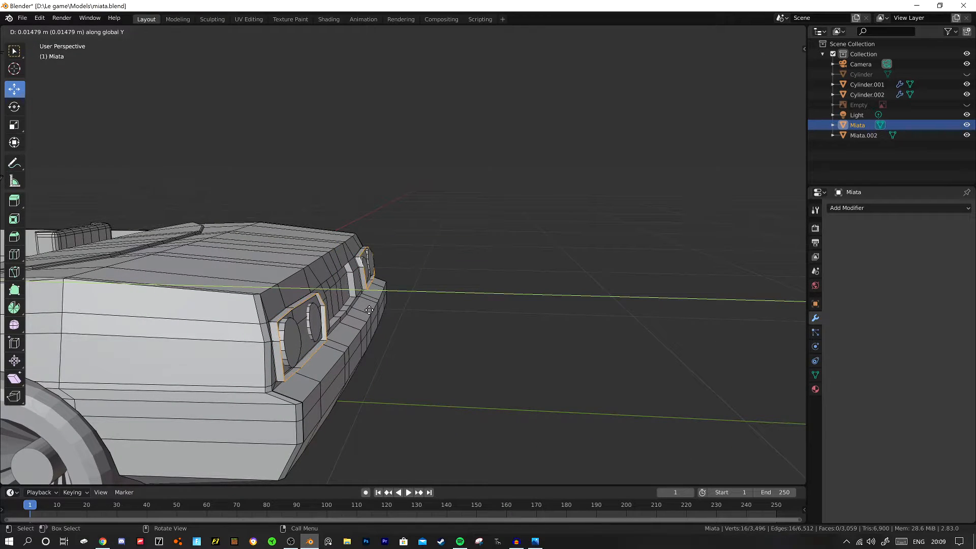
click(369, 310)
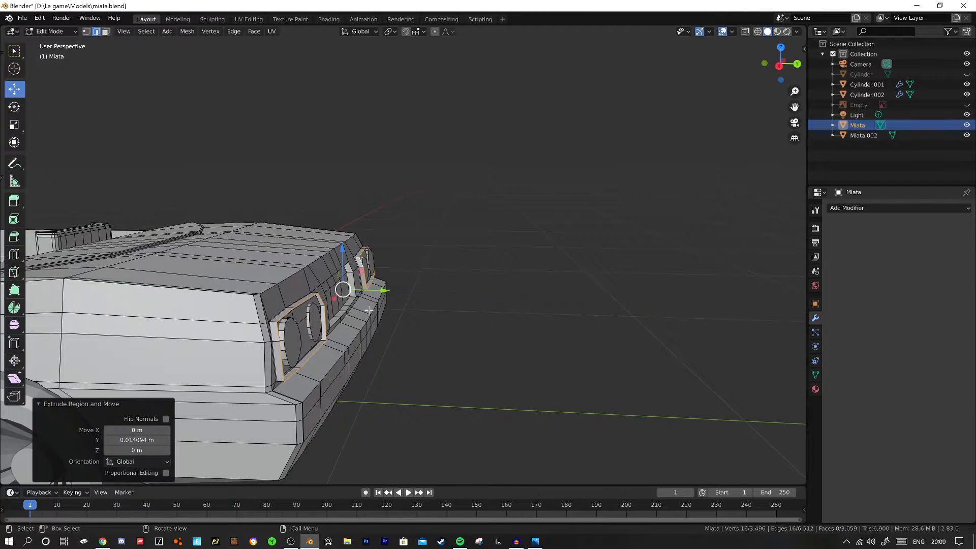
Try to fill the edge loop around the rear light recess with a face.
alt+click(307, 302)
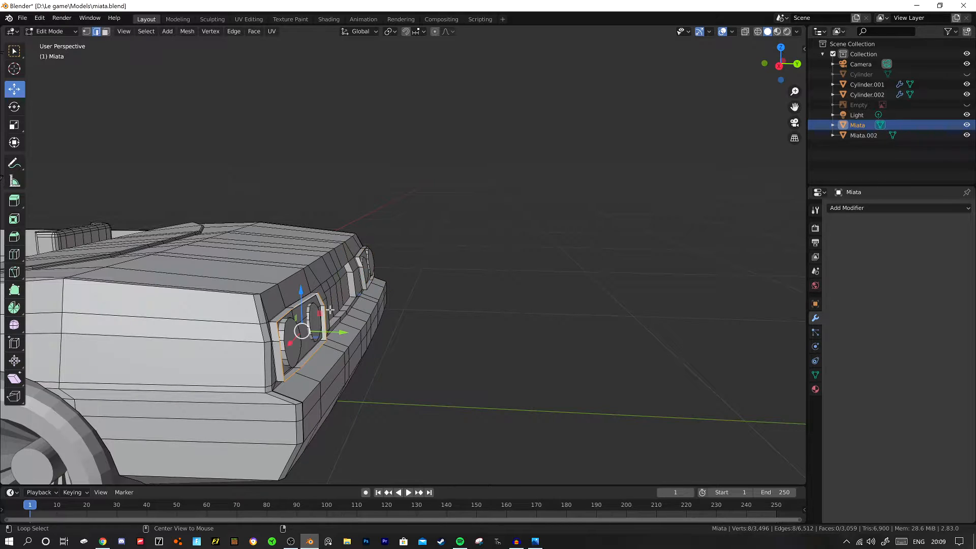
key(f)
middle_drag(322, 315, 362, 286)
Undo the face fill and the preceding extrusion of the rear light recess edges, and clear the selection.
key(ctrl+z)
key(ctrl+z)
key(ctrl+z)
key(ctrl+z)
key(alt+a)
Select all geometry linked to the car's main body shell.
scroll(397, 305, down, 4)
scroll(358, 292, up, 4)
shift+middle_drag(326, 326, 368, 261)
middle_drag(367, 261, 410, 256)
scroll(314, 266, down, 4)
middle_drag(300, 271, 289, 292)
click(352, 253)
key(l)
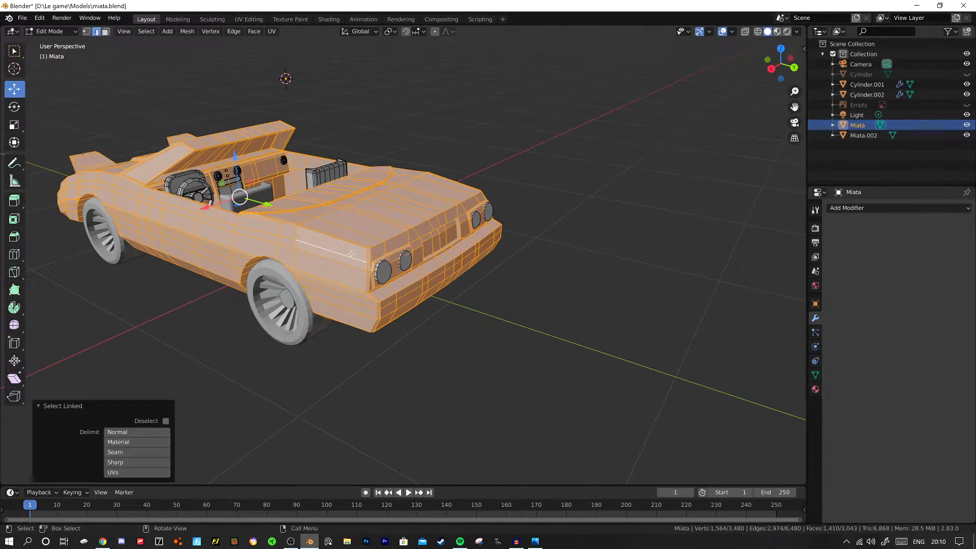
middle_drag(350, 253, 303, 346)
middle_drag(389, 326, 497, 313)
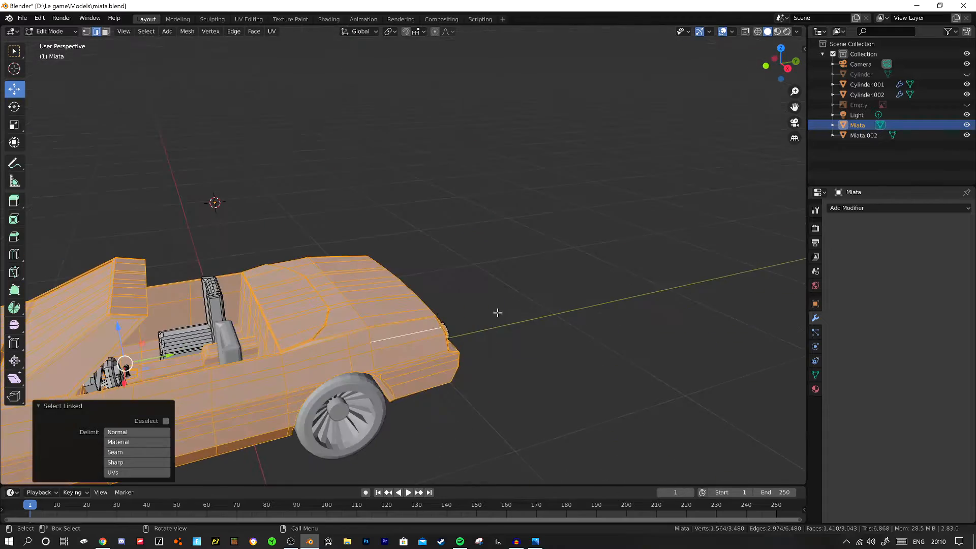
shift+middle_drag(356, 318, 249, 231)
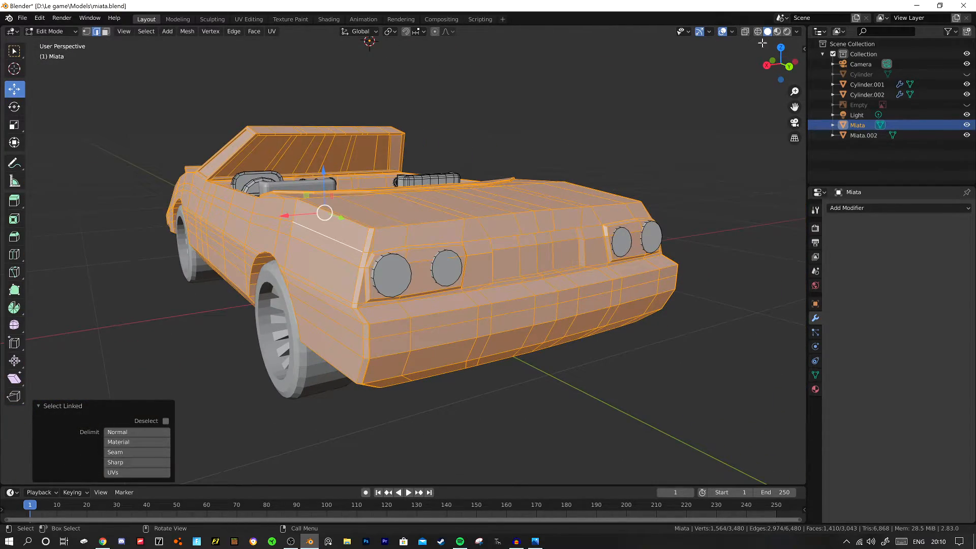
Show the model in Material Preview shading and rename the car's existing material as body.
key(z)
click(373, 275)
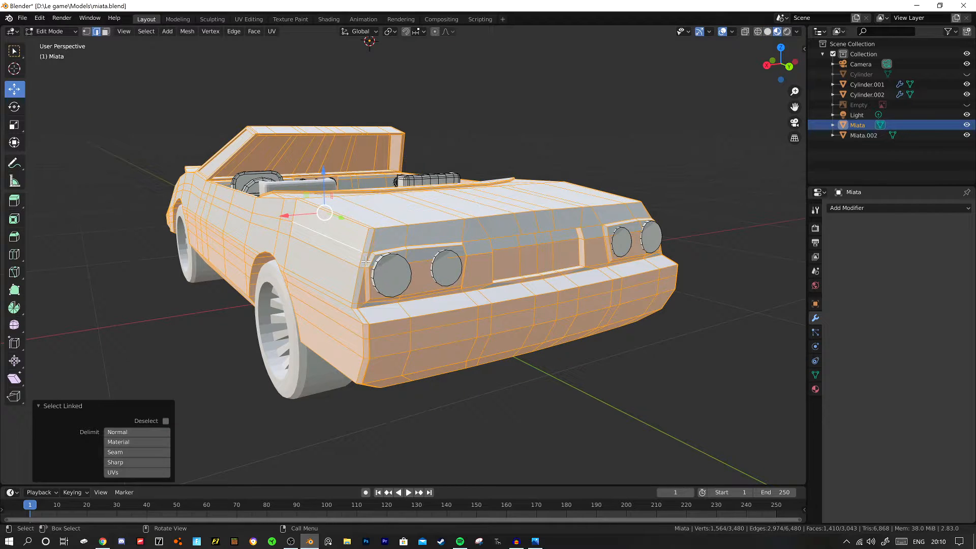
click(815, 388)
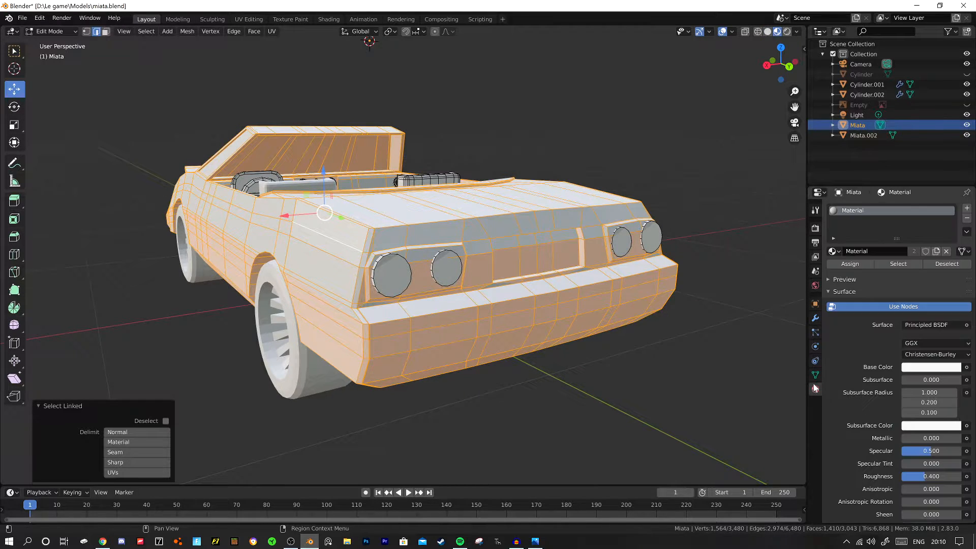
double_click(870, 250)
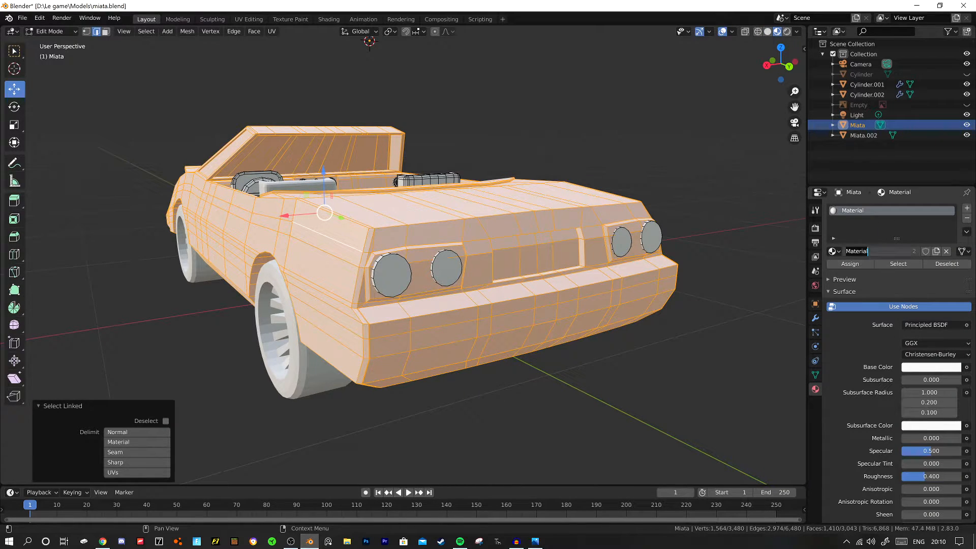
Set the body material's base color to pure red and deselect the car's geometry.
click(931, 367)
drag(905, 272, 908, 299)
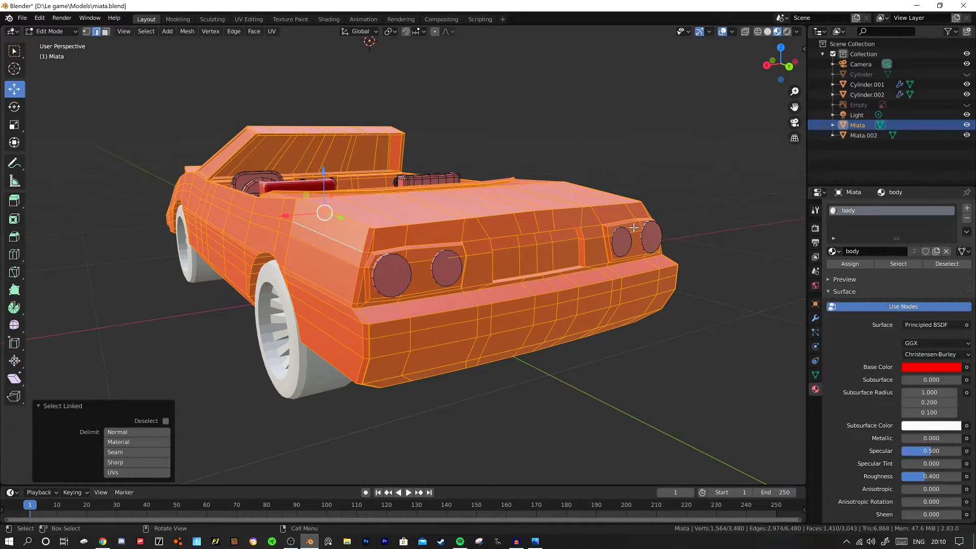
middle_drag(618, 275, 623, 305)
scroll(660, 279, up, 1)
click(660, 280)
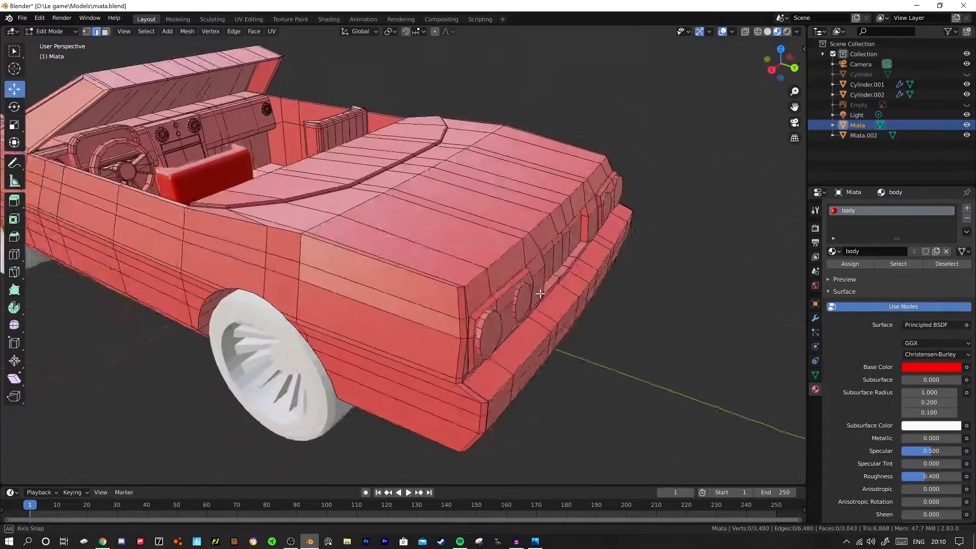
Add a second material slot to the Miata with a new material named interior.
scroll(457, 274, down, 4)
middle_drag(196, 254, 327, 244)
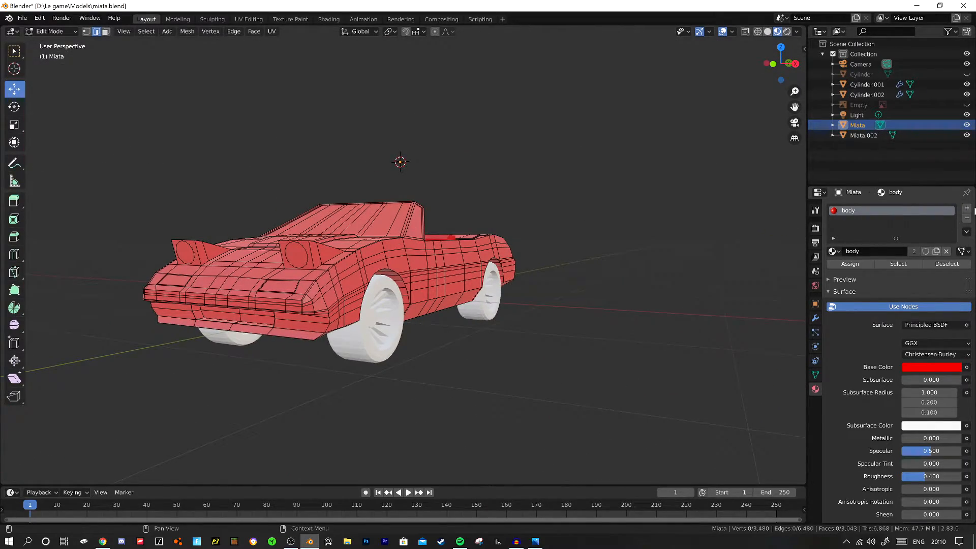
click(967, 209)
click(869, 273)
double_click(873, 273)
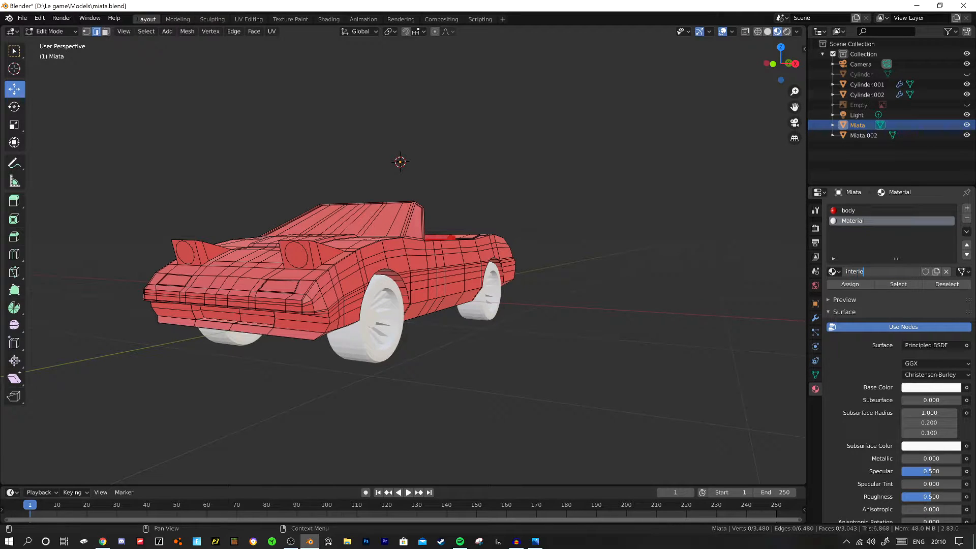
Join the separate driver's seat object, Miata.002, into the Miata object in Object Mode.
middle_drag(417, 256, 333, 295)
shift+middle_drag(569, 223, 365, 283)
scroll(364, 283, up, 5)
key(Tab)
click(391, 281)
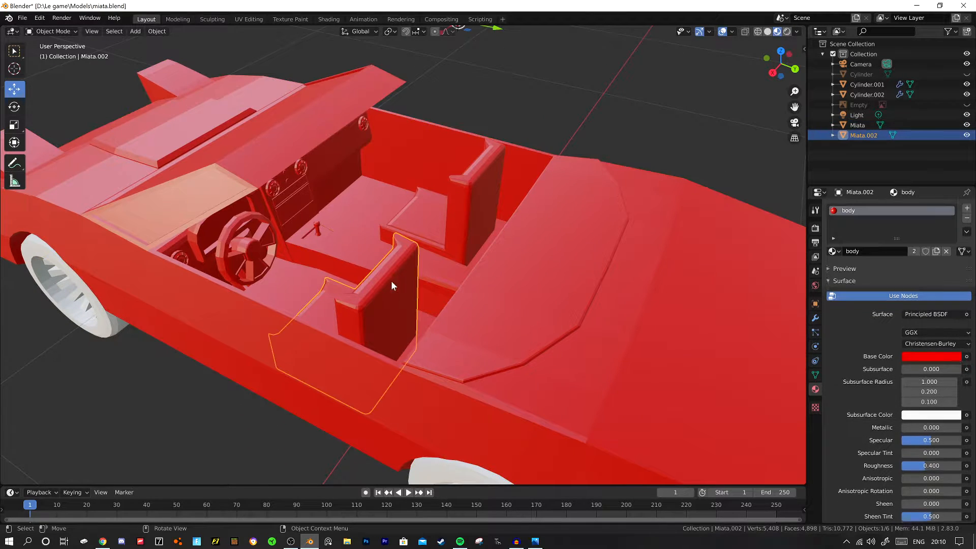
shift+click(405, 224)
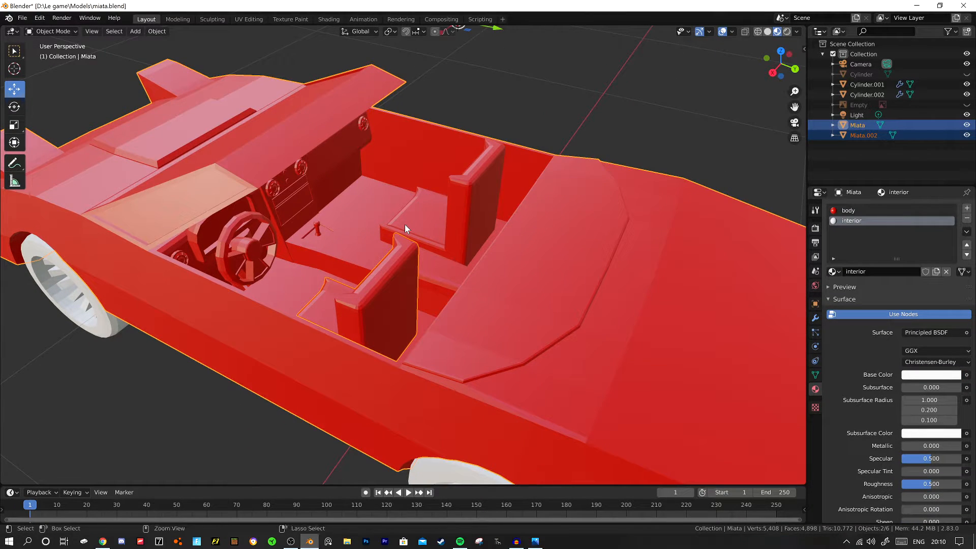
key(ctrl+j)
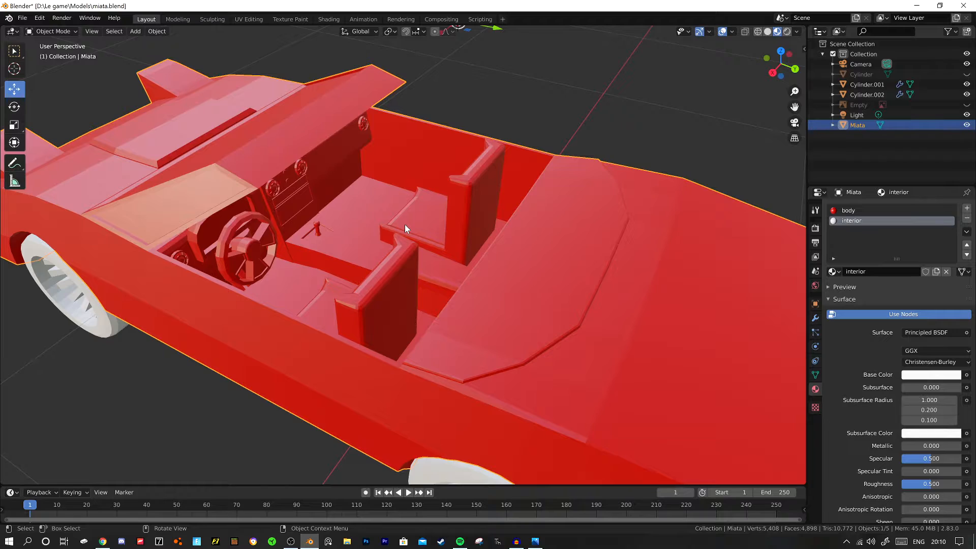
In Edit Mode, select the linked geometry of both seats, the two passenger-side dashboard vents and the lower console knob.
key(Tab)
key(l)
key(l)
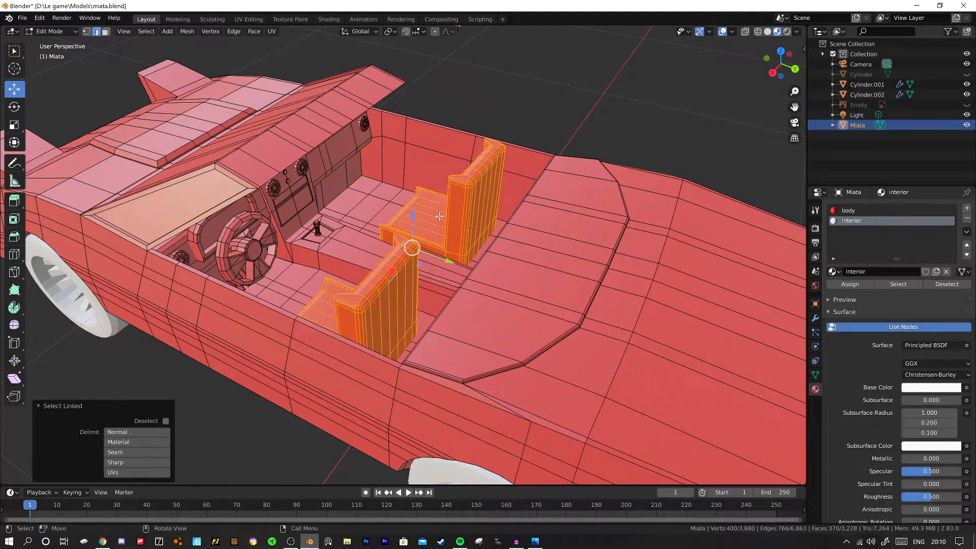
key(l)
middle_drag(350, 249, 268, 286)
key(alt+a)
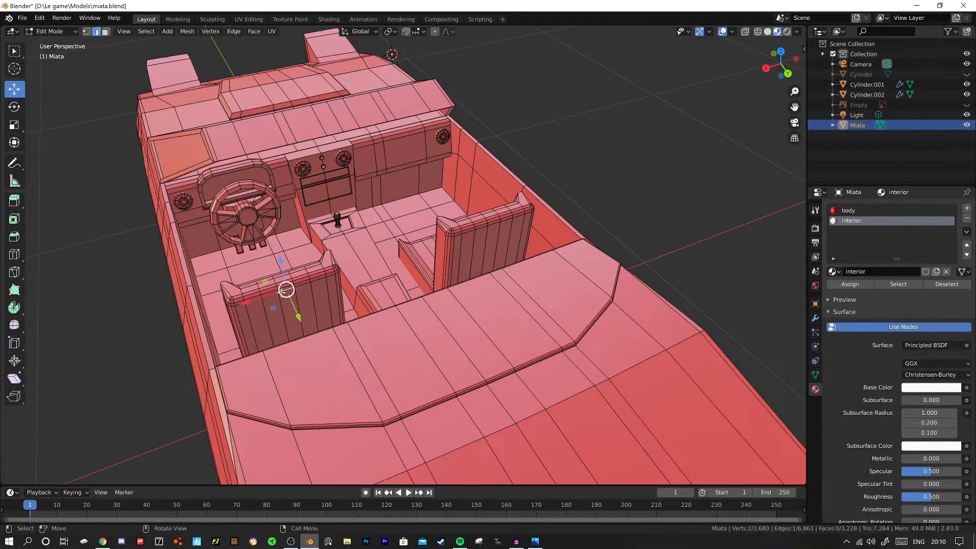
key(l)
key(l)
key(l)
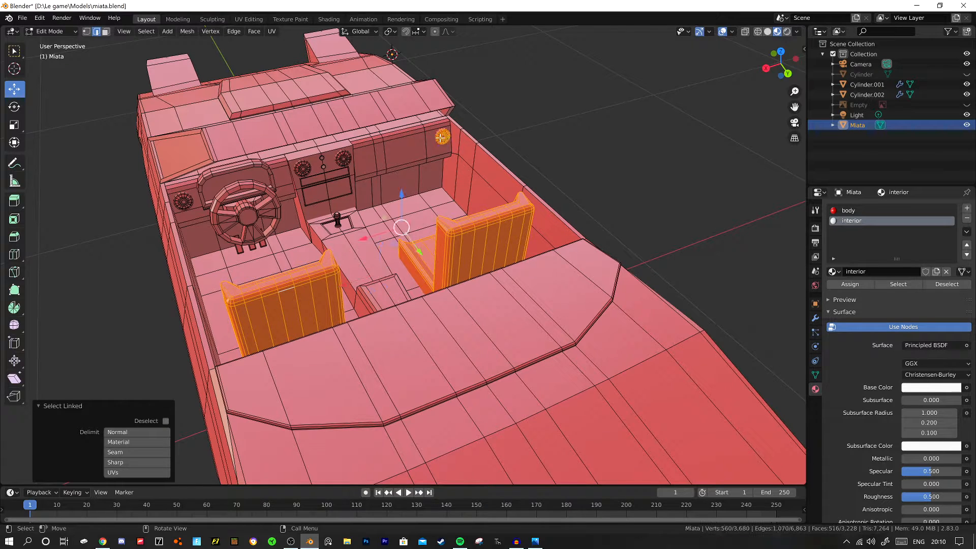
key(l)
key(l)
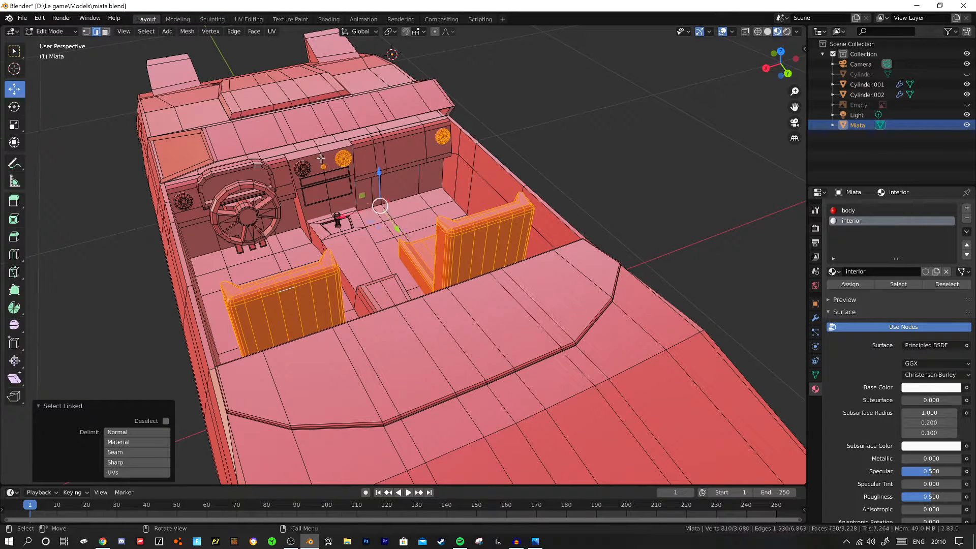
key(l)
key(ctrl+z)
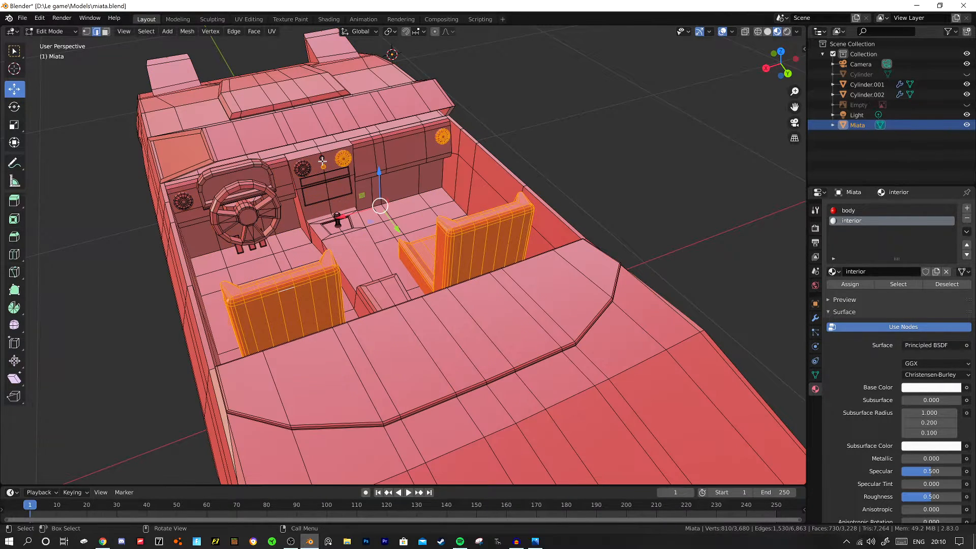
key(l)
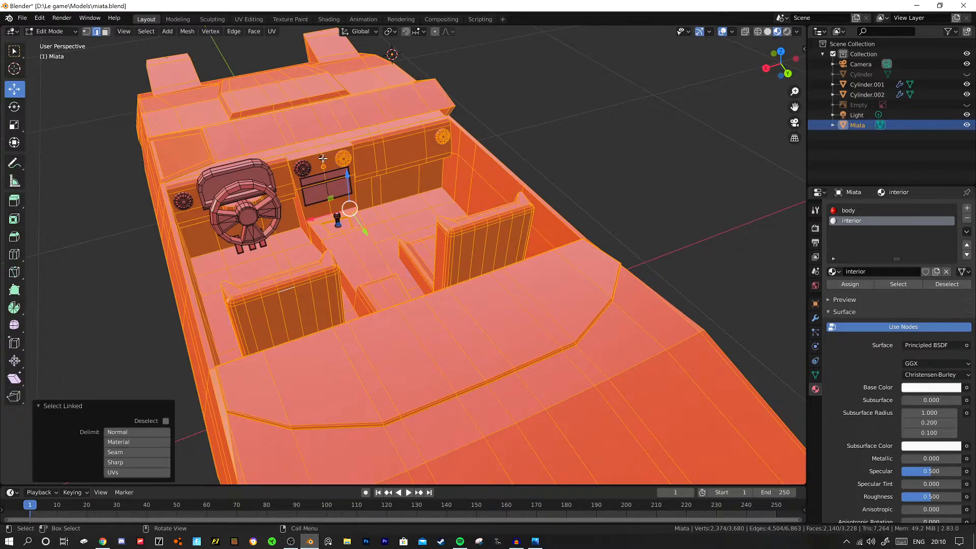
key(ctrl+z)
Add the upper console knob and the center vent nearer the driver to the selection.
scroll(322, 157, up, 5)
shift+middle_drag(322, 157, 461, 243)
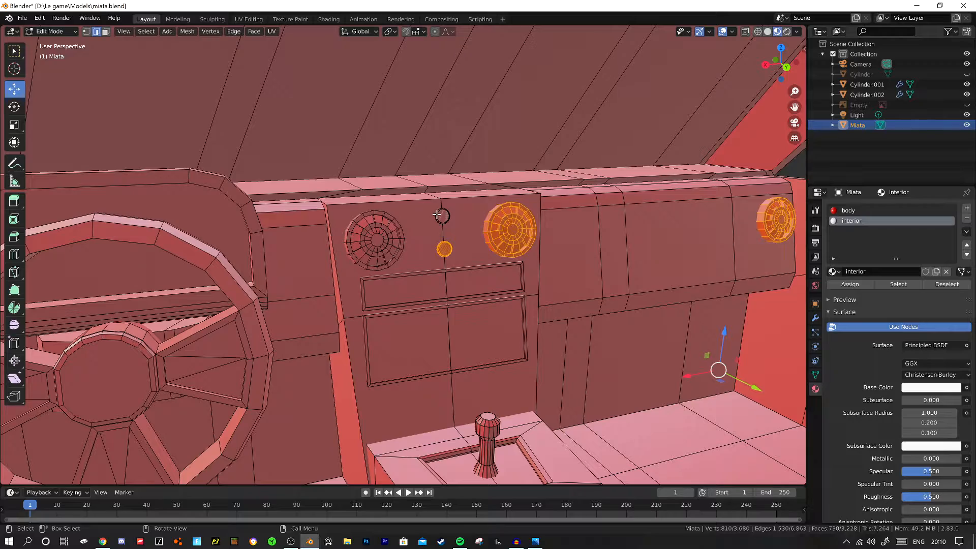
key(l)
key(l)
Add the gear lever, steering wheel, instrument cluster and outer driver-side vent to the selection.
scroll(399, 277, down, 5)
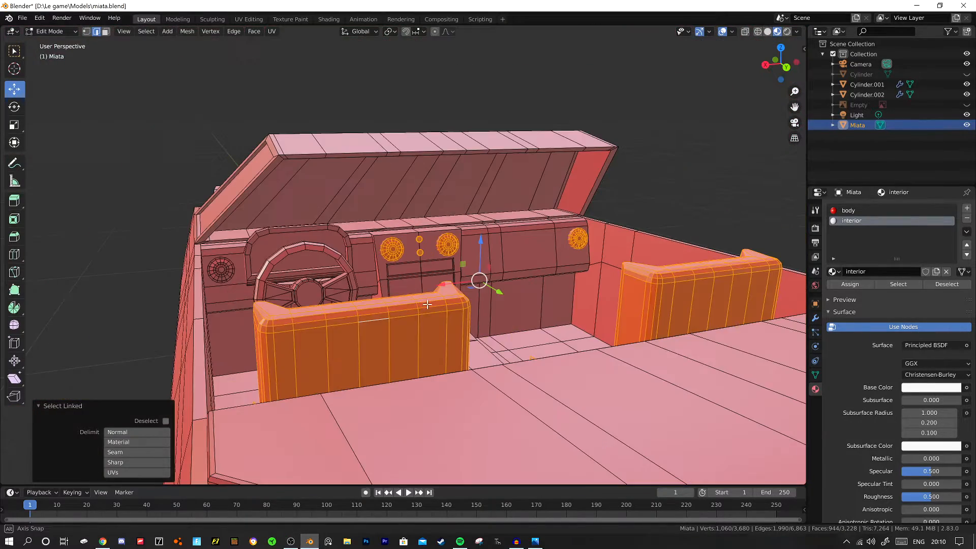
middle_drag(428, 304, 337, 235)
key(l)
key(l)
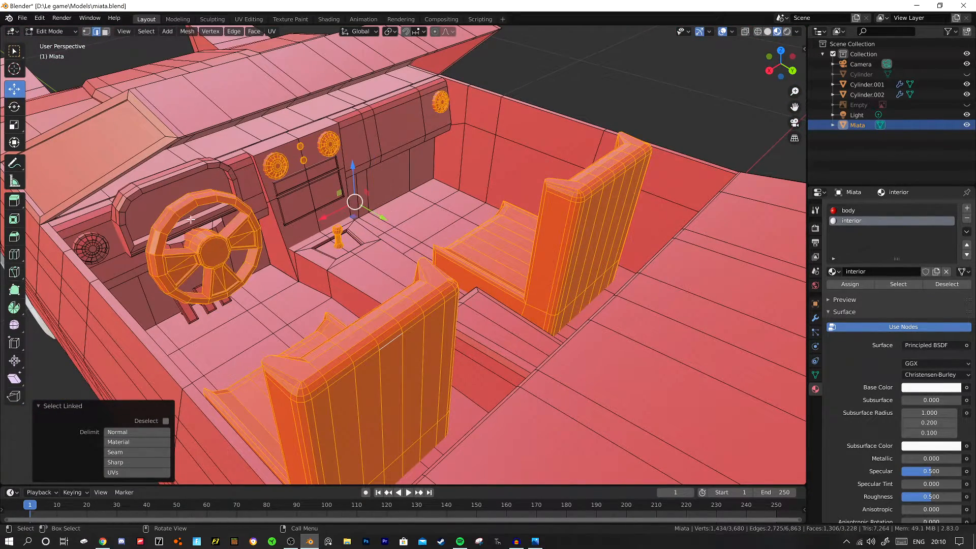
key(l)
key(l)
Add the three pedals below the steering wheel to the selection.
middle_drag(92, 248, 138, 402)
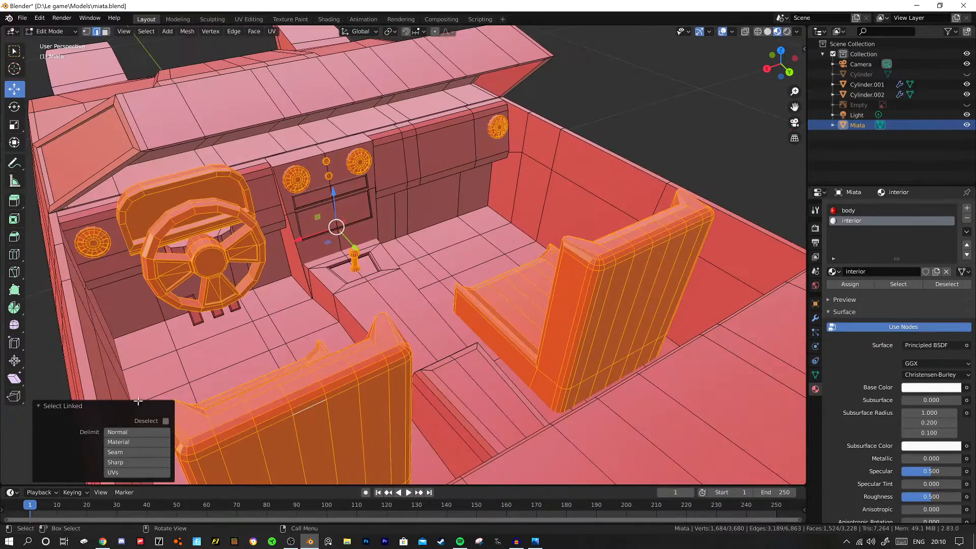
middle_drag(218, 293, 125, 269)
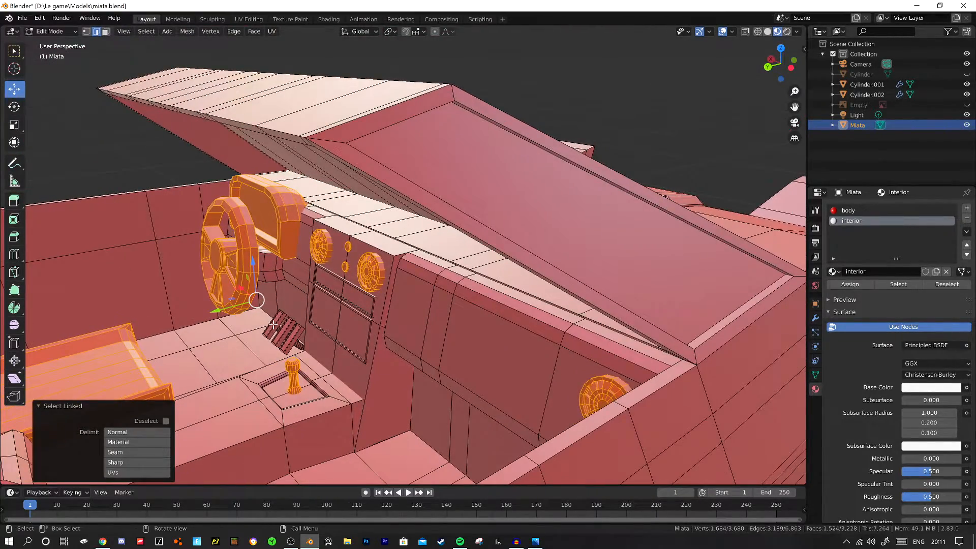
key(l)
middle_drag(298, 345, 282, 339)
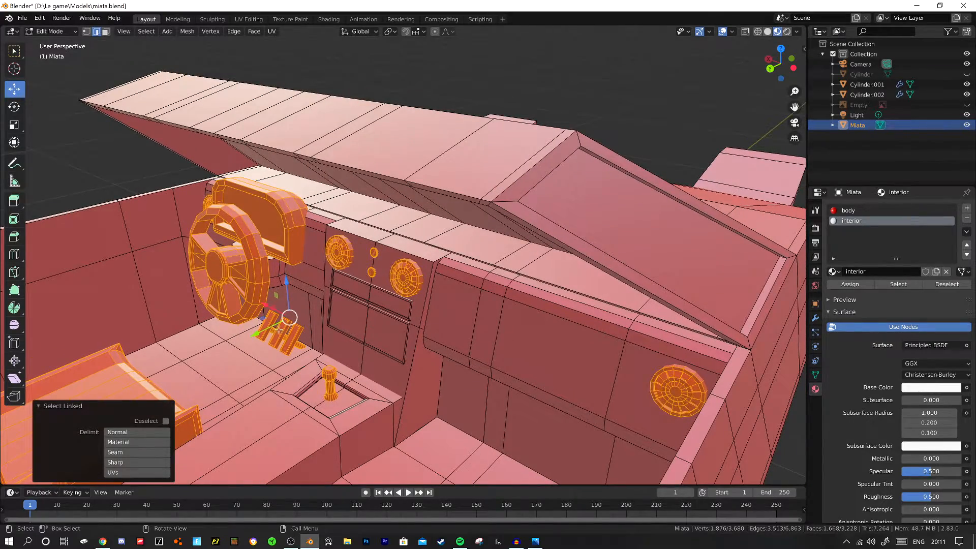
Switch to face selection and add the row of faces along the dashboard's top, from driver's end to passenger's end.
scroll(345, 322, down, 3)
middle_drag(354, 315, 413, 318)
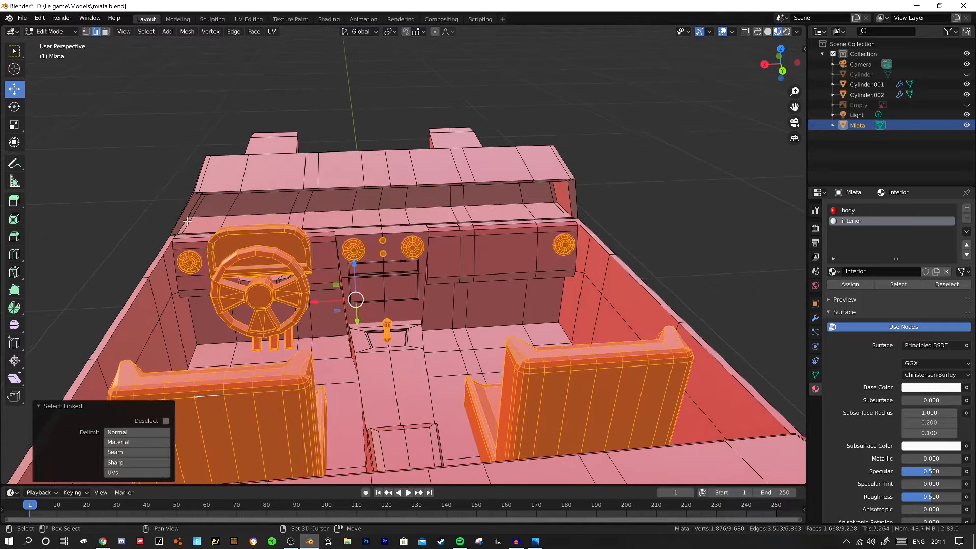
middle_drag(190, 226, 176, 220)
shift+click(184, 227)
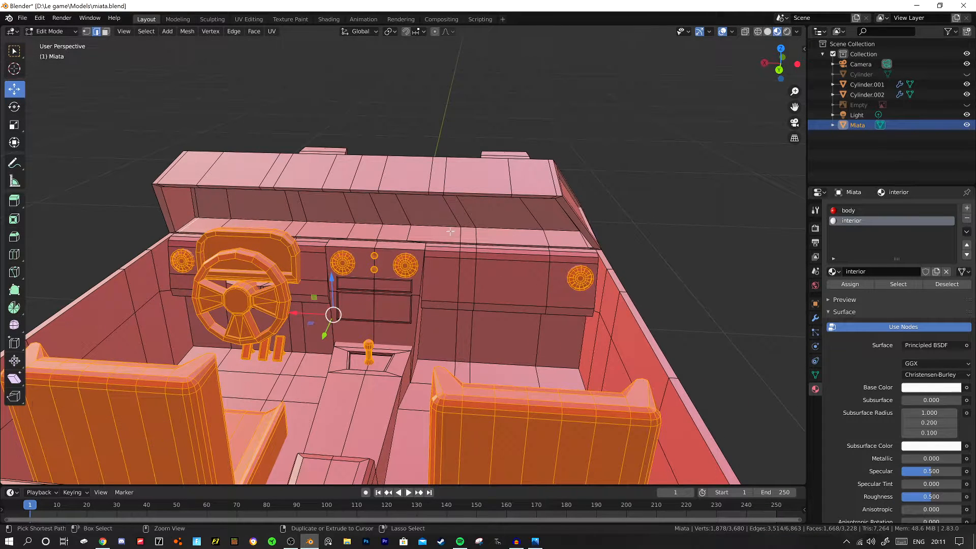
click(105, 32)
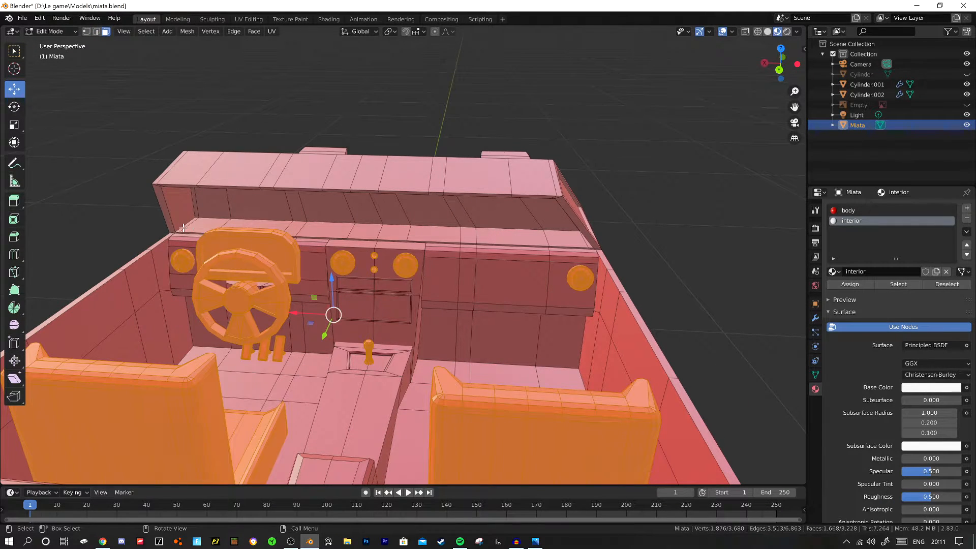
shift+click(183, 227)
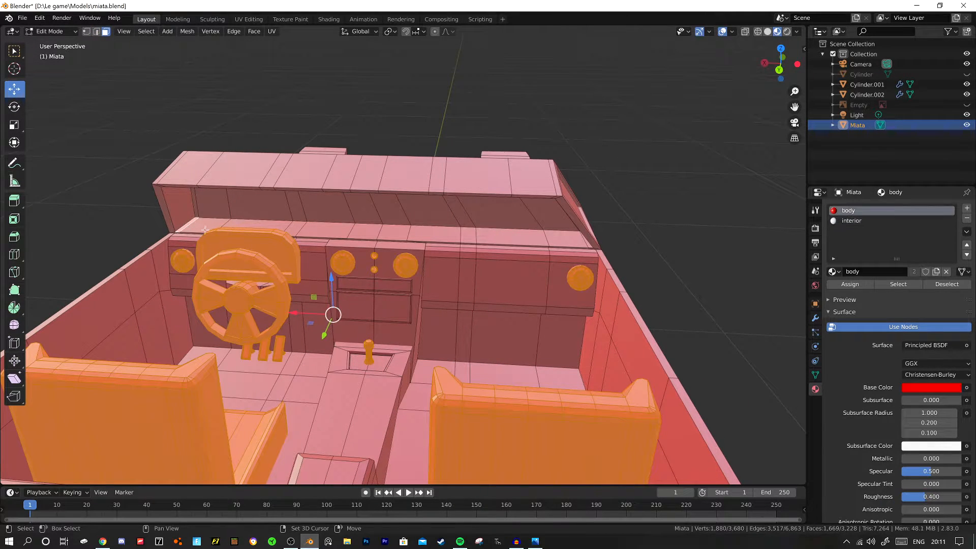
ctrl+click(588, 245)
Add the small faces at the passenger end of the dashboard's top edge to the selection.
middle_drag(588, 246, 528, 293)
scroll(576, 255, up, 2)
scroll(633, 319, up, 2)
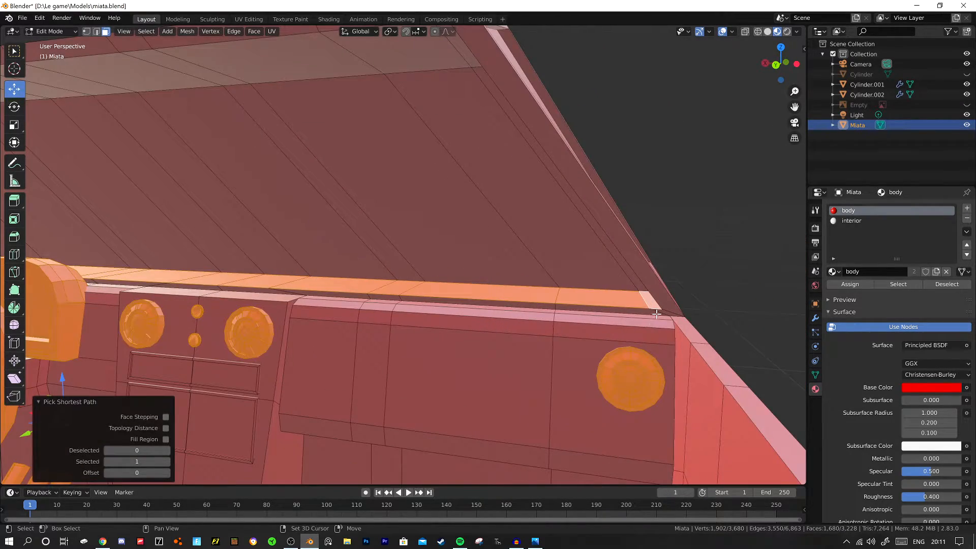
shift+click(663, 311)
shift+click(644, 311)
scroll(488, 310, down, 4)
middle_drag(366, 293, 609, 228)
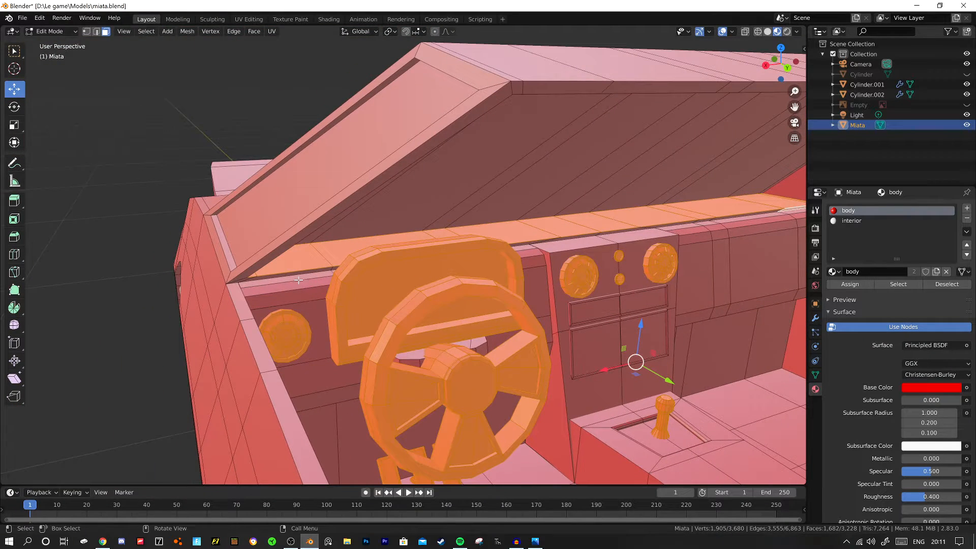
Add the narrow faces along the dashboard's upper front edge, from the driver's end to the passenger's end, to the selection.
ctrl+click(246, 280)
shift+click(244, 280)
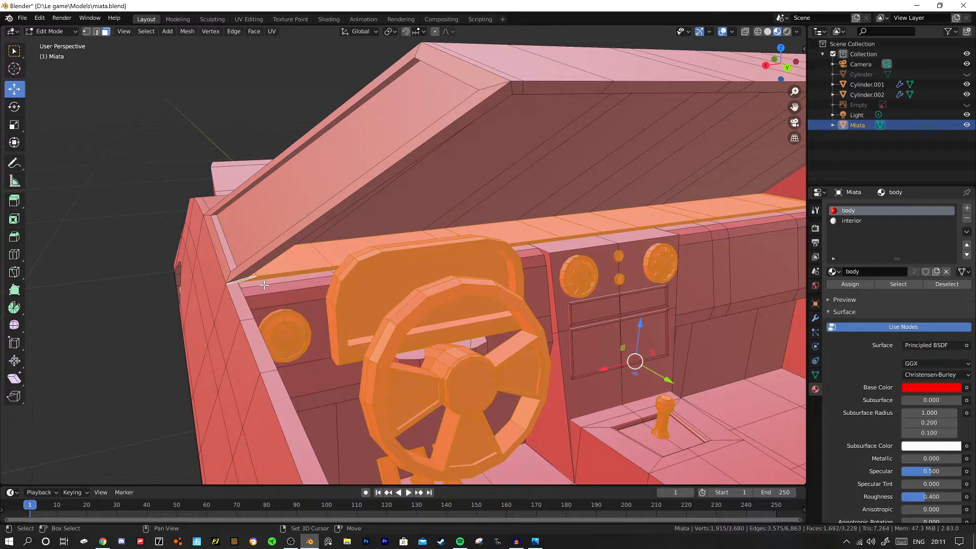
shift+click(265, 286)
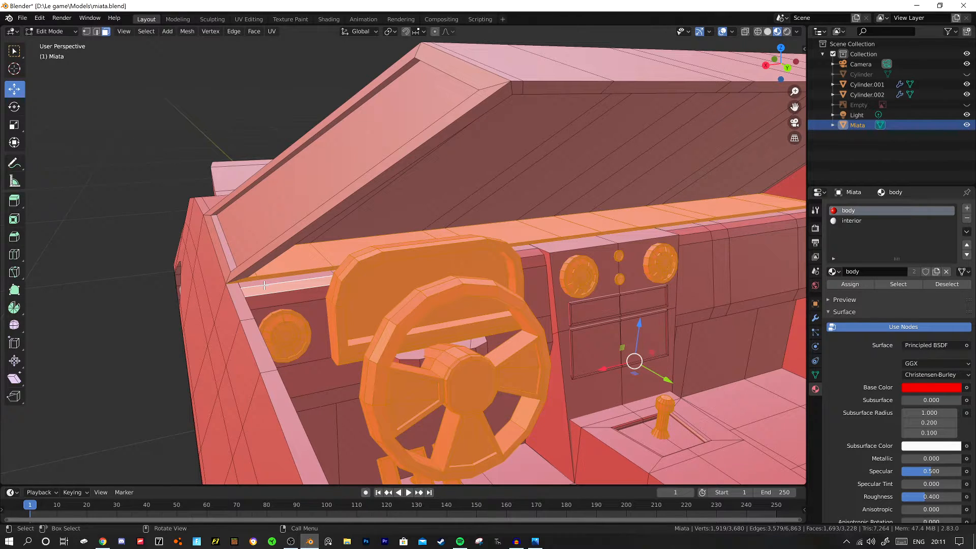
shift+click(281, 284)
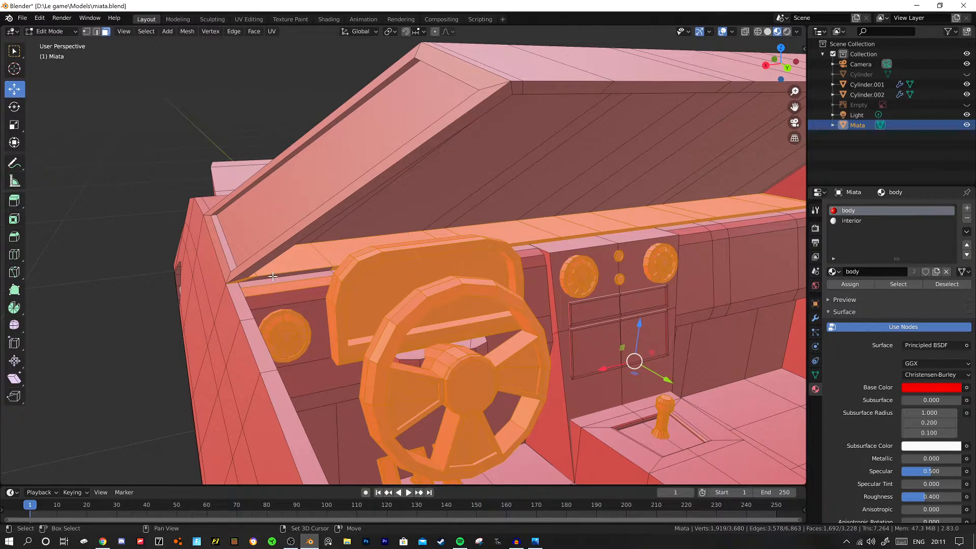
shift+click(273, 277)
middle_drag(273, 277, 454, 250)
ctrl+click(550, 259)
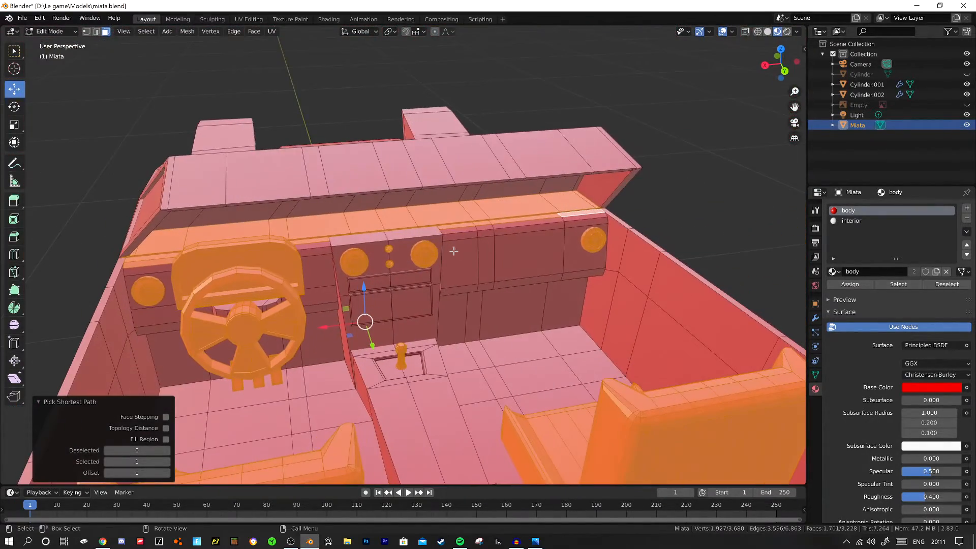
Add the two faces on top of the centre stack between the dashboard halves to the selection.
shift+click(363, 238)
key(l)
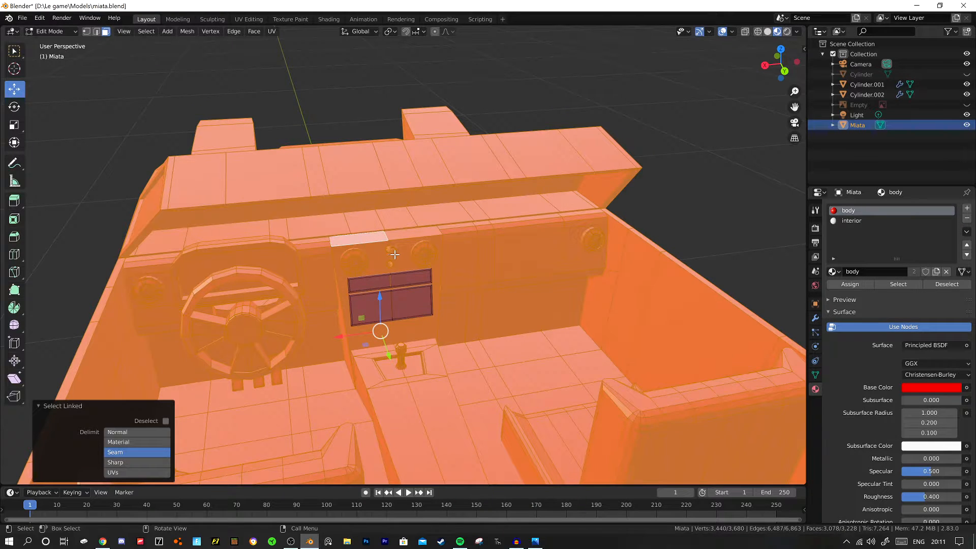
key(ctrl+z)
scroll(394, 255, up, 3)
shift+click(430, 221)
middle_drag(439, 224, 389, 235)
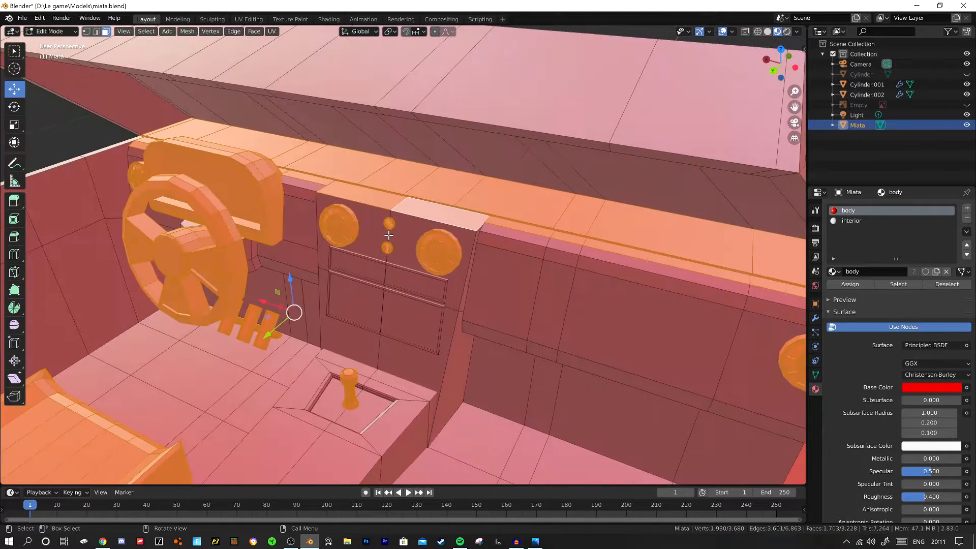
Add the centre stack's side and front faces around the vents and the upper recessed slot's faces to the selection.
shift+click(476, 240)
shift+click(415, 246)
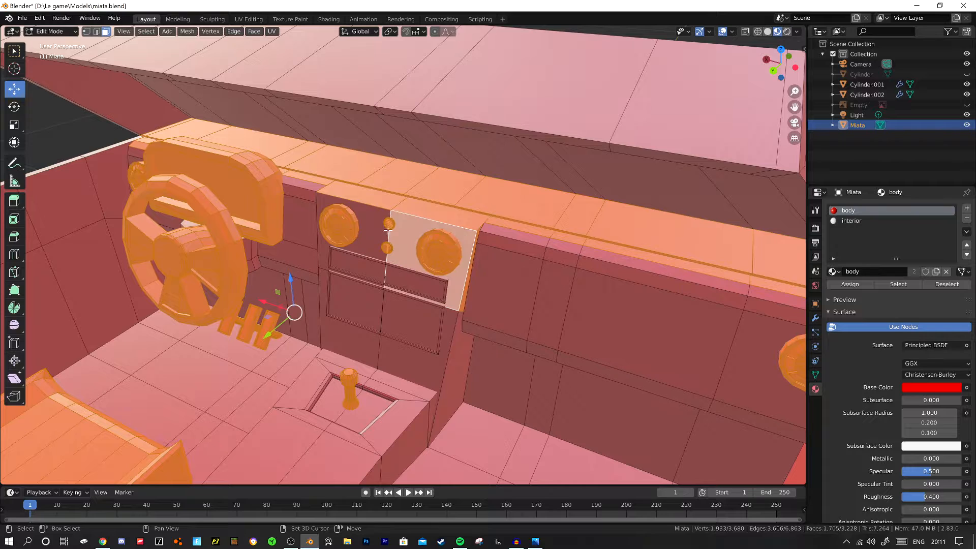
shift+click(369, 229)
shift+click(362, 267)
shift+click(405, 271)
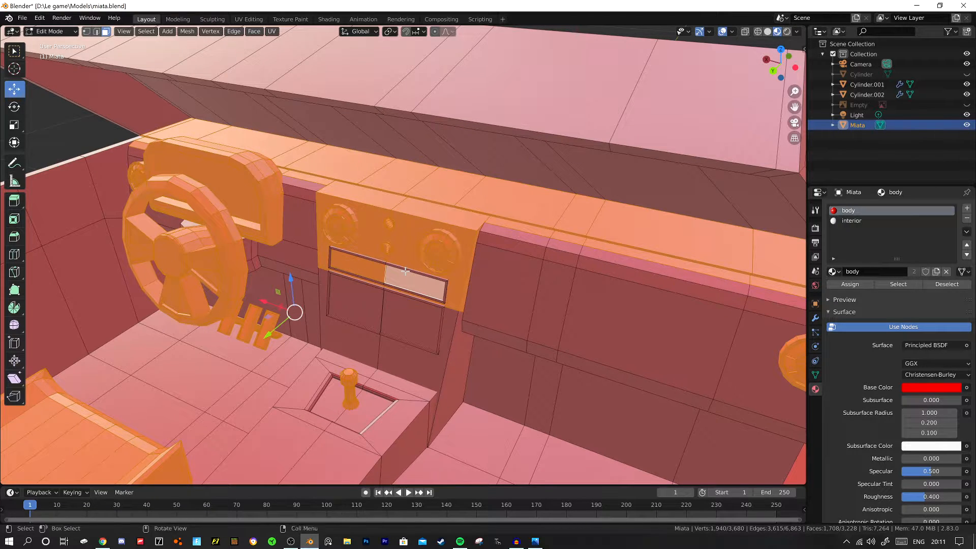
key(ctrl+KP_Add)
key(z)
key(Escape)
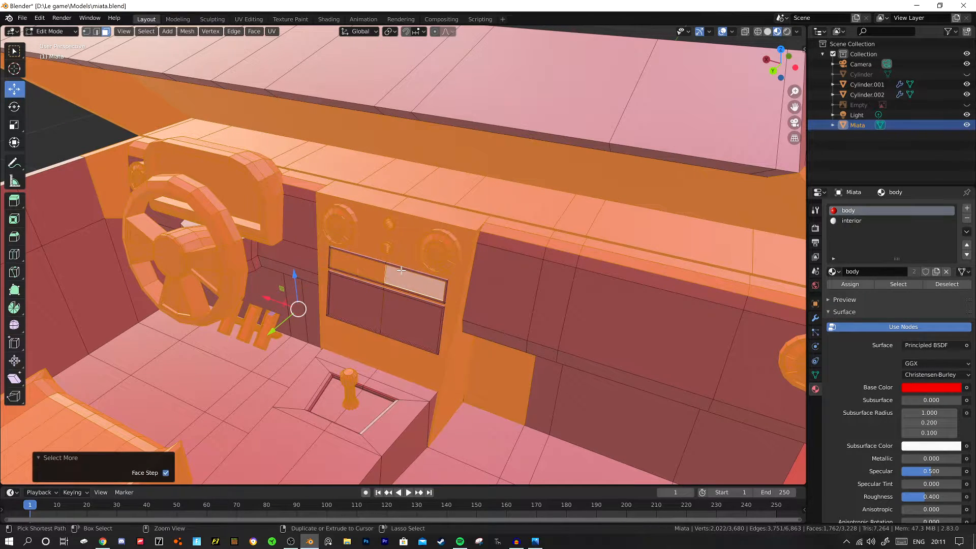
key(ctrl+z)
Box-select the rest of the centre stack and the adjoining passenger-side dashboard faces into the selection.
shift+drag(319, 242, 559, 365)
middle_drag(543, 362, 482, 340)
scroll(481, 340, down, 5)
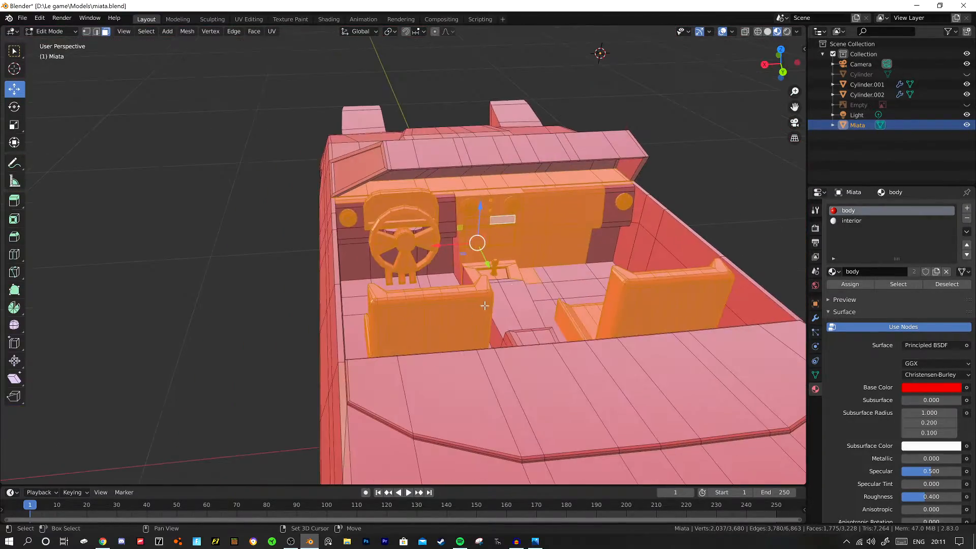
Box-select the remaining dashboard faces, the front footwell and the front of the driver's door panel into the selection.
middle_drag(484, 305, 382, 316)
shift+drag(707, 281, 456, 407)
middle_drag(581, 351, 579, 333)
shift+drag(636, 239, 528, 297)
middle_drag(546, 279, 493, 307)
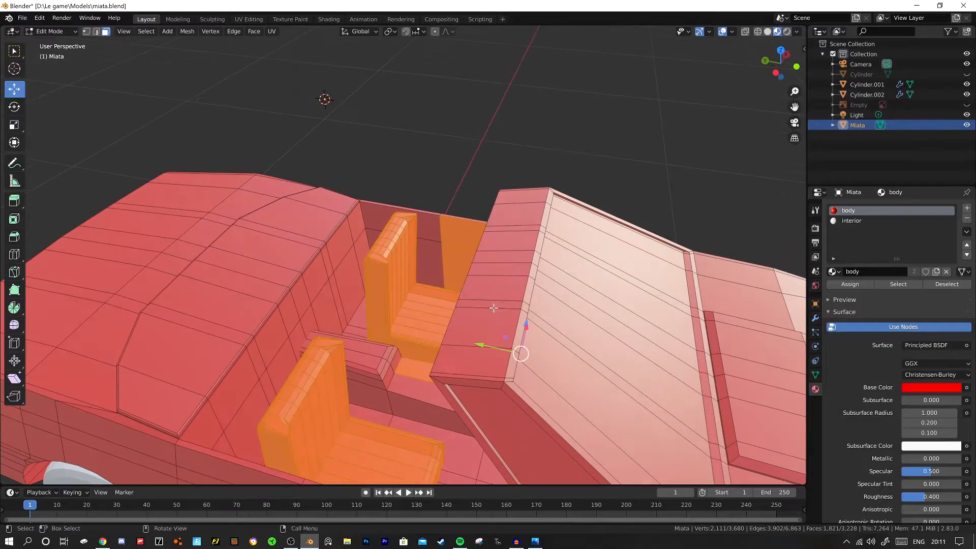
Box-select the rest of the driver-side inner wall and floor around the driver's seat into the selection.
shift+drag(454, 230, 348, 334)
middle_drag(425, 223, 370, 234)
shift+click(227, 305)
middle_drag(236, 302, 396, 262)
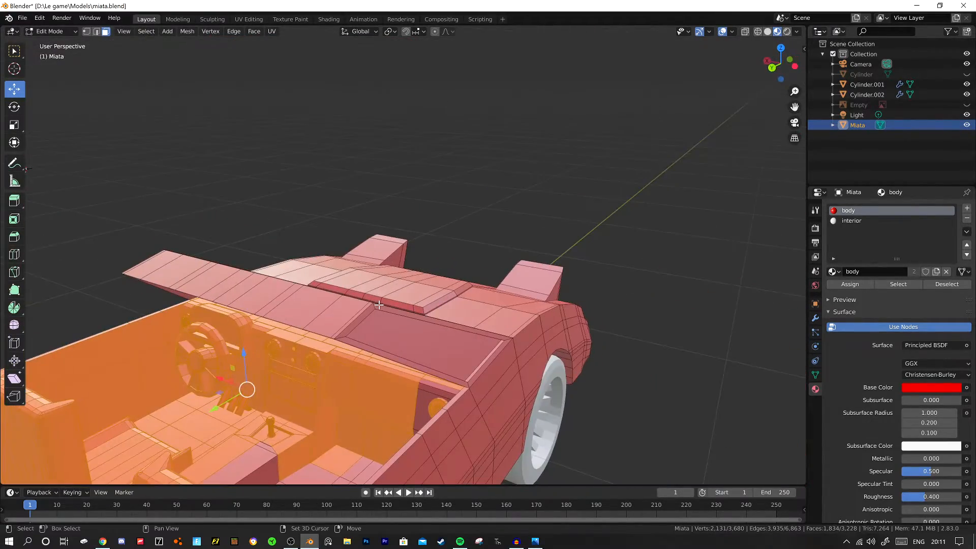
Box-select the passenger-side inner door panel and the neighbouring floor faces into the selection.
middle_drag(337, 303, 436, 281)
shift+click(403, 296)
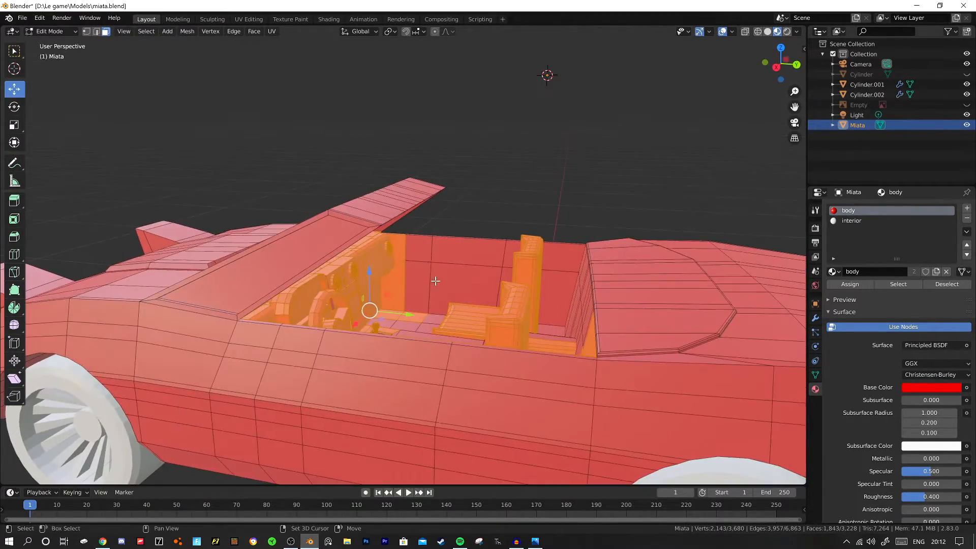
shift+drag(395, 241, 501, 334)
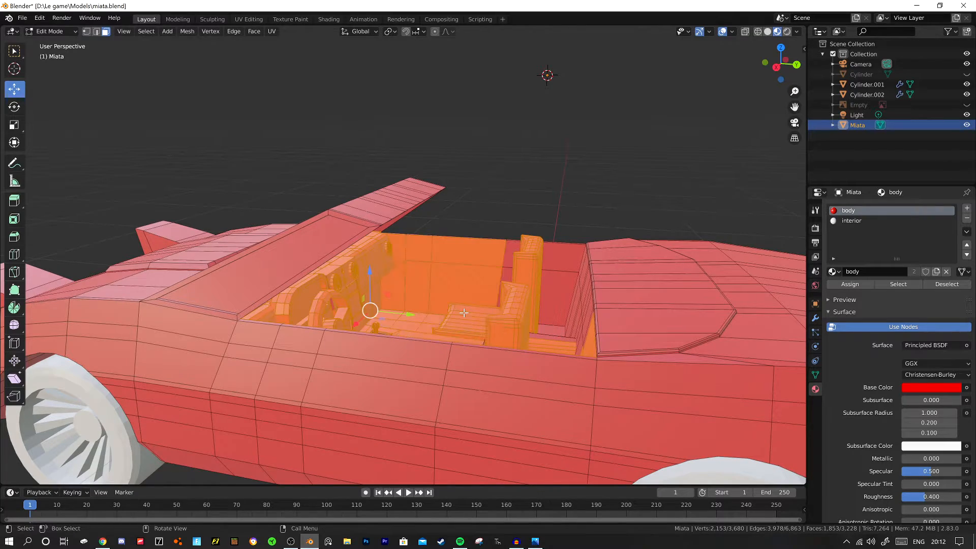
middle_drag(501, 334, 306, 299)
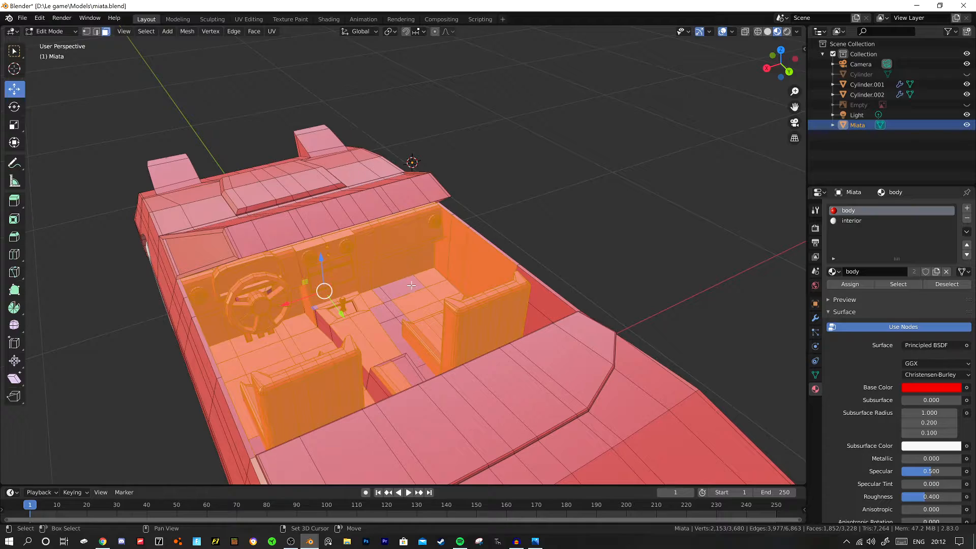
Box-select the remaining passenger floor and centre tunnel faces between the seats into the selection.
drag(307, 406, 307, 407)
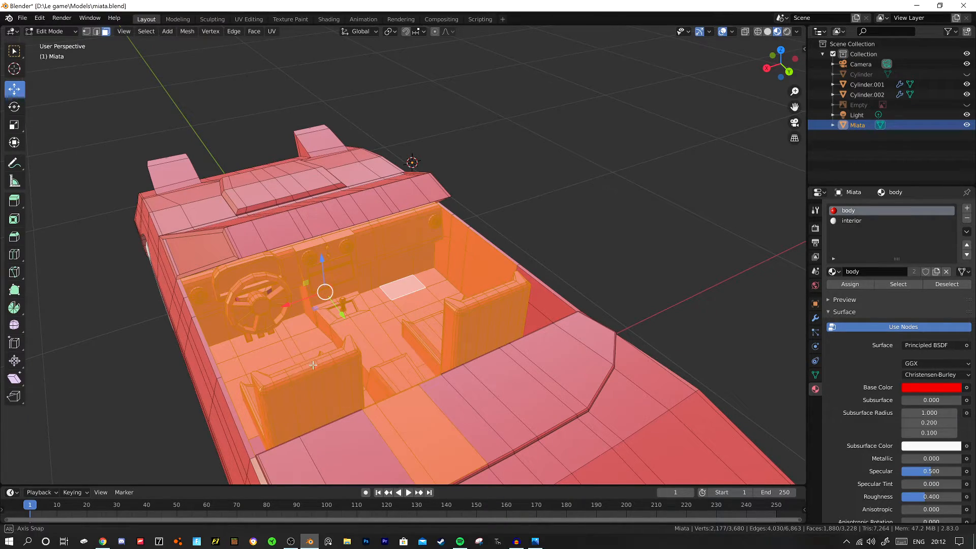
middle_drag(313, 365, 358, 369)
middle_drag(436, 378, 489, 366)
shift+middle_drag(430, 354, 505, 266)
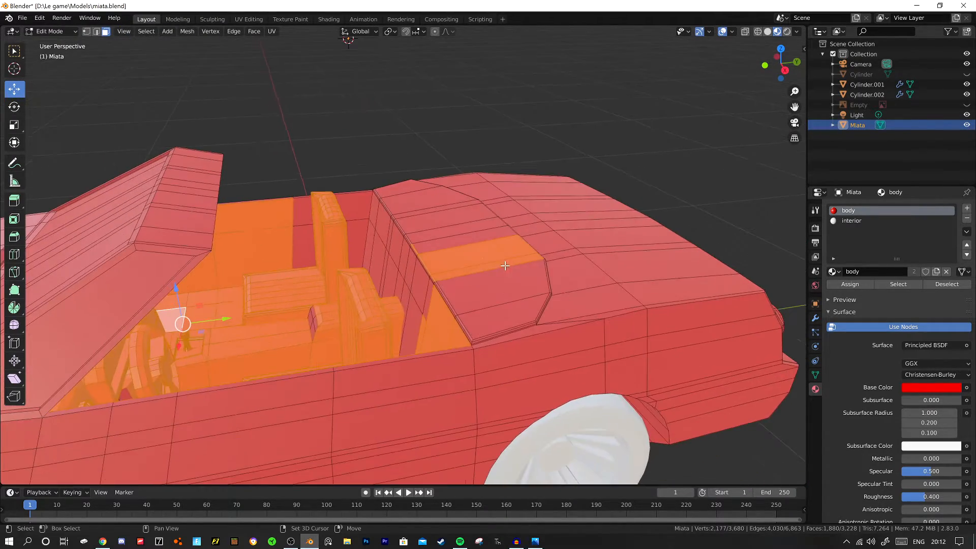
middle_drag(372, 265, 415, 255)
alt+shift+click(274, 299)
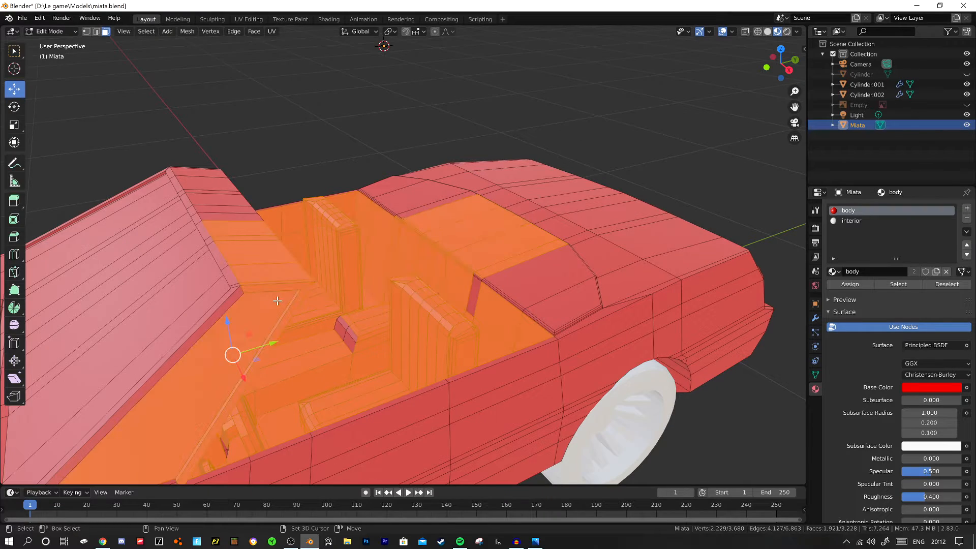
key(ctrl+z)
Box-select the rear part of the passenger-side inner wall and the floor behind the seats into the selection.
drag(313, 230, 389, 248)
middle_drag(390, 249, 393, 302)
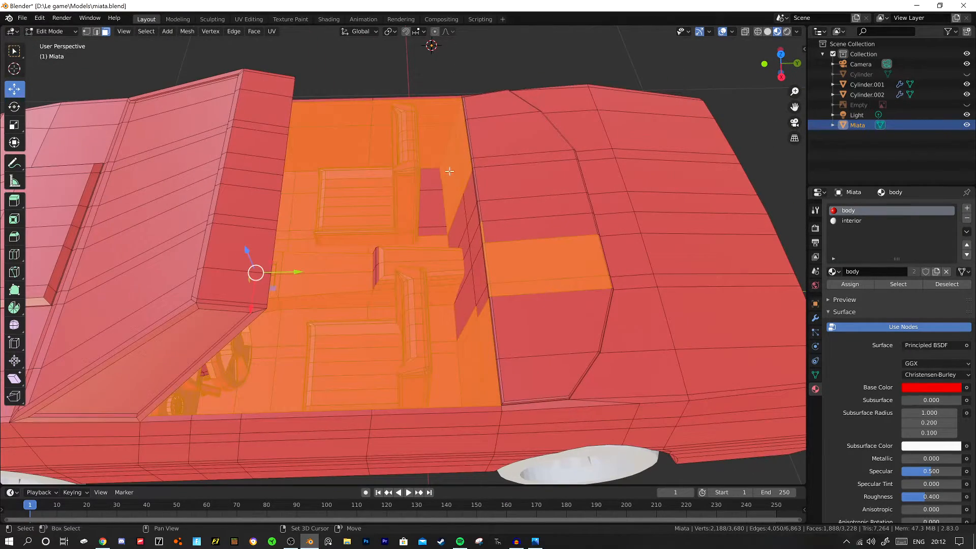
drag(429, 181, 360, 336)
middle_drag(360, 336, 489, 287)
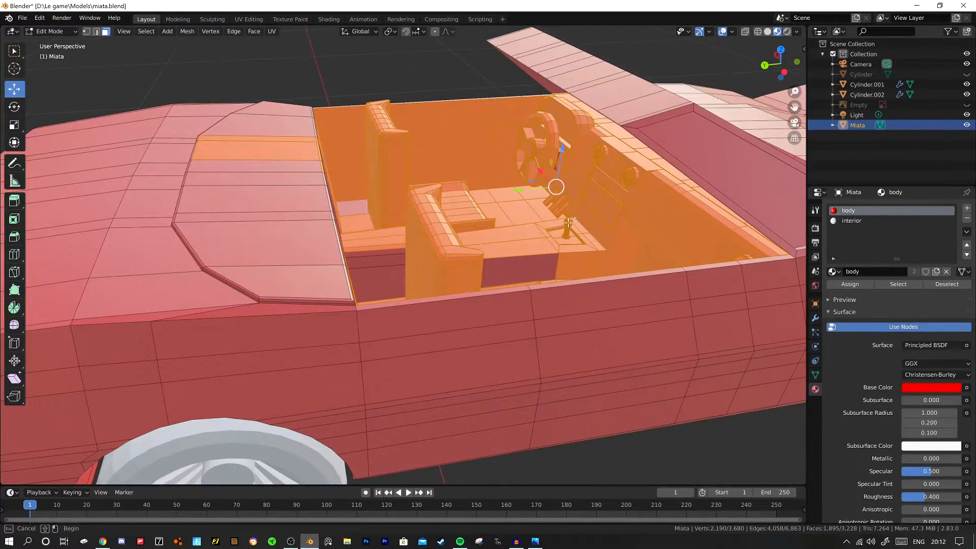
Box-select the centre tunnel's side and the rear wall behind the passenger seat into the selection, and dismiss the chat notification.
drag(568, 222, 338, 275)
middle_drag(338, 275, 377, 263)
middle_drag(555, 272, 585, 258)
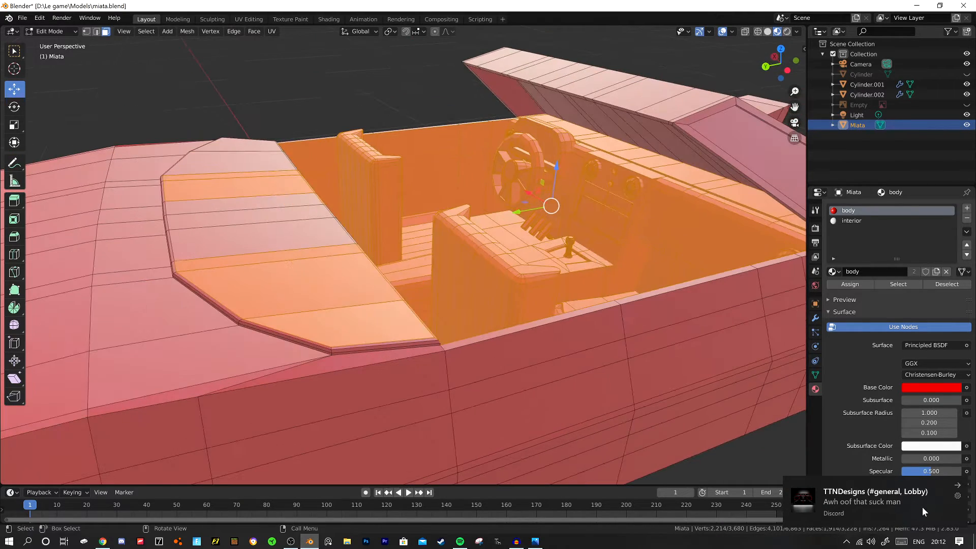
click(958, 486)
Box-select the leftover interior faces around the steering wheel into the selection.
middle_drag(592, 189, 487, 168)
key(b)
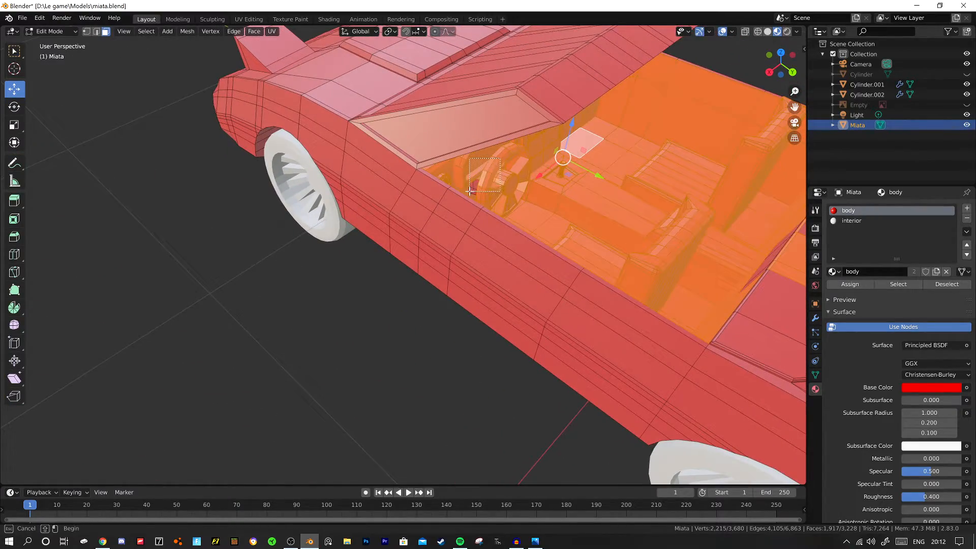
scroll(555, 208, down, 6)
scroll(413, 283, up, 5)
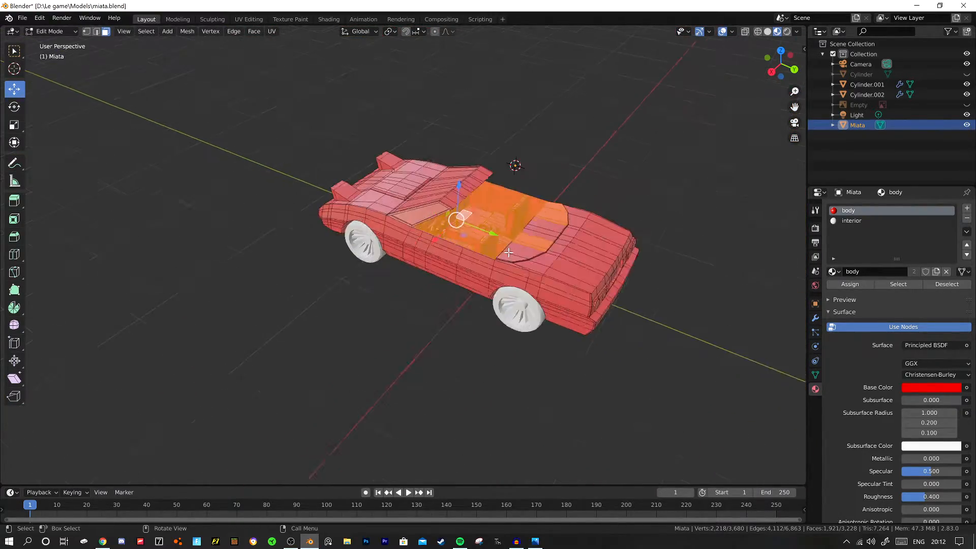
shift+middle_drag(587, 221, 402, 265)
scroll(412, 357, up, 3)
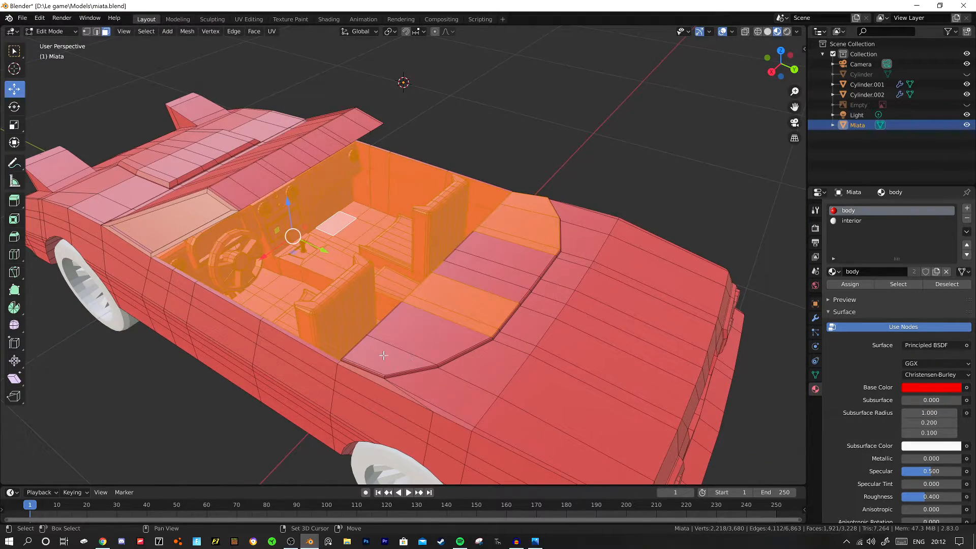
Add all the top faces of the soft-top cover and the last rear-wall faces behind the seats to the selection.
shift+click(384, 355)
ctrl+click(511, 233)
middle_drag(488, 269, 421, 265)
drag(467, 313, 467, 312)
middle_drag(467, 312, 543, 339)
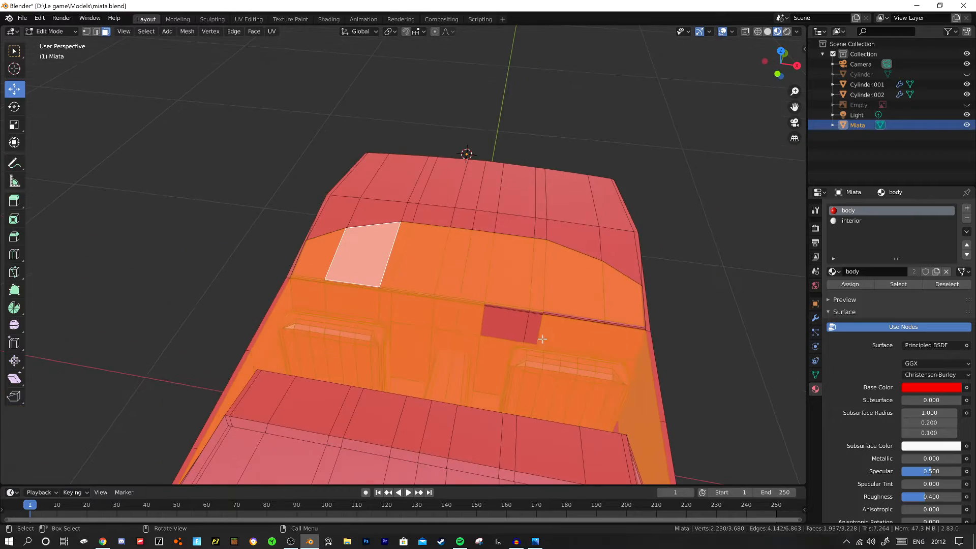
drag(610, 337, 611, 337)
middle_drag(610, 337, 406, 265)
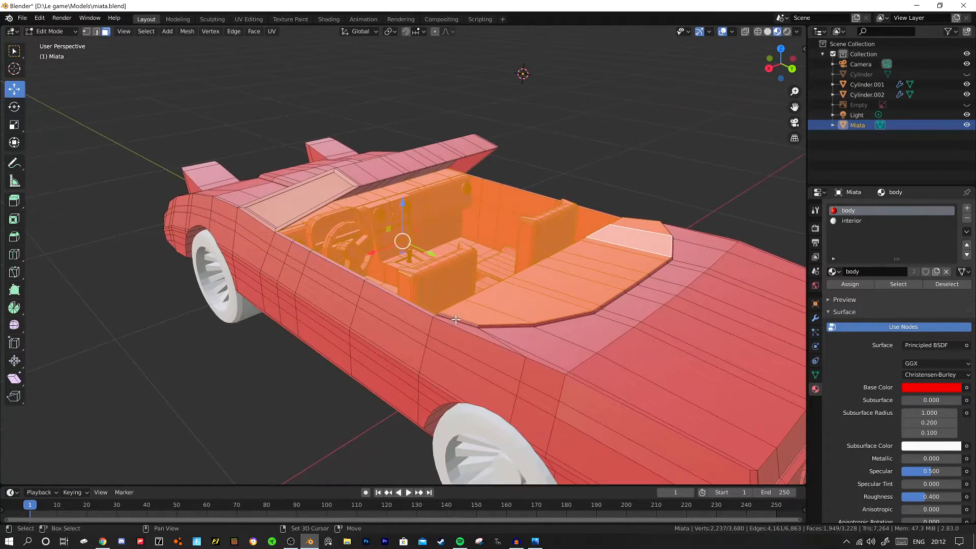
Add the face loops forming the raised rim around the soft-top cover to the selection.
alt+shift+click(481, 327)
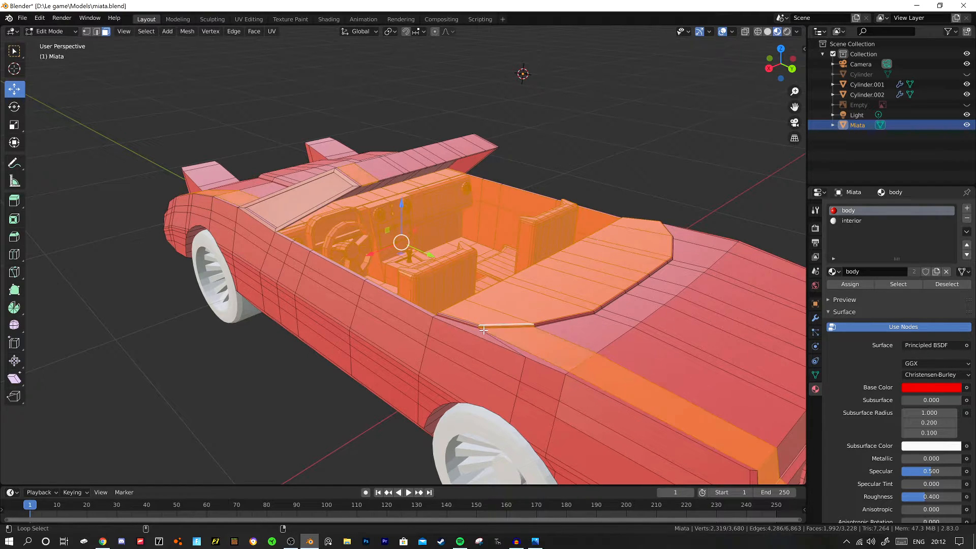
key(ctrl+z)
scroll(504, 342, up, 6)
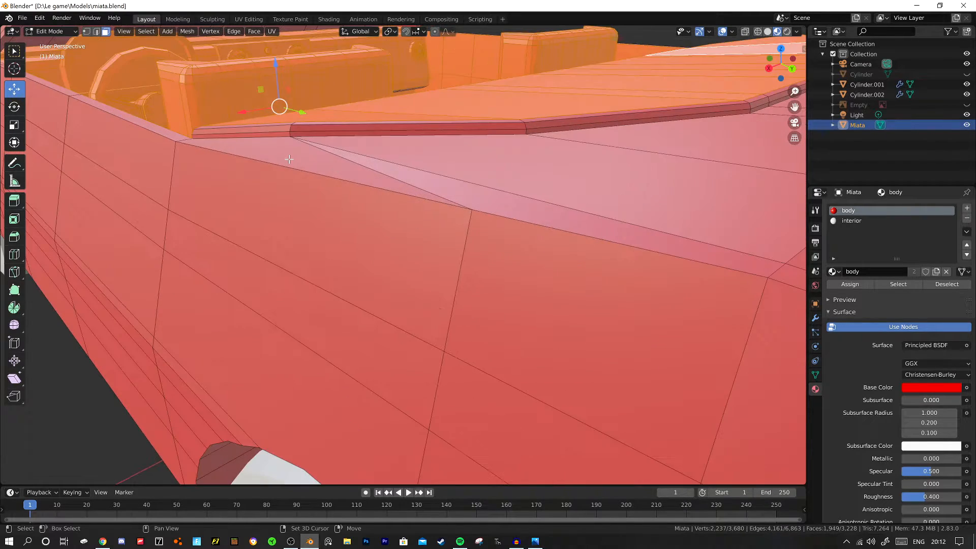
alt+shift+click(426, 255)
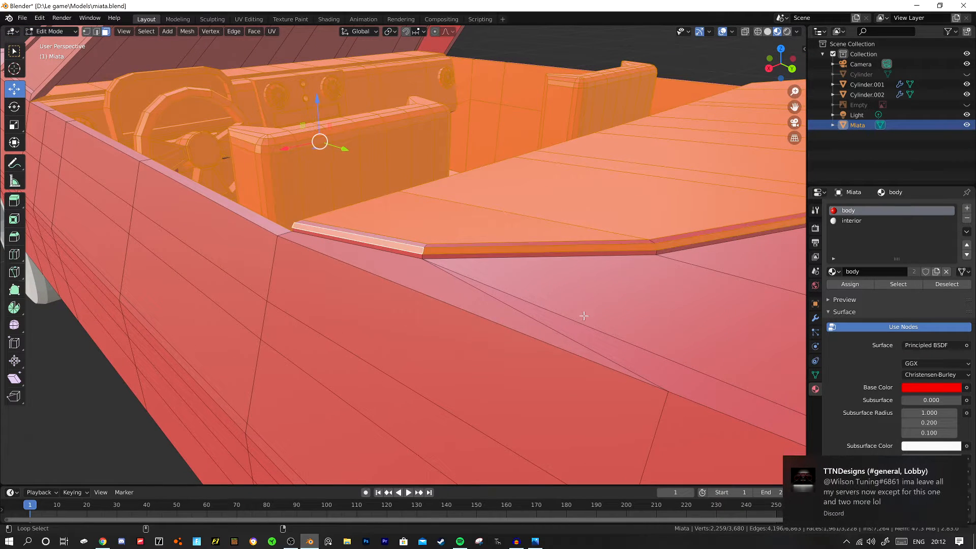
click(958, 464)
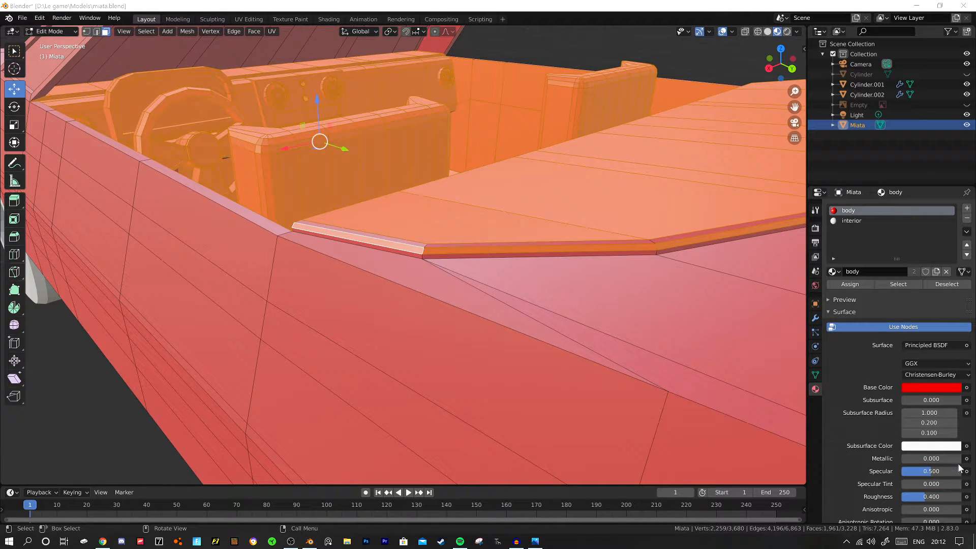
alt+shift+click(426, 262)
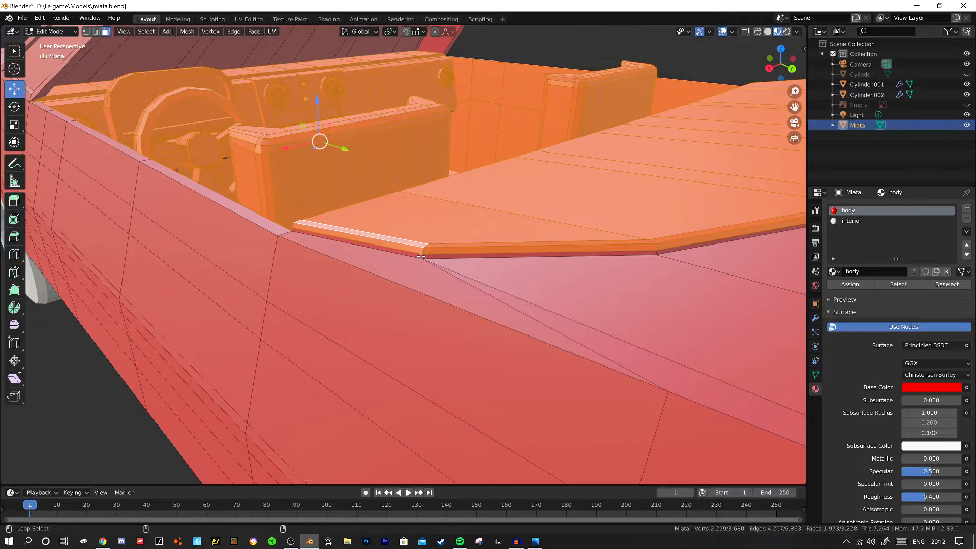
alt+shift+click(421, 256)
Box-select the small leftover cabin faces around both seats and the passenger side into the selection.
middle_drag(421, 256, 567, 267)
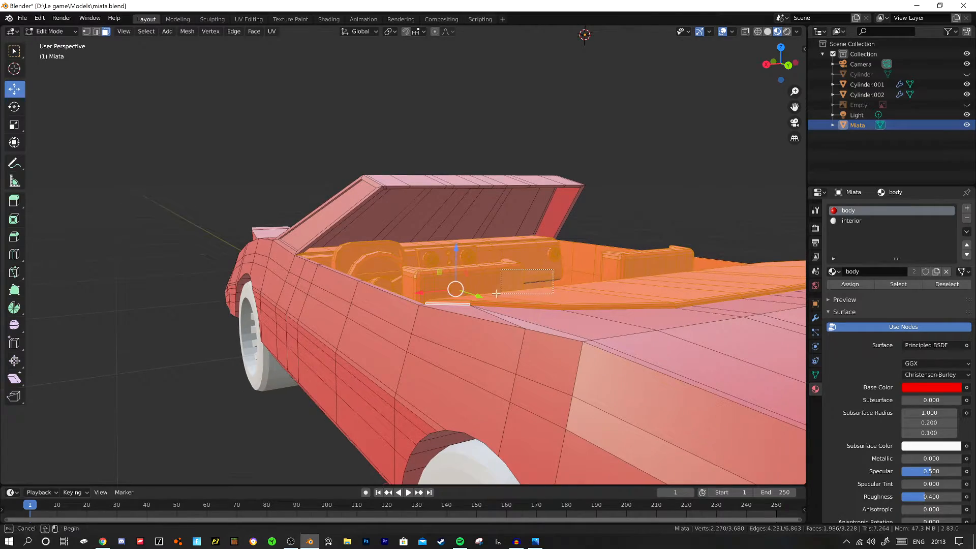
middle_drag(446, 299, 566, 284)
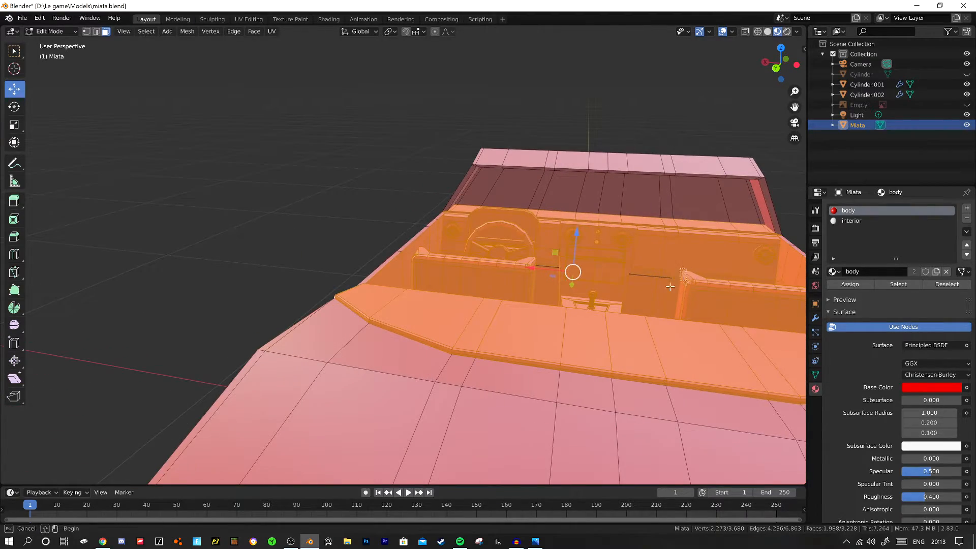
middle_drag(658, 278, 606, 246)
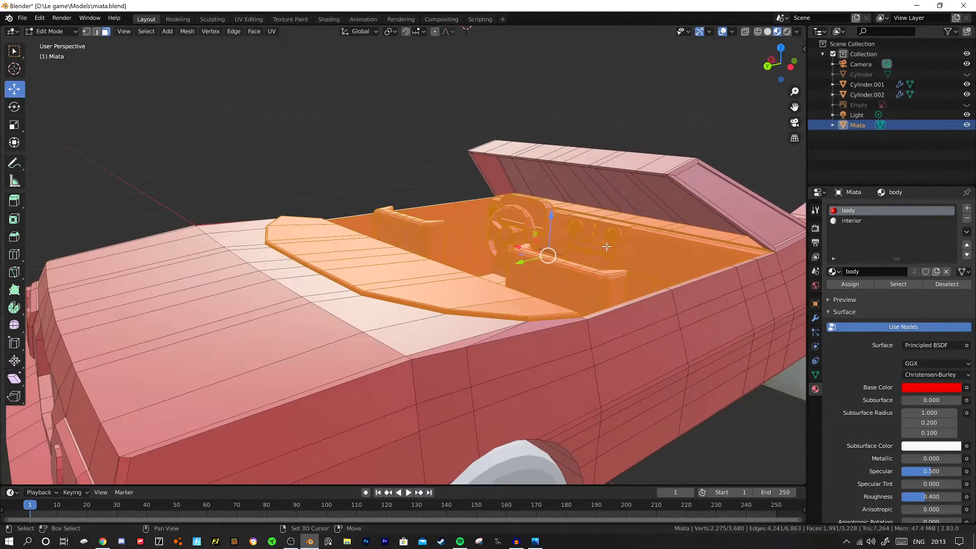
shift+drag(587, 260, 586, 260)
Add the remaining unselected faces hidden behind and below the steering wheel to the selection.
middle_drag(586, 261, 630, 285)
scroll(610, 259, up, 5)
shift+middle_drag(603, 242, 390, 304)
scroll(390, 304, up, 5)
middle_drag(495, 349, 311, 131)
shift+drag(700, 332, 675, 371)
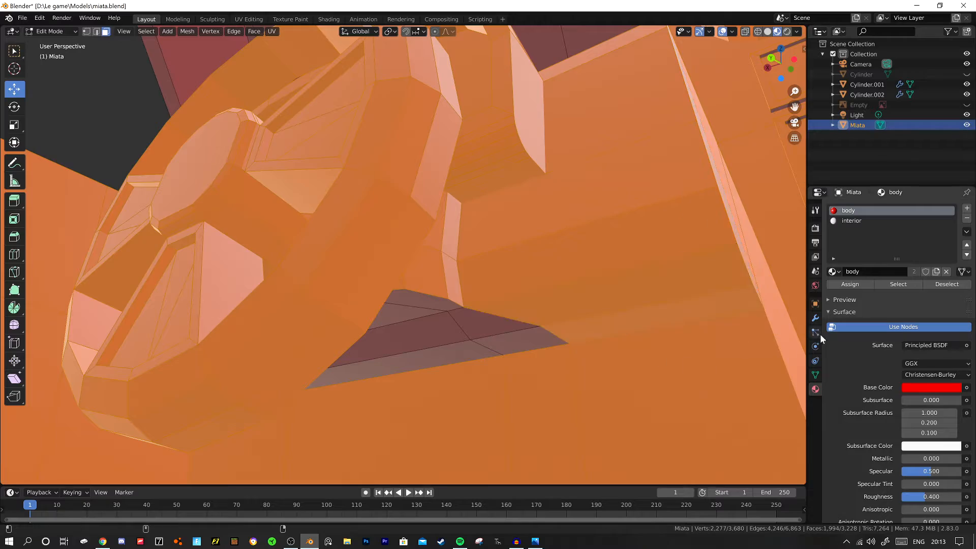
middle_drag(636, 301, 588, 297)
shift+drag(665, 268, 338, 425)
middle_drag(337, 425, 497, 379)
Dismiss the chat notification and assign the interior material to all selected cabin and soft-top cover faces.
scroll(496, 379, down, 4)
middle_drag(490, 326, 563, 320)
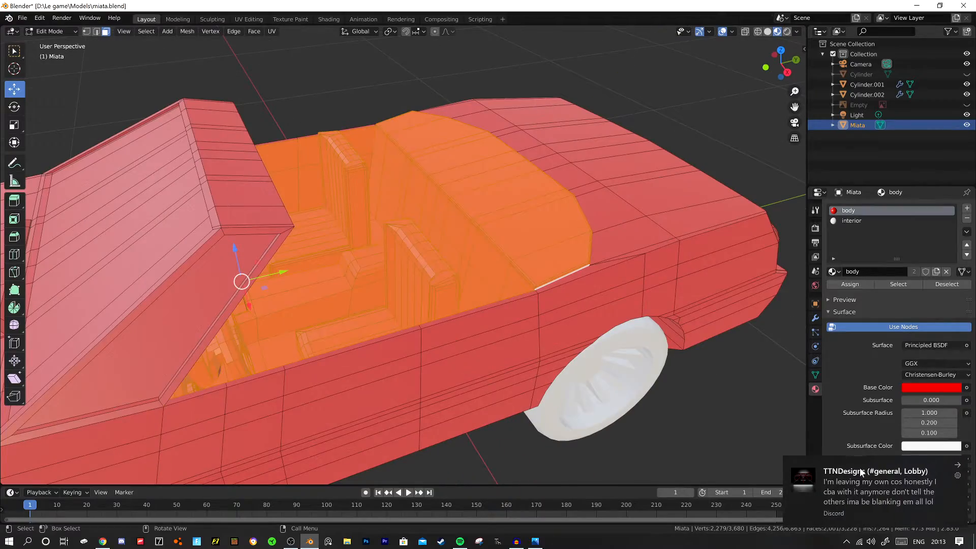
click(956, 466)
scroll(458, 261, down, 4)
middle_drag(384, 252, 608, 190)
click(860, 221)
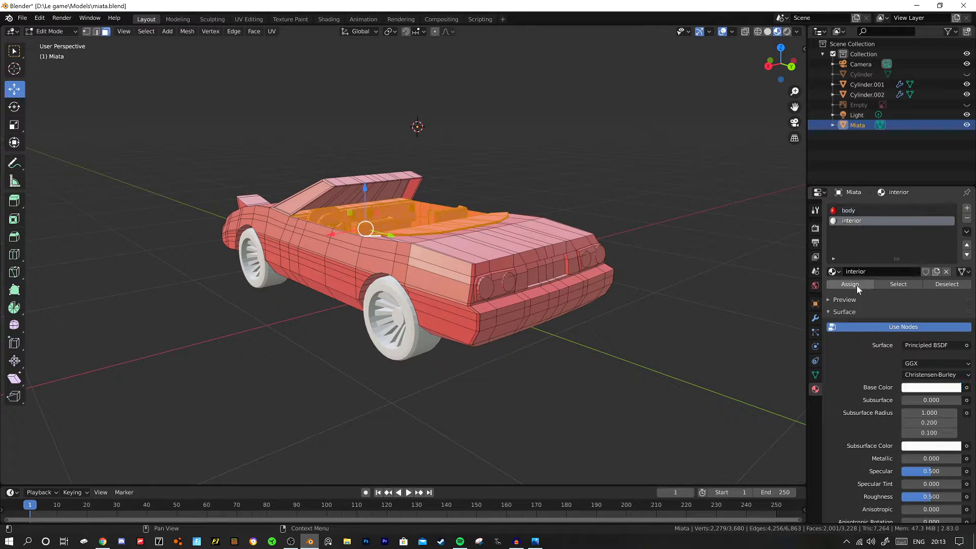
click(856, 285)
Set the interior material's base color to black and return to Object Mode.
middle_drag(437, 239, 464, 248)
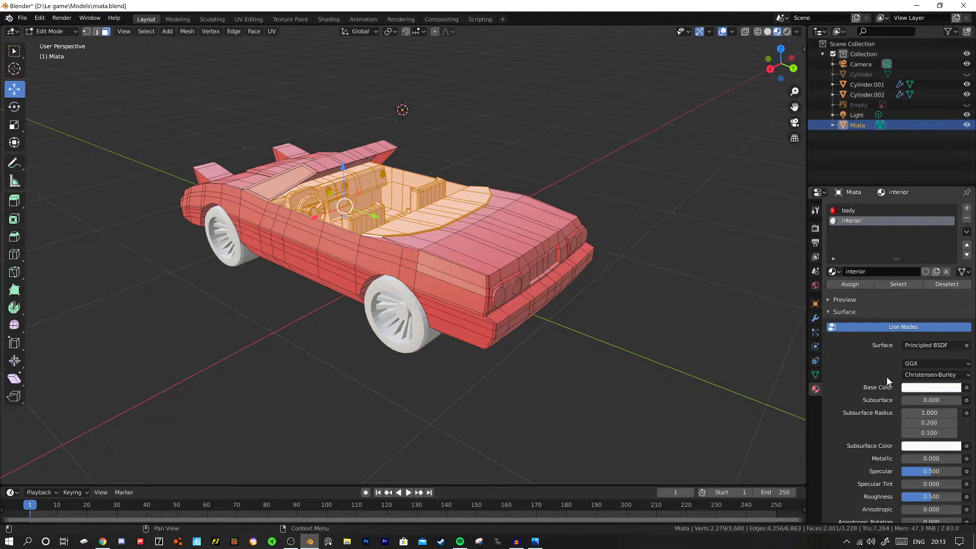
click(928, 386)
drag(957, 302, 956, 320)
key(Tab)
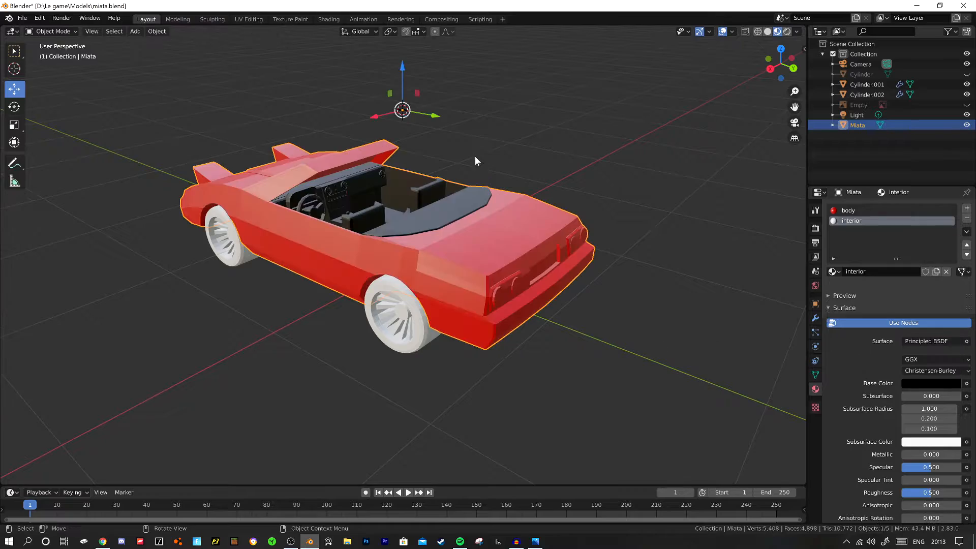
Select the front face of the steering wheel hub and add a new material named chrome.
middle_drag(475, 157, 478, 346)
scroll(464, 248, up, 5)
mouse_move(464, 249)
middle_down()
mouse_move(448, 290)
mouse_move(466, 239)
middle_up()
key(Tab)
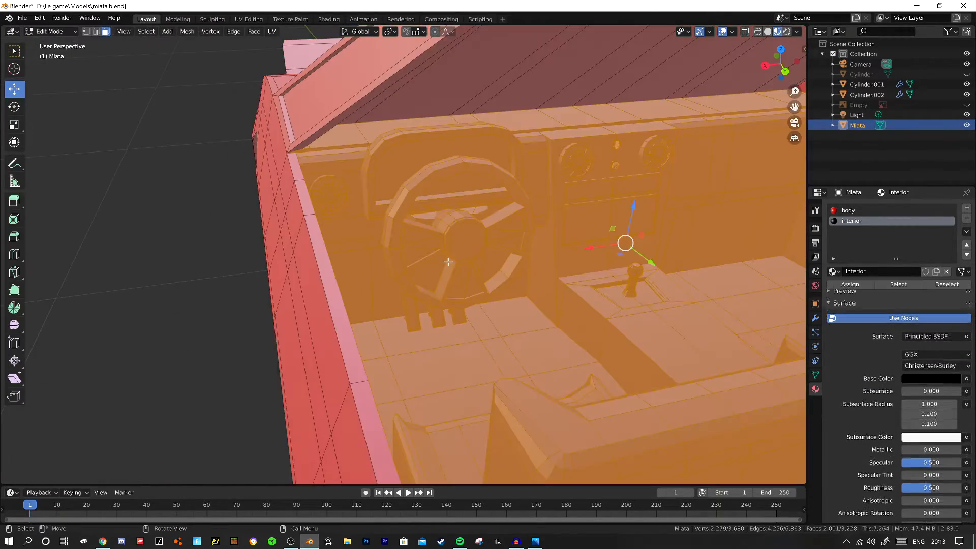
click(466, 239)
click(967, 209)
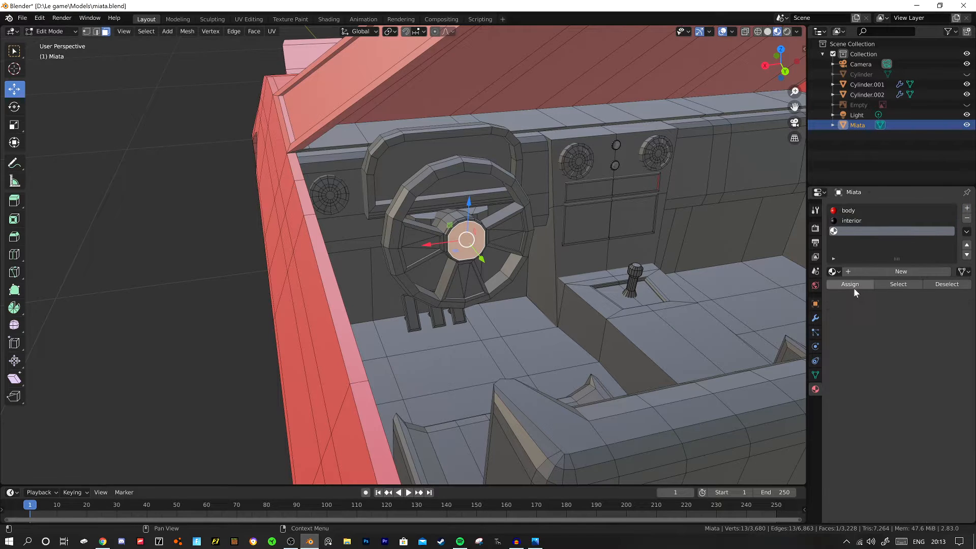
click(859, 274)
double_click(859, 272)
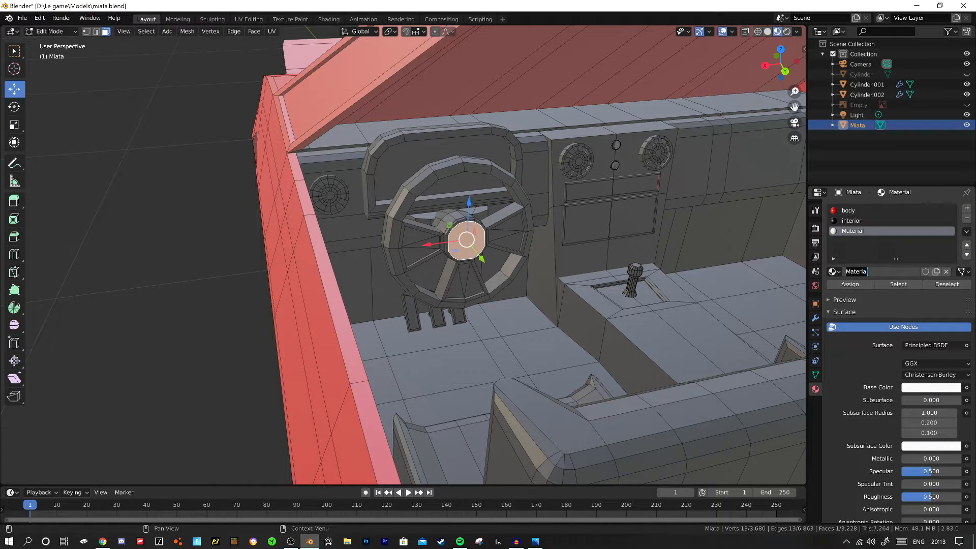
Change the chrome material's surface to Glossy BSDF and apply it to the steering wheel hub face.
click(920, 347)
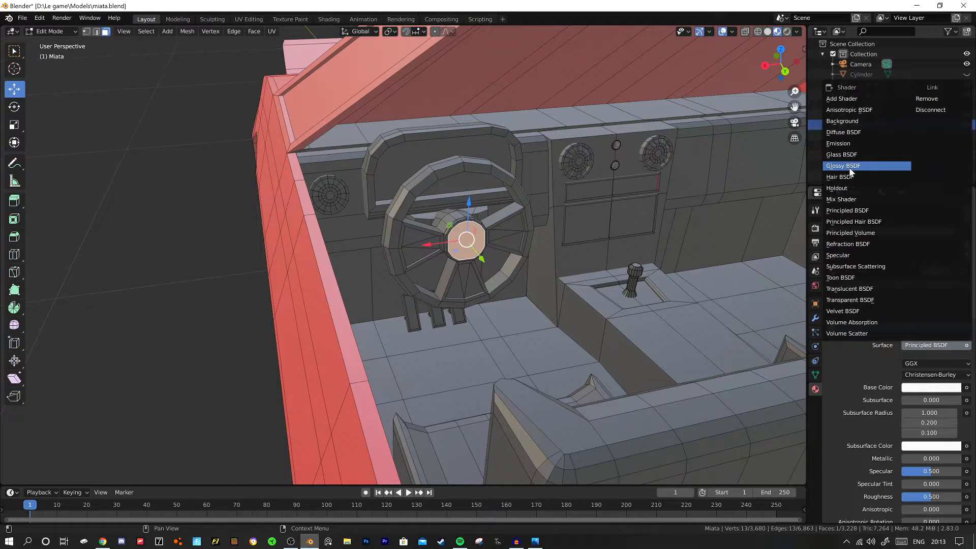
click(900, 165)
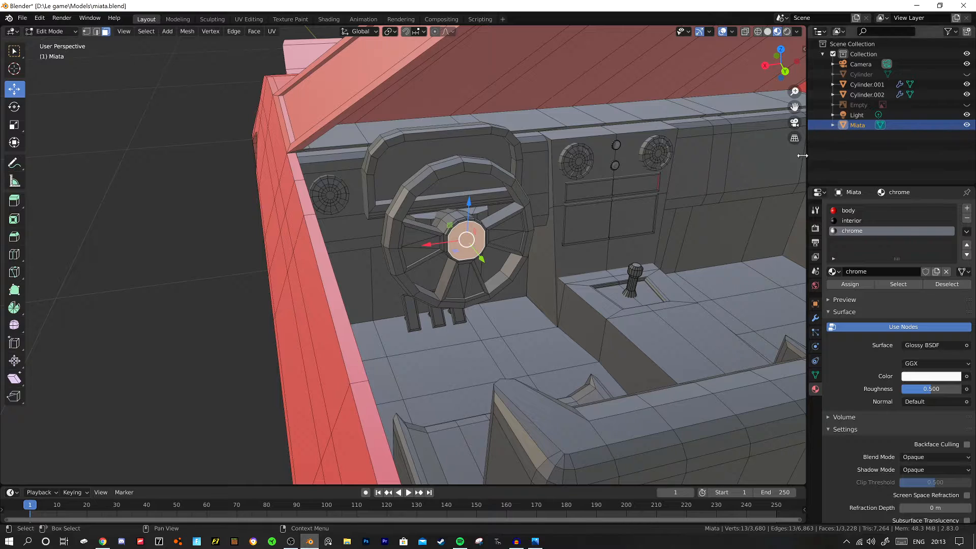
key(Tab)
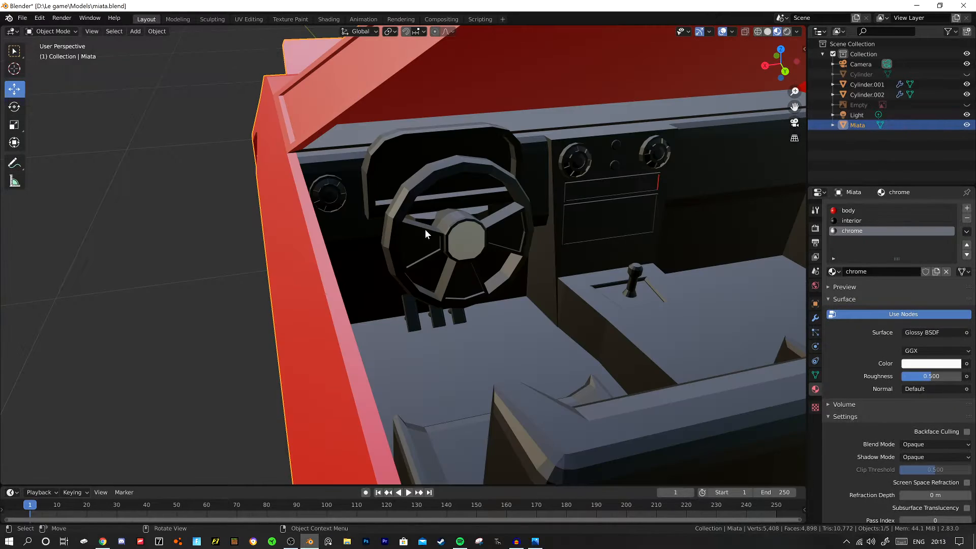
Assign the chrome material to the top face of the gear shift knob.
middle_drag(426, 234, 450, 245)
shift+middle_drag(658, 272, 507, 276)
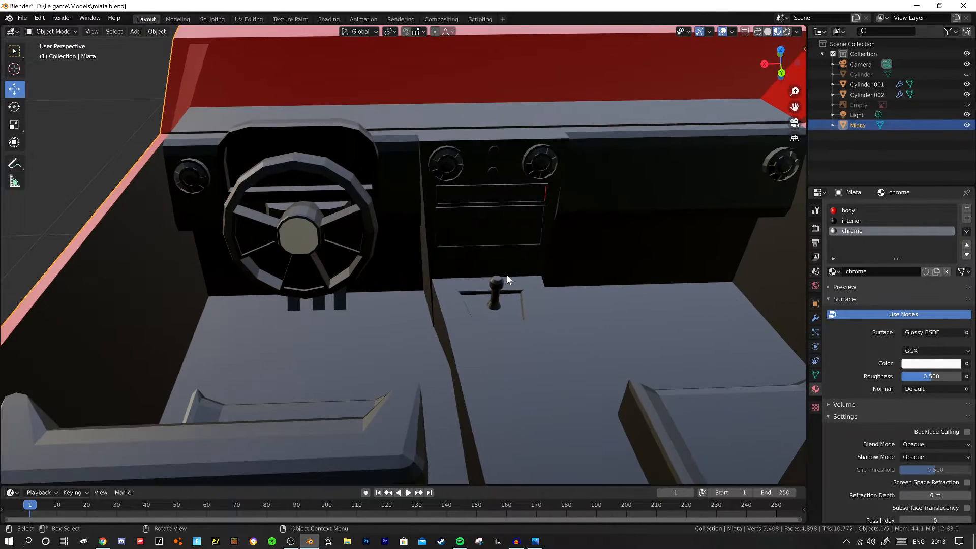
key(Tab)
scroll(567, 329, up, 4)
click(581, 296)
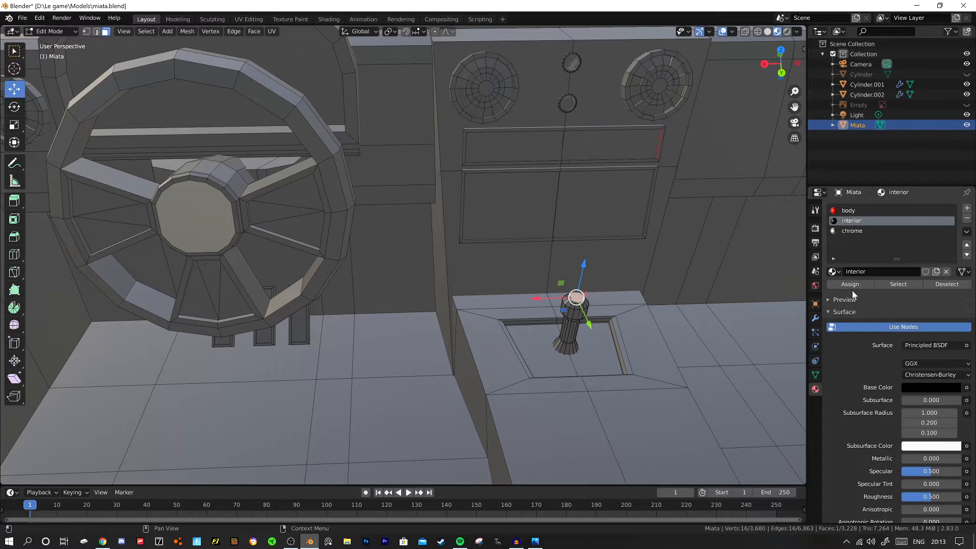
click(852, 230)
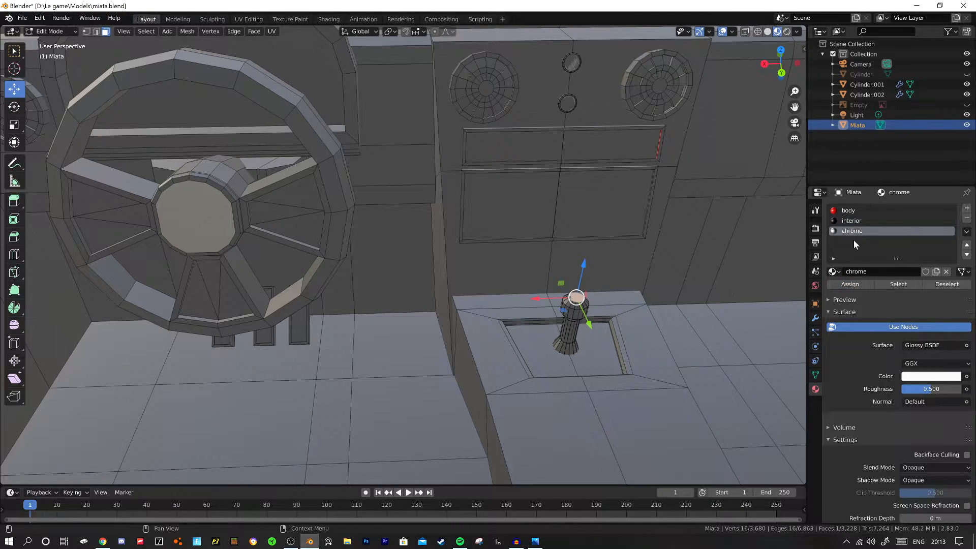
click(850, 285)
key(Tab)
Assign the chrome material to the instrument cluster face behind the steering wheel.
scroll(553, 295, down, 5)
middle_drag(527, 294, 534, 290)
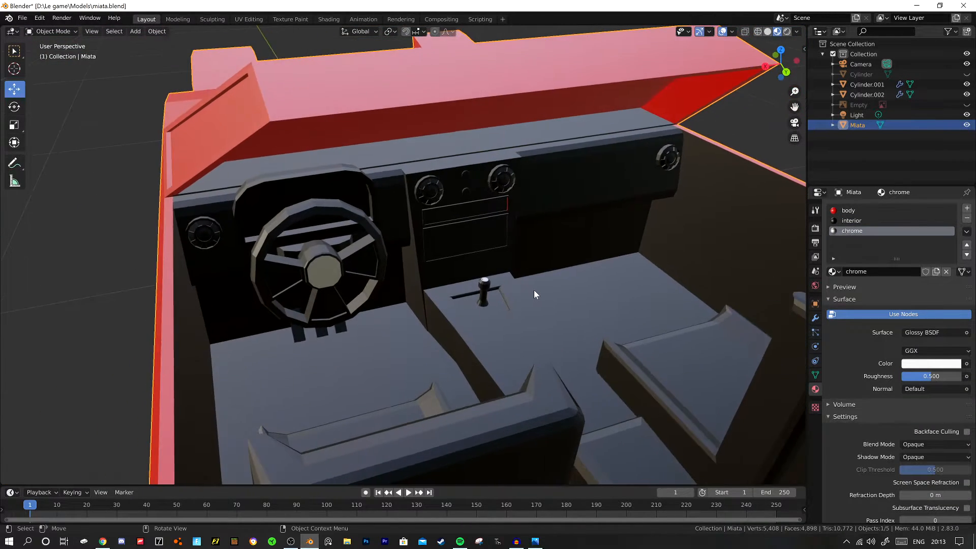
scroll(462, 267, up, 5)
middle_drag(463, 267, 440, 292)
shift+middle_drag(309, 205, 470, 250)
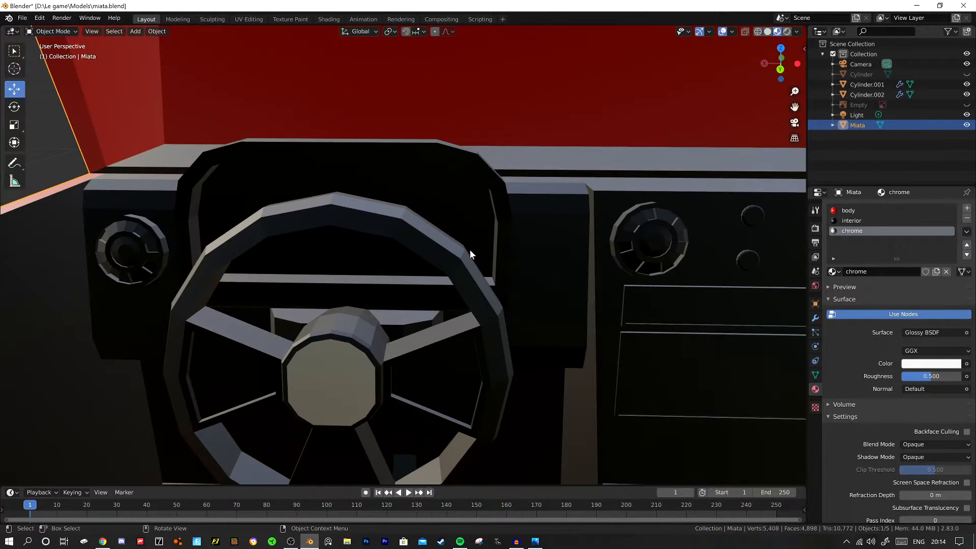
key(Tab)
click(416, 191)
click(872, 231)
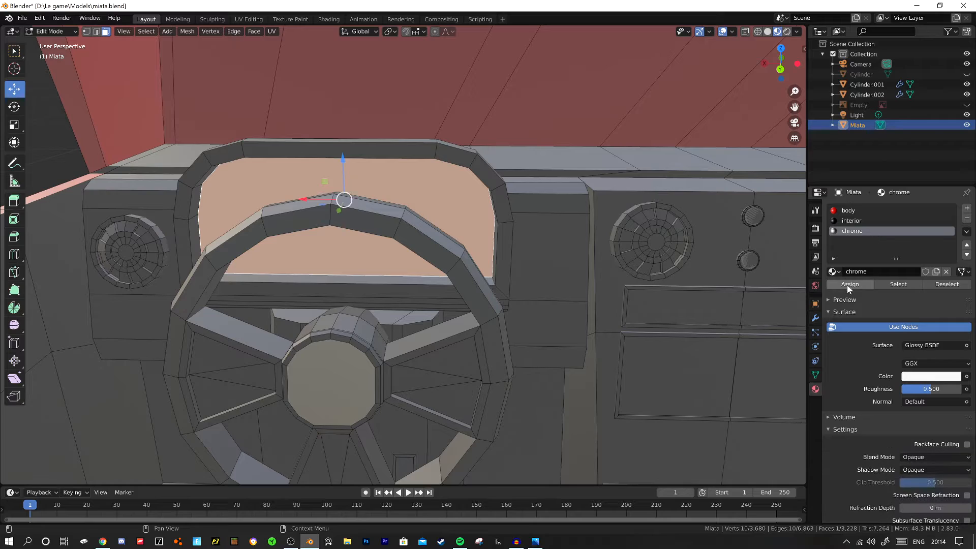
click(860, 283)
key(Tab)
Select the four recessed grille faces in the front bumper, grow the selection to the surrounding rim, and assign the interior material.
middle_drag(456, 243, 554, 70)
scroll(509, 261, down, 8)
scroll(413, 328, up, 3)
key(Tab)
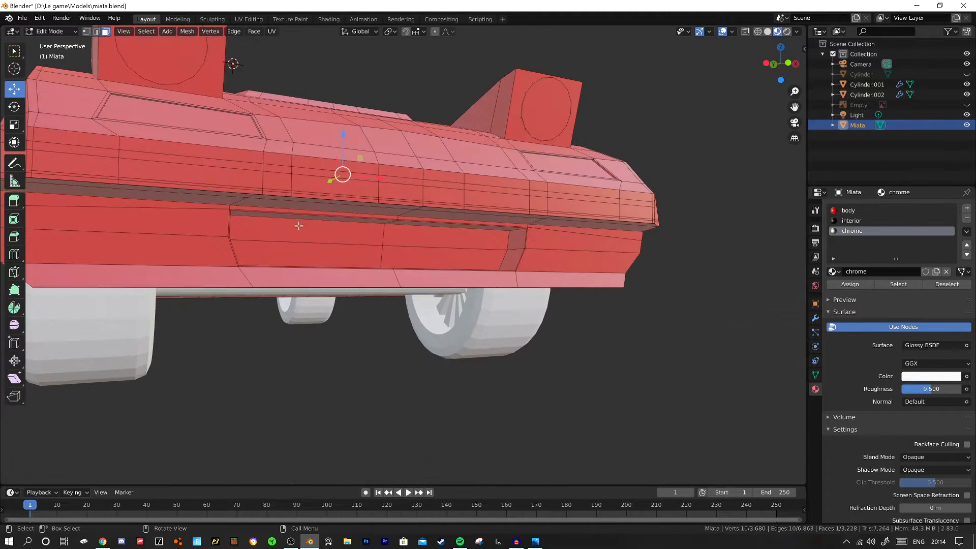
middle_drag(327, 237, 292, 236)
click(292, 235)
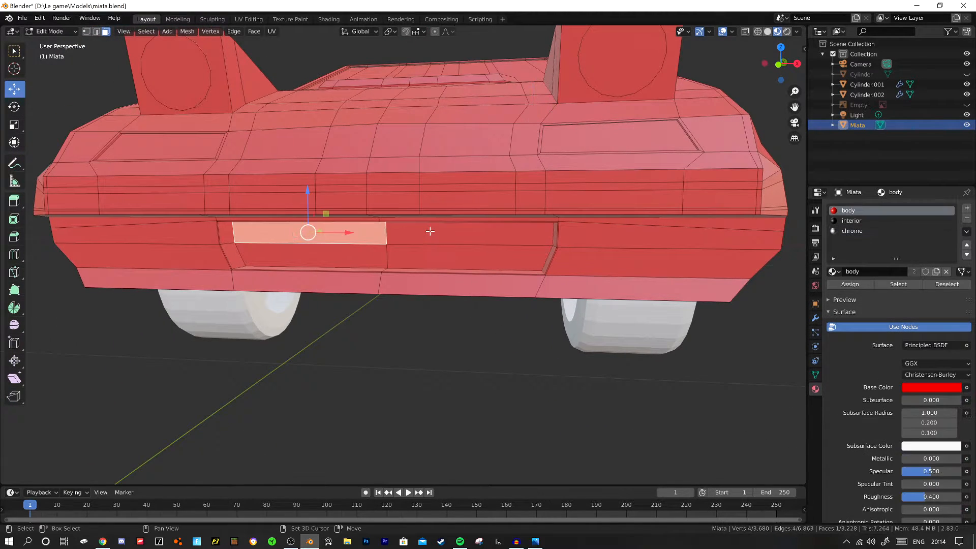
shift+click(429, 232)
shift+click(426, 255)
shift+click(359, 252)
key(ctrl+KP_Add)
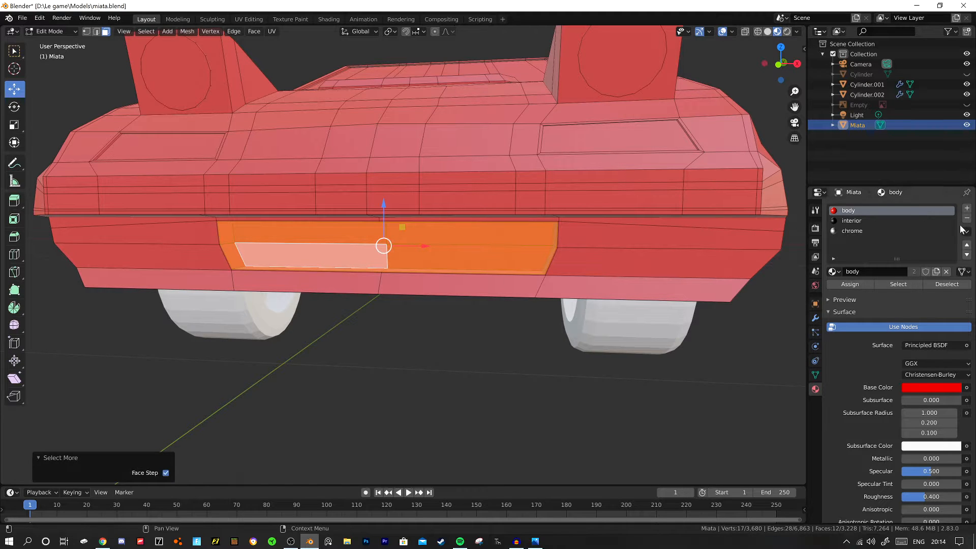
click(859, 221)
click(852, 282)
key(Tab)
Select both rectangular light faces on the nose together with both round headlight discs.
middle_drag(563, 249, 520, 213)
key(Tab)
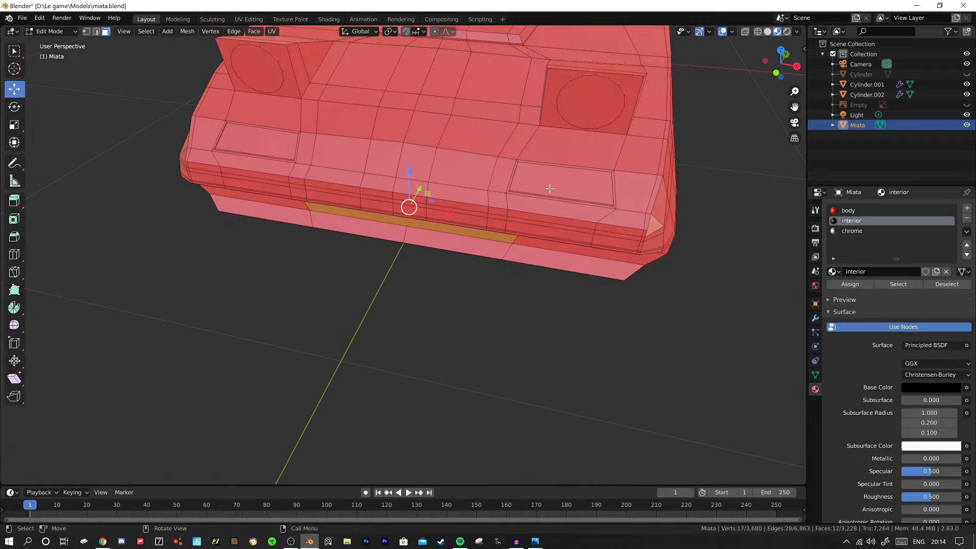
click(548, 188)
shift+click(277, 148)
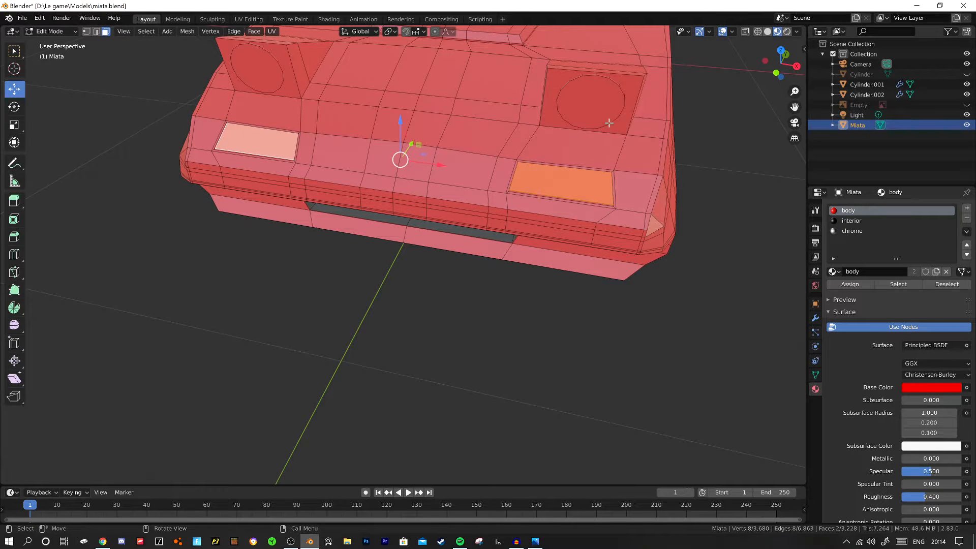
key(l)
key(l)
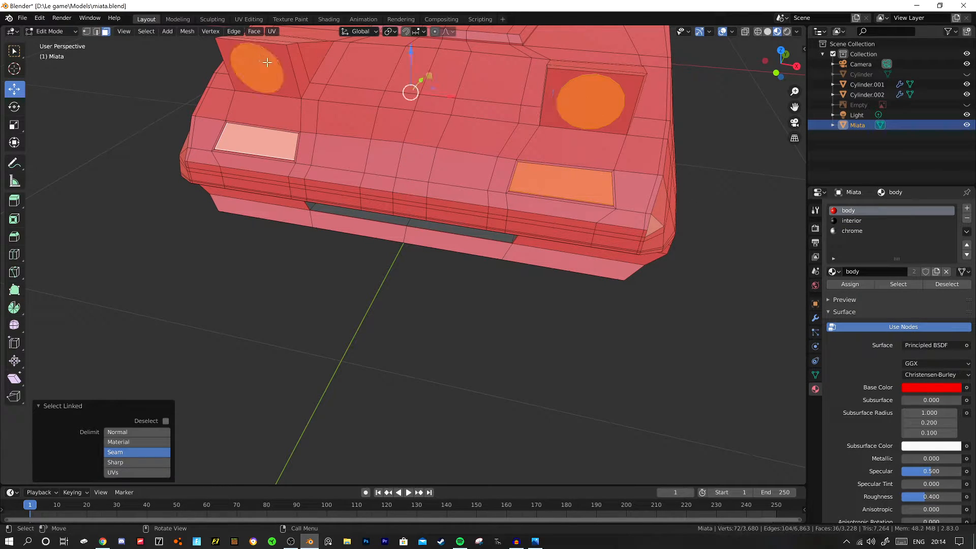
Create a new material named front lights with an Emission surface and assign it to the selected light faces.
click(967, 208)
click(865, 273)
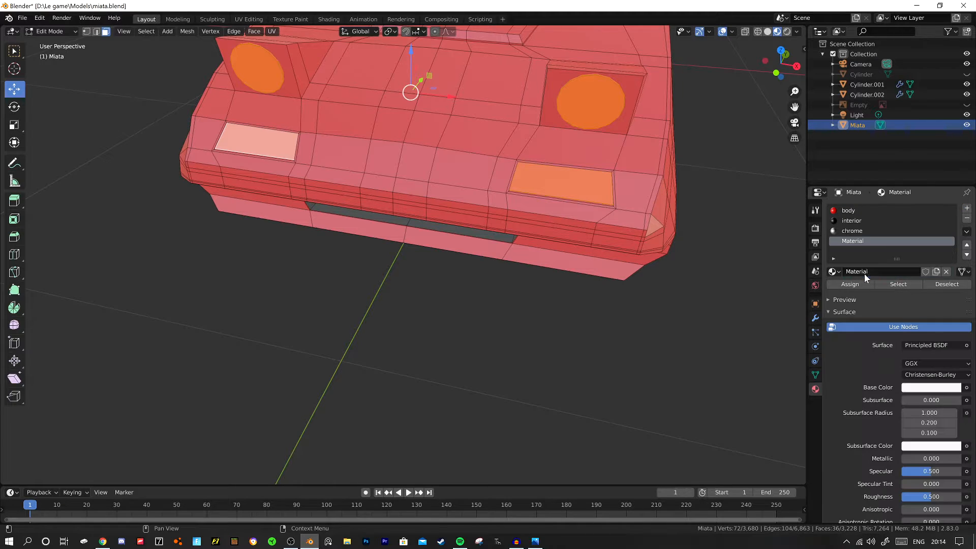
double_click(864, 271)
click(910, 344)
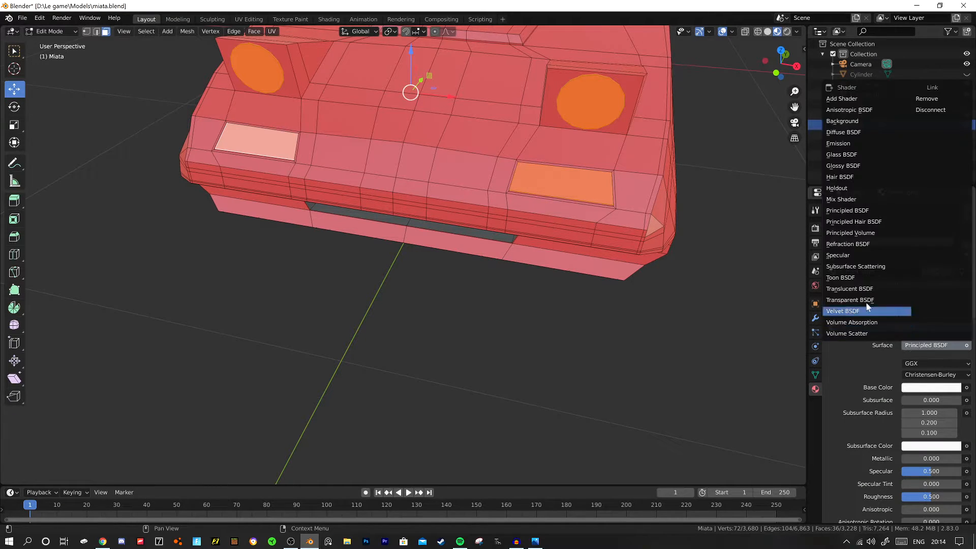
click(846, 144)
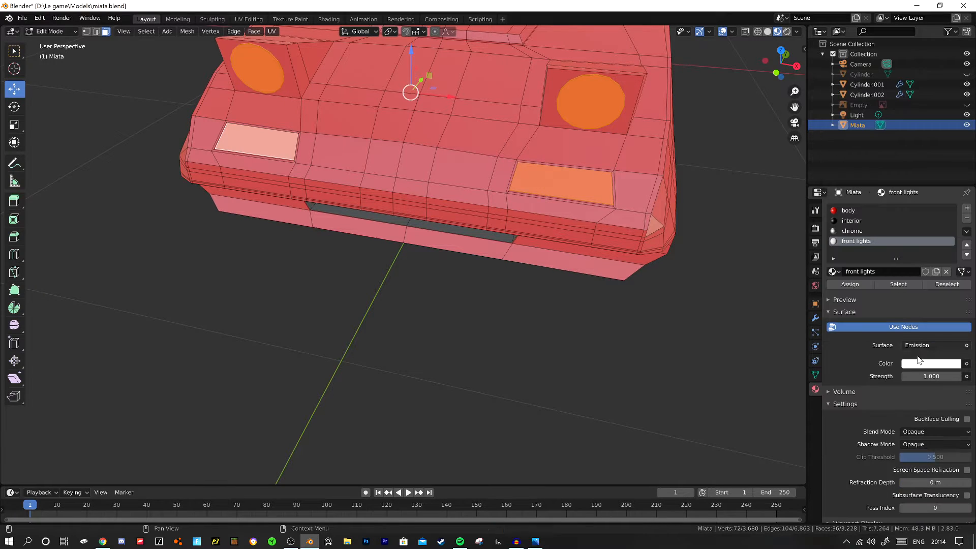
click(856, 283)
Raise the front lights material's emission strength to 17.9 and return to Object Mode.
double_click(931, 376)
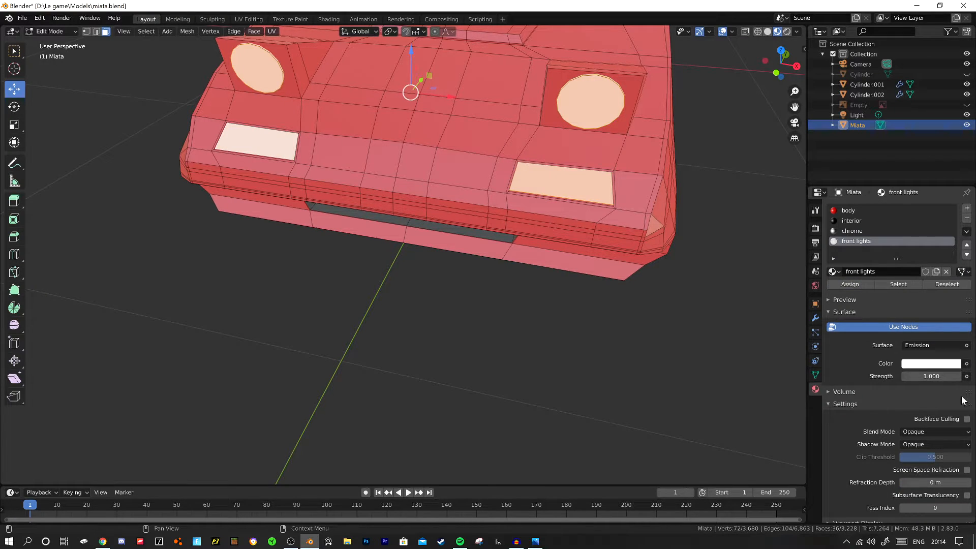
text(10)
key(Return)
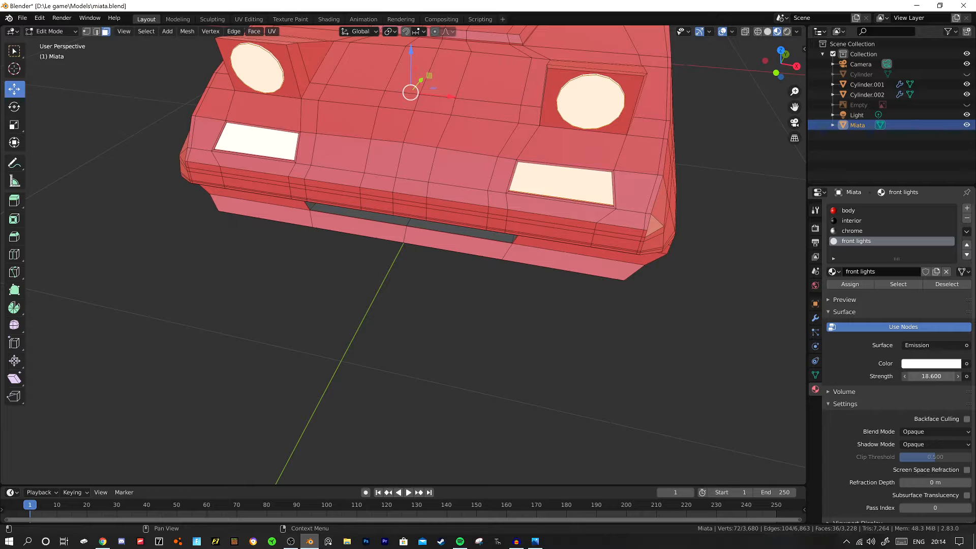
drag(931, 376, 928, 376)
key(Tab)
Select the square faces around both pop-up headlights and inset them by about 0.0023 m.
middle_drag(580, 219, 527, 204)
key(Tab)
click(484, 156)
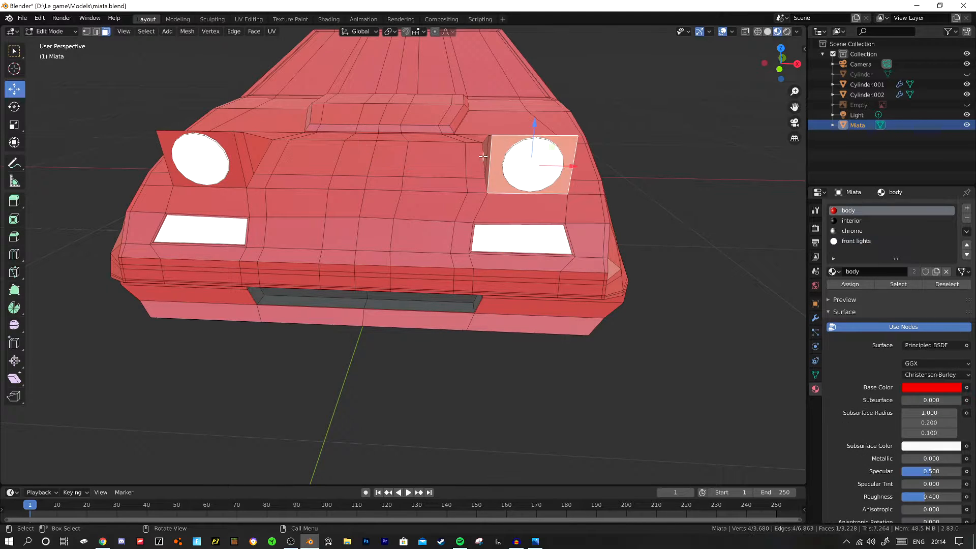
shift+click(238, 141)
middle_drag(366, 234, 397, 247)
scroll(396, 247, up, 2)
key(i)
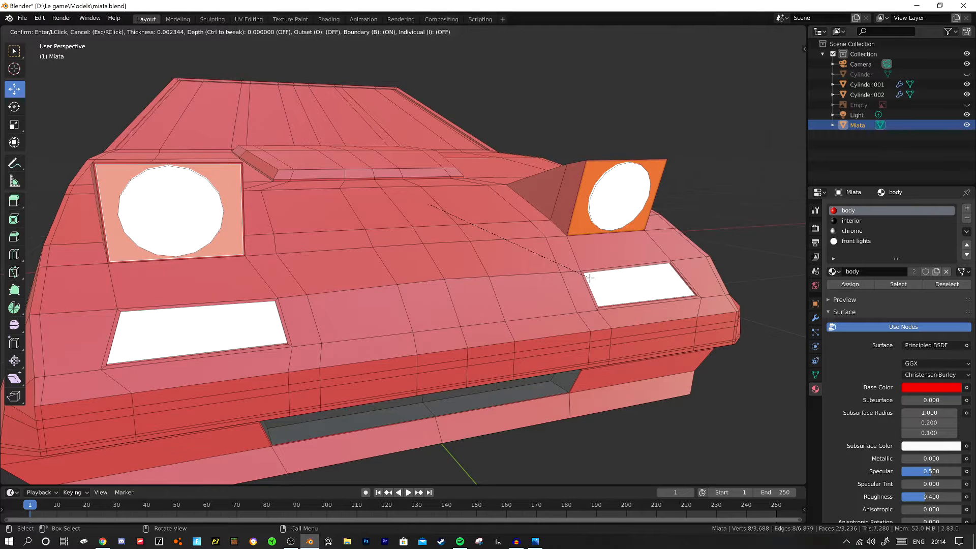
click(588, 277)
Extrude the inset headlight faces inward by about 0.0019 m along Y.
middle_drag(588, 278, 482, 264)
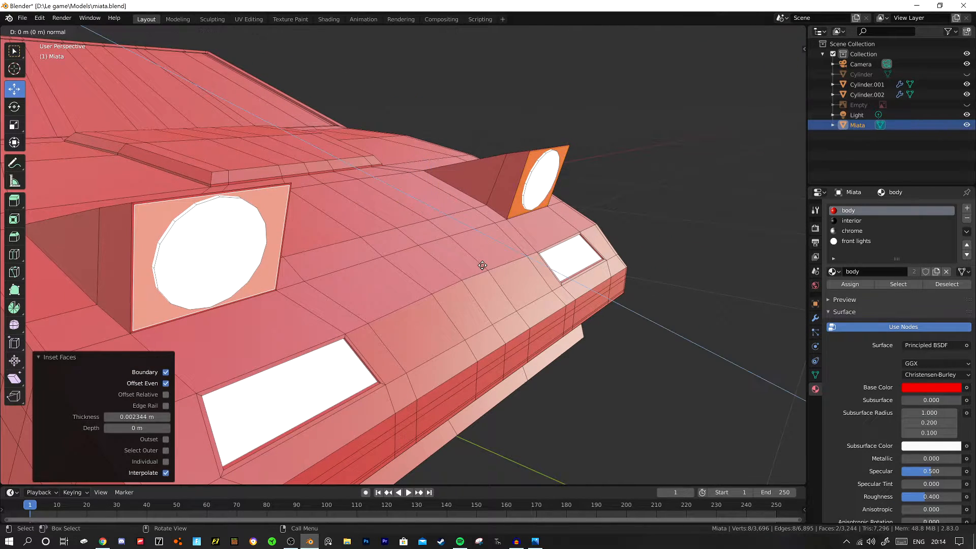
key(e)
click(482, 264)
Assign the interior material to the recessed faces surrounding both headlights.
click(852, 221)
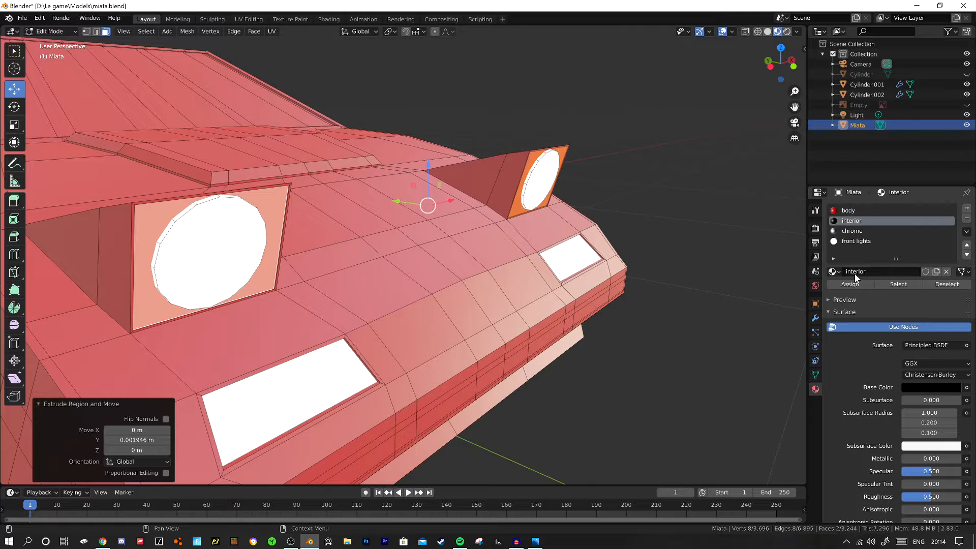
click(850, 284)
key(Tab)
middle_drag(515, 249, 383, 247)
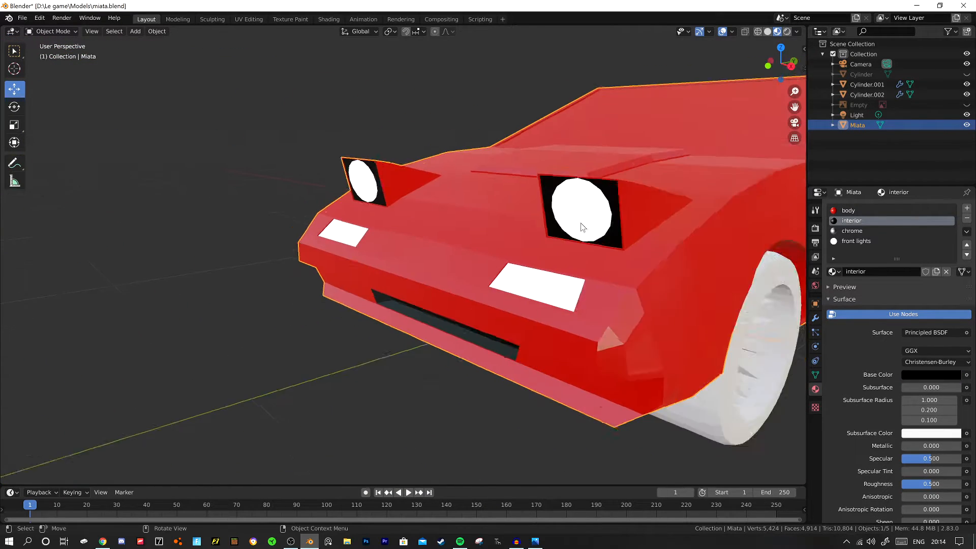
Select all linked faces of both round headlight discs in the pop-up housings.
scroll(580, 227, down, 6)
middle_drag(472, 246, 571, 232)
scroll(570, 232, up, 4)
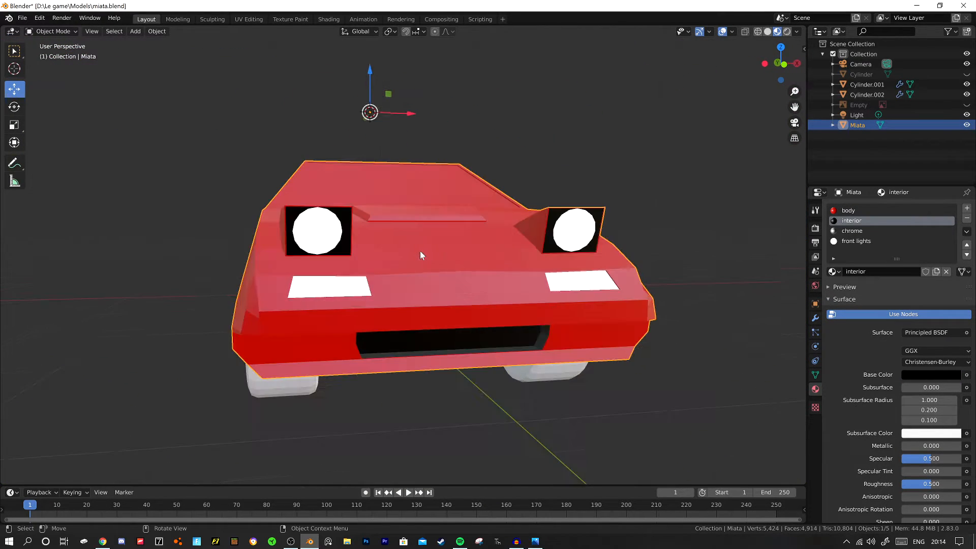
key(Tab)
scroll(246, 198, up, 4)
click(248, 200)
key(l)
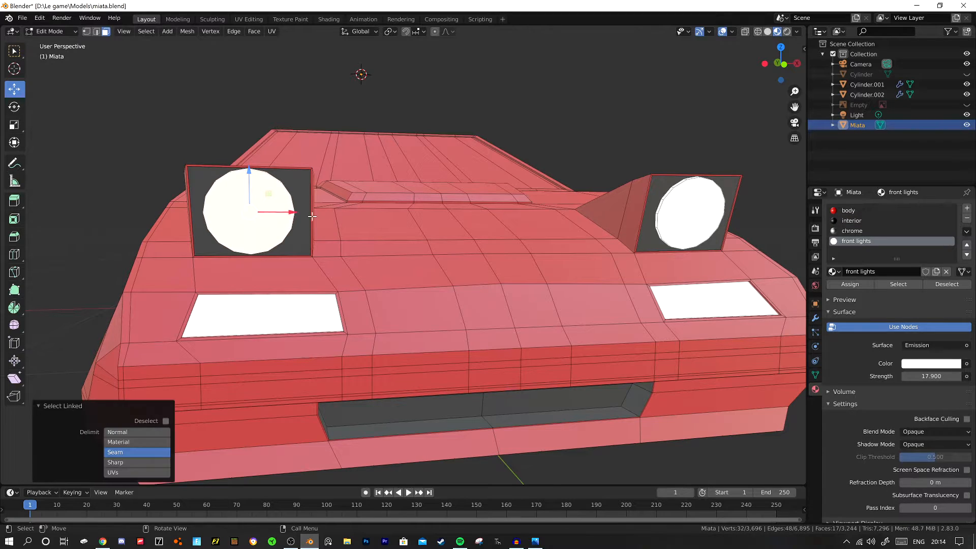
key(l)
key(s)
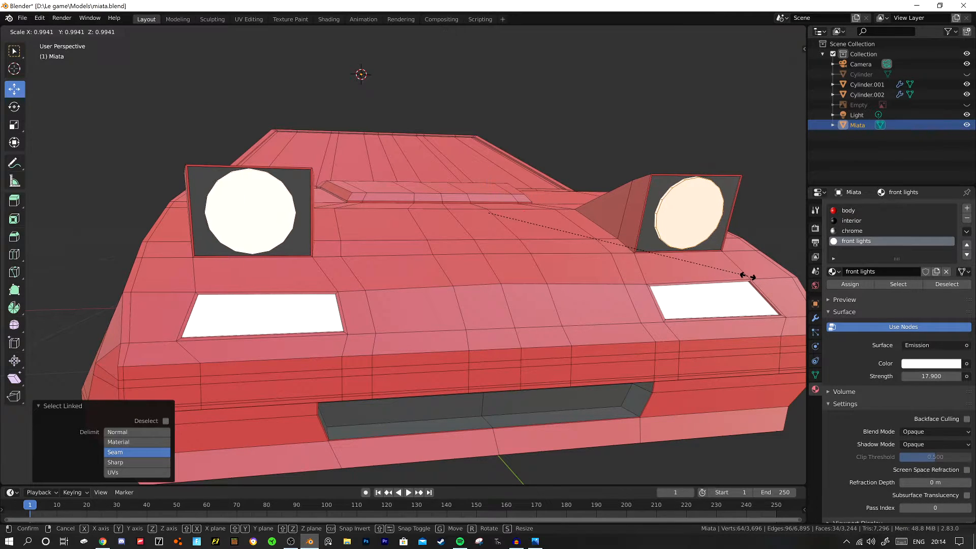
click(746, 275)
key(ctrl+z)
Scale both headlight discs to about 0.95 around their individual origins and return to Object Mode.
click(389, 31)
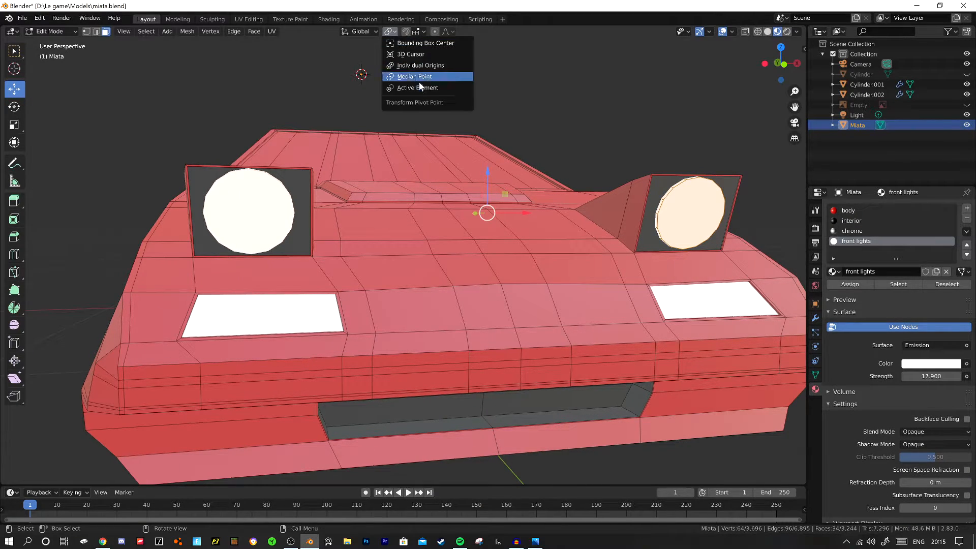
click(427, 68)
key(s)
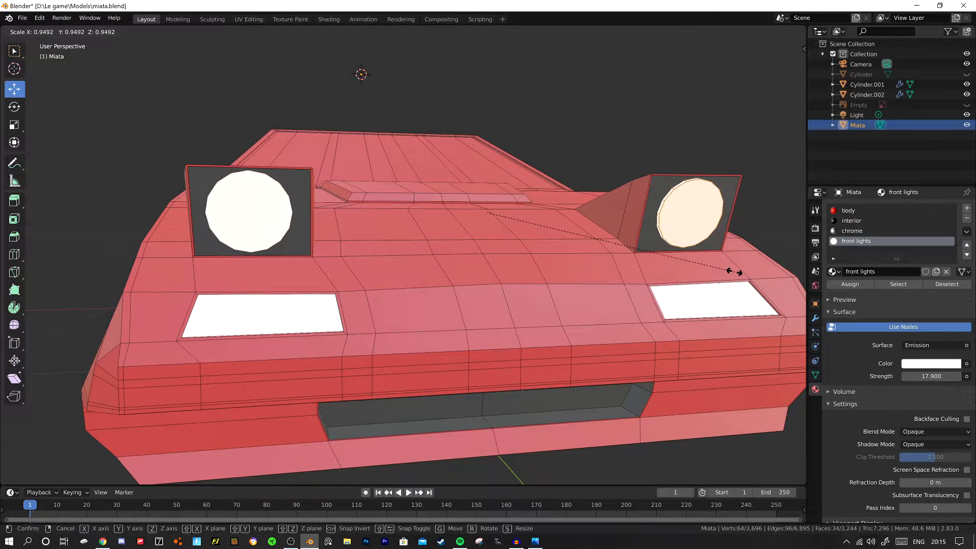
click(732, 270)
key(Tab)
scroll(645, 275, up, 5)
scroll(645, 274, down, 6)
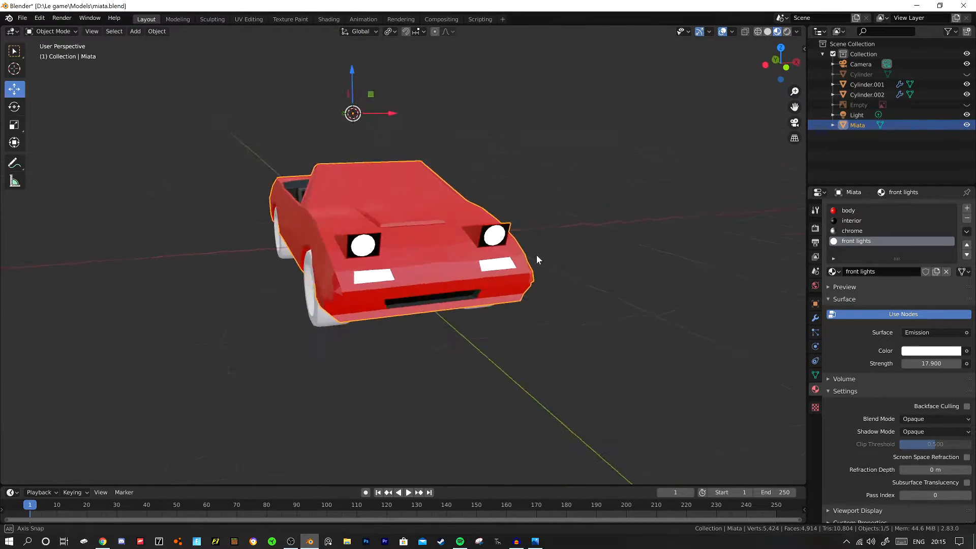
Switch to the browser, examine the rear lights in the Classic Motorsports Miata reference photo, and return to Blender.
middle_drag(536, 254, 416, 303)
scroll(485, 343, up, 3)
scroll(404, 276, up, 2)
middle_drag(485, 344, 340, 254)
click(102, 545)
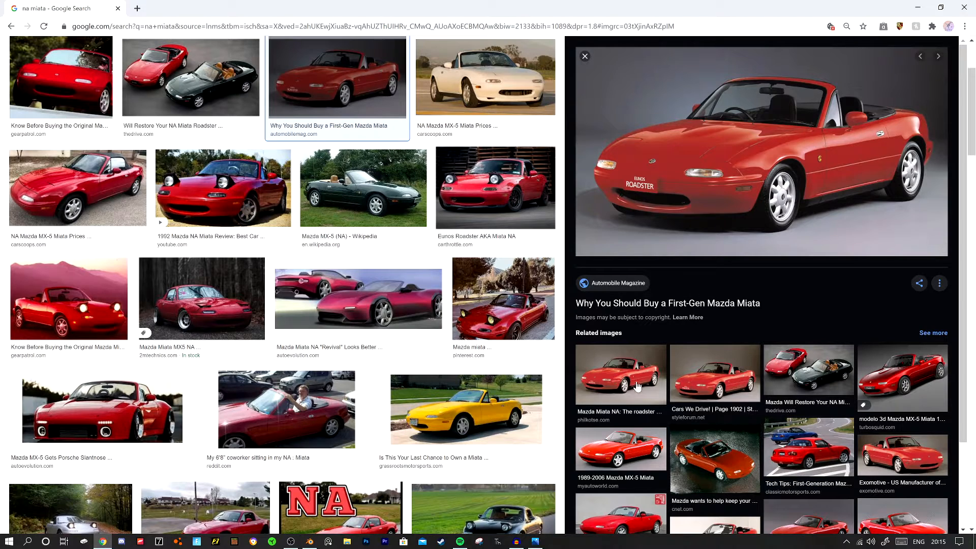
click(789, 426)
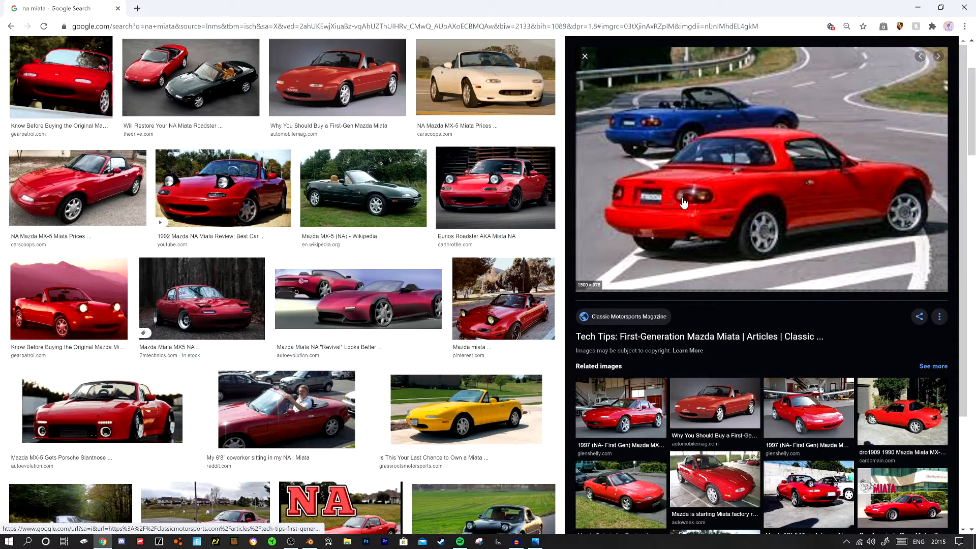
click(310, 542)
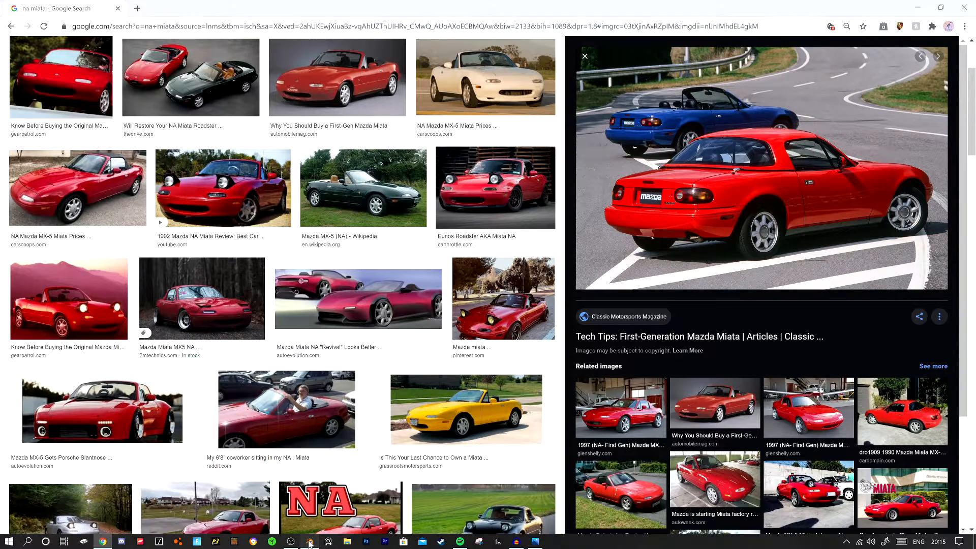
Assign the front lights material to the inner pair of round rear lights.
key(Tab)
click(315, 283)
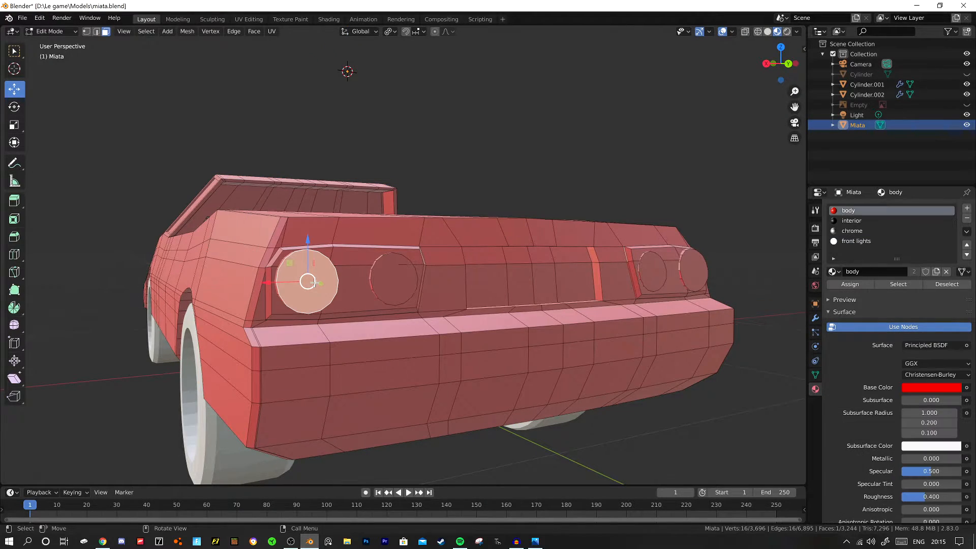
click(396, 284)
key(l)
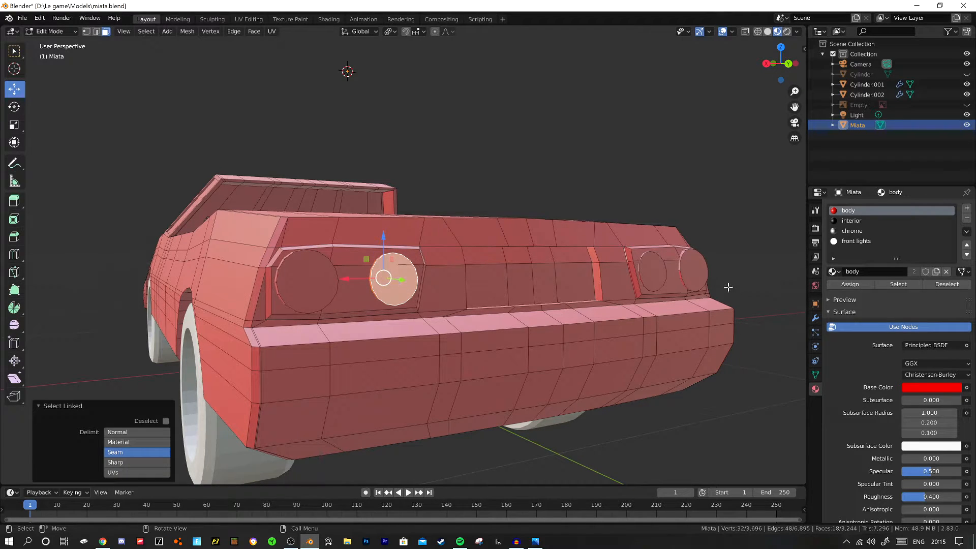
key(l)
click(846, 240)
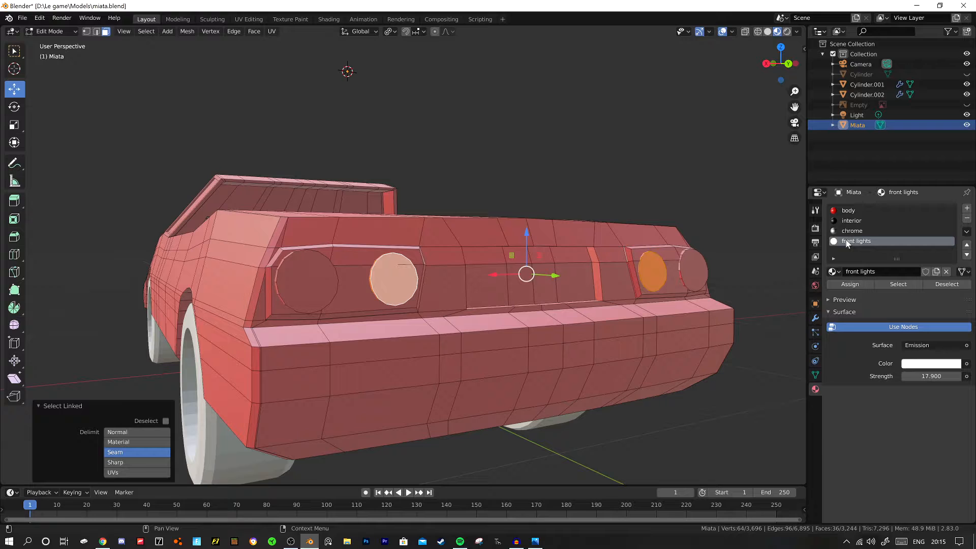
click(852, 287)
Select one outer round rear light and create a new material named indicator.
click(310, 283)
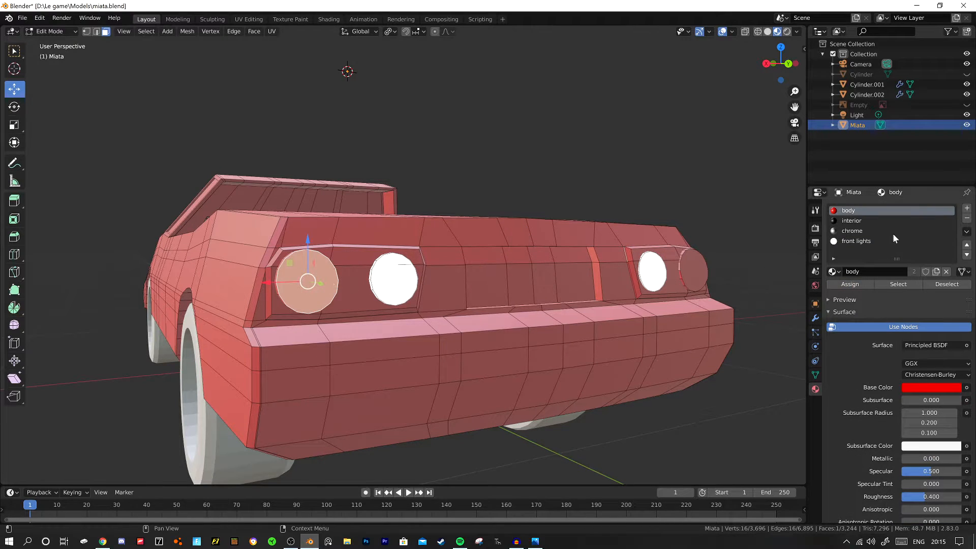
click(967, 208)
click(872, 272)
click(871, 272)
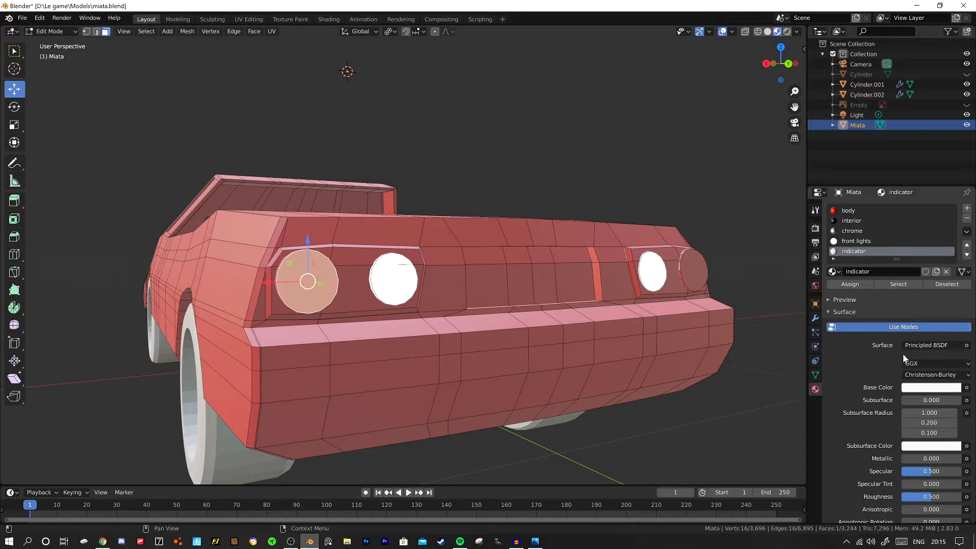
Make the indicator material an orange Emission shader with a strength of 18.6.
click(922, 346)
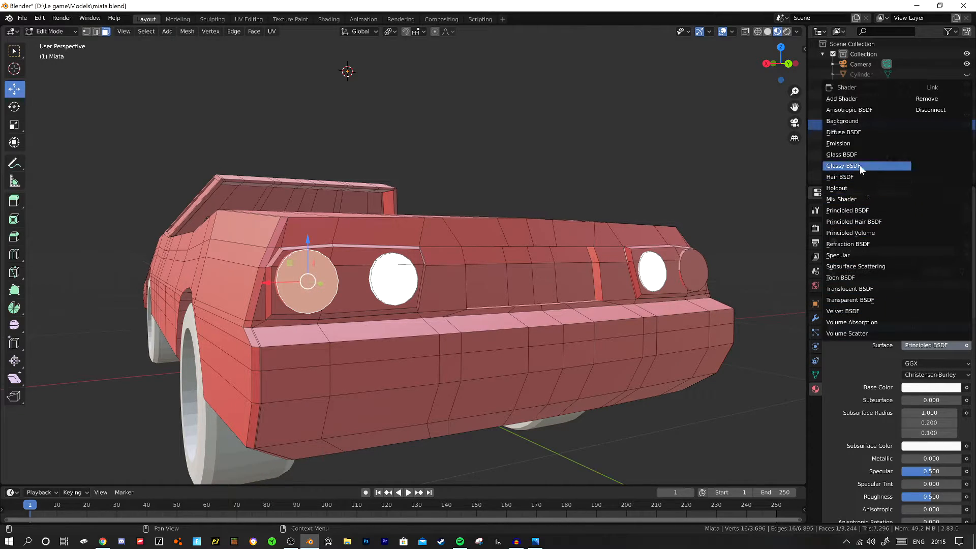
click(860, 145)
click(925, 364)
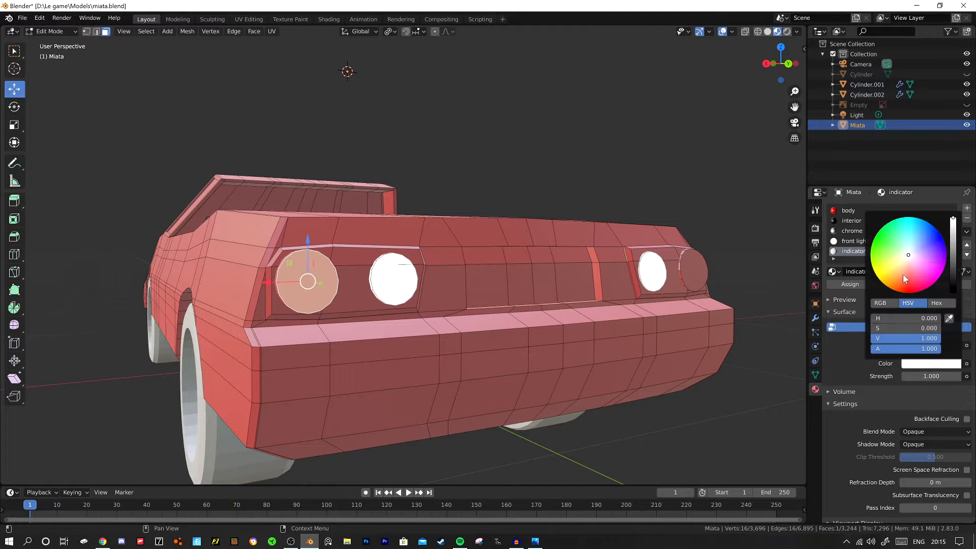
click(904, 276)
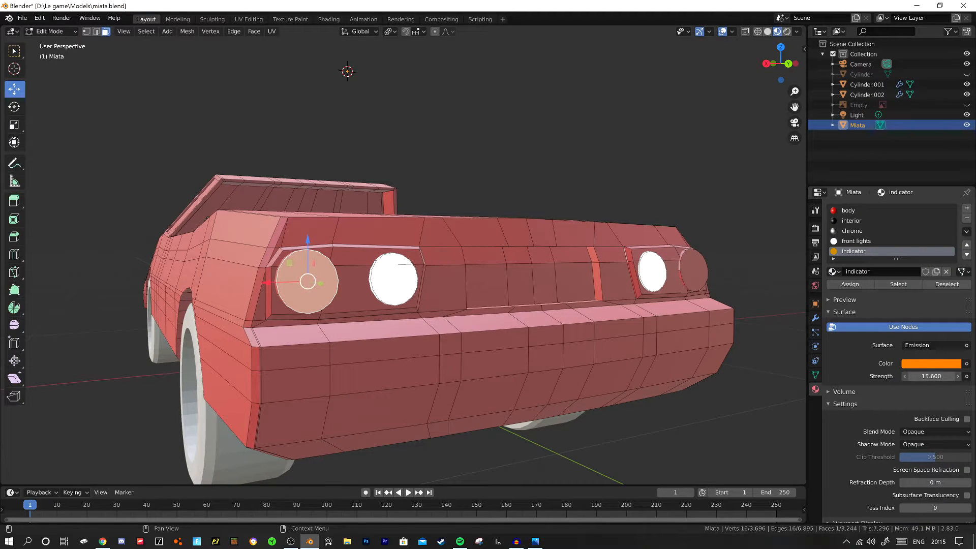
Assign the indicator material to both outer round rear lights, including their side faces.
click(859, 282)
key(Tab)
middle_drag(544, 298, 540, 319)
key(Tab)
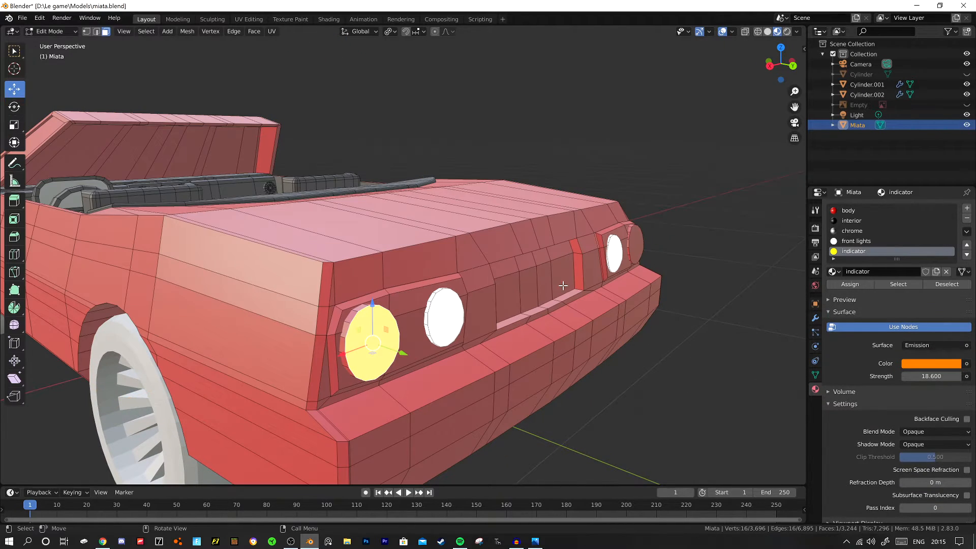
shift+click(637, 244)
key(ctrl+KP_Add)
click(859, 252)
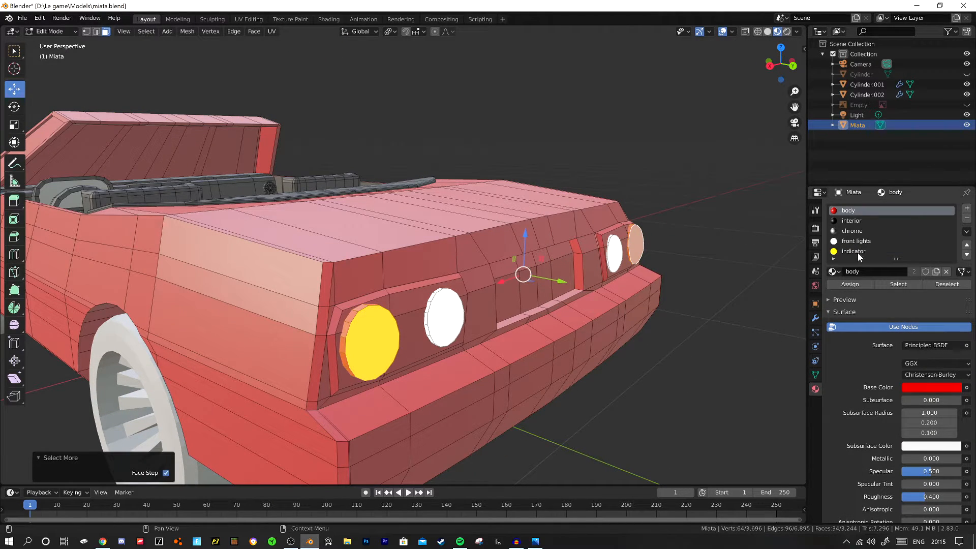
click(850, 283)
Select the border loop and the recessed backing faces around one pair of rear lights.
middle_drag(399, 313, 436, 294)
click(386, 292)
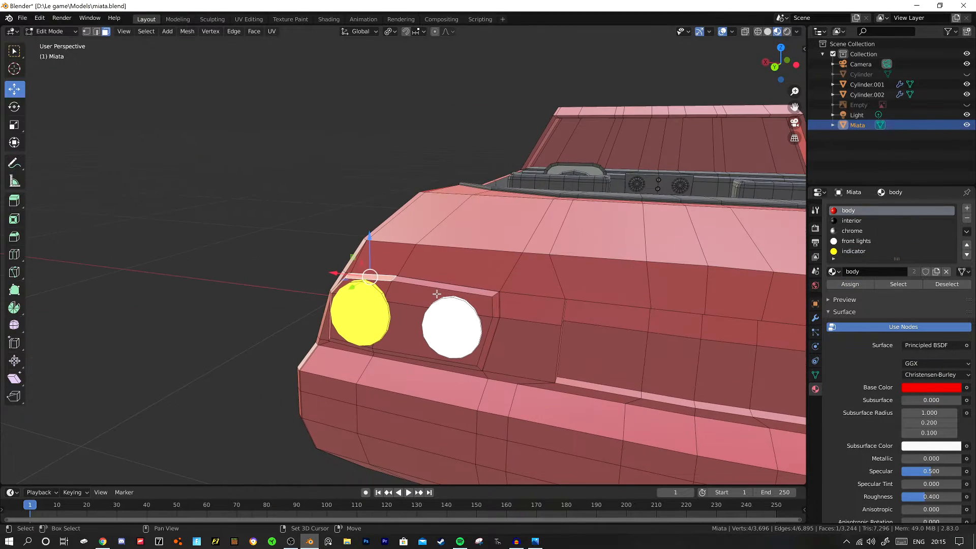
alt+click(500, 302)
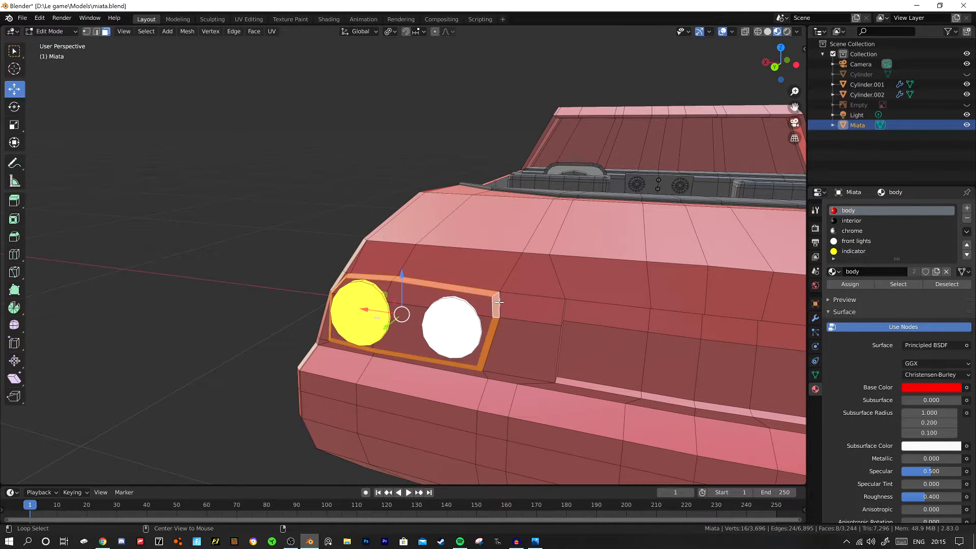
key(ctrl+KP_Add)
middle_drag(460, 330, 386, 316)
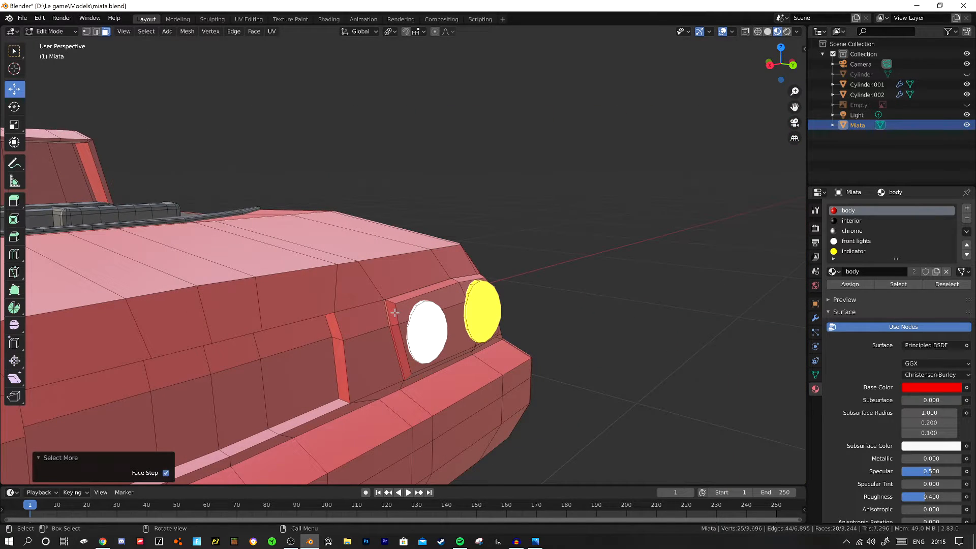
scroll(312, 326, down, 2)
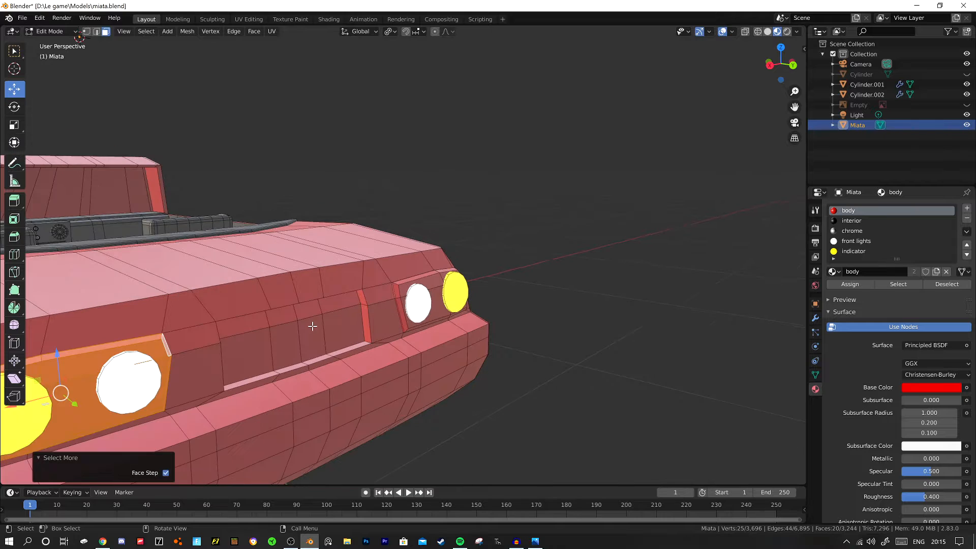
scroll(377, 333, up, 2)
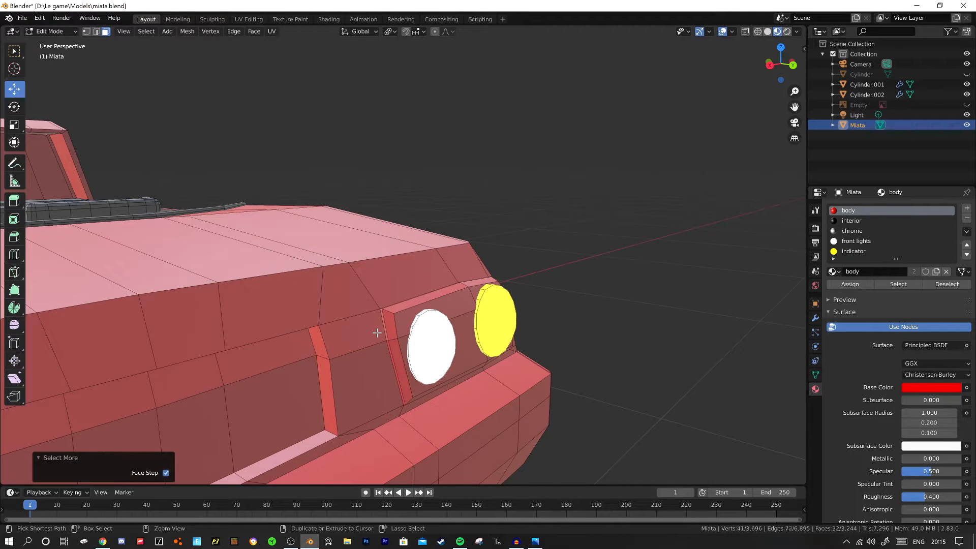
scroll(323, 371, down, 3)
key(ctrl+z)
scroll(410, 357, up, 3)
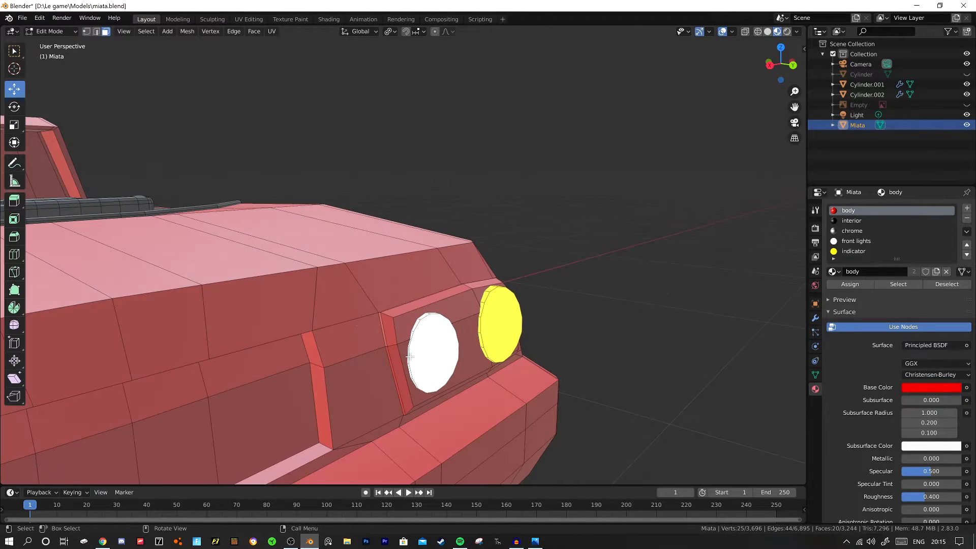
Add the border loop of the opposite rear light recess to the selection, undoing the expansion to its neighbouring faces.
scroll(410, 357, up, 2)
key(alt+shift)
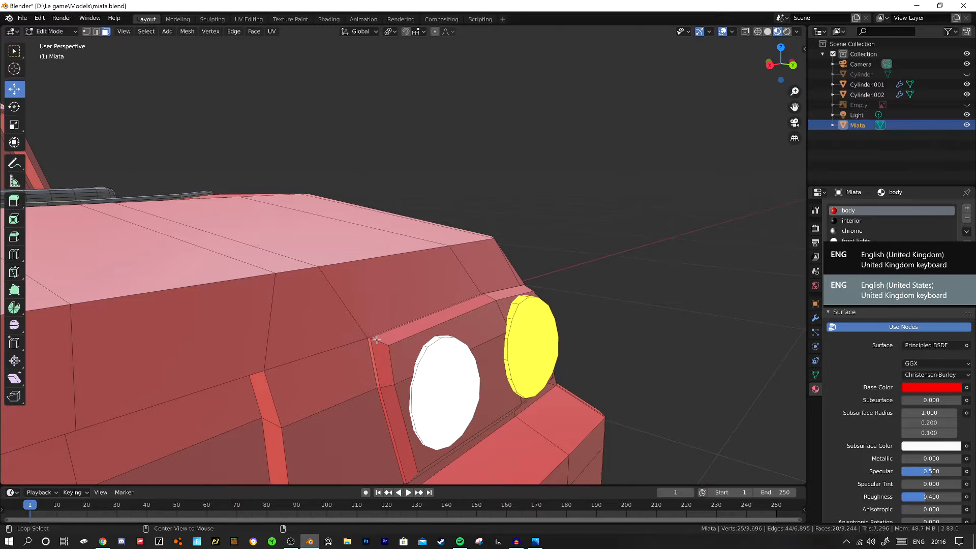
middle_drag(405, 345, 434, 344)
alt+shift+click(432, 349)
key(ctrl+KP_Add)
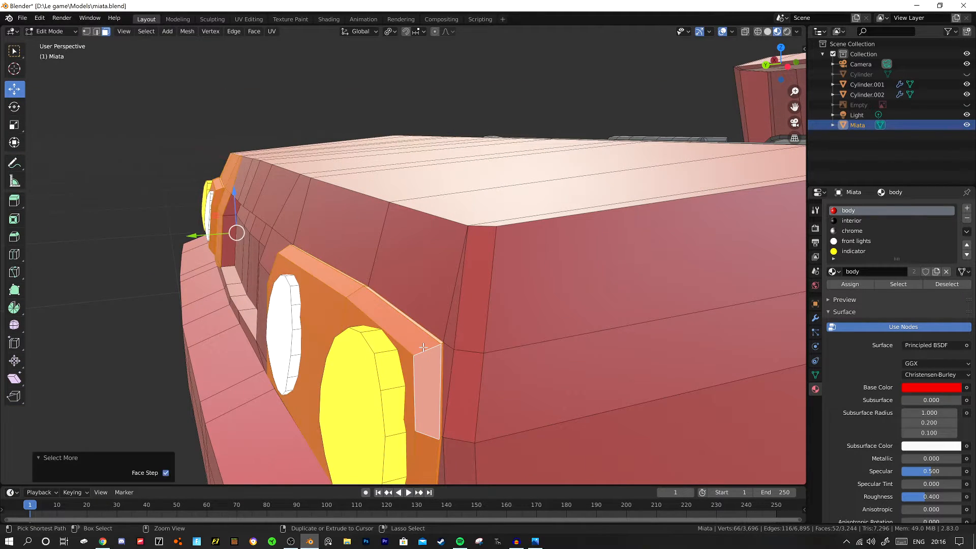
scroll(486, 301, down, 6)
key(ctrl+z)
Add the flat backing faces behind the opposite rear lights and the surrounding loop to the selection.
middle_drag(263, 223, 363, 246)
middle_drag(435, 256, 484, 253)
scroll(481, 208, up, 3)
shift+middle_drag(480, 209, 299, 269)
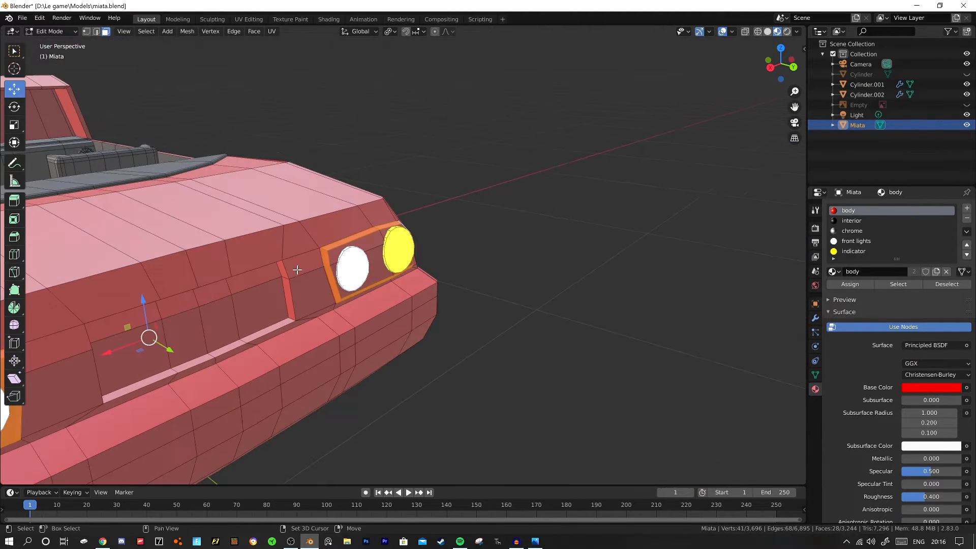
scroll(259, 272, up, 3)
scroll(259, 272, up, 2)
shift+middle_drag(221, 270, 370, 219)
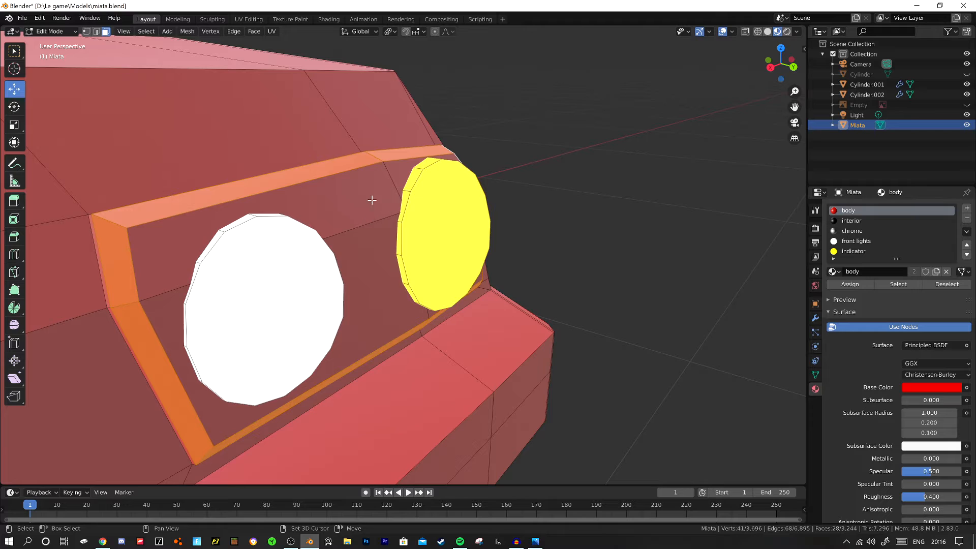
shift+click(372, 200)
shift+click(400, 173)
shift+click(355, 305)
middle_drag(355, 304, 277, 287)
shift+click(602, 344)
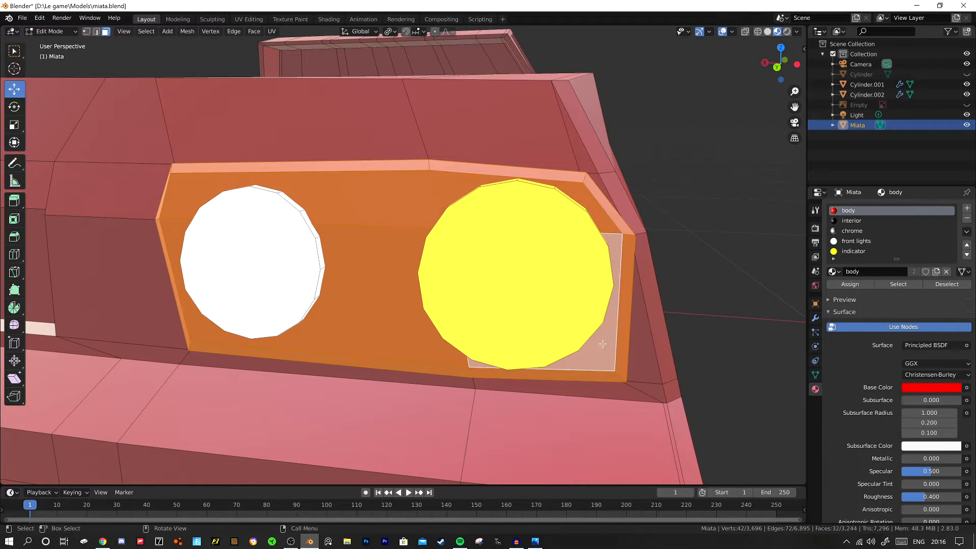
middle_drag(603, 344, 554, 309)
alt+shift+click(670, 255)
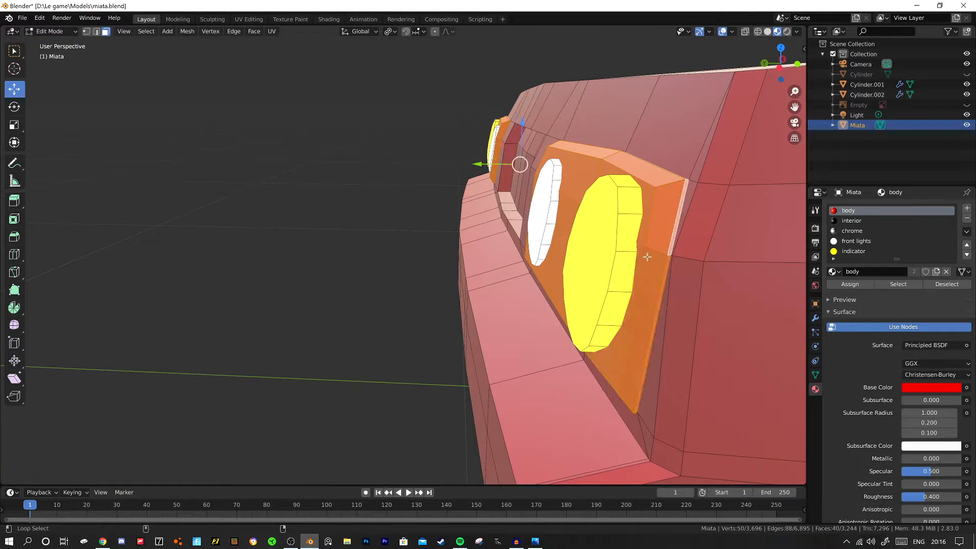
Add a new material slot with a new material named "rear light covers".
middle_drag(647, 257, 691, 275)
scroll(691, 275, down, 3)
click(967, 208)
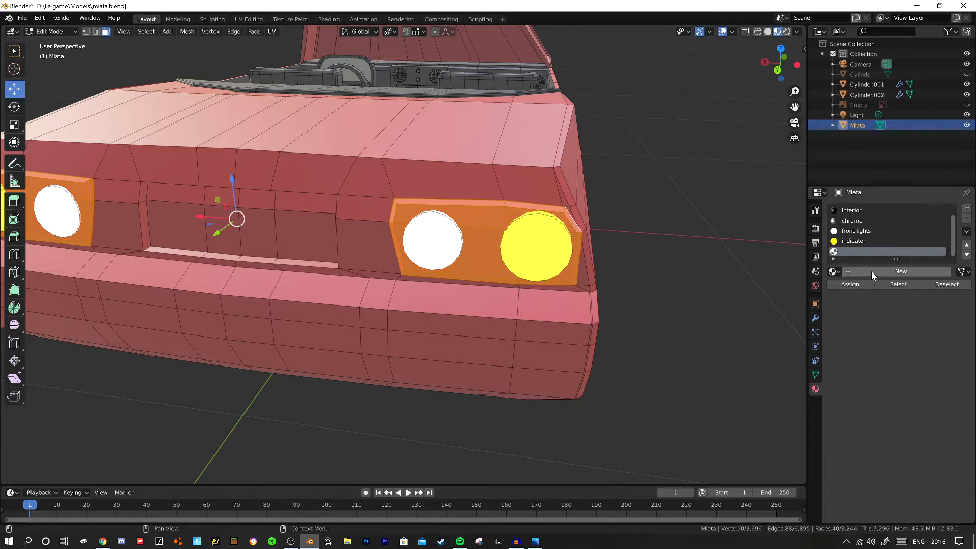
click(870, 271)
click(865, 272)
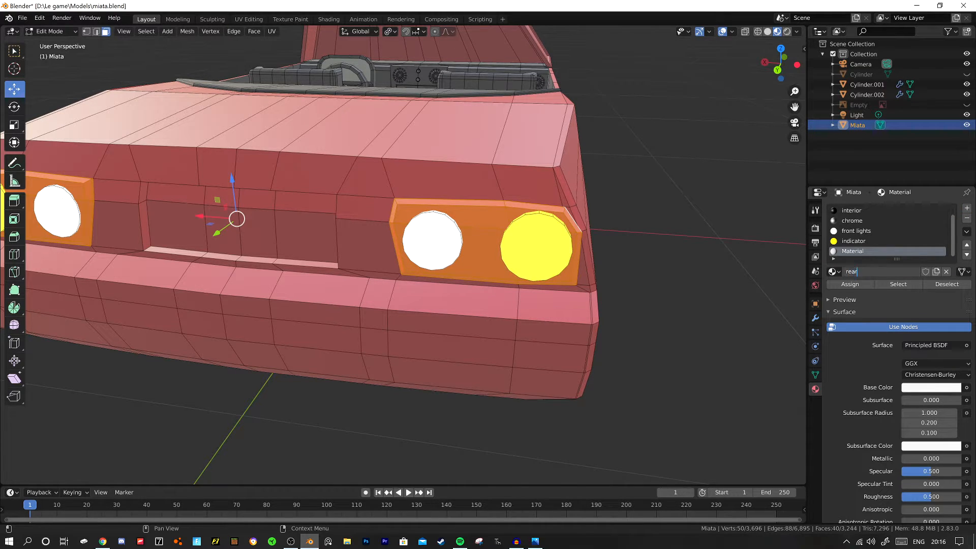
text(rear light covers)
key(Return)
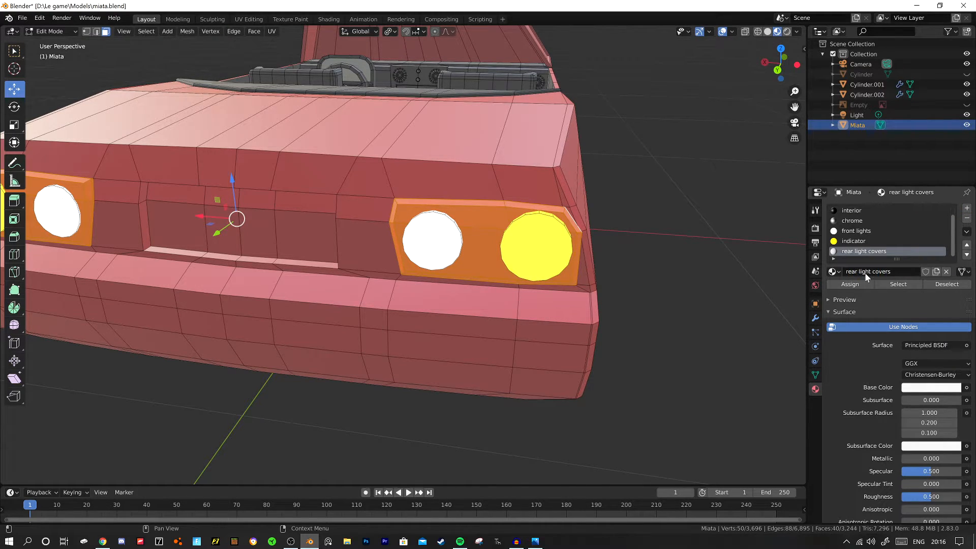
Try a Mix Shader with a Glossy BSDF as the rear light covers surface, and return the surface to Principled BSDF.
click(923, 346)
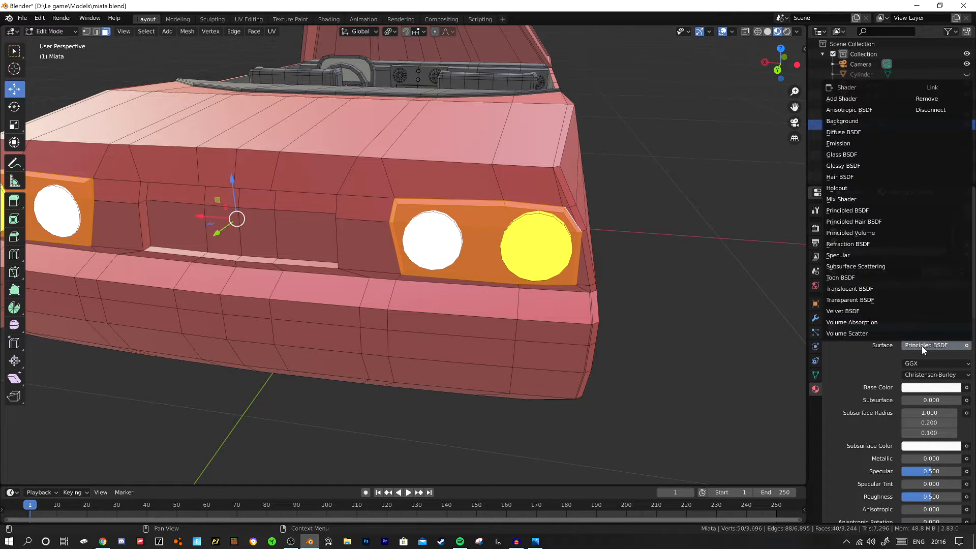
click(854, 202)
middle_drag(509, 292, 699, 195)
scroll(699, 195, down, 2)
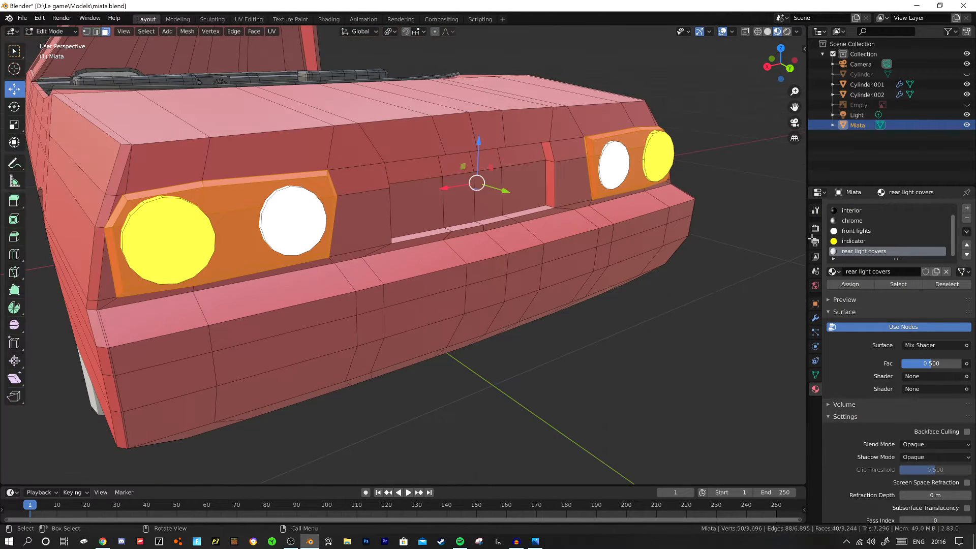
click(925, 377)
click(912, 206)
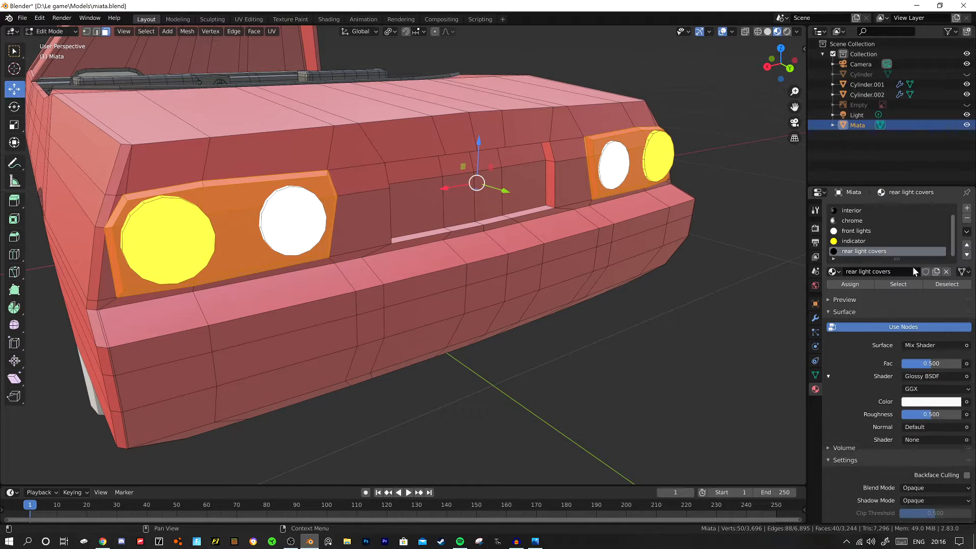
click(922, 440)
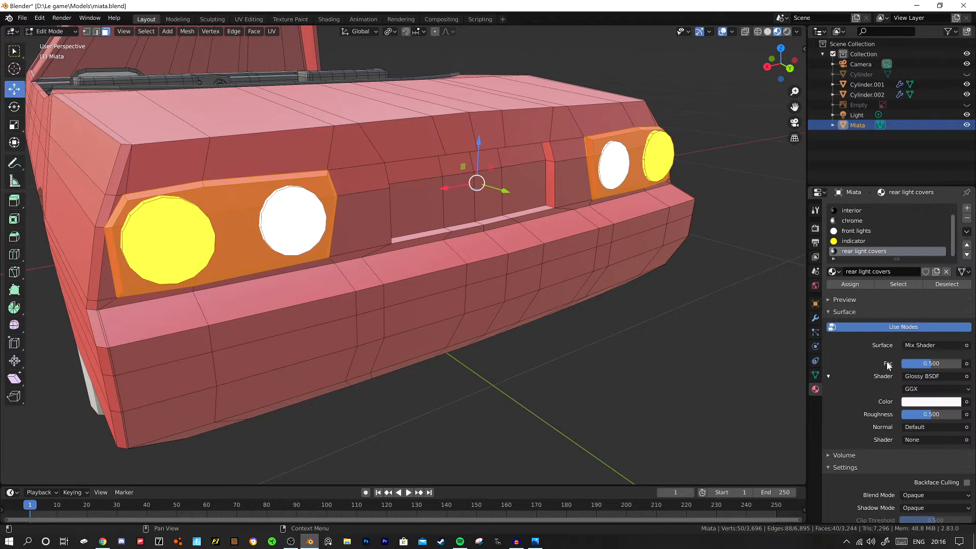
click(915, 345)
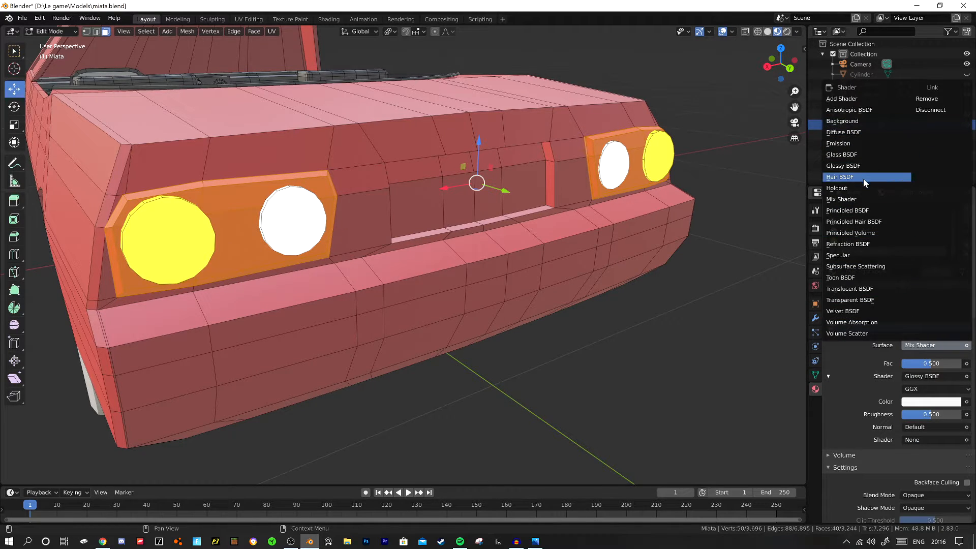
click(860, 210)
Set the blend mode of the rear light covers material to Alpha Clip.
scroll(903, 387, down, 10)
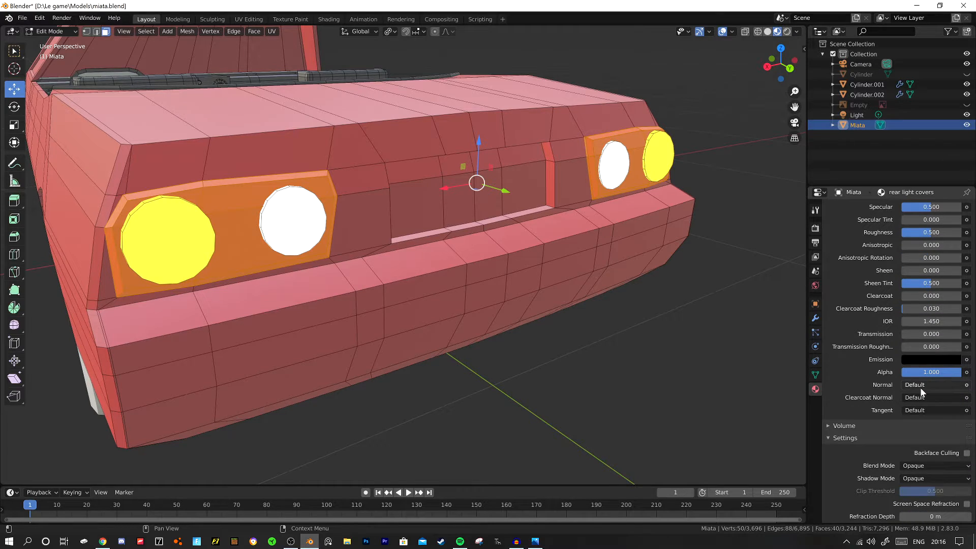
scroll(917, 430, down, 2)
click(920, 426)
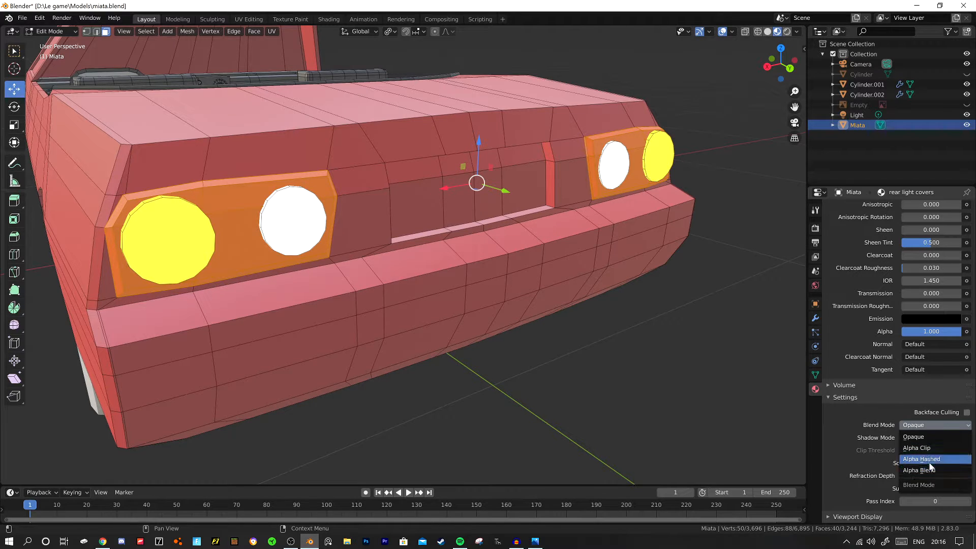
click(929, 450)
scroll(910, 444, up, 12)
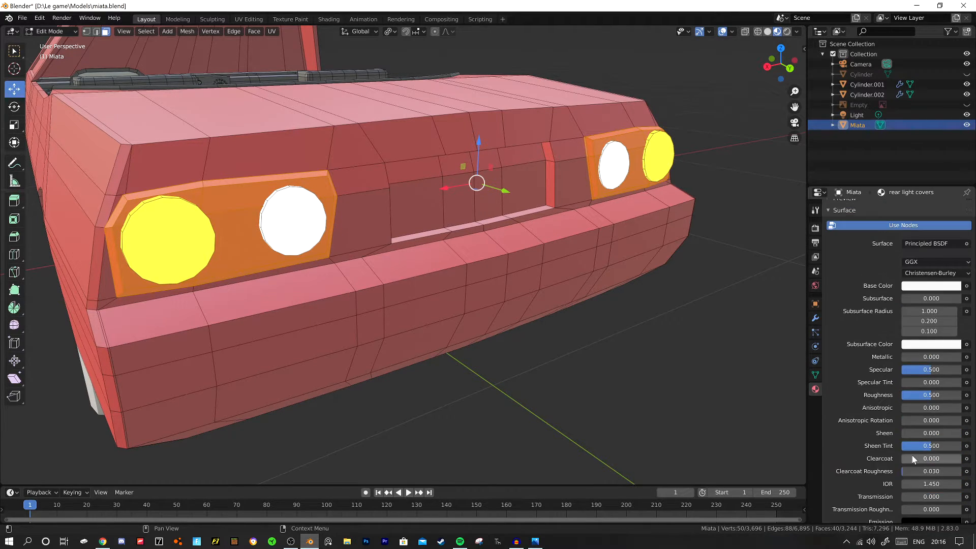
scroll(908, 453, down, 8)
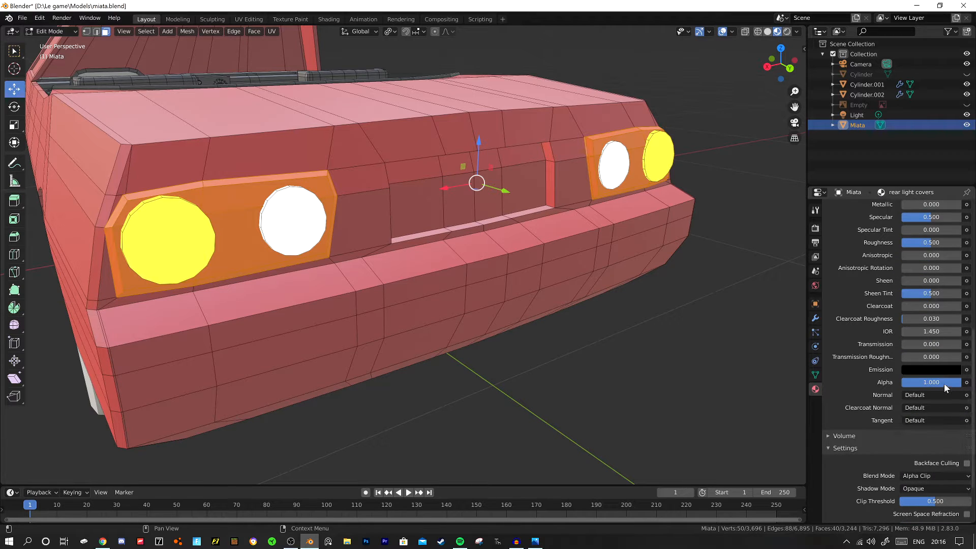
scroll(883, 351, up, 6)
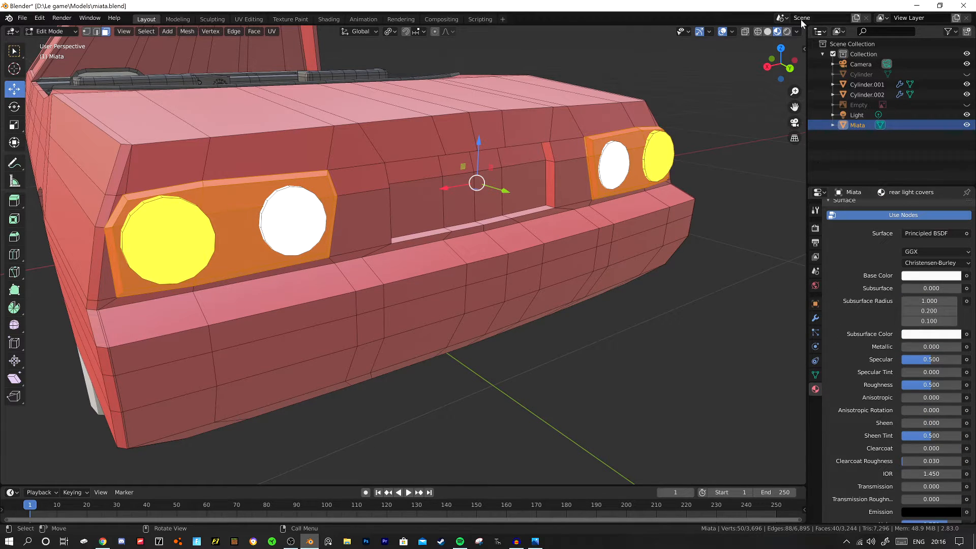
Switch the viewport to rendered shading, assign the rear light covers material to the selected faces, and clear the selection.
click(787, 32)
mouse_move(612, 257)
middle_down()
mouse_move(636, 251)
mouse_move(624, 252)
middle_up()
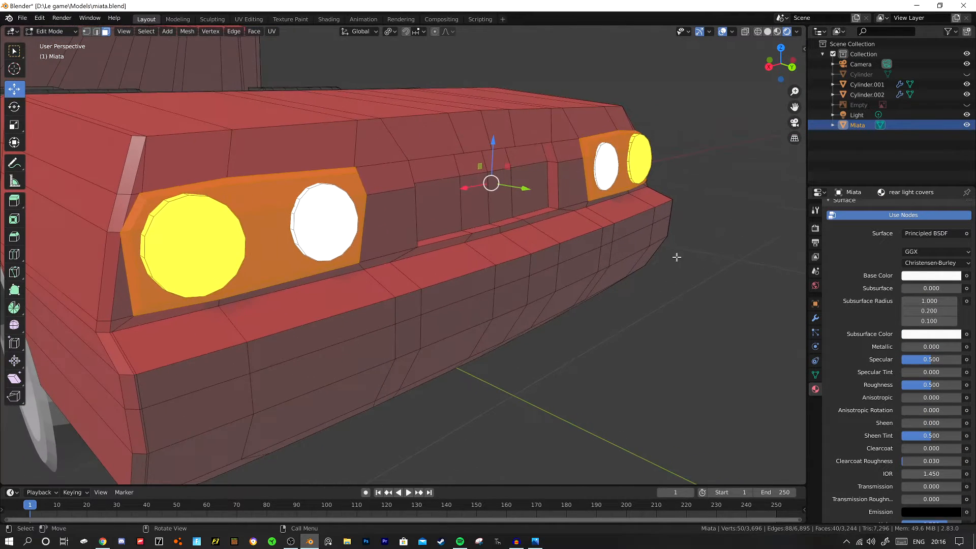
scroll(867, 277, up, 6)
click(849, 283)
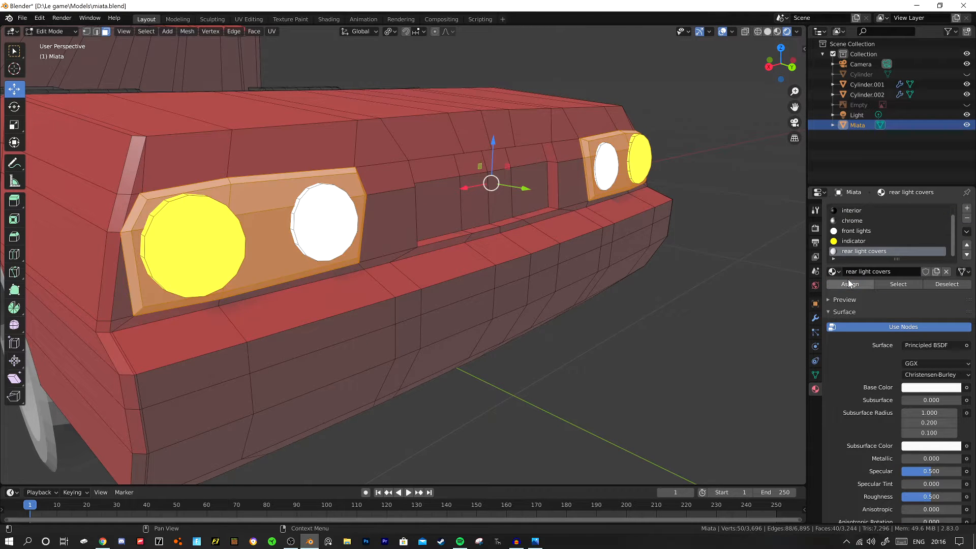
click(601, 320)
middle_drag(602, 321, 473, 256)
Set the base color of the rear light covers material to a dark, fully saturated red.
click(922, 388)
click(906, 317)
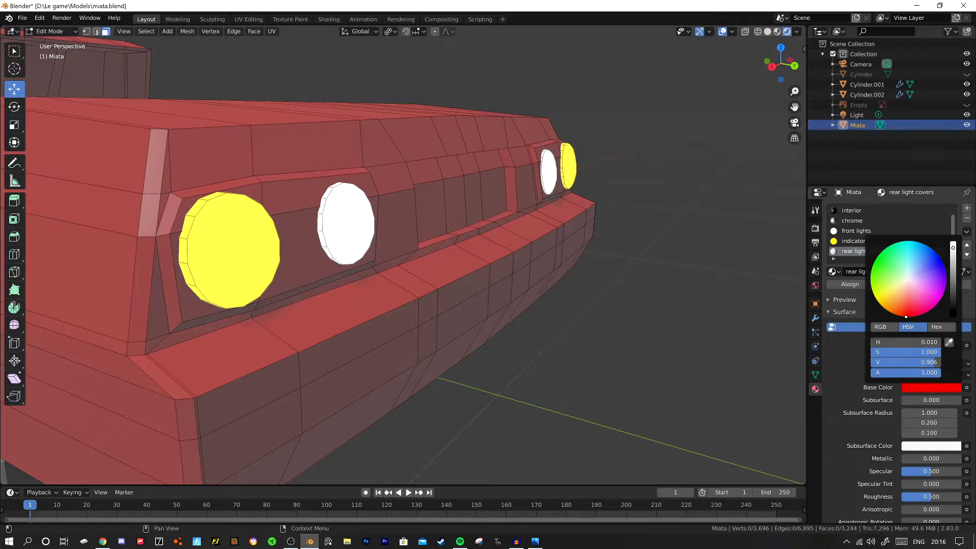
drag(952, 262, 952, 275)
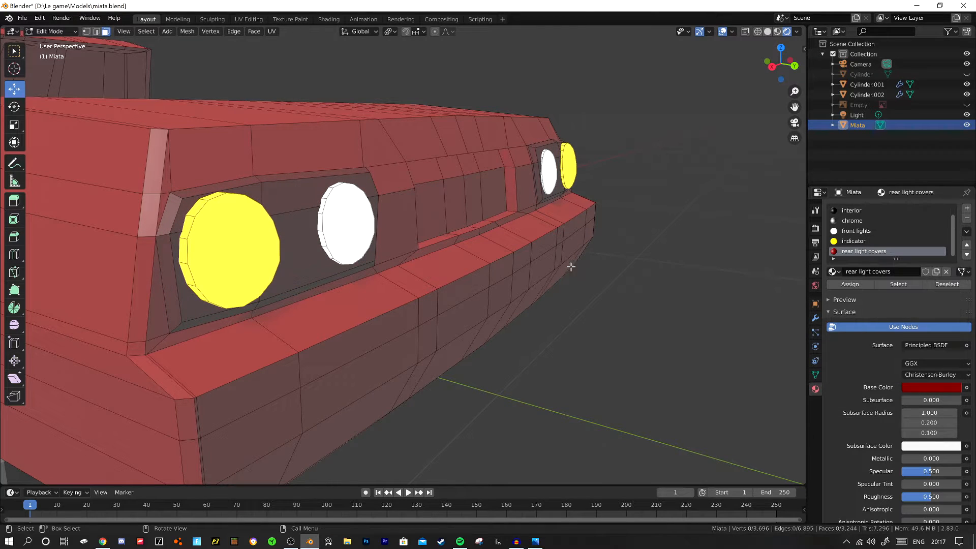
Leave Edit Mode and give the rear light covers material an alpha of 0.770 and a clip threshold of 0.636.
middle_drag(571, 266, 631, 299)
scroll(901, 424, down, 10)
key(Tab)
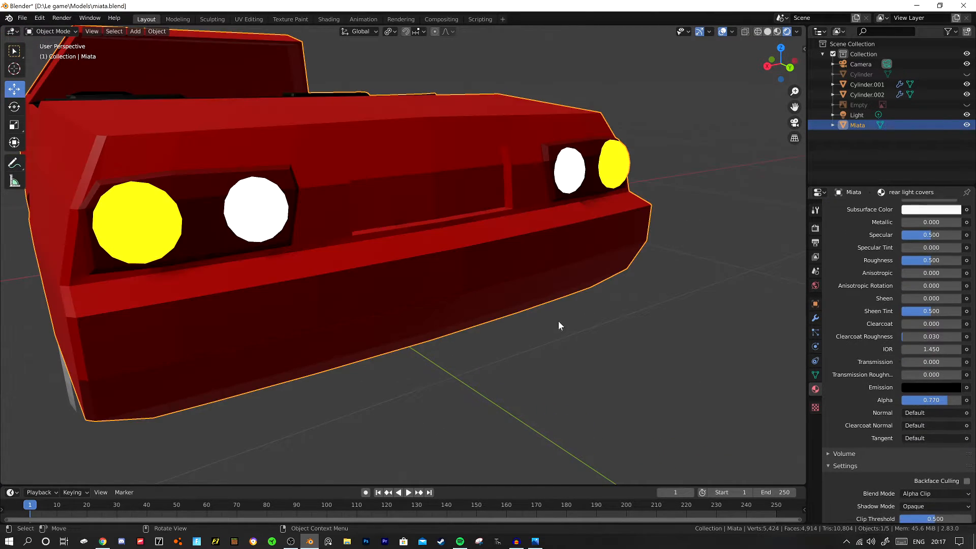
middle_drag(558, 321, 597, 315)
scroll(873, 374, down, 4)
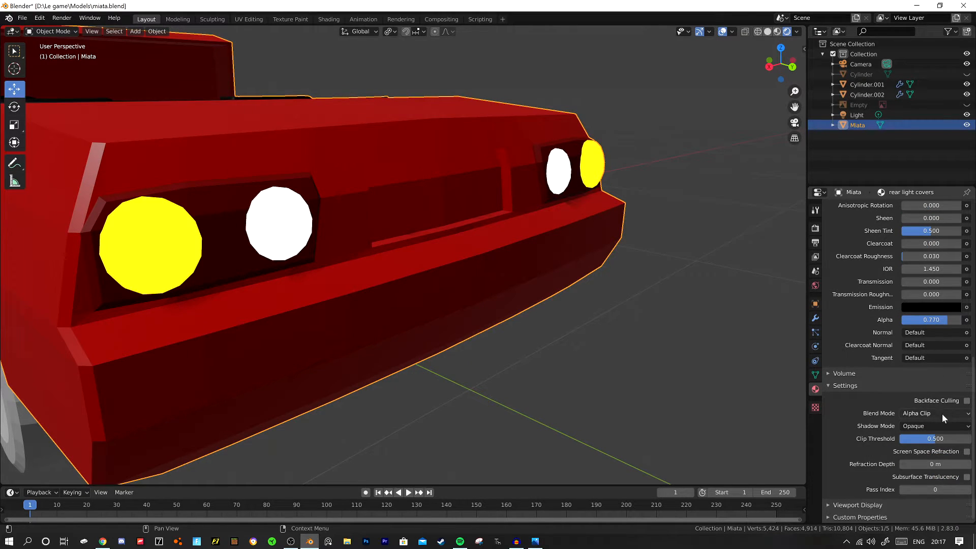
mouse_move(935, 438)
mouse_down()
mouse_move(922, 438)
mouse_move(964, 438)
mouse_move(944, 438)
mouse_up()
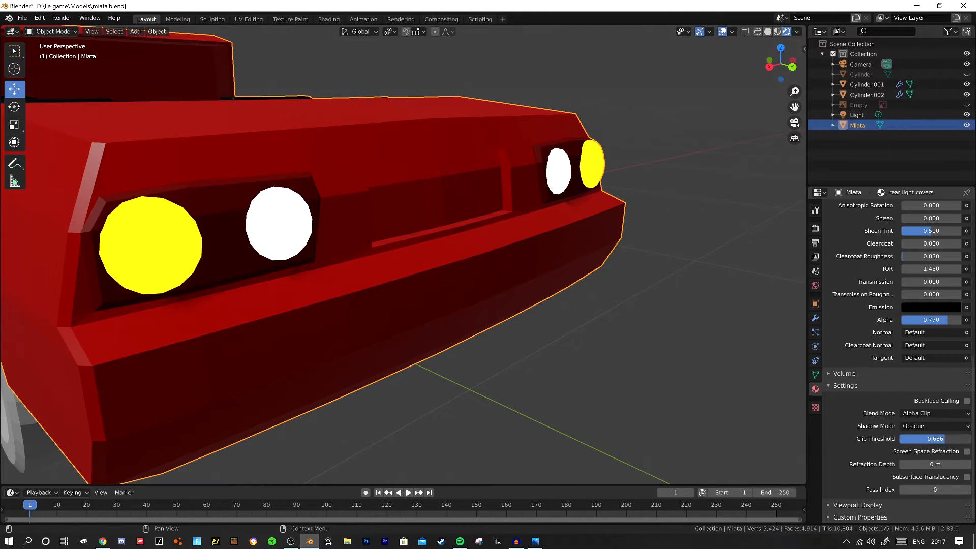
Change the rear light covers blend mode to Alpha Blend and raise the alpha to 1.000.
click(926, 413)
click(930, 458)
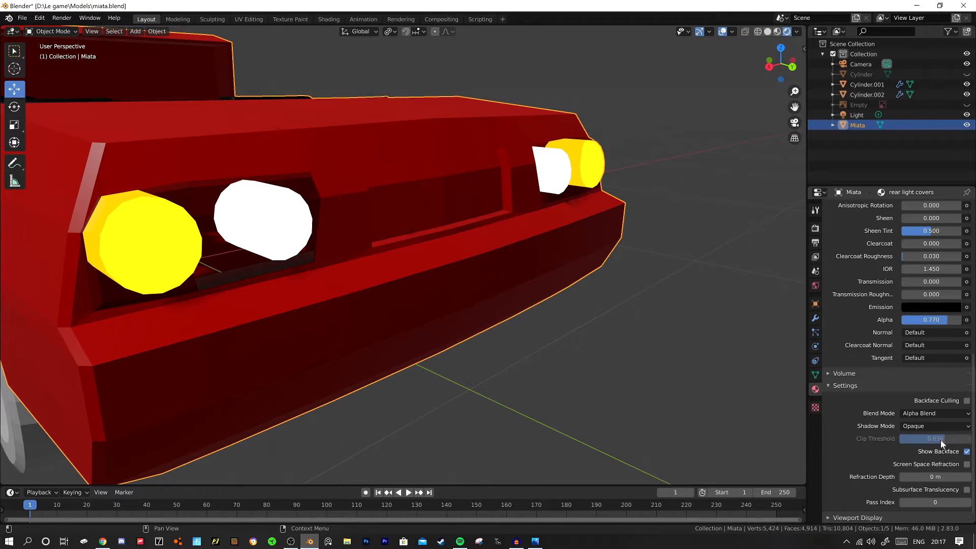
drag(940, 440, 946, 441)
mouse_move(943, 323)
mouse_down()
mouse_move(930, 323)
mouse_move(961, 319)
mouse_up()
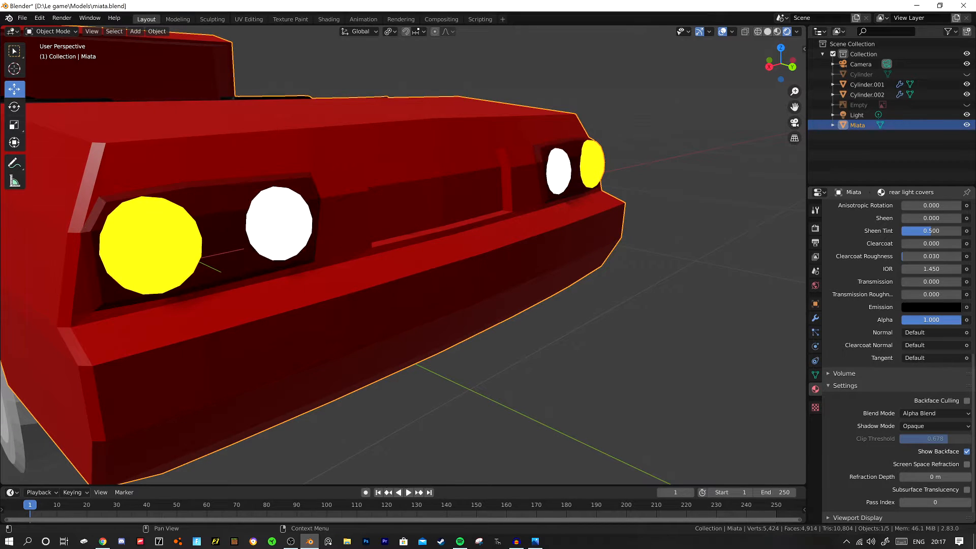
Toggle Show Backface off and on to compare, leaving it enabled, and set the rear light covers alpha to 0.999.
click(967, 451)
click(967, 451)
click(967, 451)
click(967, 452)
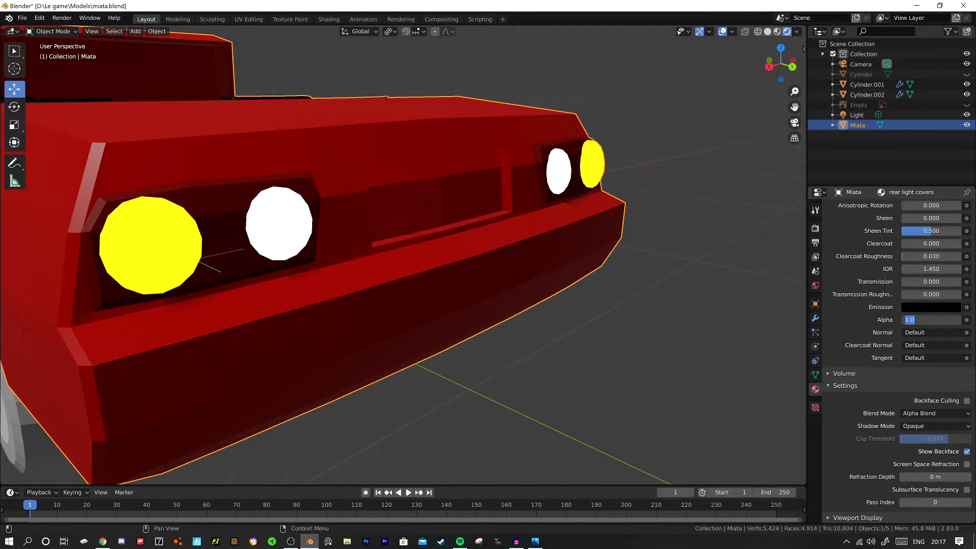
text(0.999)
key(Return)
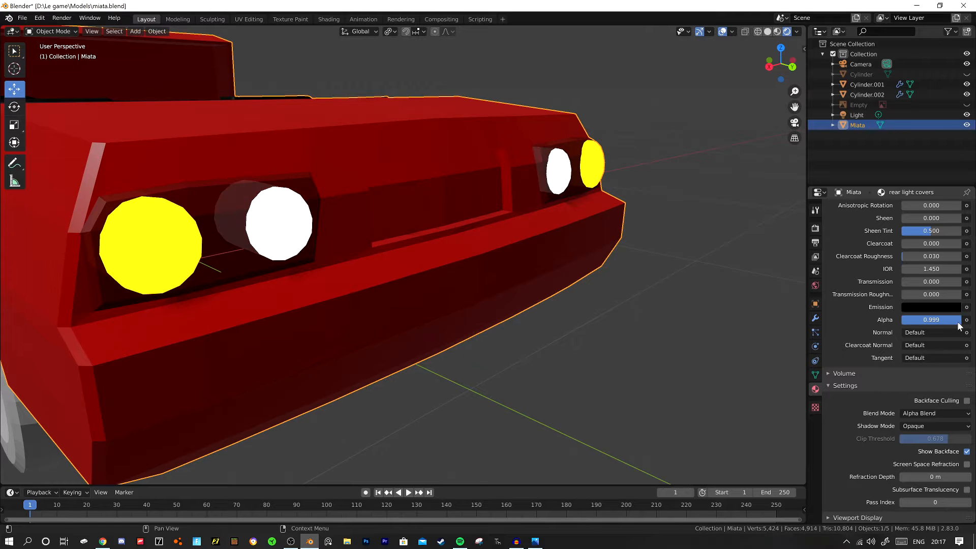
Return to Edit Mode and select all outer windshield glass faces together with the triangular side window faces.
middle_drag(458, 230, 381, 304)
key(Tab)
scroll(382, 305, up, 3)
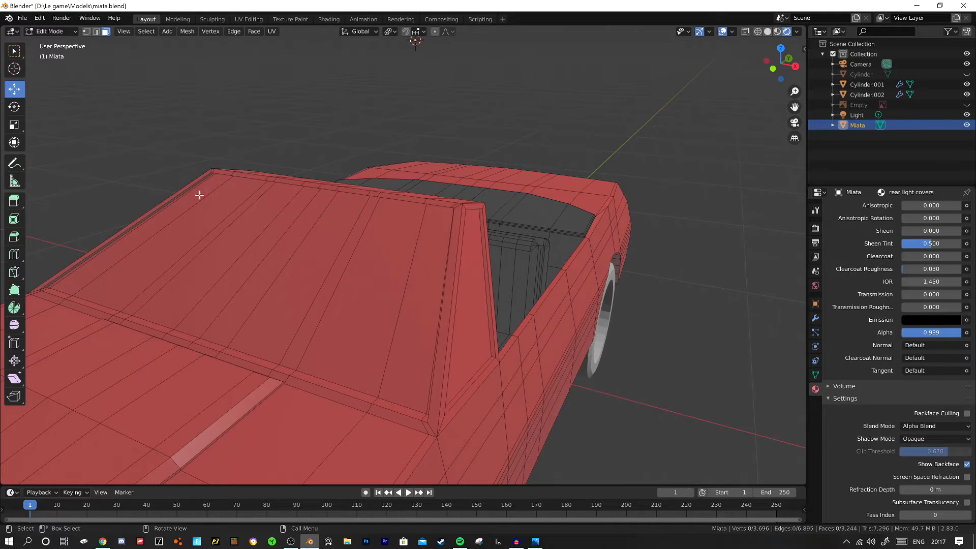
click(192, 189)
middle_drag(439, 265, 163, 262)
ctrl+click(163, 262)
ctrl+click(533, 260)
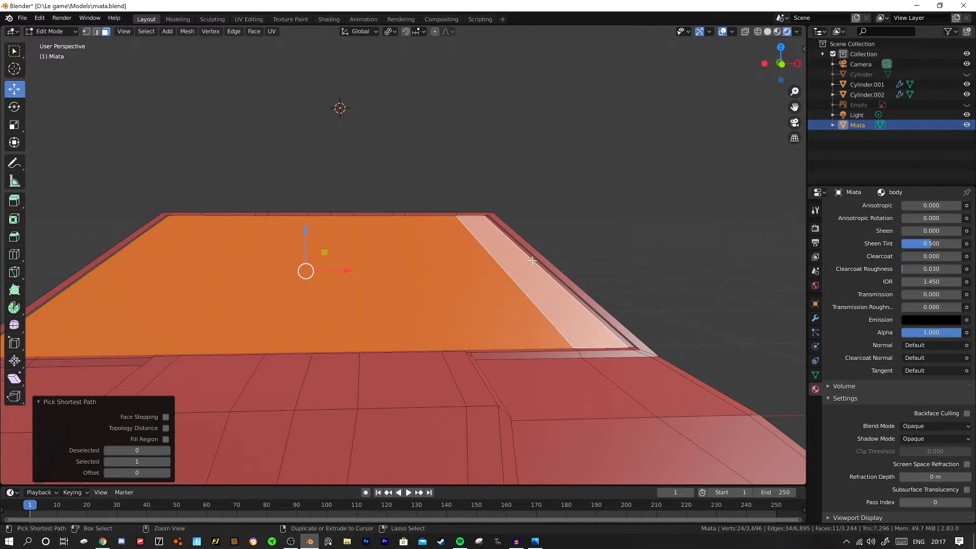
ctrl+click(534, 262)
middle_drag(534, 261, 331, 247)
shift+click(464, 274)
scroll(464, 274, down, 3)
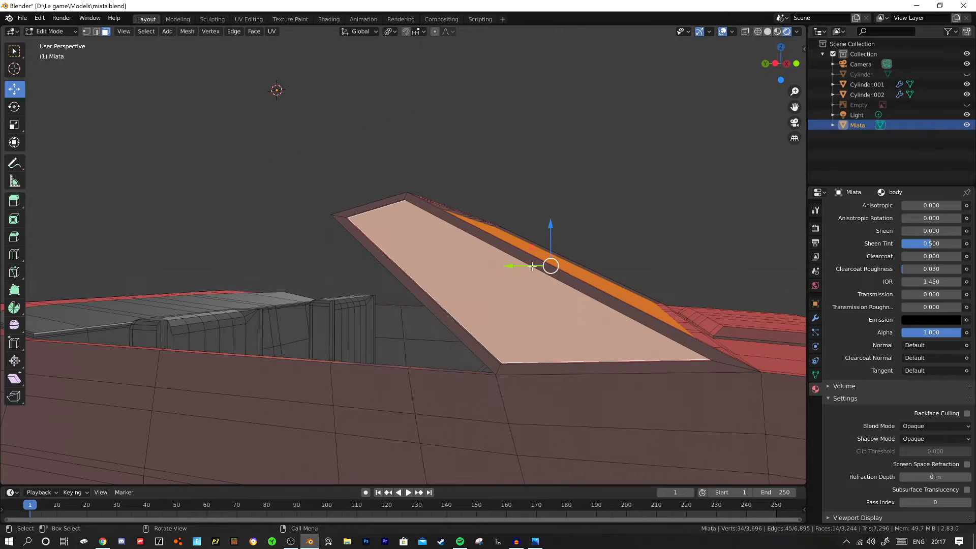
Add a new material slot with a new material named "windows".
scroll(906, 322, up, 4)
scroll(906, 318, up, 10)
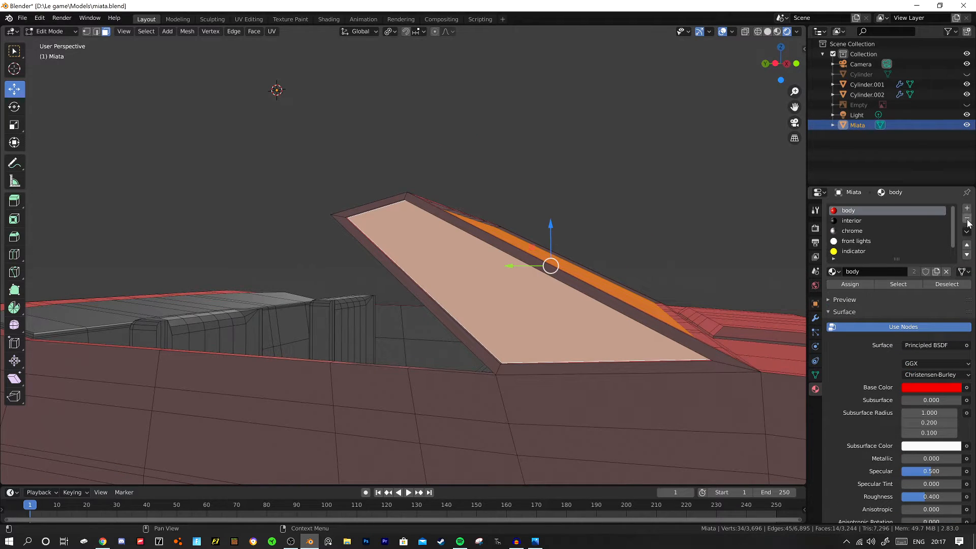
click(967, 209)
click(884, 273)
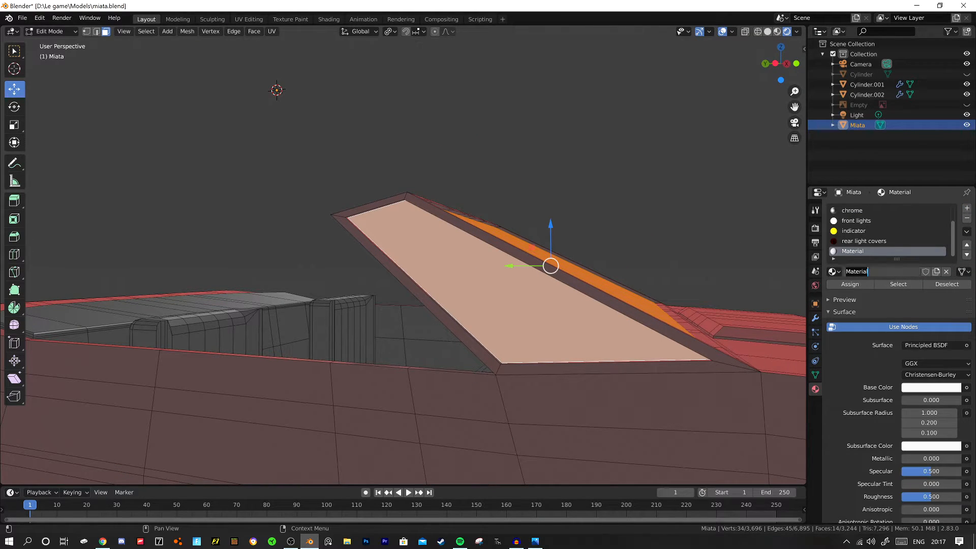
text(windows)
key(Return)
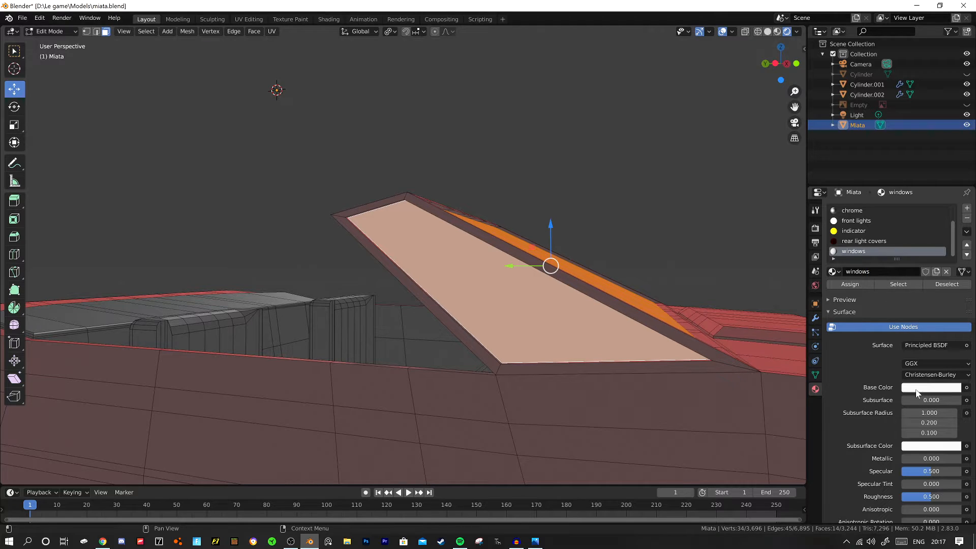
Set the base color of the windows material to a light turquoise and assign it to the selected glass faces.
click(940, 388)
click(909, 263)
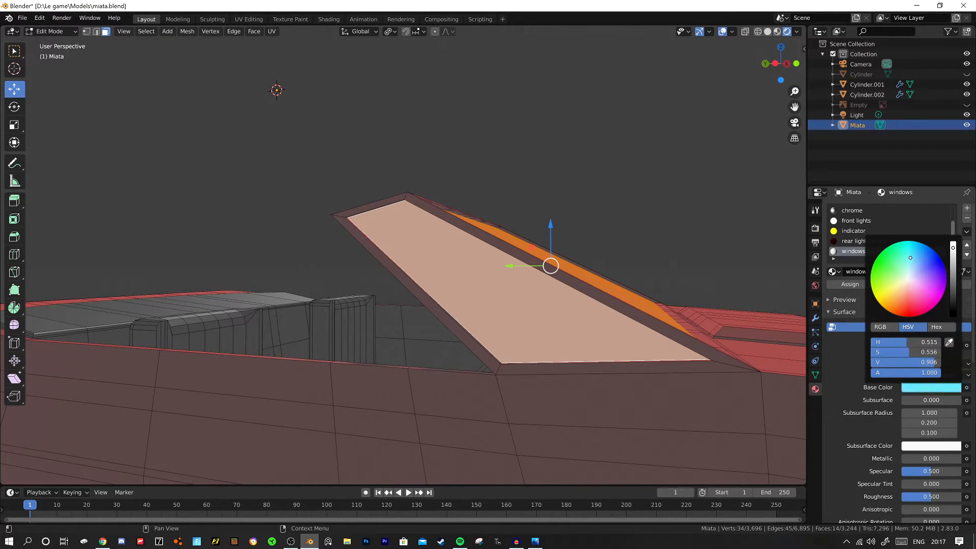
click(848, 285)
middle_drag(661, 324, 600, 342)
Set the windows material's blend mode to Alpha Hashed, lower its alpha to 0.845 and return to Object Mode.
scroll(897, 463, down, 12)
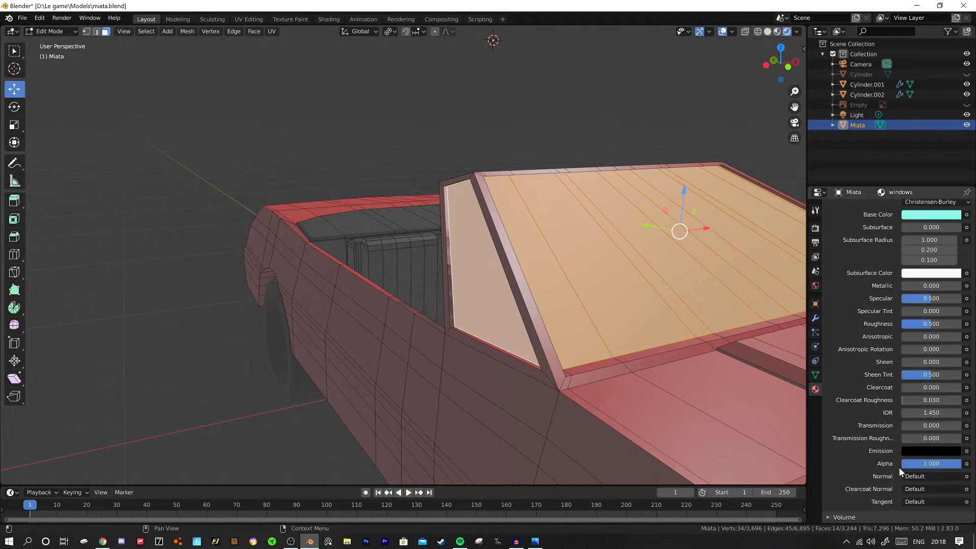
click(920, 414)
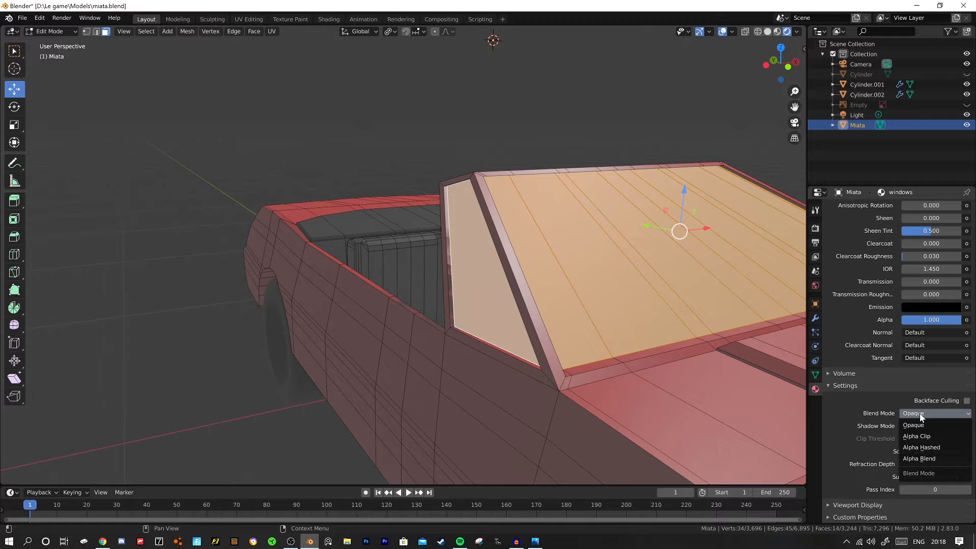
click(921, 448)
scroll(881, 372, up, 3)
scroll(890, 404, up, 13)
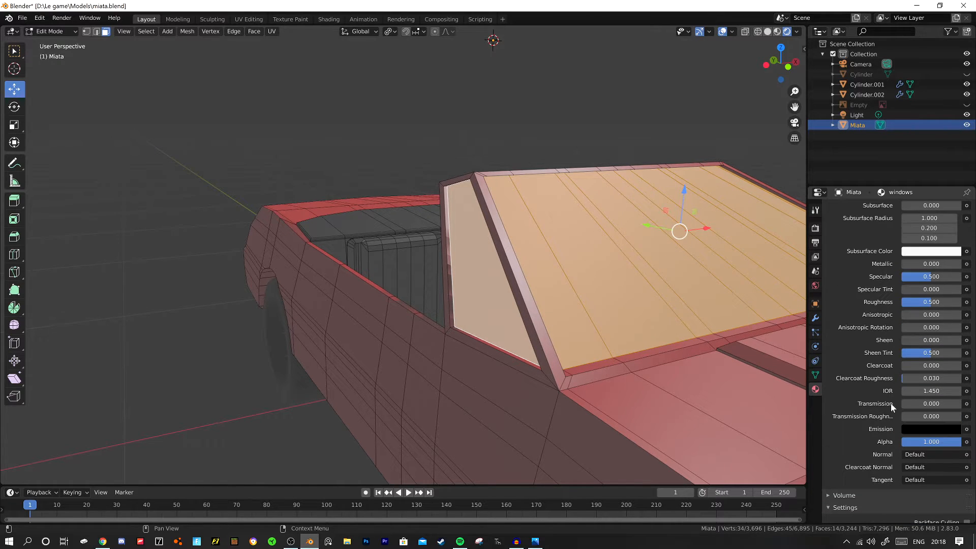
scroll(891, 404, down, 9)
drag(930, 413, 929, 413)
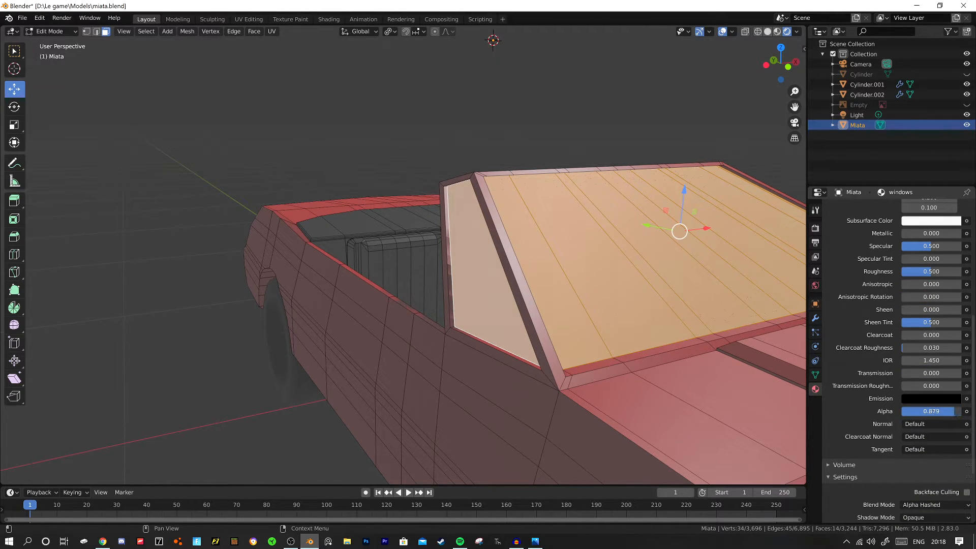
key(Tab)
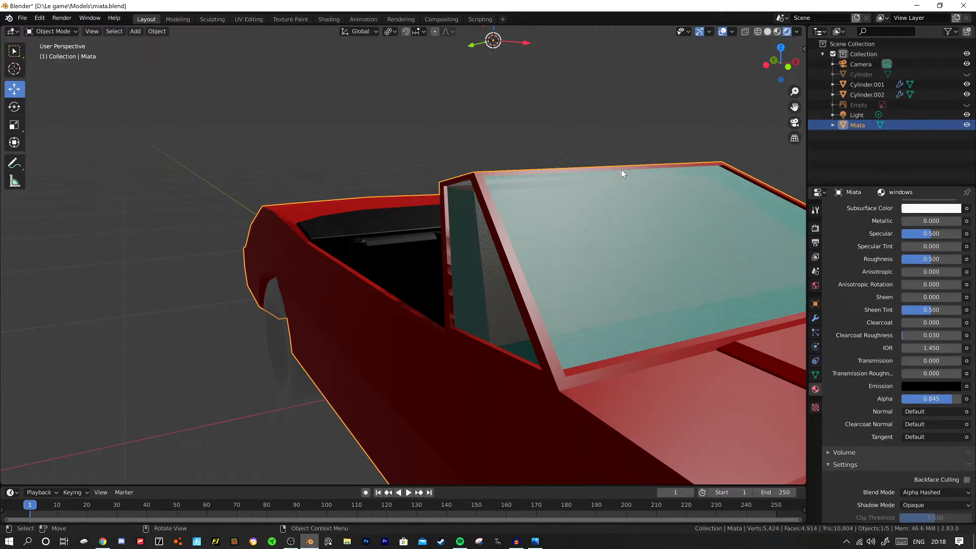
Return to Edit Mode and select the inner windshield faces together with the inner faces of the side windows.
middle_drag(520, 253, 697, 234)
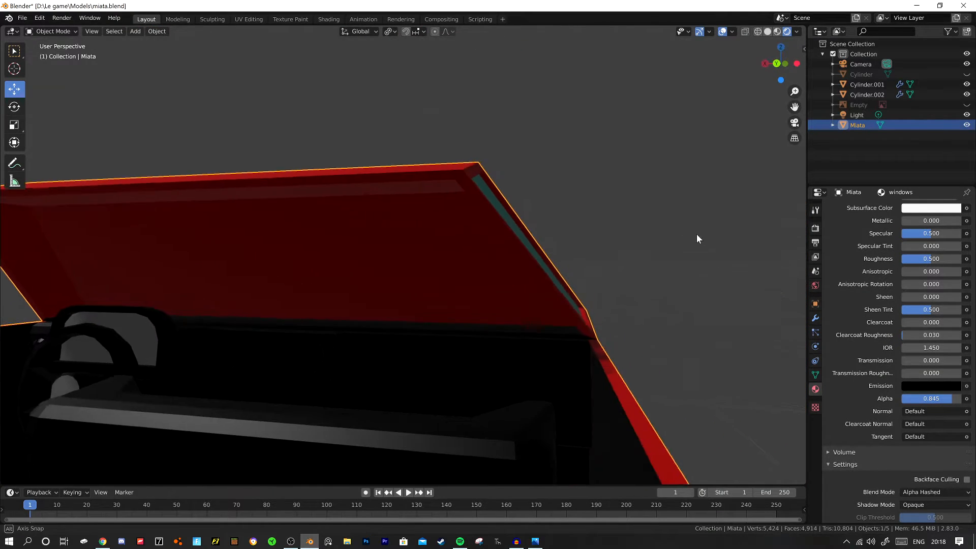
key(Tab)
middle_drag(459, 245, 581, 224)
click(501, 213)
ctrl+click(416, 224)
middle_drag(417, 224, 743, 284)
ctrl+click(232, 224)
shift+click(207, 219)
shift+click(743, 283)
Assign the windows material to the selected inner glass faces and leave Edit Mode.
scroll(926, 292, up, 6)
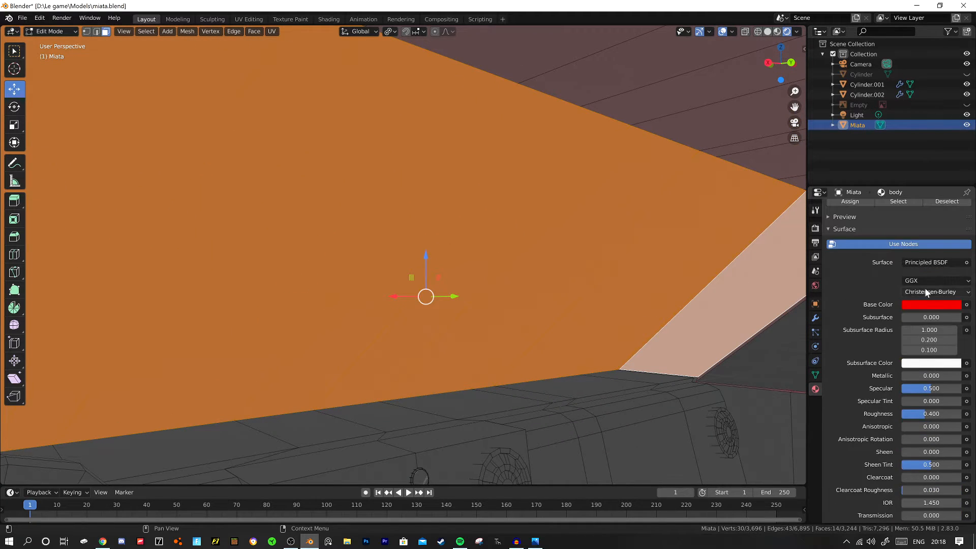
scroll(927, 293, up, 4)
scroll(869, 238, down, 2)
click(865, 251)
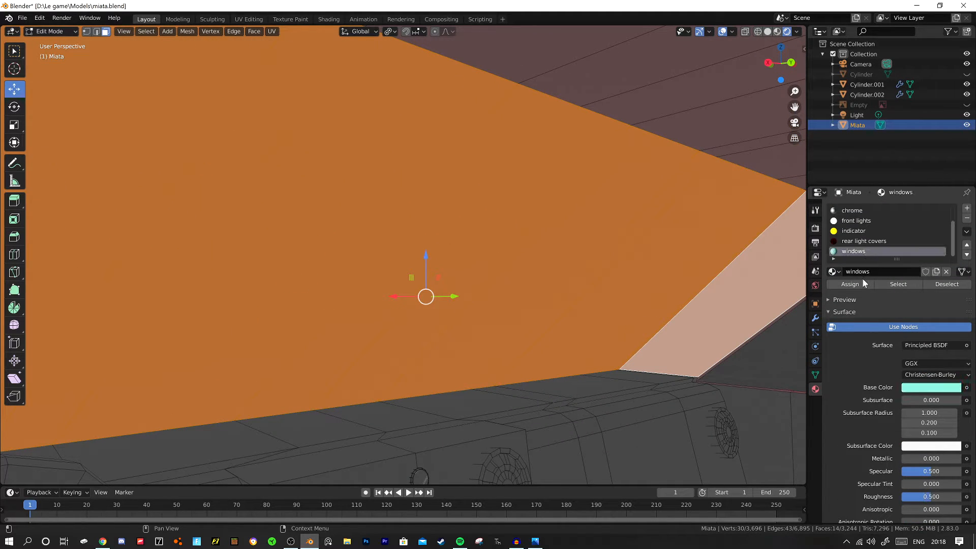
click(861, 282)
scroll(610, 282, down, 5)
key(Tab)
middle_drag(538, 288, 576, 301)
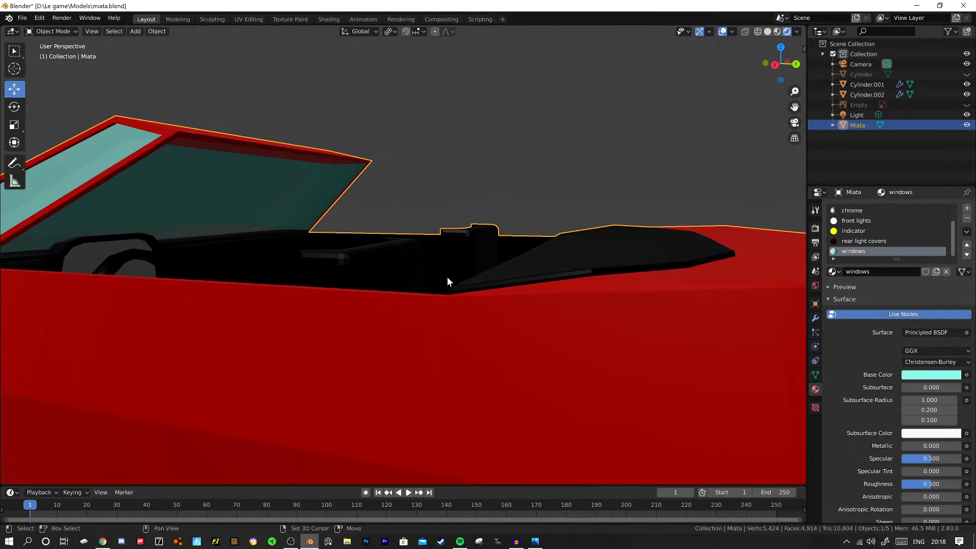
Set the alpha of the windows material to 0.259.
middle_drag(448, 279, 590, 356)
scroll(905, 424, down, 3)
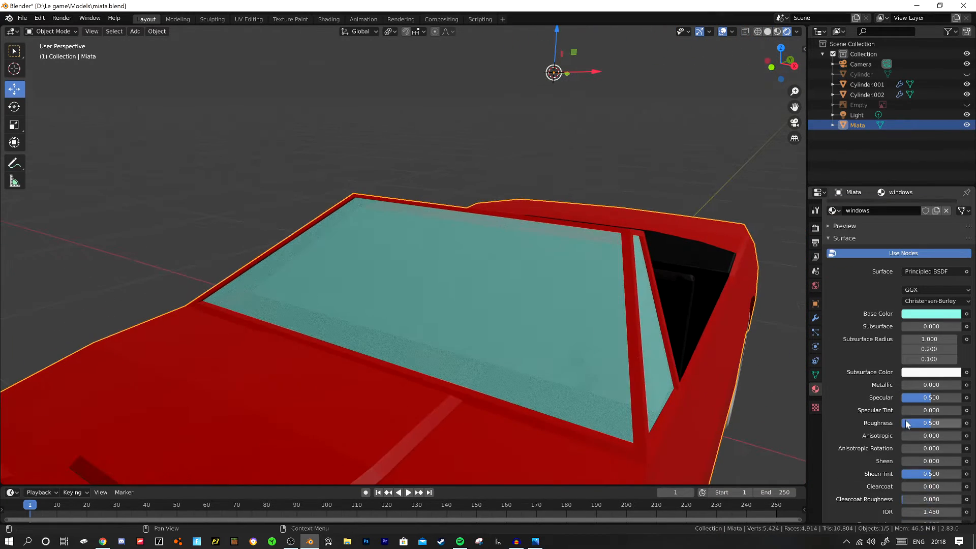
scroll(915, 442, down, 6)
drag(951, 400, 918, 400)
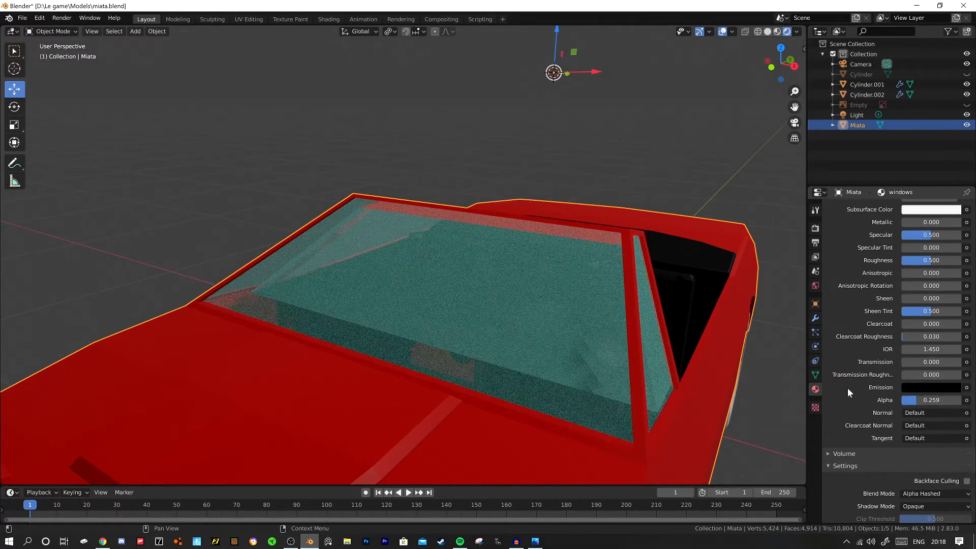
scroll(486, 315, down, 6)
middle_drag(484, 314, 527, 340)
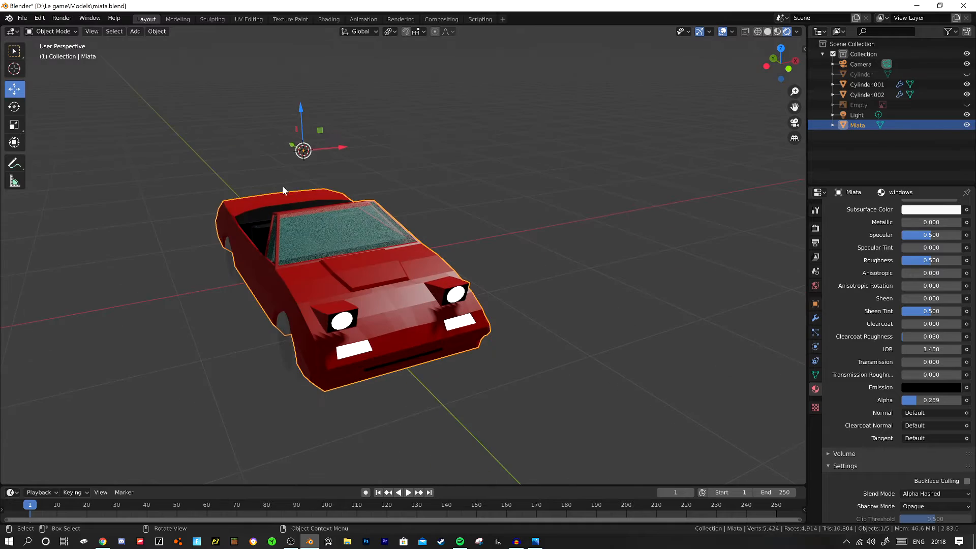
Select the wheels object, bring up its Mirror and Array modifiers, and enter Edit Mode.
scroll(284, 224, up, 6)
middle_drag(442, 237, 470, 290)
scroll(490, 311, down, 3)
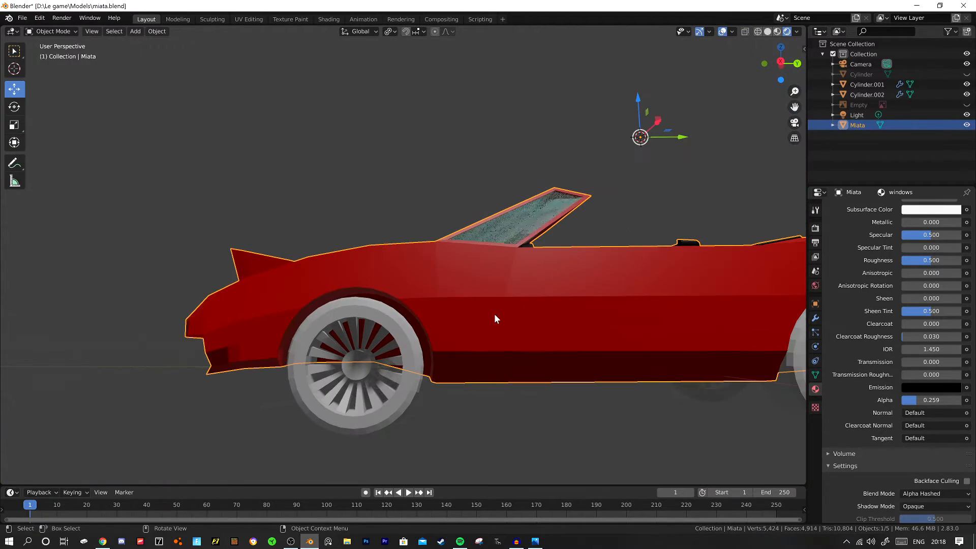
click(413, 344)
scroll(551, 330, down, 3)
middle_drag(556, 334, 576, 307)
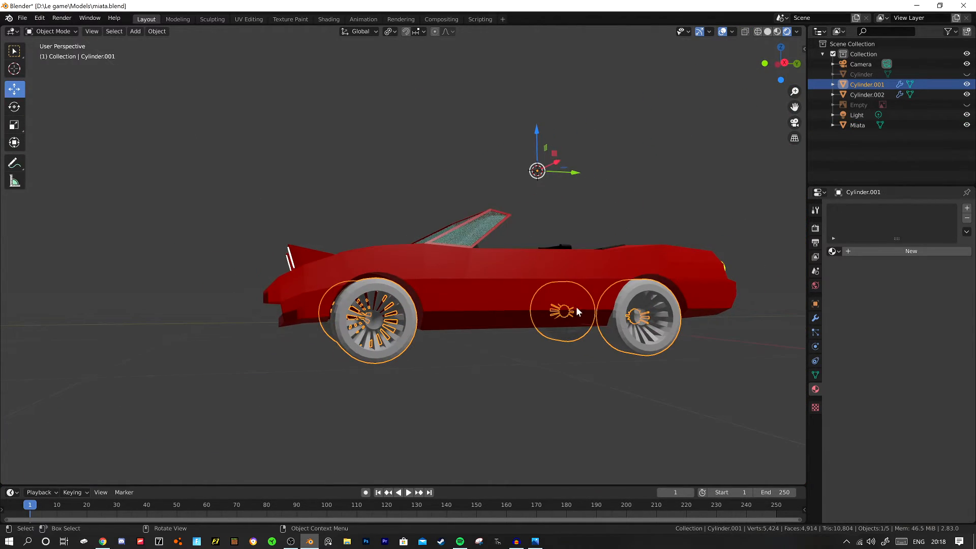
click(815, 317)
scroll(854, 350, down, 5)
scroll(854, 350, down, 3)
middle_drag(502, 310, 294, 344)
key(Tab)
Select a loop of tread faces on the front tire and grow the selection to cover the entire tire.
scroll(386, 311, up, 4)
click(362, 272)
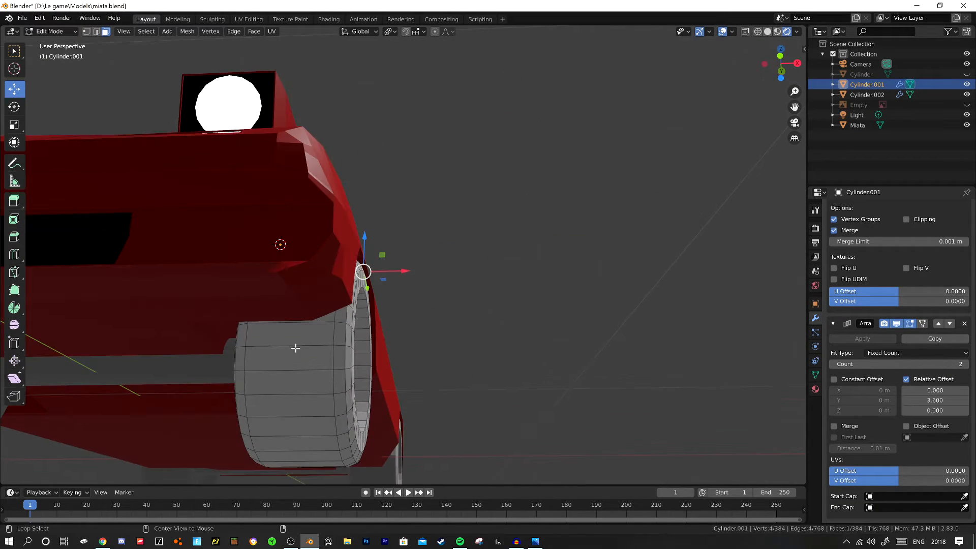
ctrl+click(297, 346)
key(ctrl+KP_Add)
key(ctrl+KP_Add)
key(ctrl+KP_Add)
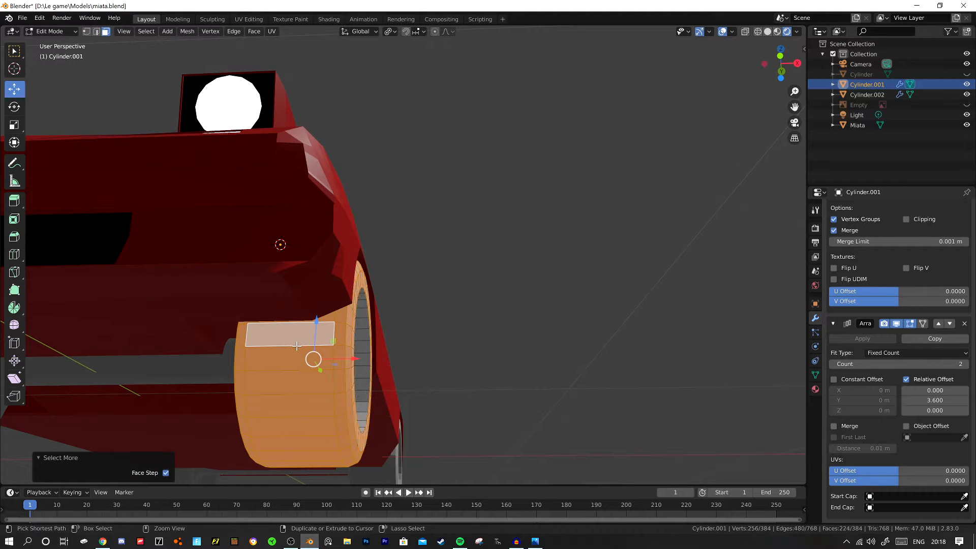
Give the wheels object the existing interior material.
middle_drag(303, 363, 460, 240)
scroll(887, 328, up, 4)
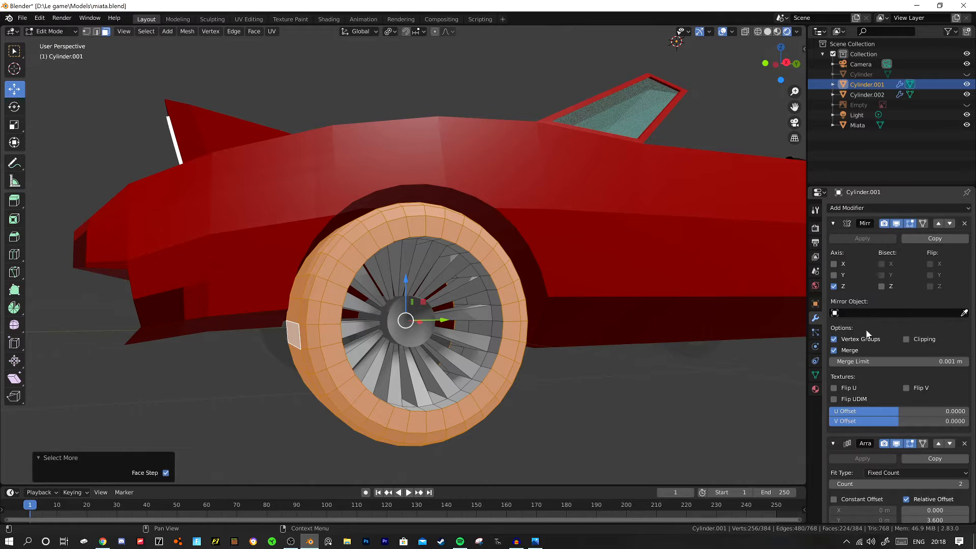
click(815, 389)
click(834, 251)
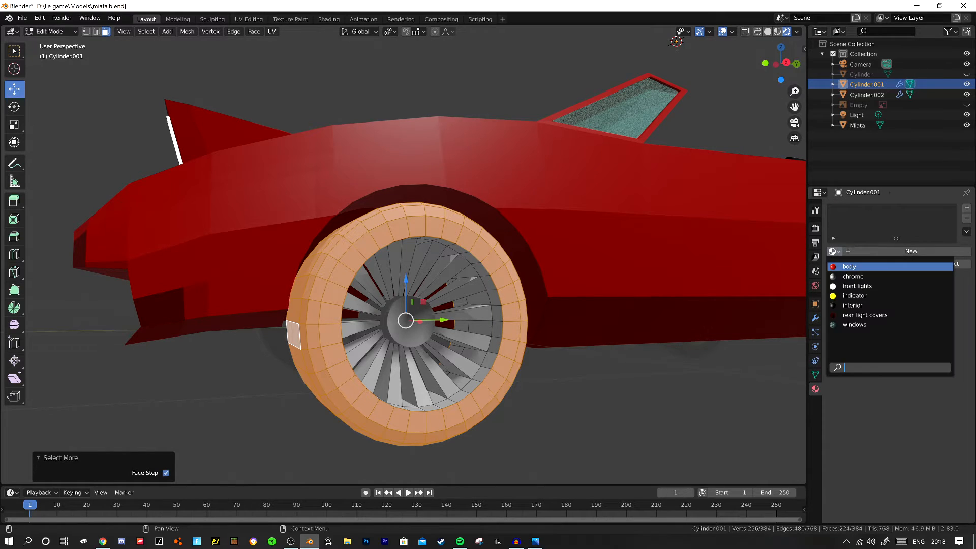
click(864, 305)
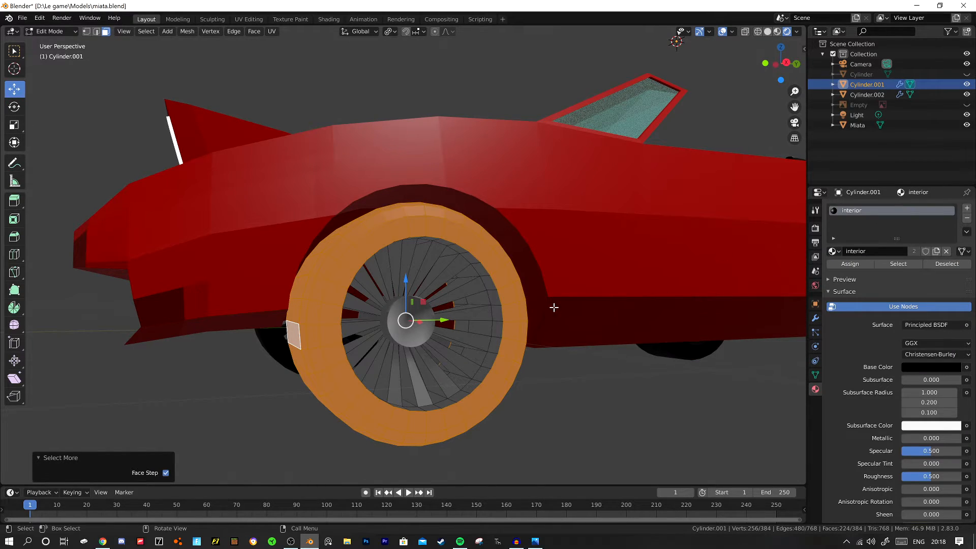
Select the front faces of all the wheel spokes and grow the selection across the rim.
mouse_move(498, 302)
middle_down()
mouse_move(487, 300)
mouse_move(501, 294)
mouse_move(485, 310)
middle_up()
scroll(478, 300, up, 2)
alt+click(527, 305)
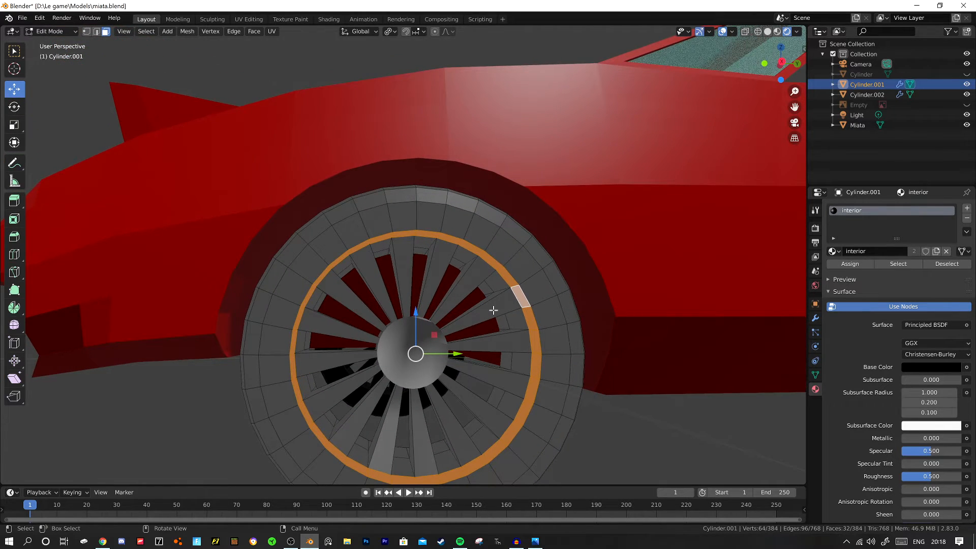
click(496, 310)
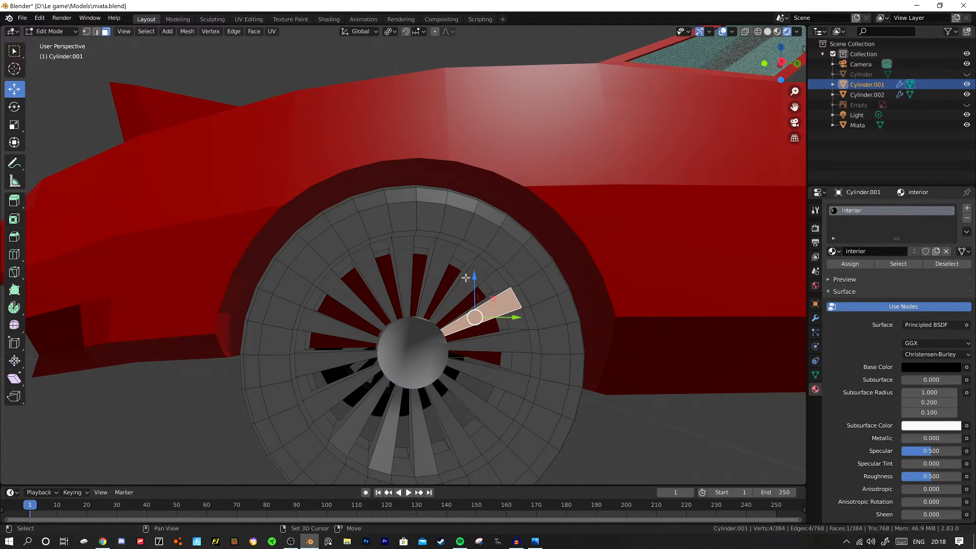
key(ctrl+z)
shift+click(436, 260)
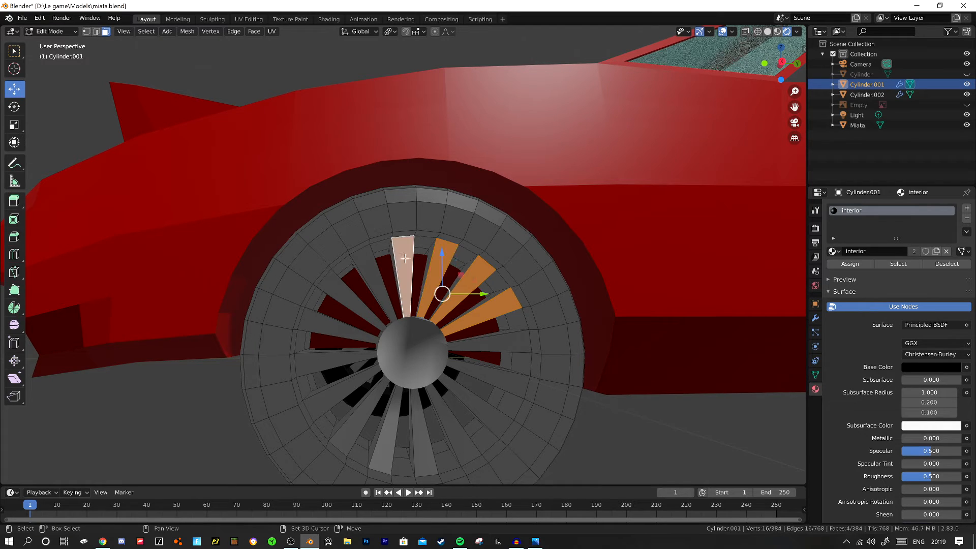
shift+click(374, 275)
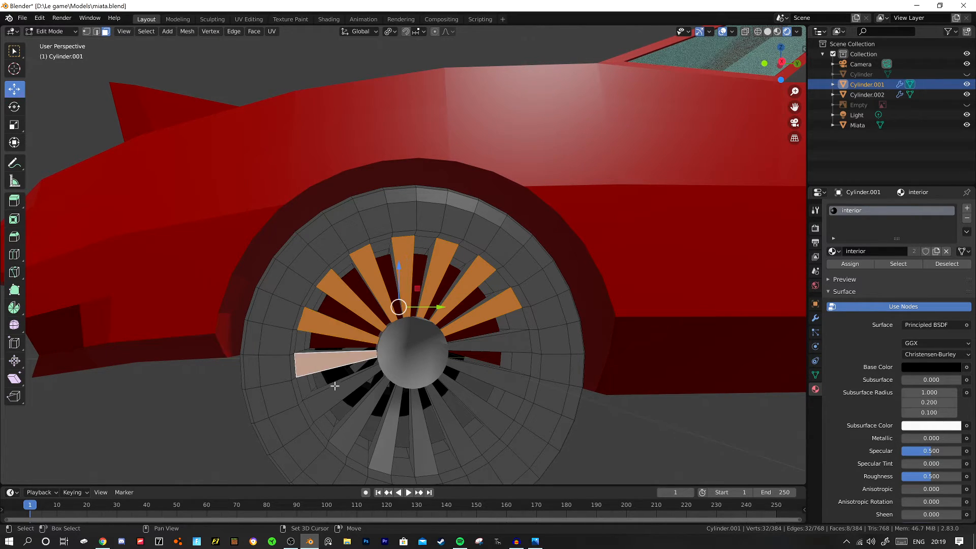
shift+click(356, 425)
shift+click(422, 443)
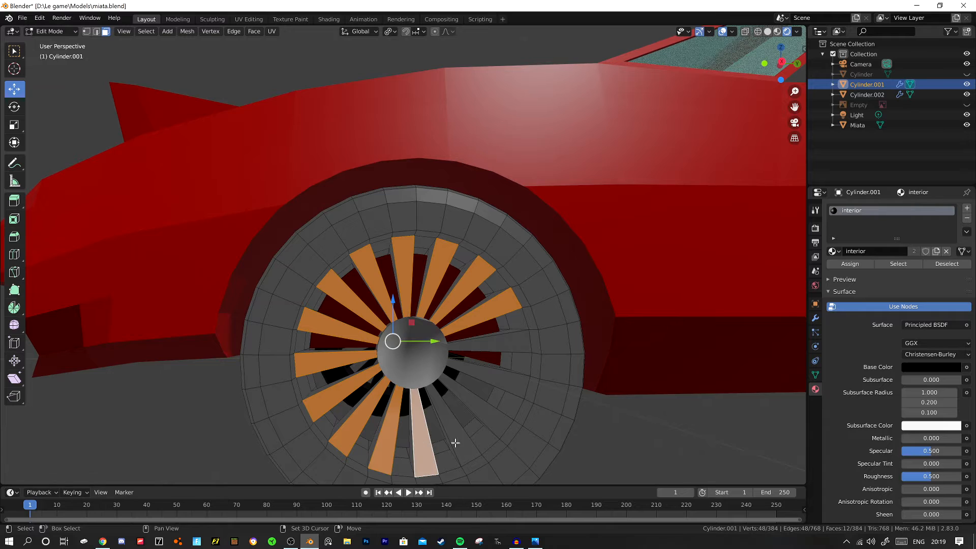
shift+click(457, 441)
shift+click(491, 407)
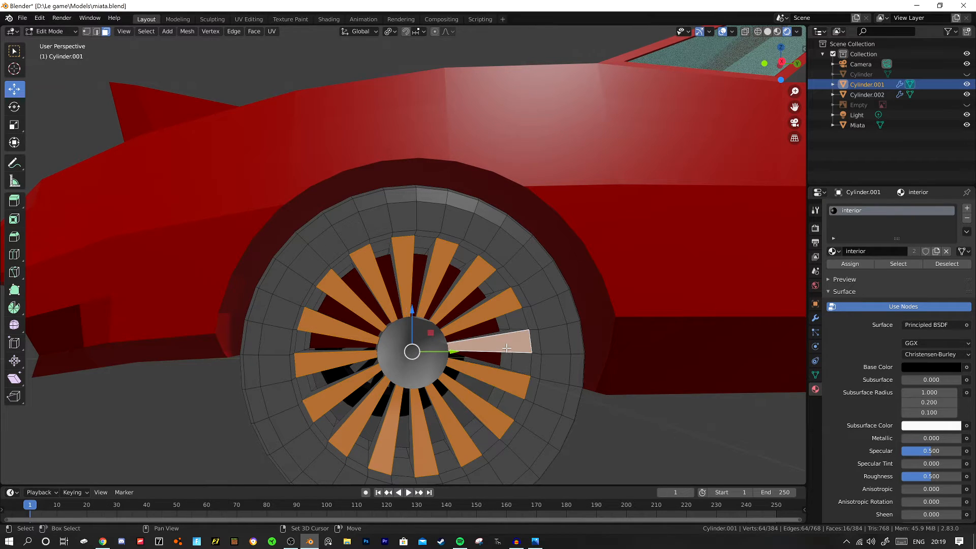
key(ctrl+KP_Add)
Add a second material slot with the existing chrome material, assign it to the selected rim faces and leave Edit Mode.
middle_drag(488, 359, 444, 306)
click(967, 209)
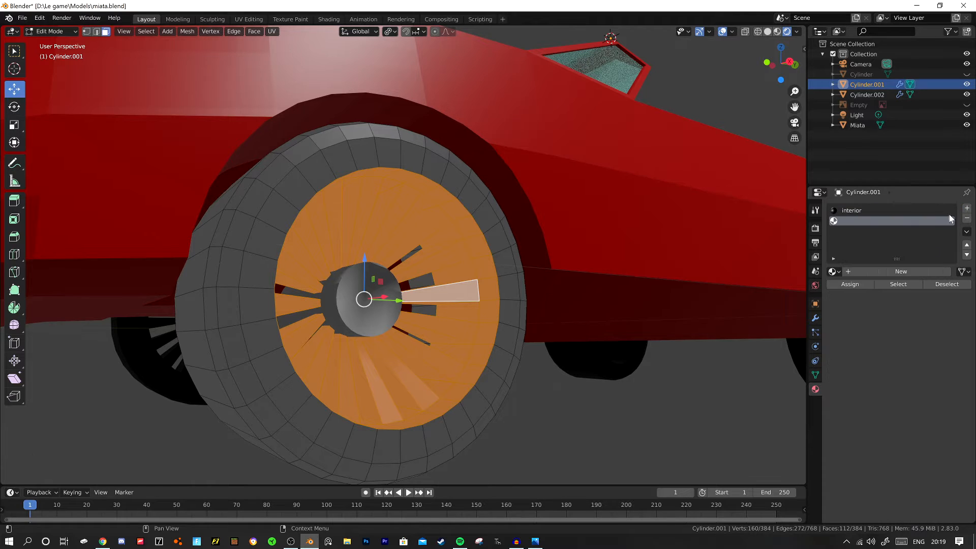
click(834, 272)
click(846, 300)
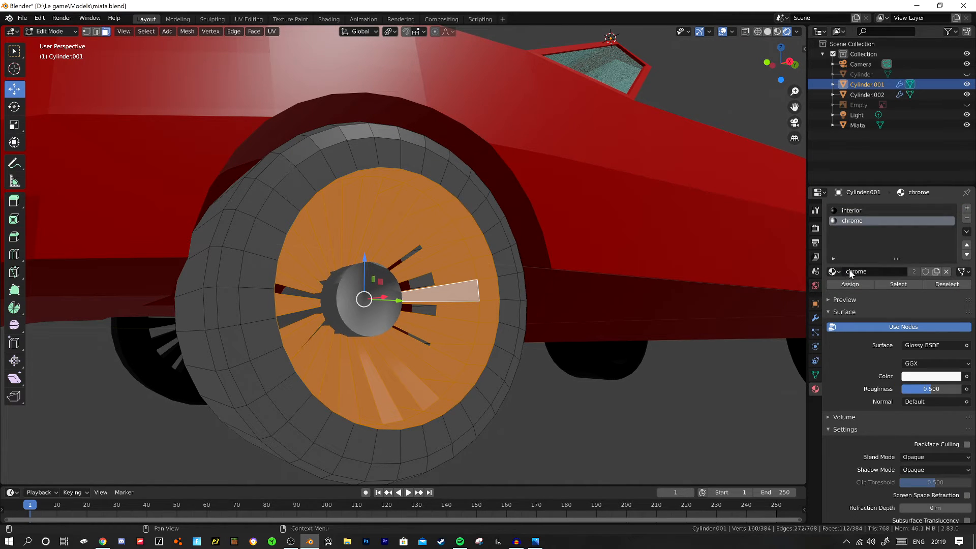
click(847, 285)
key(Tab)
Select the wheel hub cylinder in Object Mode and give it the existing chrome material.
middle_drag(443, 310, 394, 343)
key(Tab)
scroll(359, 324, up, 2)
key(Tab)
click(366, 314)
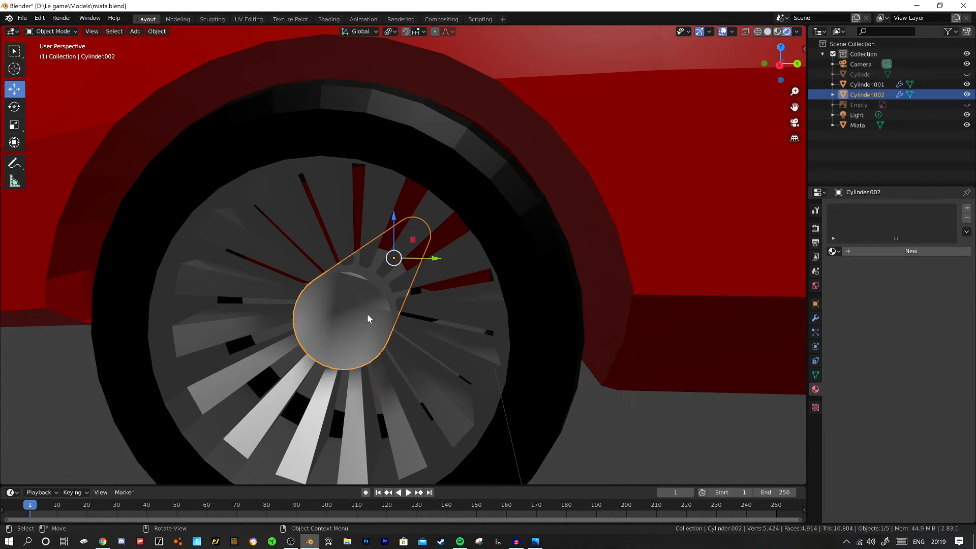
middle_drag(367, 313, 498, 302)
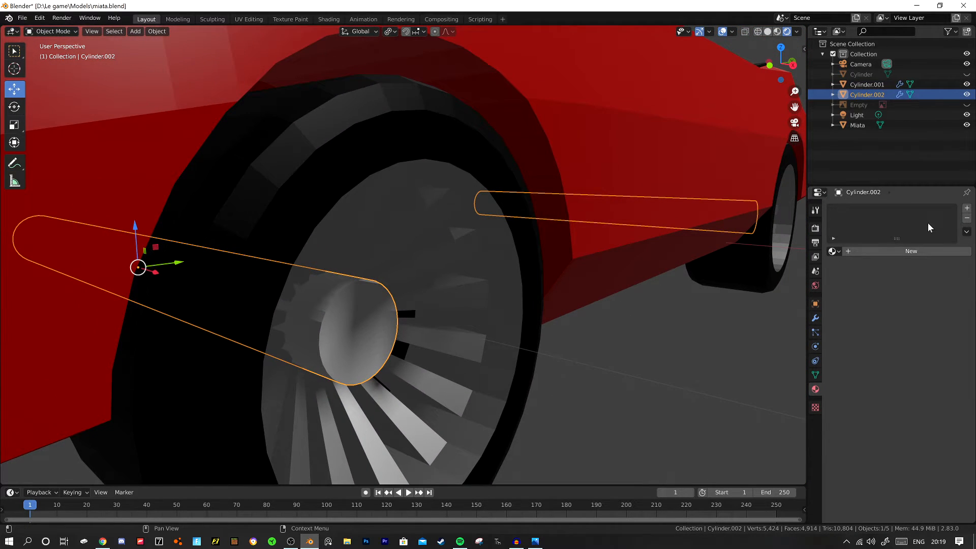
click(834, 252)
click(854, 276)
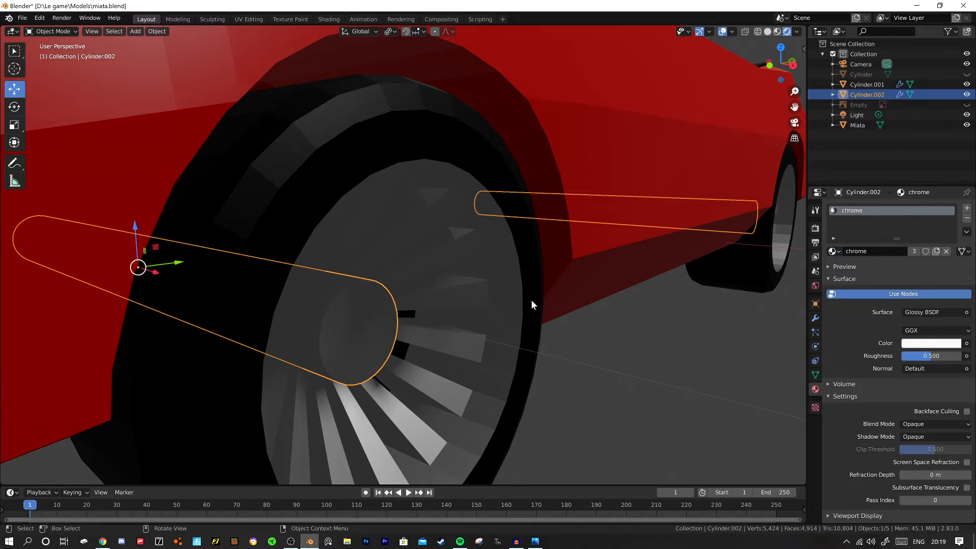
Switch to the browser to examine the rear of the NA Miata in the reference photos, and return to Blender.
scroll(530, 305, down, 8)
middle_drag(497, 279, 460, 262)
click(102, 542)
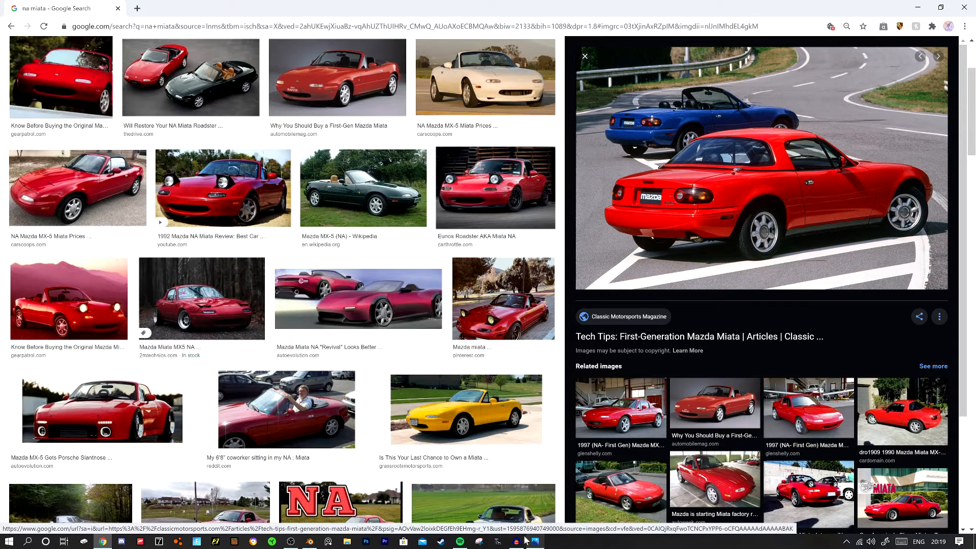
click(311, 540)
Place the 3D cursor at the rear bumper's lower edge in the back view and add a cylinder there.
middle_drag(534, 318, 496, 300)
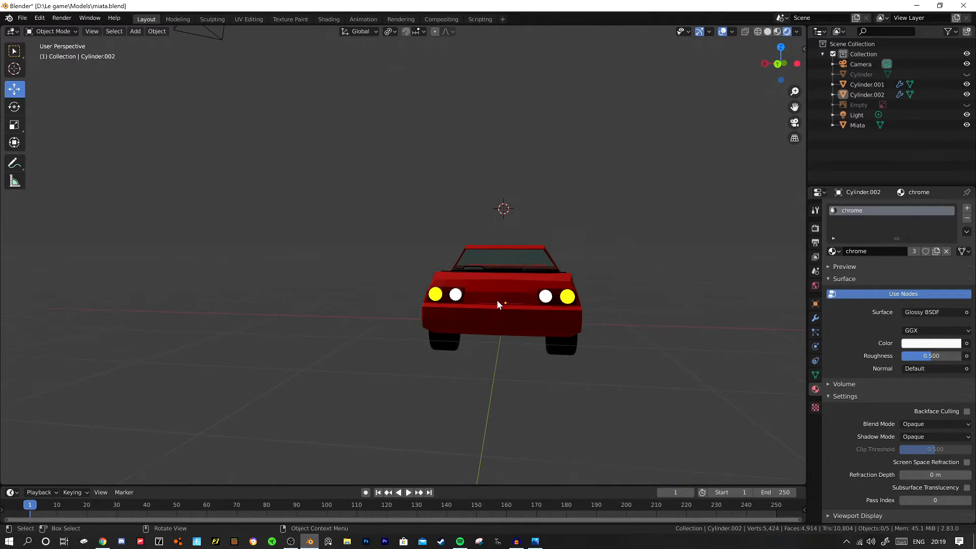
key(ctrl+KP_1)
scroll(544, 316, up, 5)
shift+middle_drag(555, 316, 250, 66)
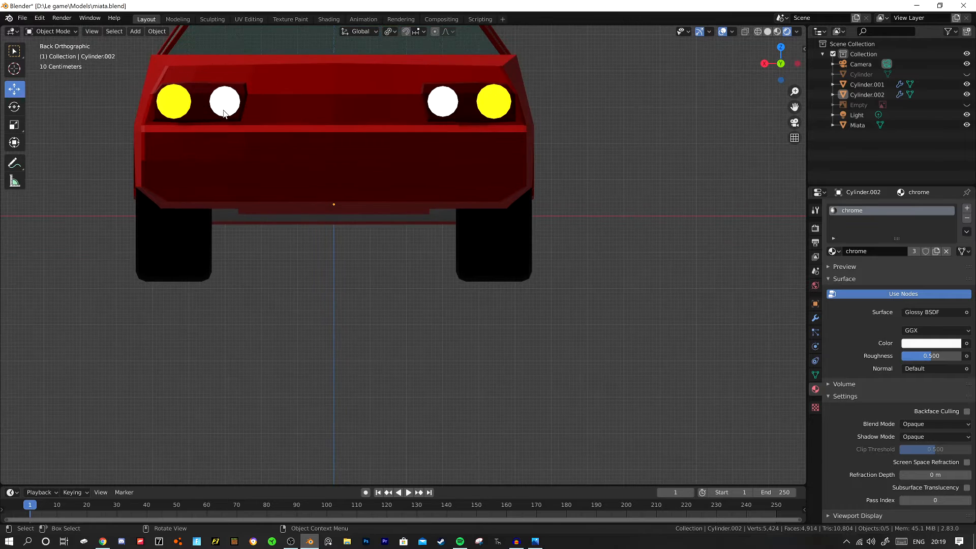
scroll(223, 107, up, 2)
shift+middle_drag(136, 60, 122, 155)
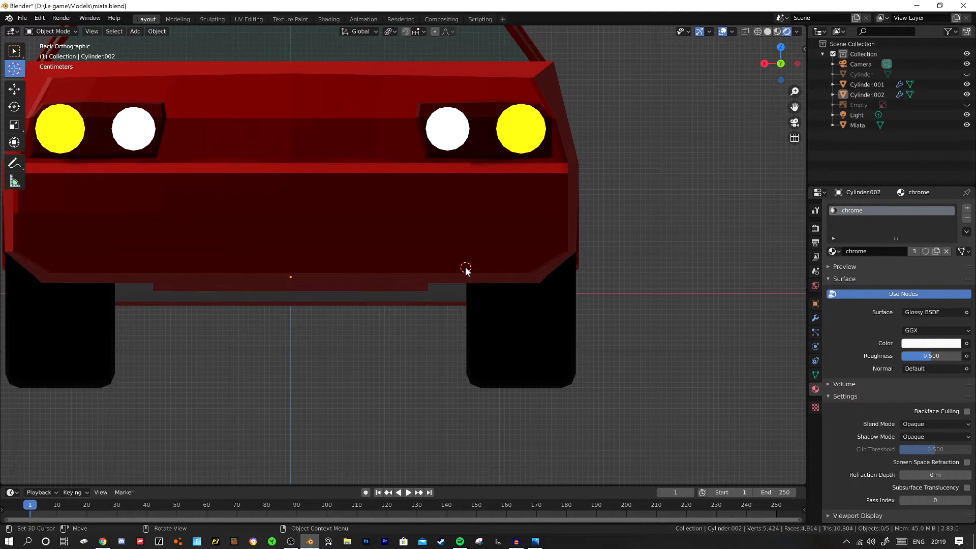
key(shift+a)
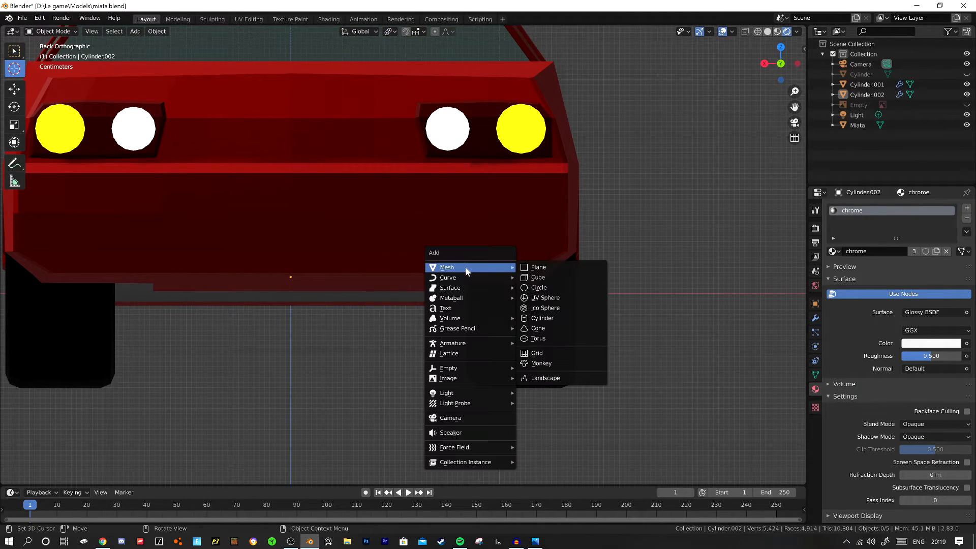
click(552, 319)
Rotate the new cylinder 90° about the X axis and scale it down to about 0.05 for an exhaust tip.
scroll(496, 259, down, 3)
text(ry90)
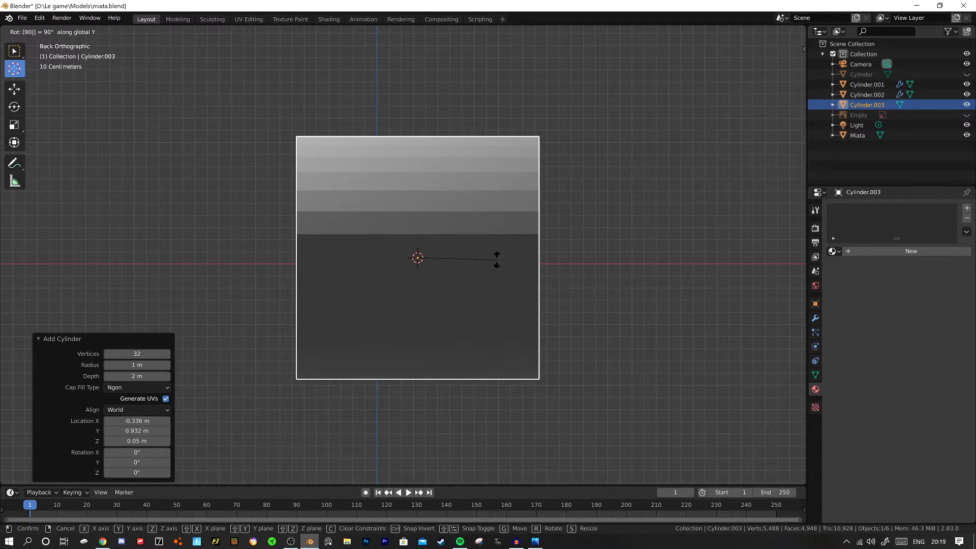
text(x)
key(Return)
key(s)
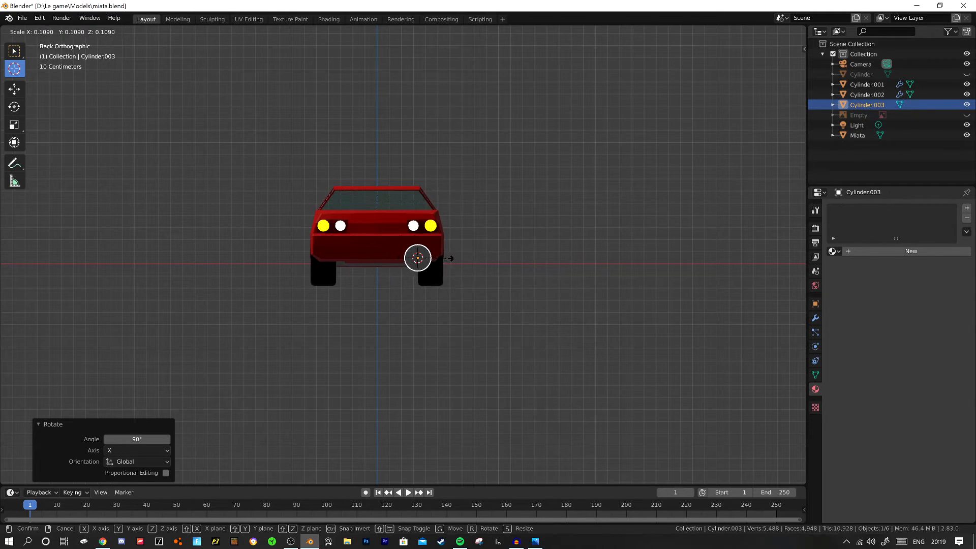
click(417, 257)
scroll(471, 289, up, 10)
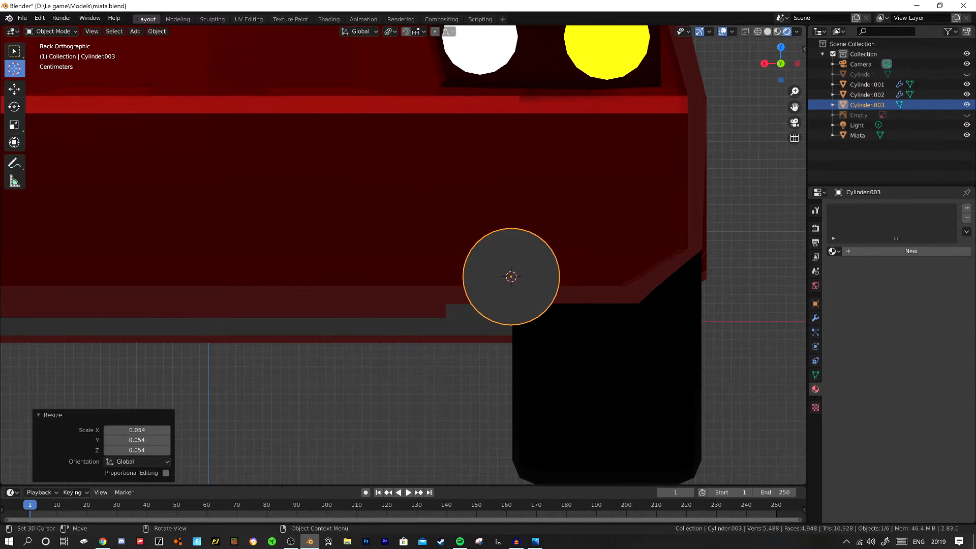
key(s)
click(589, 304)
Lengthen the cylinder into a pipe by moving its inner end face forward under the body, and lower it to the bumper's edge.
middle_drag(590, 304, 170, 100)
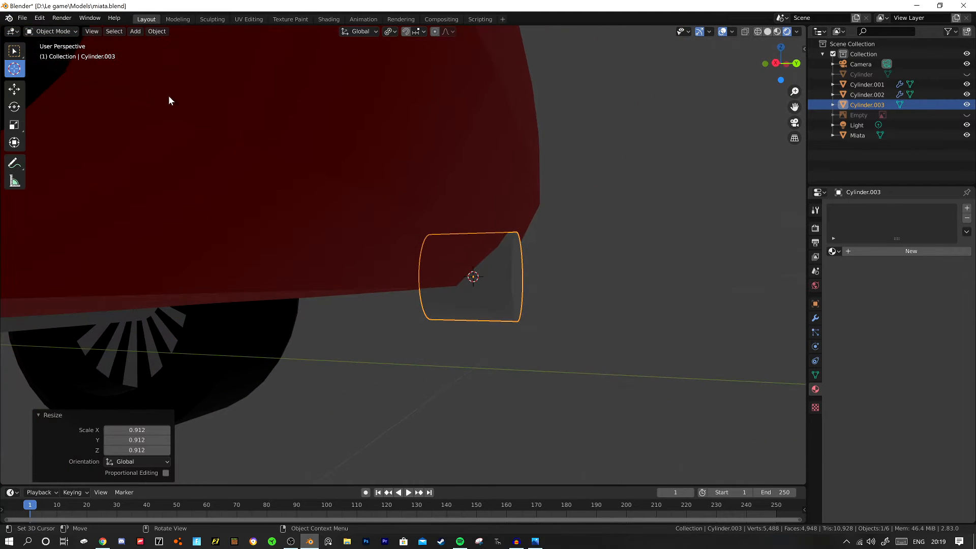
middle_drag(450, 261, 509, 234)
key(Tab)
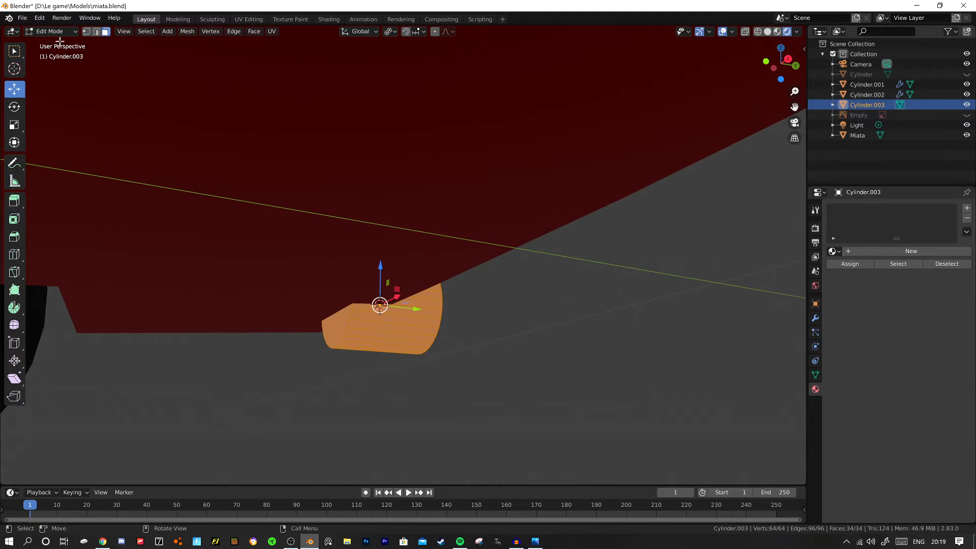
click(343, 325)
drag(369, 304, 149, 274)
drag(98, 240, 103, 223)
middle_drag(290, 223, 544, 238)
middle_drag(544, 238, 490, 267)
key(Tab)
key(Tab)
key(Tab)
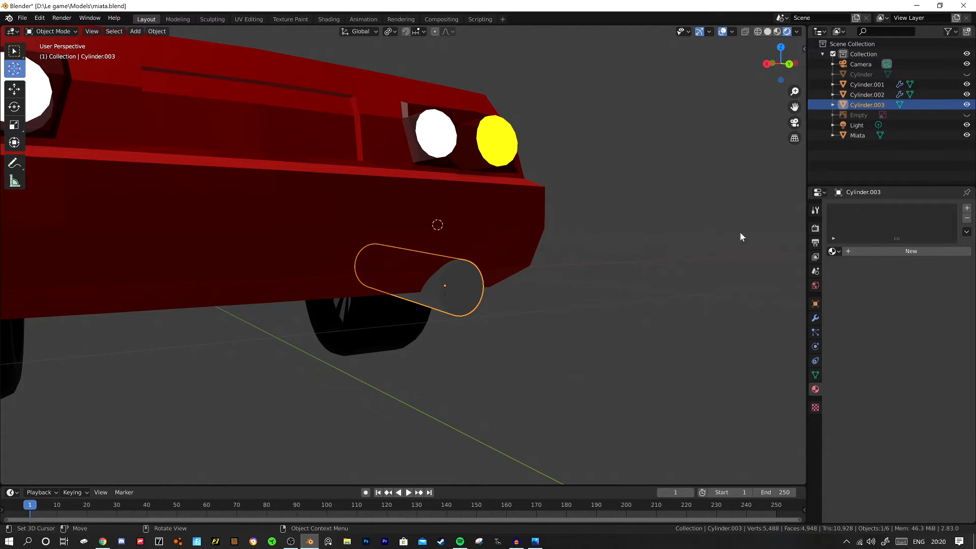
Cut the pipe's shape out of the car body with a Boolean Difference modifier and apply it.
click(288, 173)
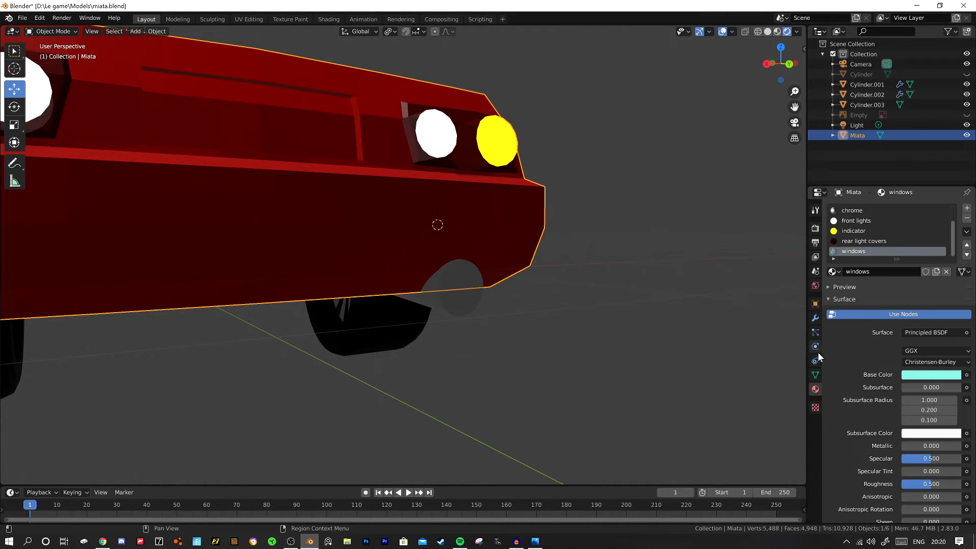
click(815, 318)
click(857, 208)
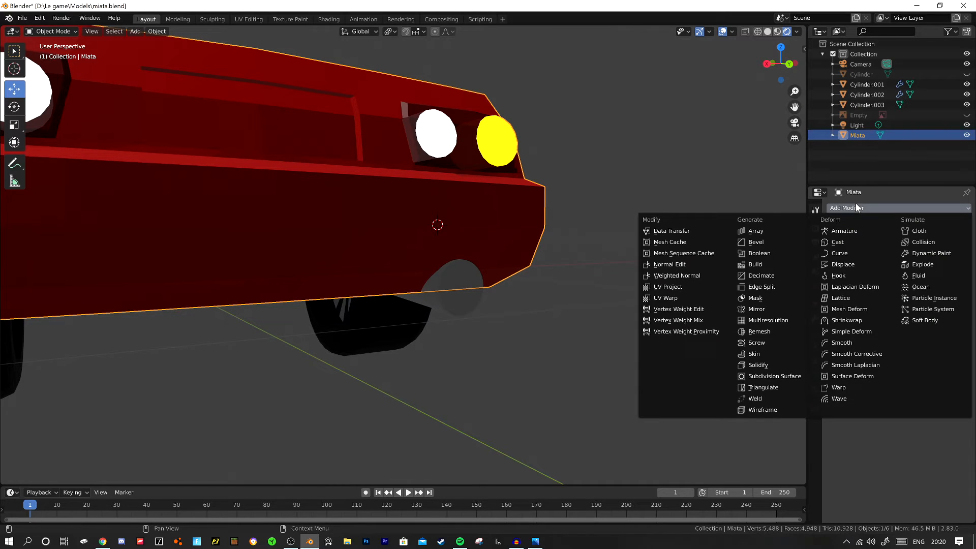
click(799, 254)
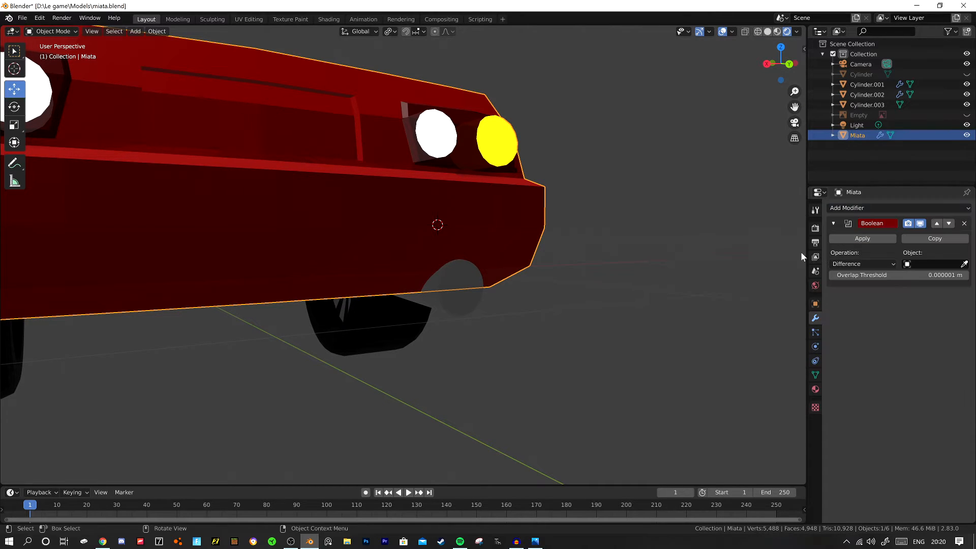
key(ctrl+z)
Select the exhaust cylinder and scale it to about 0.8 so it fits inside the bumper cutout.
click(456, 286)
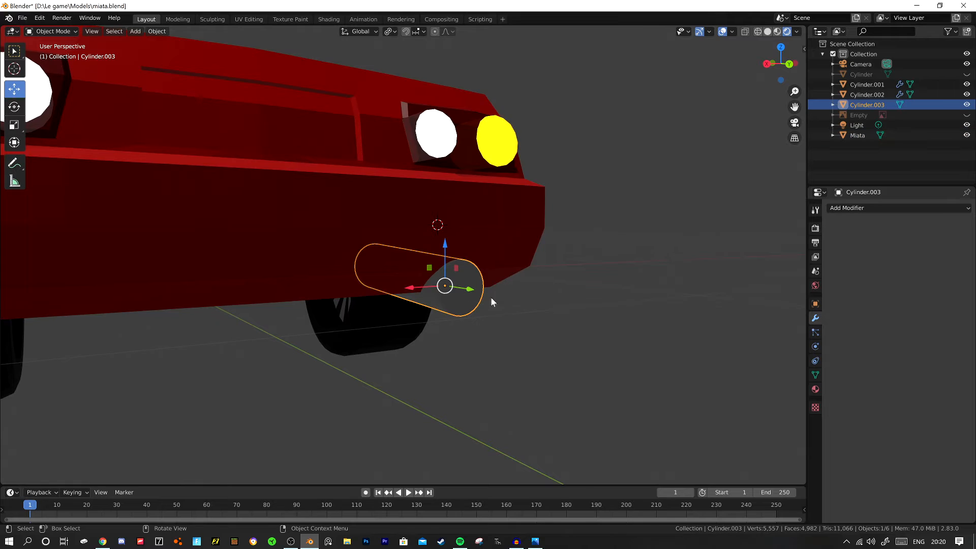
key(s)
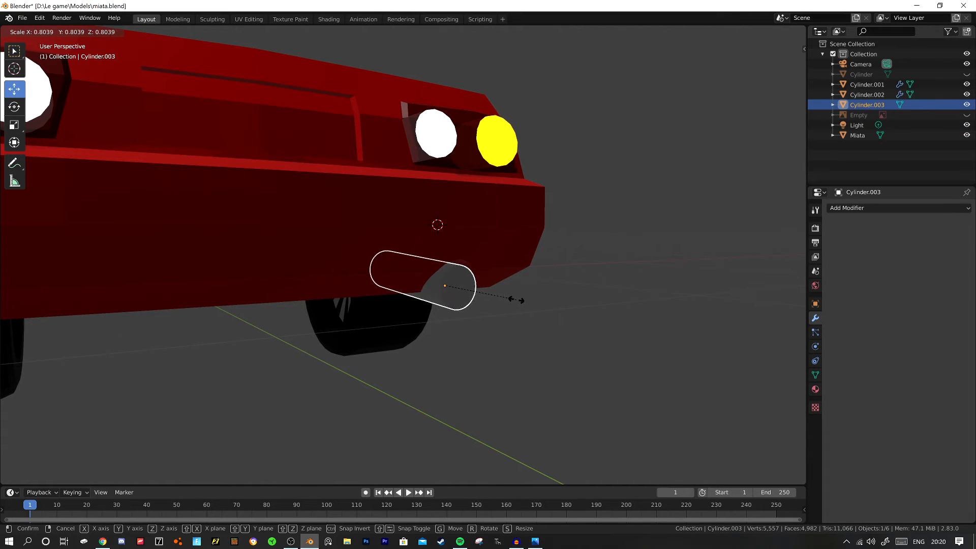
click(514, 294)
Inset the exhaust's rear end face by about 0.203 m and extrude it inward to hollow the pipe, finishing in Object Mode.
middle_drag(511, 288, 442, 266)
key(Tab)
scroll(460, 275, up, 7)
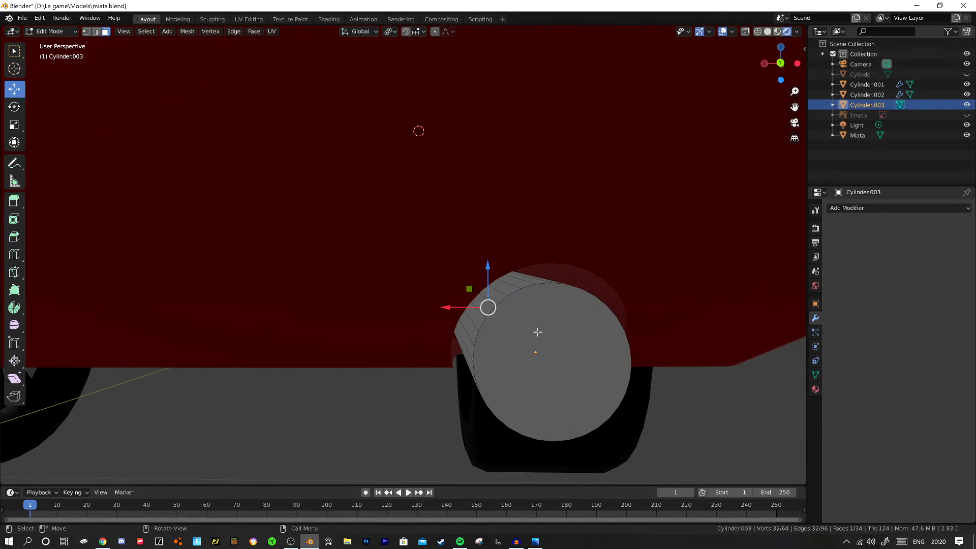
click(538, 332)
middle_drag(538, 332, 632, 365)
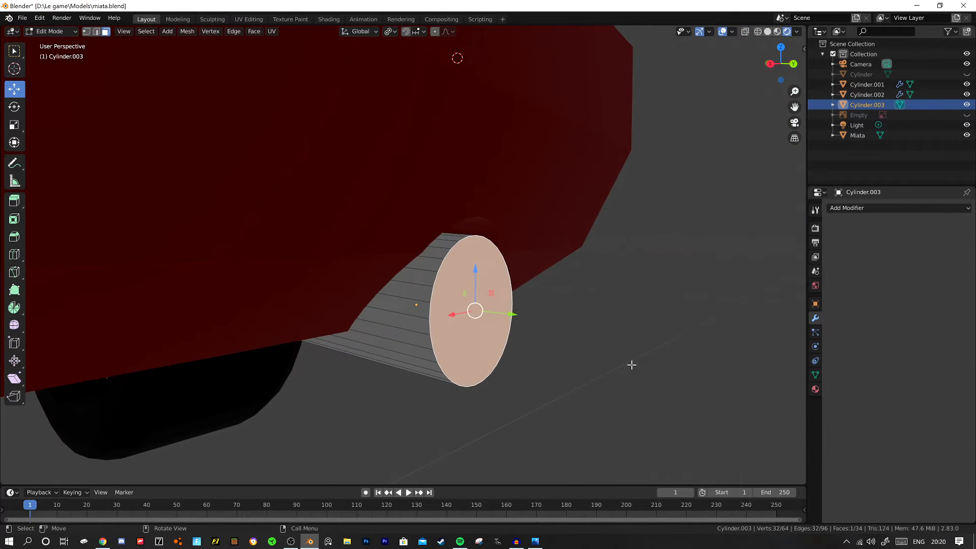
key(i)
click(625, 360)
key(e)
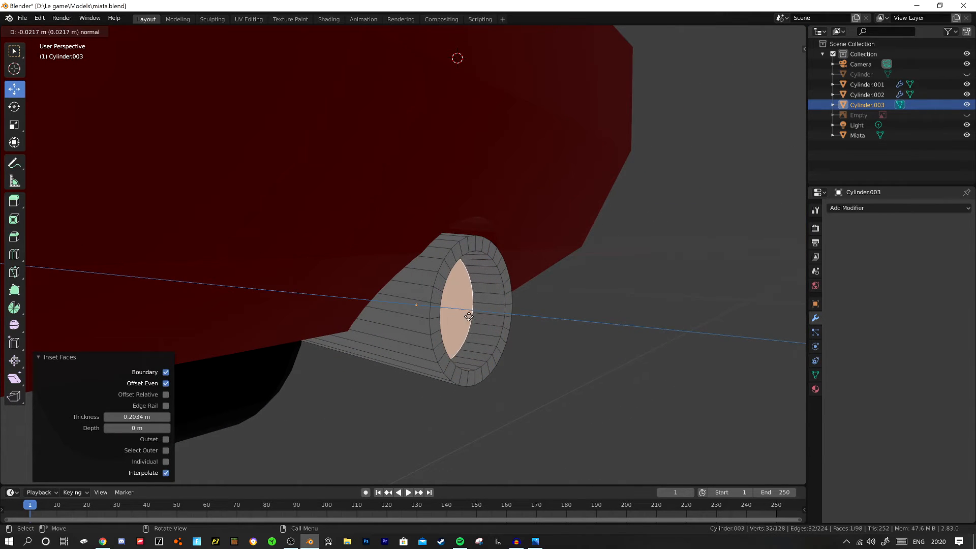
click(287, 255)
middle_drag(440, 304, 359, 304)
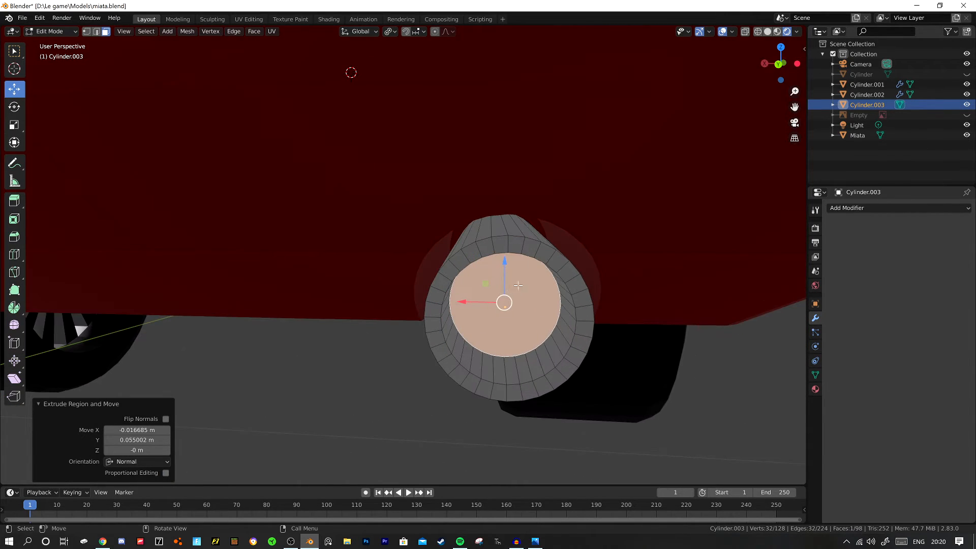
drag(503, 264, 501, 251)
key(Tab)
Give the exhaust pipe the existing chrome material and deselect it.
scroll(504, 262, down, 6)
middle_drag(476, 283, 547, 279)
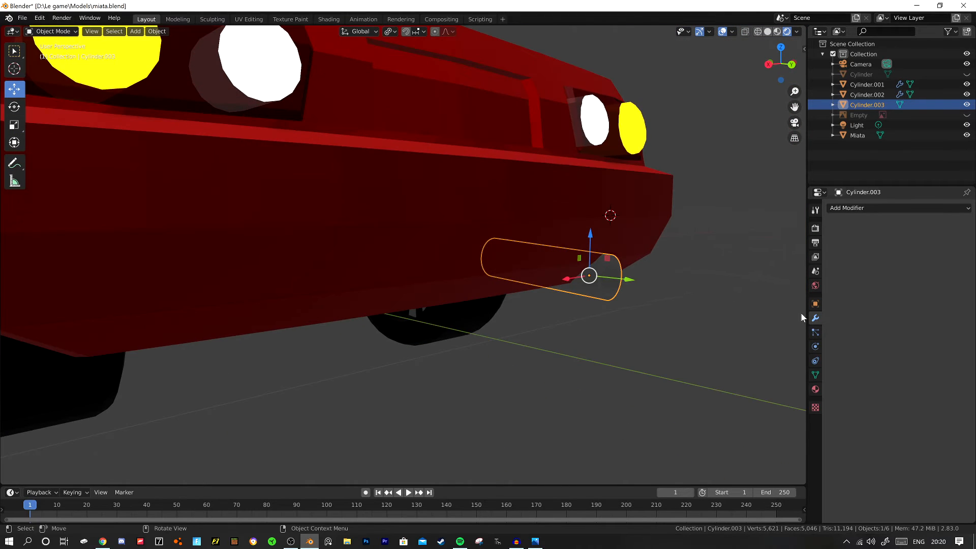
click(815, 390)
click(835, 251)
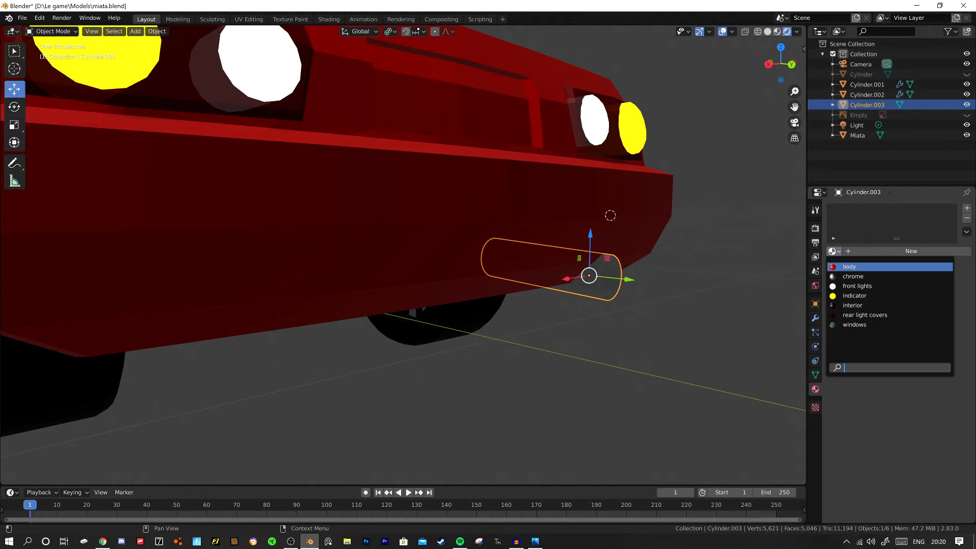
click(857, 278)
scroll(609, 334, down, 6)
click(609, 334)
Add a plane, lower it about 0.364 m to wheel level and slide it forward under the car.
middle_drag(430, 243, 469, 248)
scroll(433, 250, down, 6)
key(shift+a)
mouse_move(433, 324)
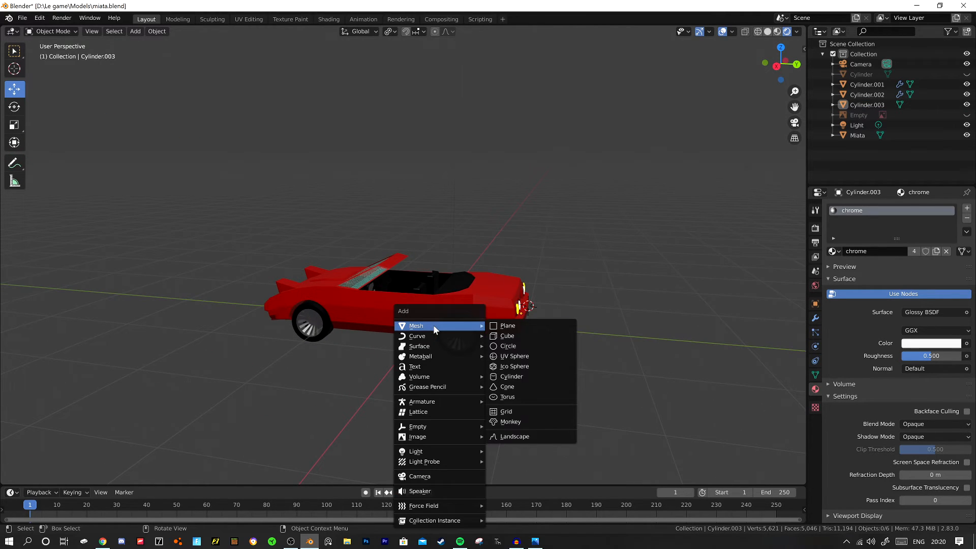
click(530, 329)
drag(528, 276, 528, 309)
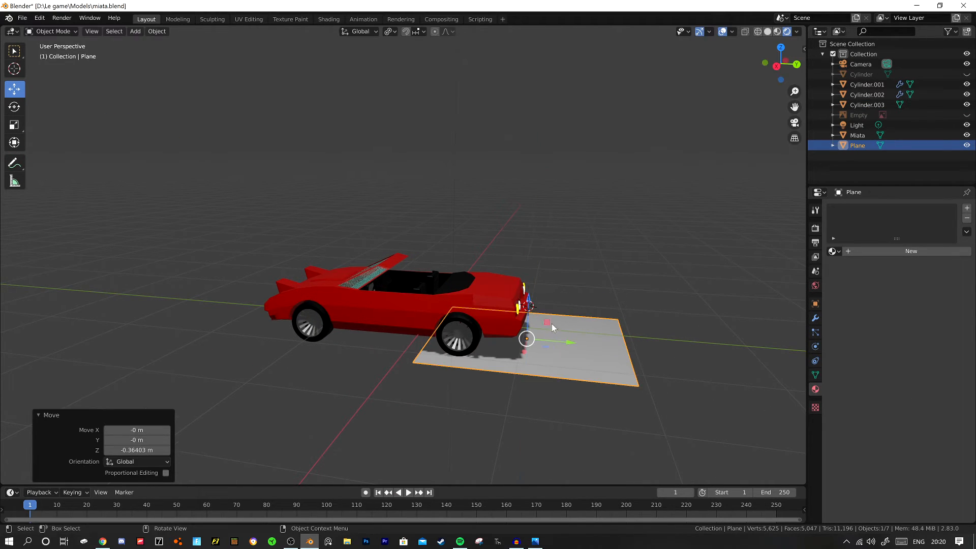
drag(571, 341, 390, 325)
Scale the ground plane by about 3.3, reposition it under the car in side view, and enlarge it by about 1.36.
key(s)
click(766, 460)
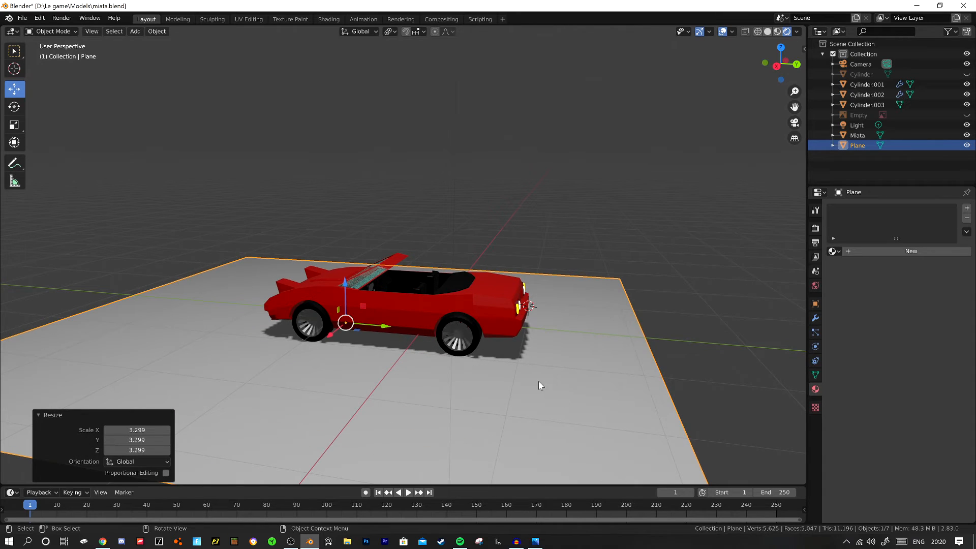
key(KP_3)
drag(329, 358, 392, 321)
middle_drag(392, 322, 427, 353)
key(s)
click(473, 361)
Try Shade Smooth on the car body and inspect the shading.
scroll(473, 361, up, 5)
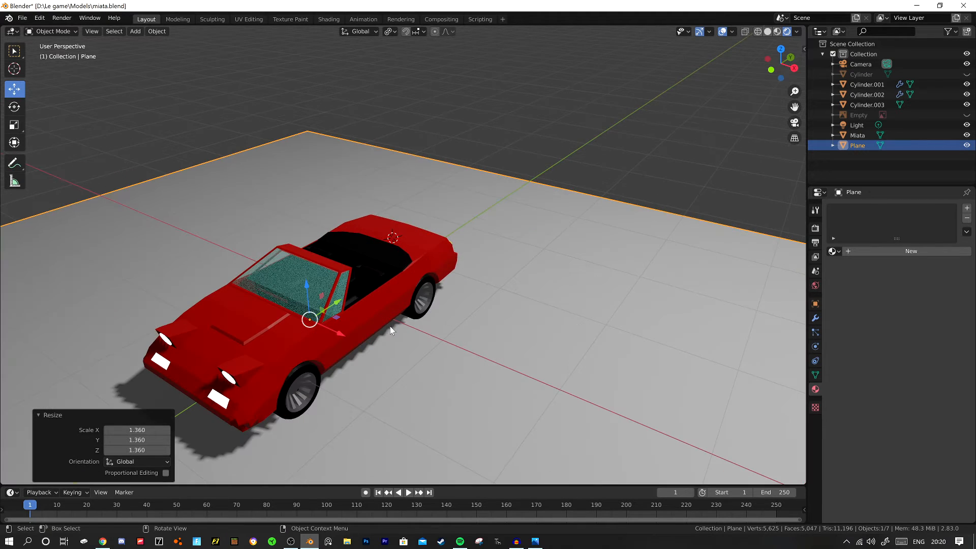
middle_drag(422, 312, 332, 312)
click(332, 313)
click(152, 32)
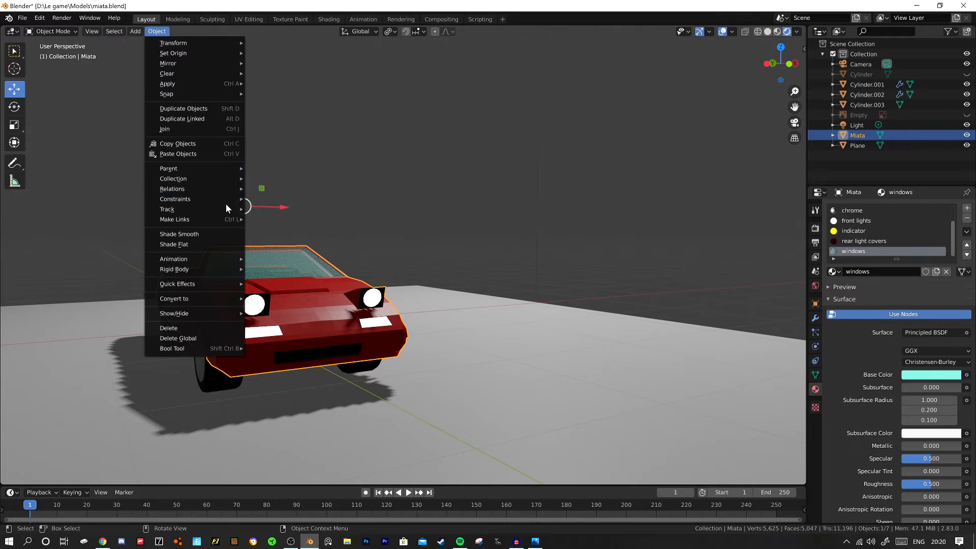
click(206, 233)
middle_drag(348, 301, 559, 345)
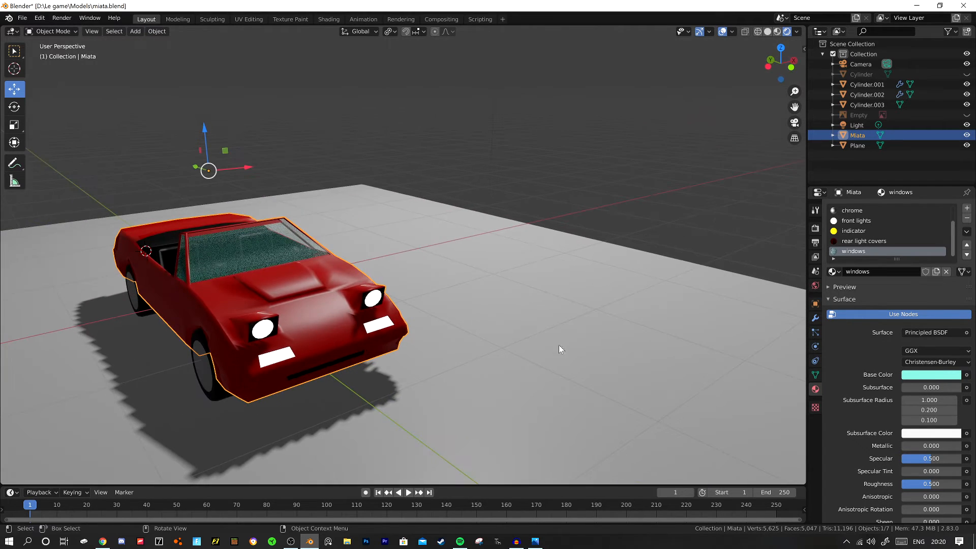
Try Auto Smooth on the car body, disable it again and return the body to flat shading.
click(816, 375)
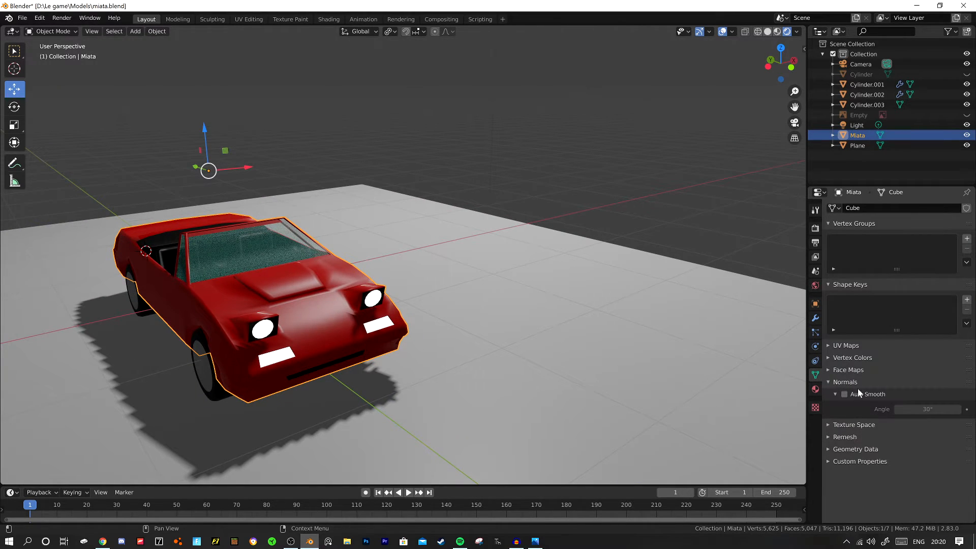
click(849, 394)
middle_drag(337, 320, 244, 305)
click(844, 395)
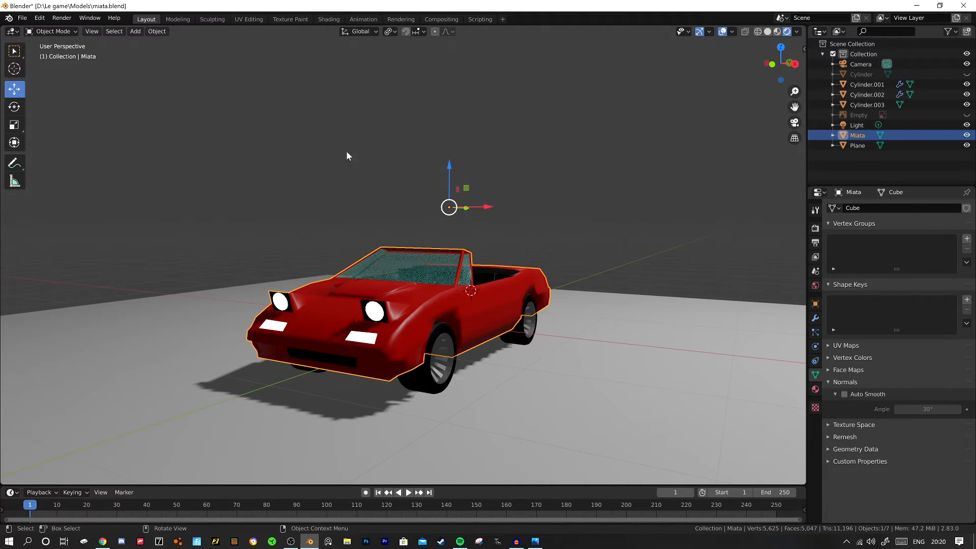
click(147, 33)
click(195, 245)
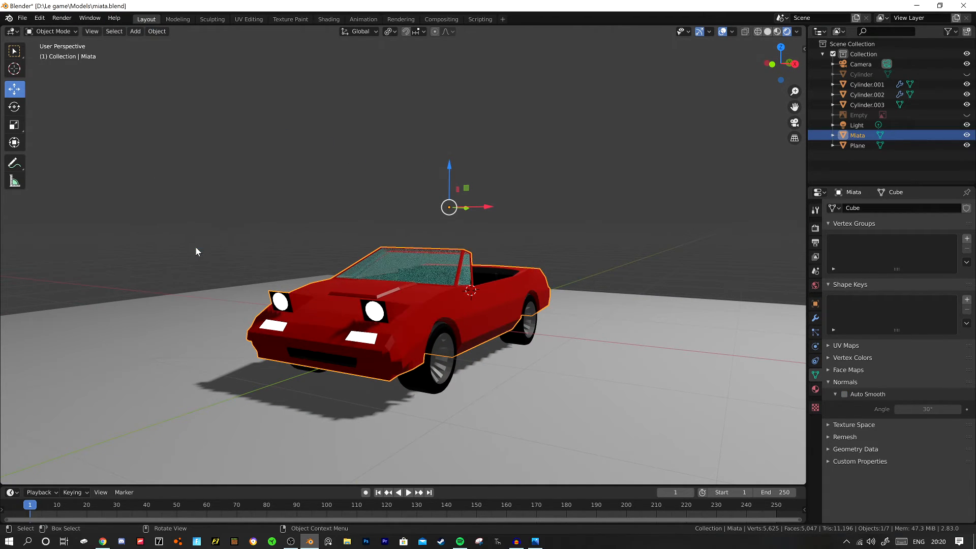
key(space)
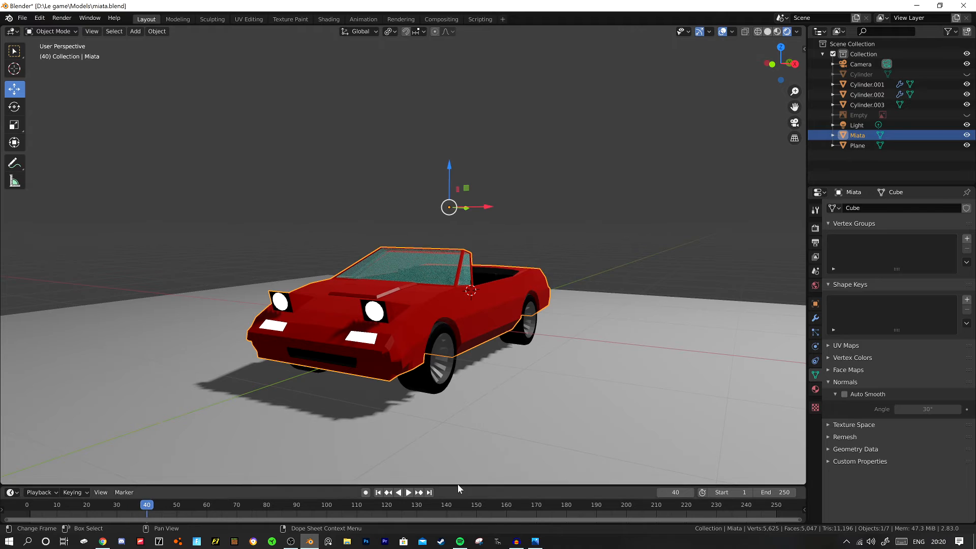
Set the blend mode of the car's windows material to Alpha Blend.
scroll(453, 275, up, 4)
middle_drag(473, 282, 572, 285)
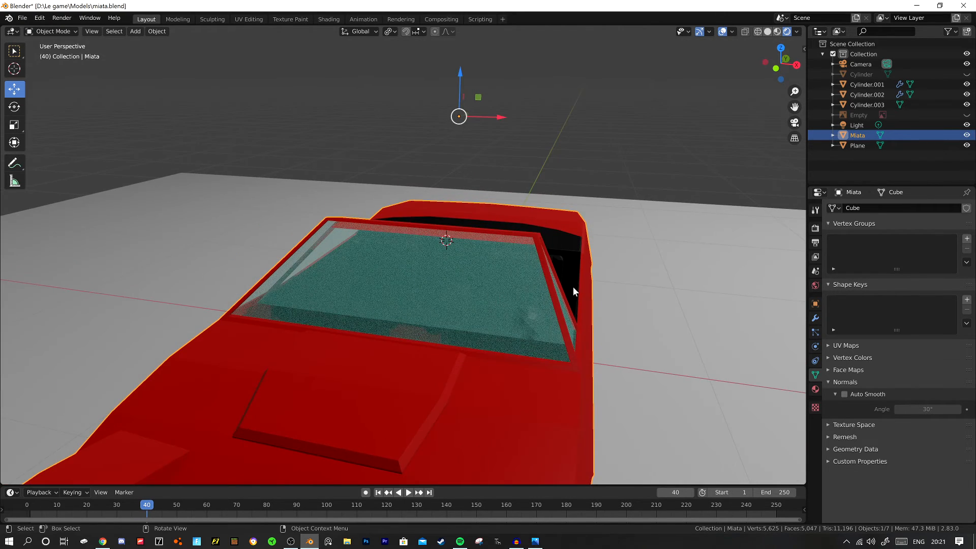
key(Tab)
click(815, 390)
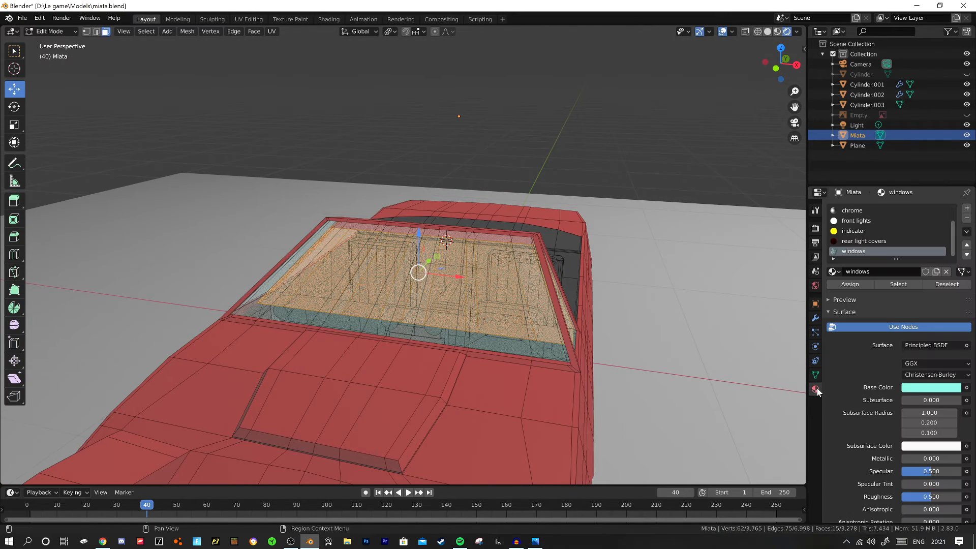
scroll(869, 407, down, 12)
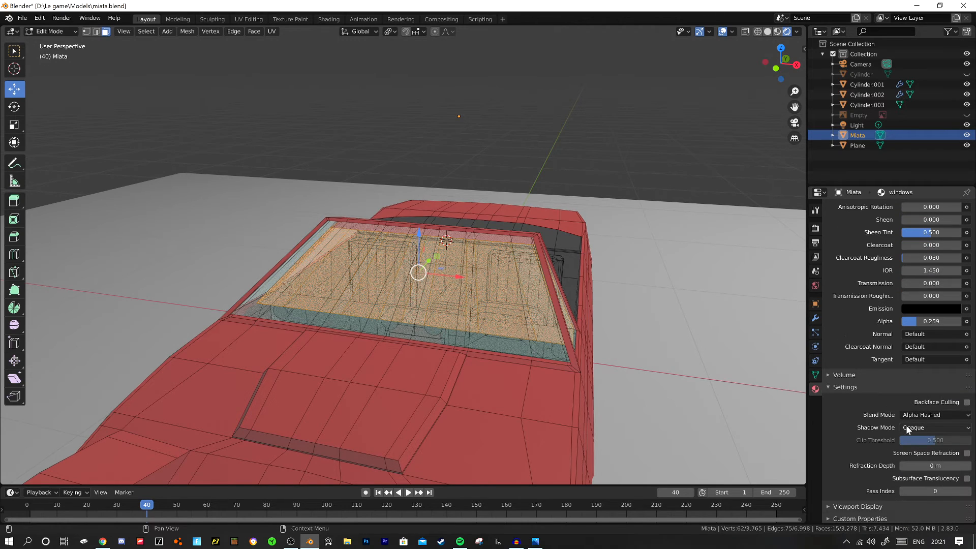
click(919, 460)
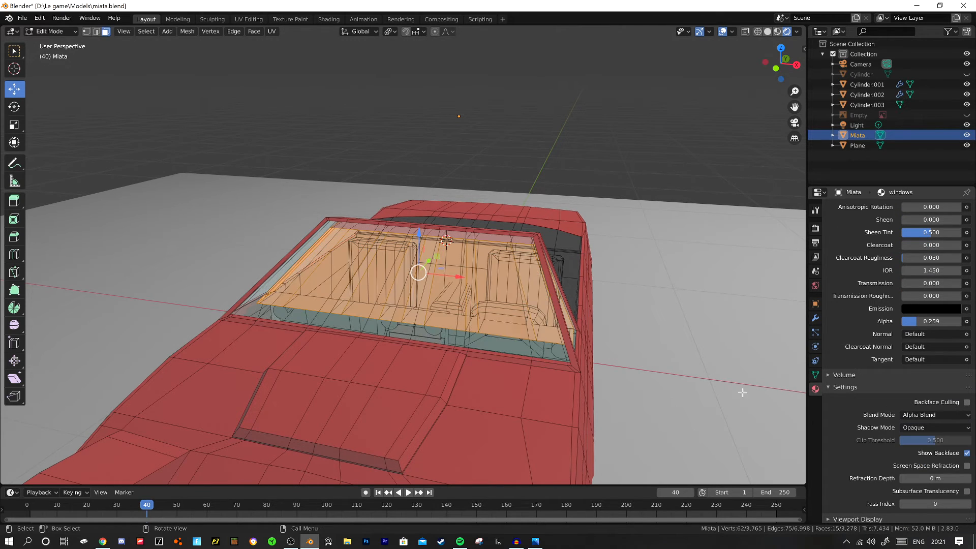
Return the car body to Object Mode, check its transparent windows, and deselect it.
key(Tab)
middle_drag(488, 285, 376, 323)
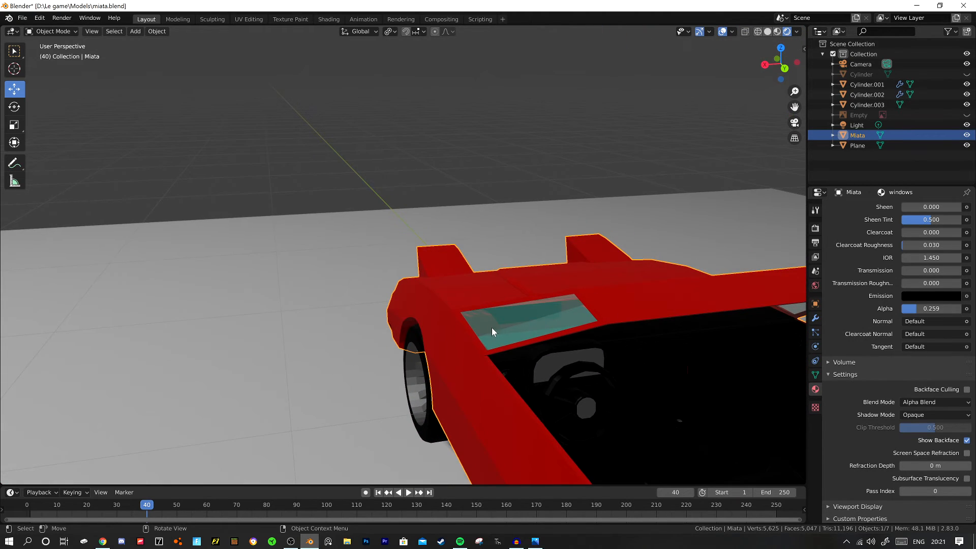
middle_drag(492, 327, 465, 333)
scroll(560, 335, down, 6)
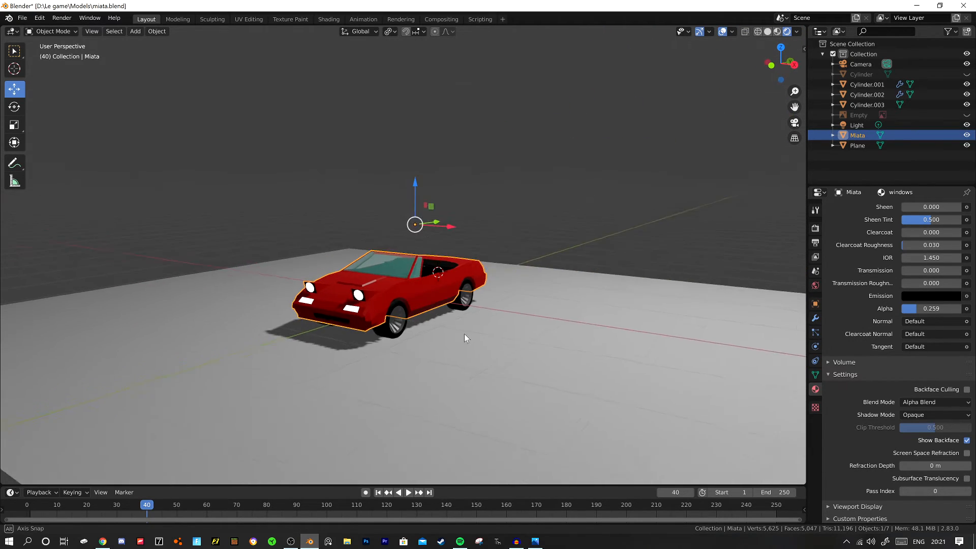
click(493, 212)
Examine the finished car on its ground plane from the side, front and three-quarter angles in the rendered view.
middle_drag(493, 212, 489, 337)
scroll(489, 338, down, 5)
middle_drag(426, 339, 493, 322)
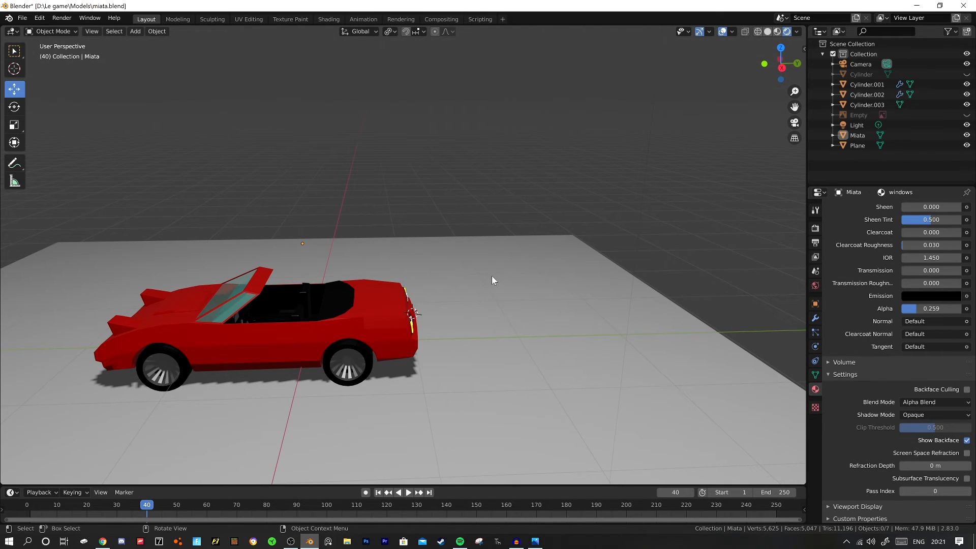
middle_drag(353, 349, 444, 340)
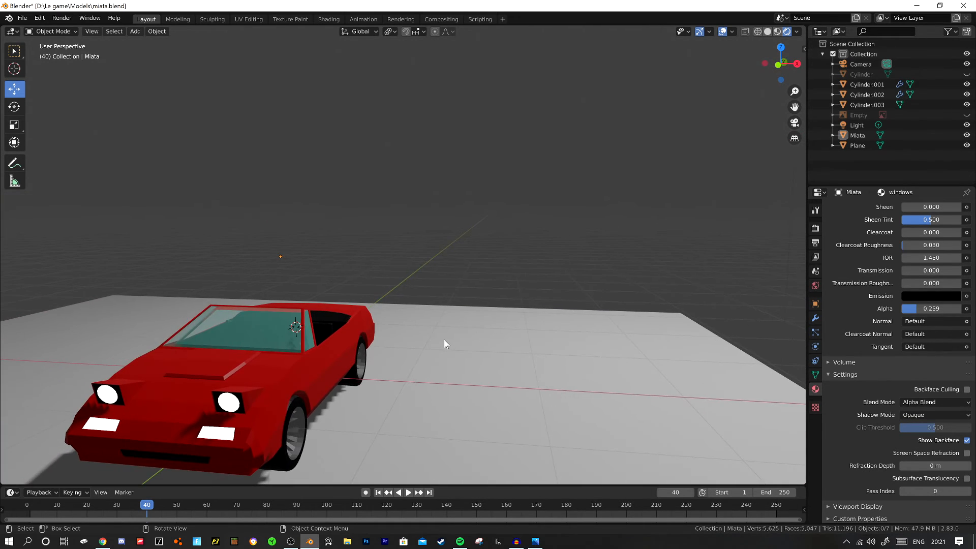
middle_drag(388, 351, 494, 242)
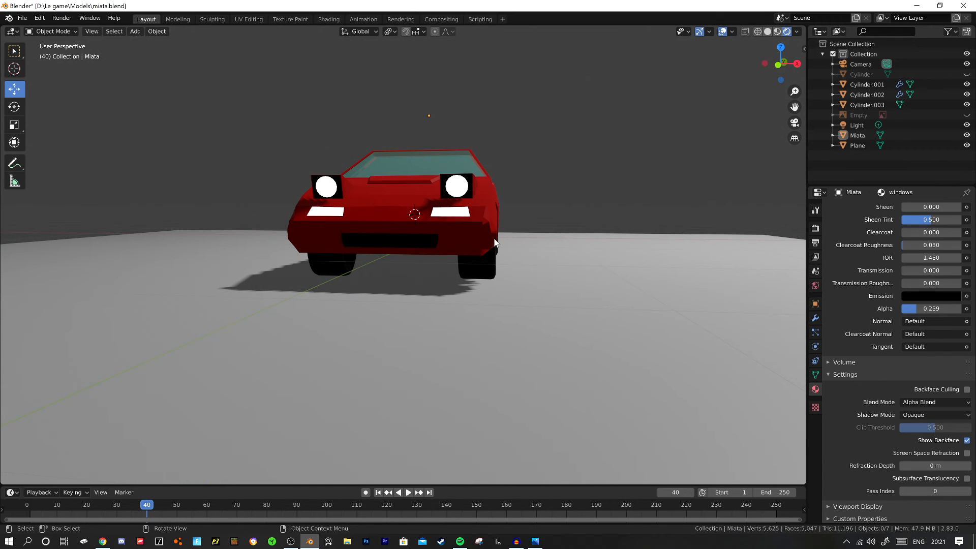
scroll(548, 206, up, 4)
middle_drag(548, 205, 413, 236)
scroll(498, 220, down, 3)
scroll(429, 227, down, 3)
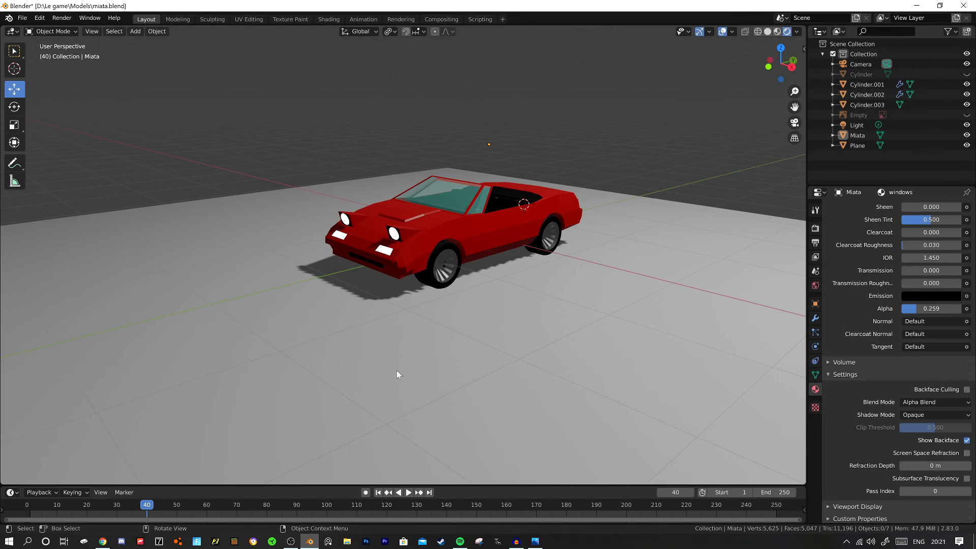